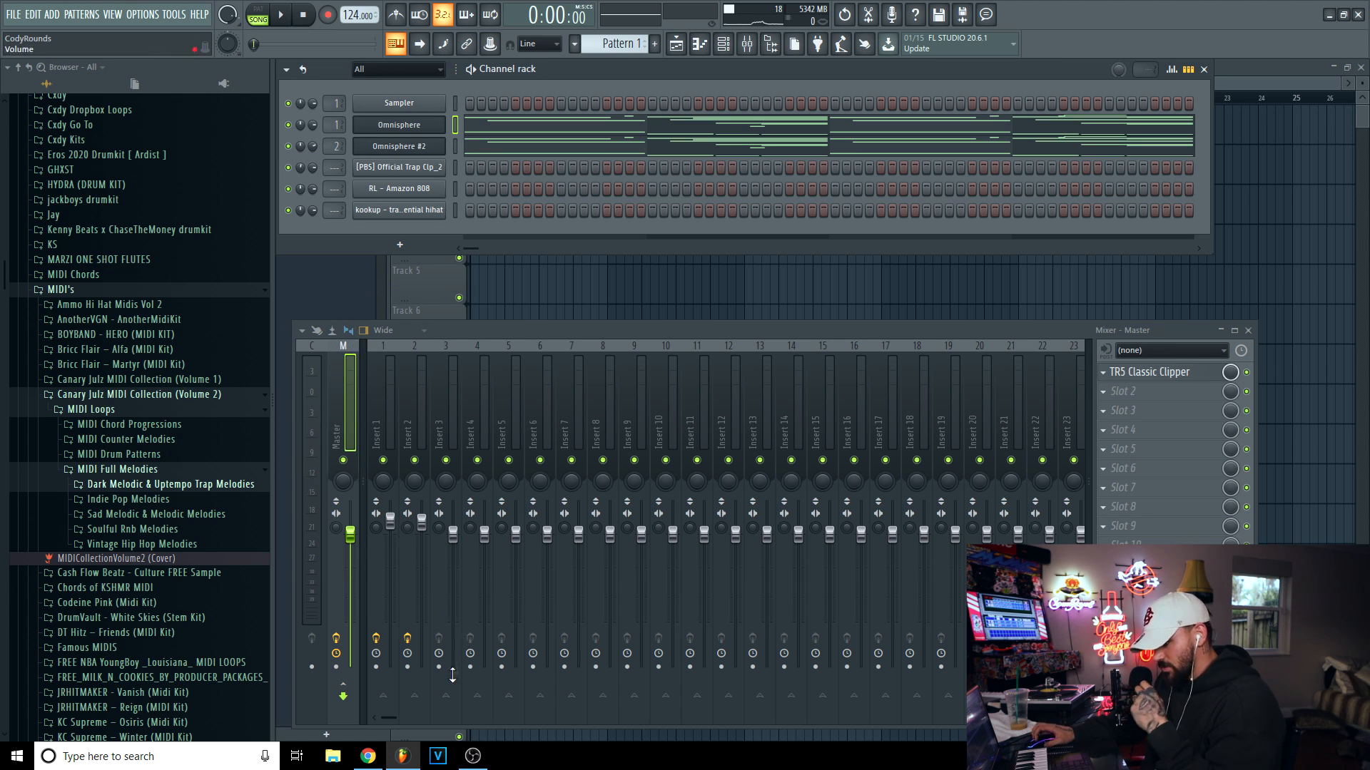
# View the Canary Julz MIDI Collection (Volume 2) page in Chrome, return to FL Studio and play the Pattern 1 melody.
pyautogui.click(368, 756)
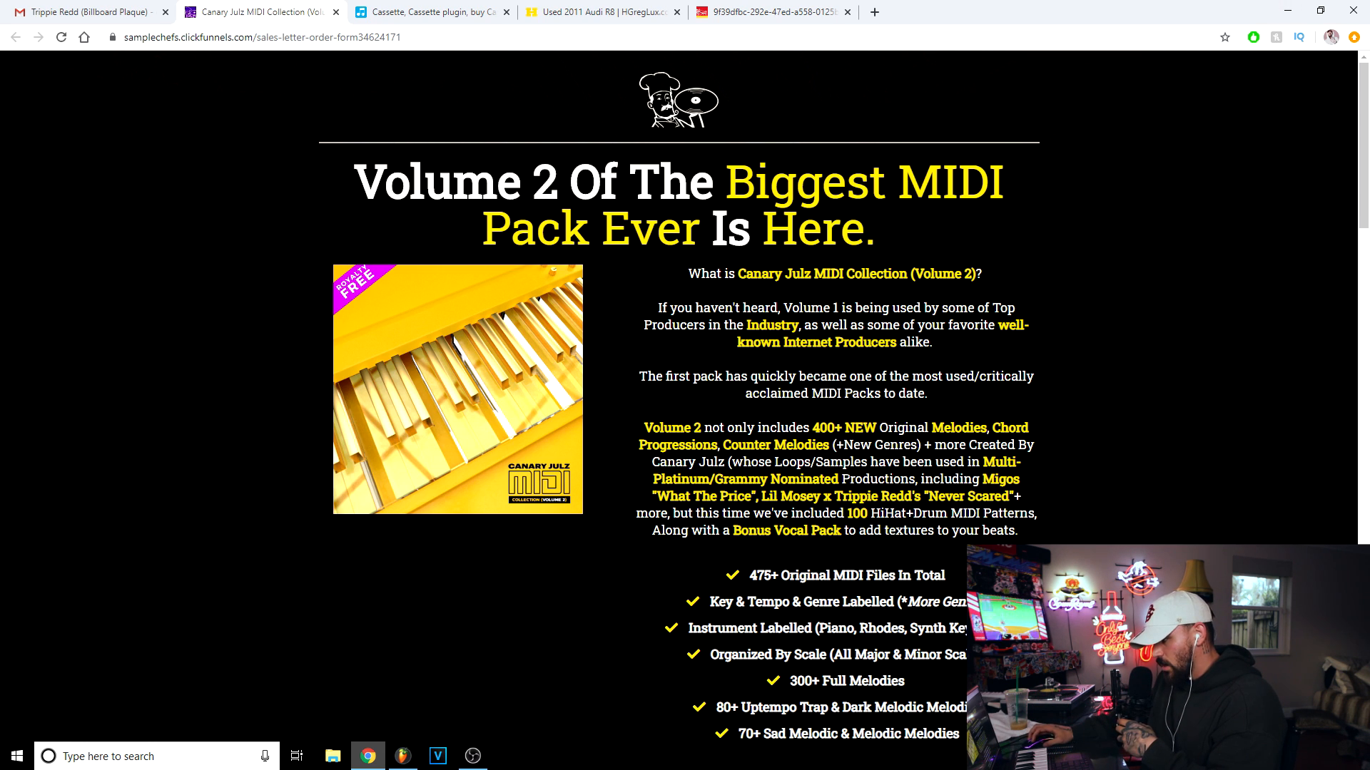
pyautogui.click(1288, 10)
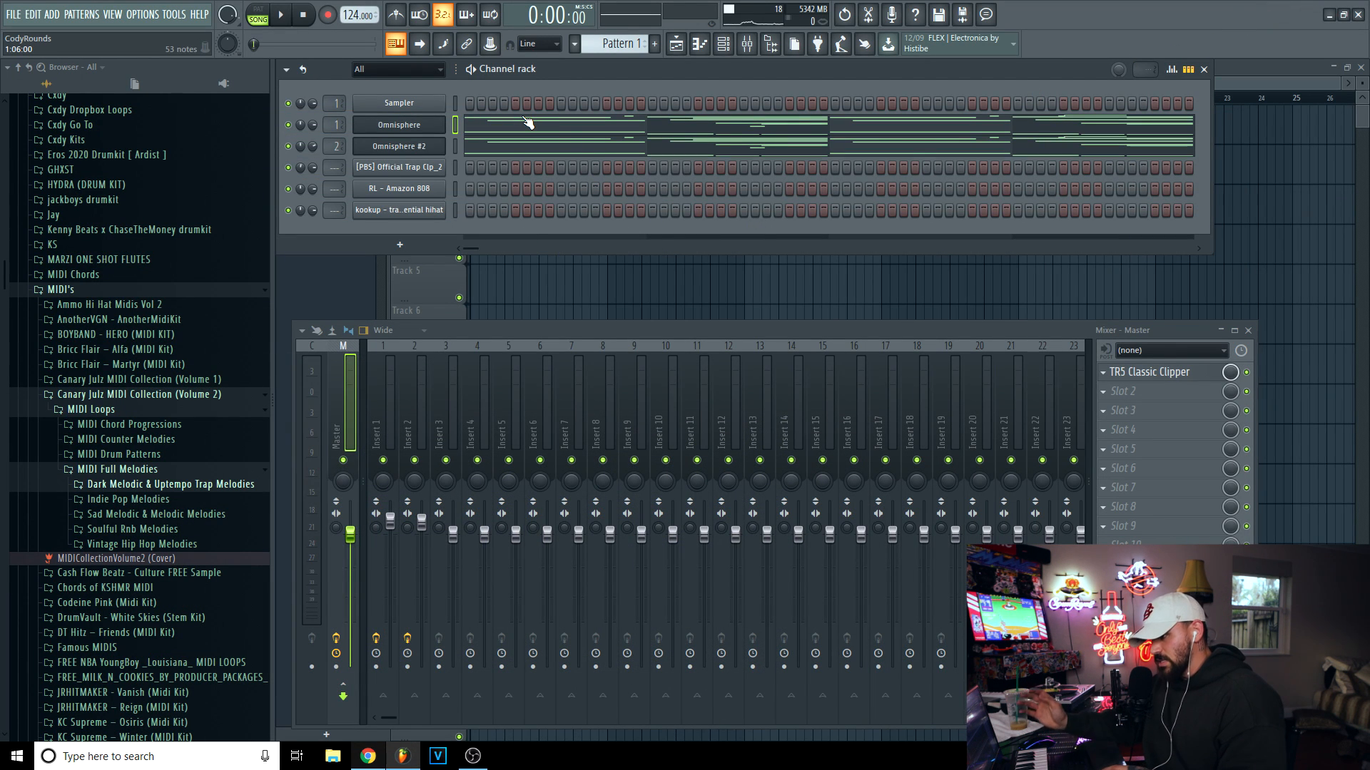
pyautogui.press('space')
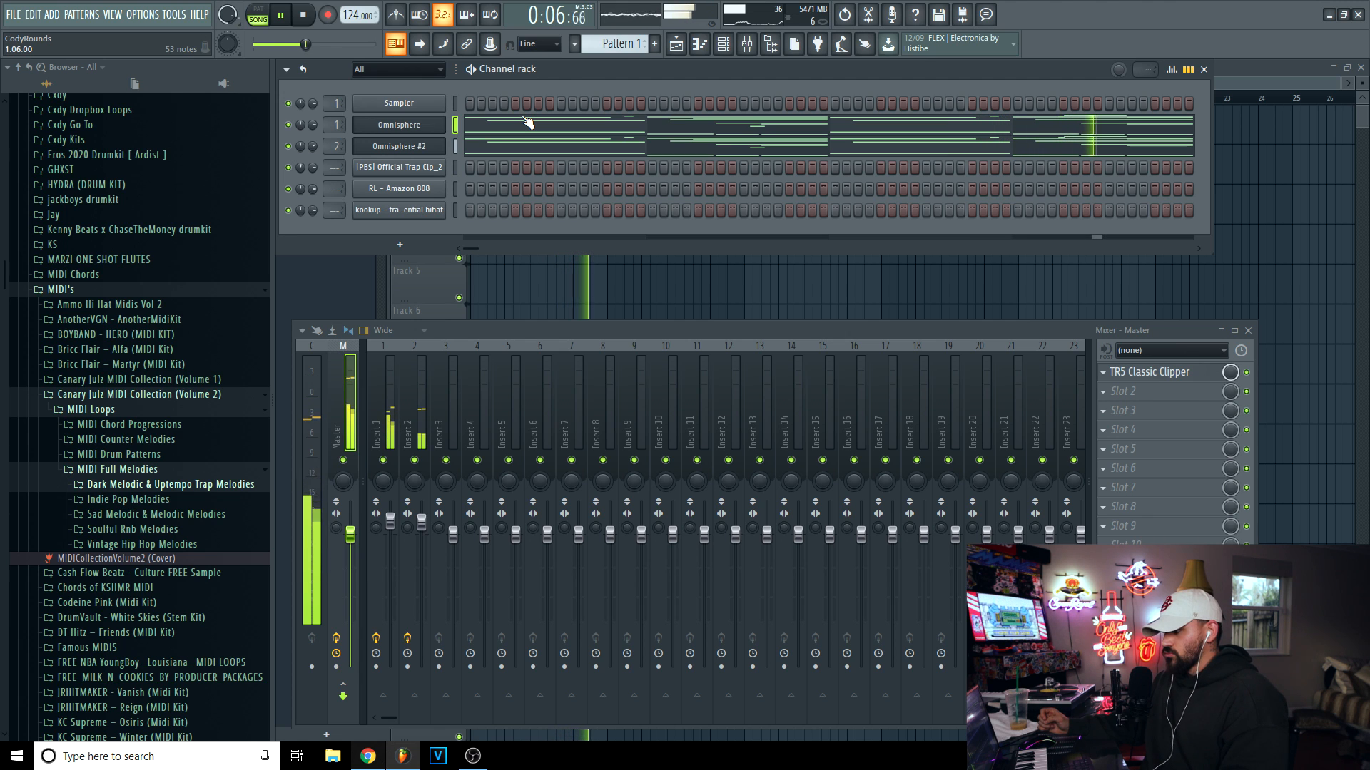
pyautogui.press('space')
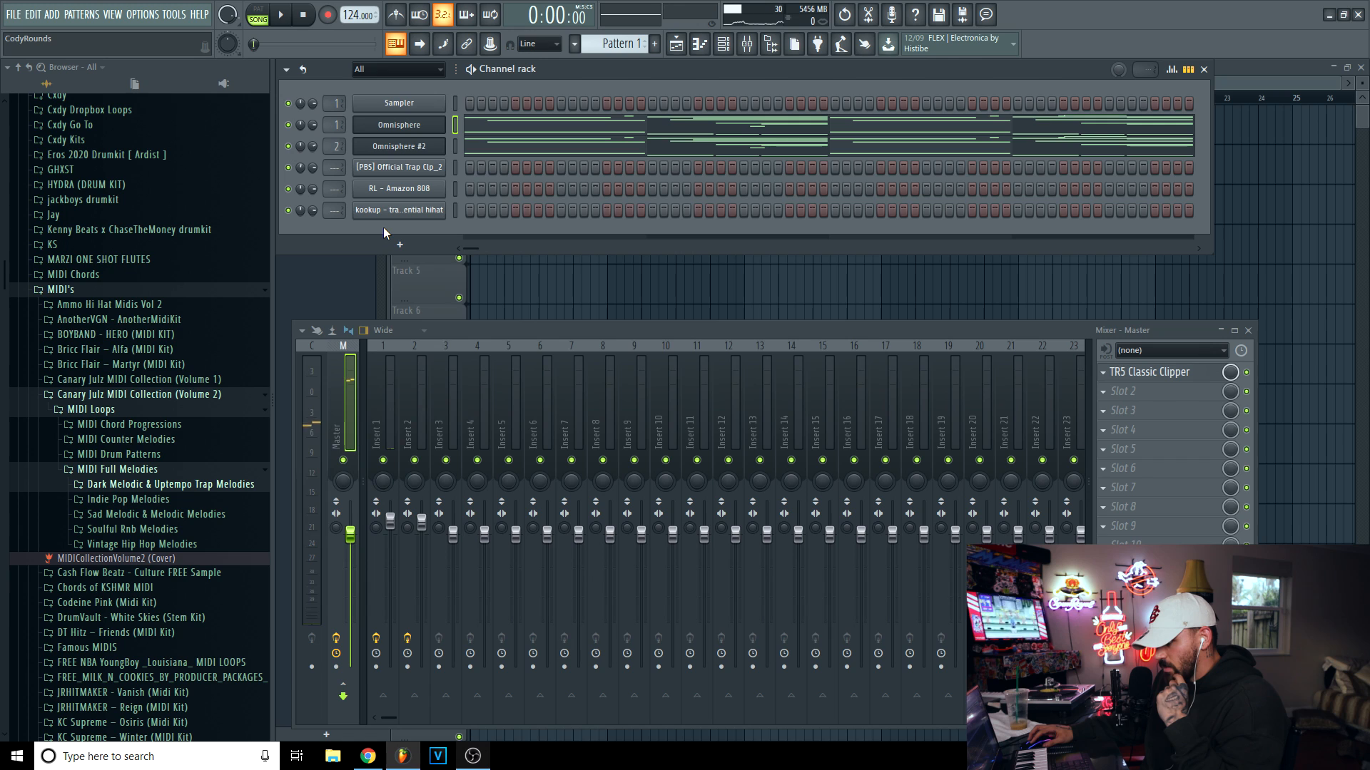
# Inspect the HalfTime and Fruity Parametric EQ 2 effects on mixer tracks Insert 1 and Insert 2.
pyautogui.click(390, 426)
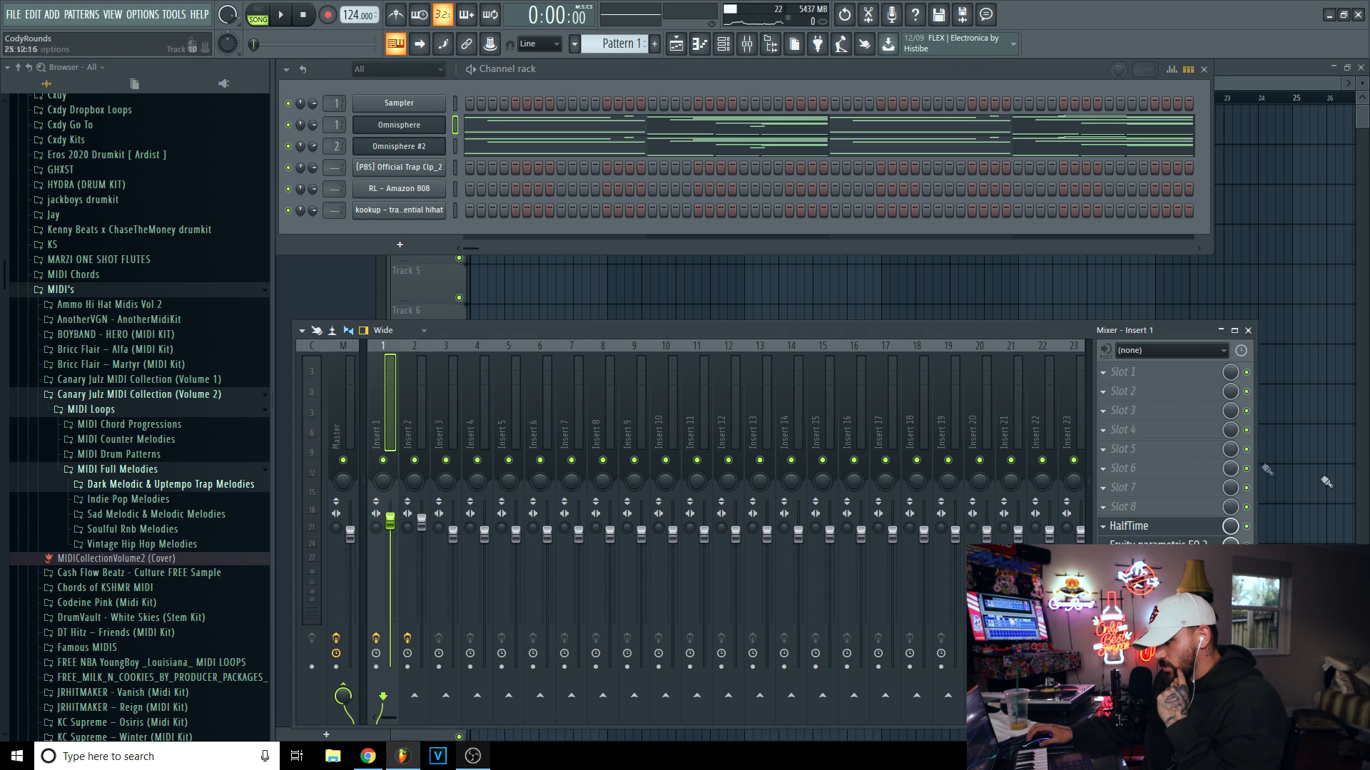
pyautogui.click(1176, 534)
pyautogui.click(1177, 533)
pyautogui.click(420, 436)
pyautogui.click(1152, 488)
pyautogui.click(1153, 488)
pyautogui.click(1147, 507)
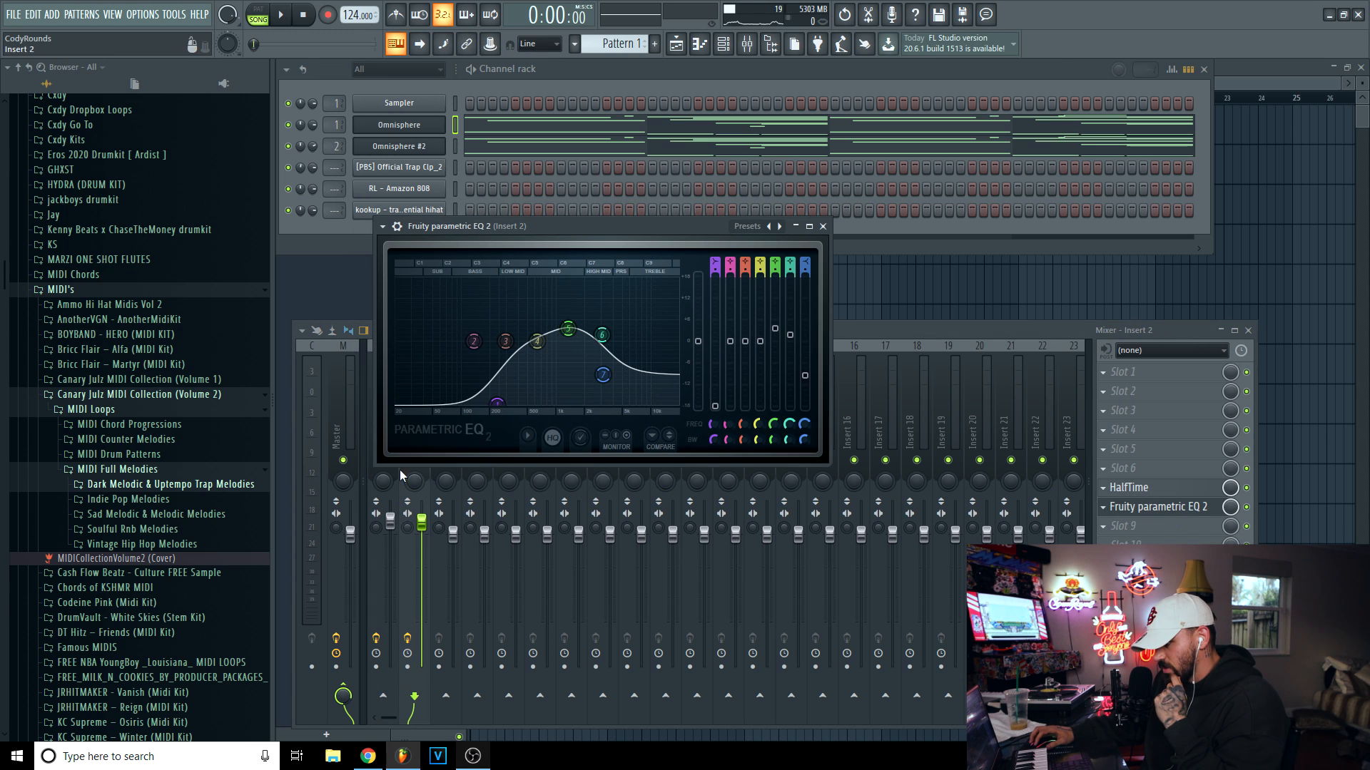
pyautogui.click(368, 414)
pyautogui.click(304, 408)
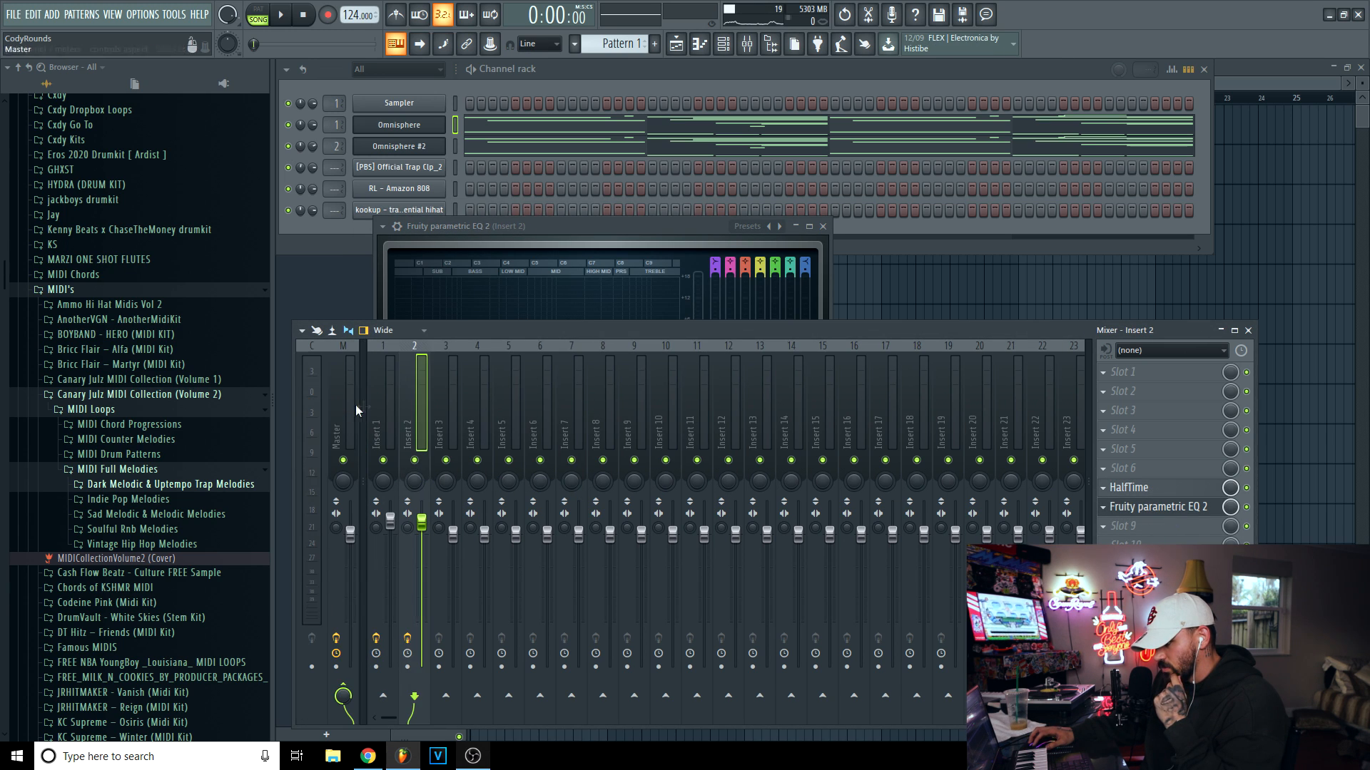
pyautogui.click(1156, 547)
pyautogui.click(1157, 547)
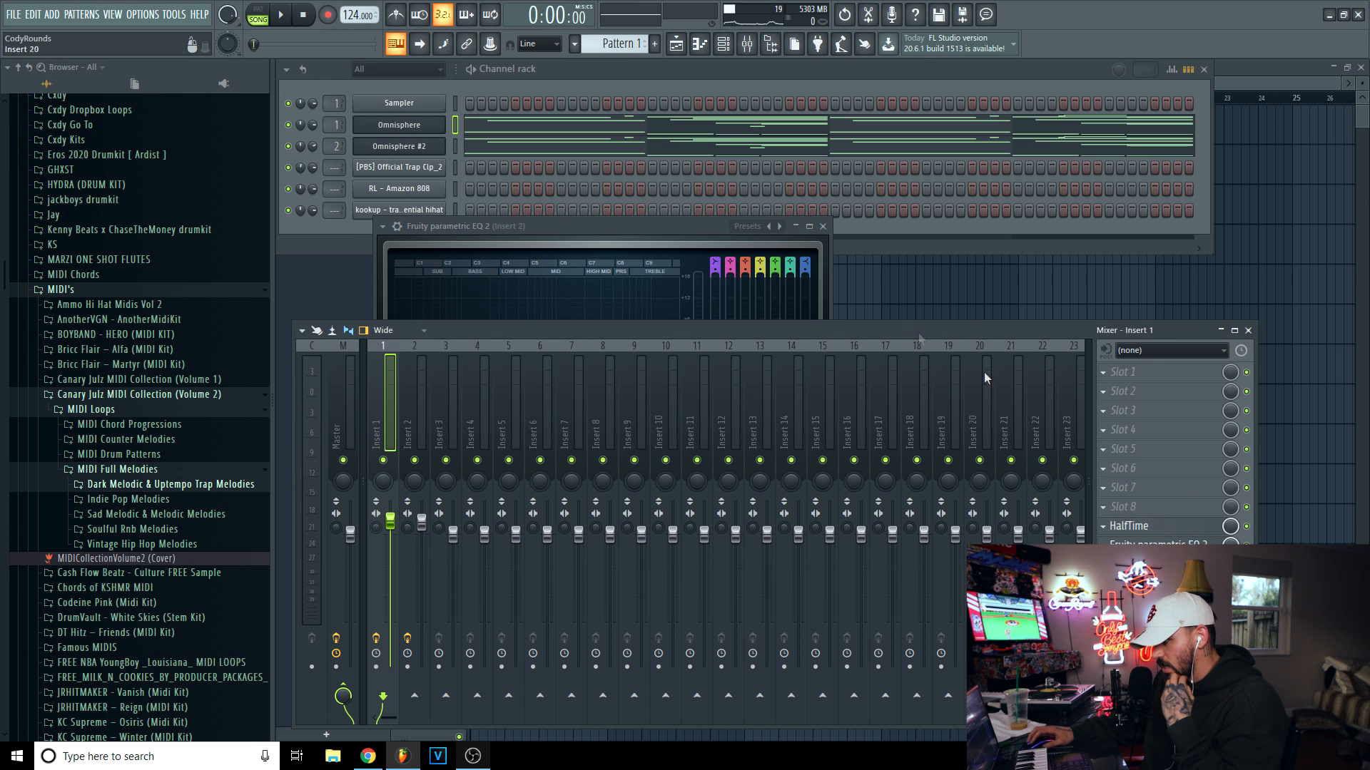
# Collapse the MIDI's folder in the browser and switch the channel rack to Pattern 2.
pyautogui.click(910, 249)
pyautogui.scroll(6, 107, 303)
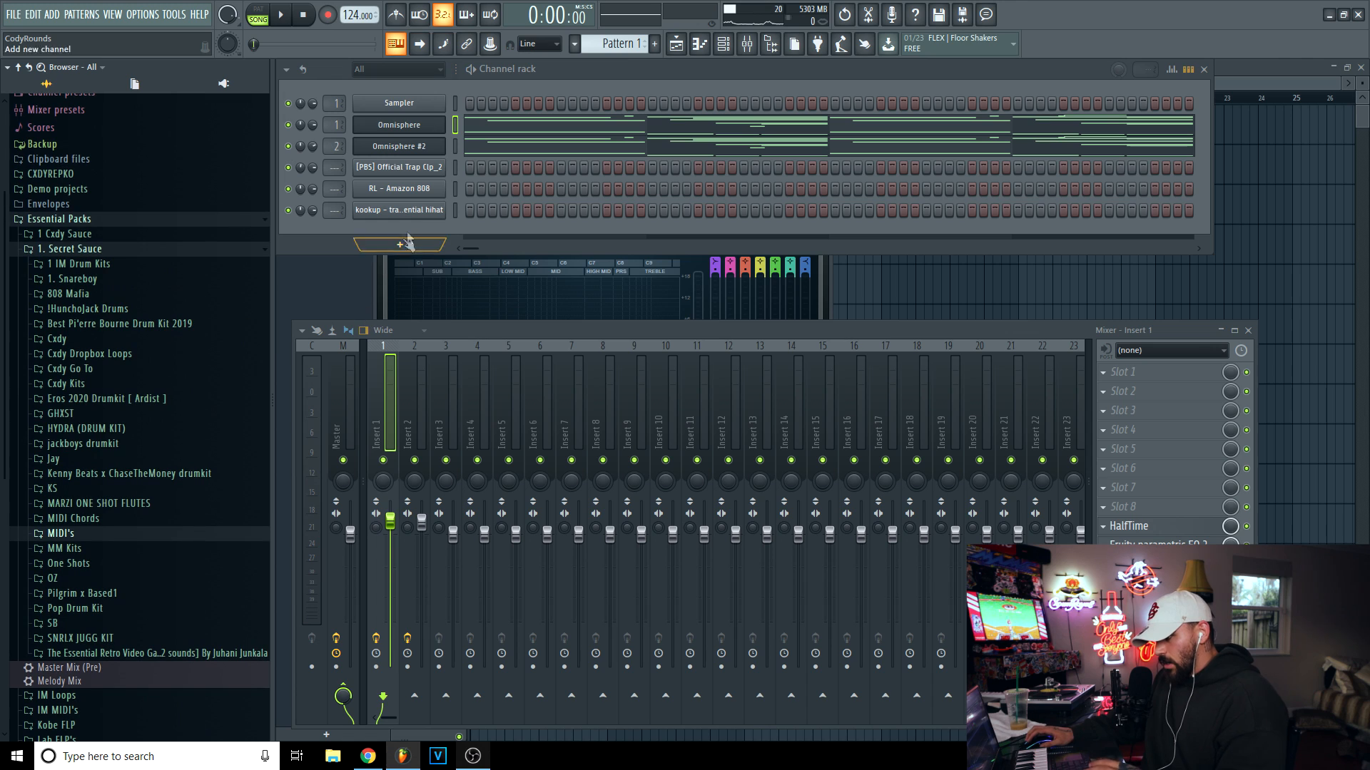
pyautogui.scroll(1, 608, 47)
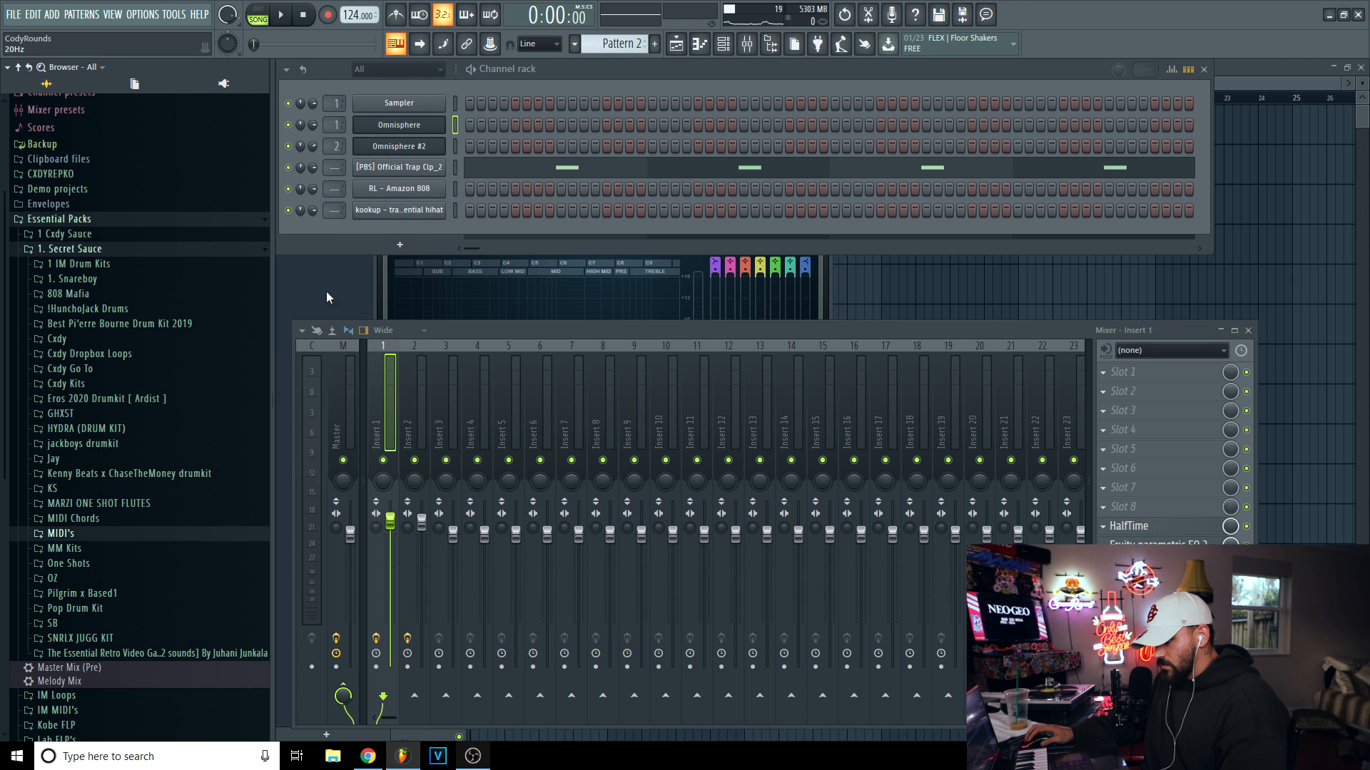
pyautogui.scroll(2, 134, 455)
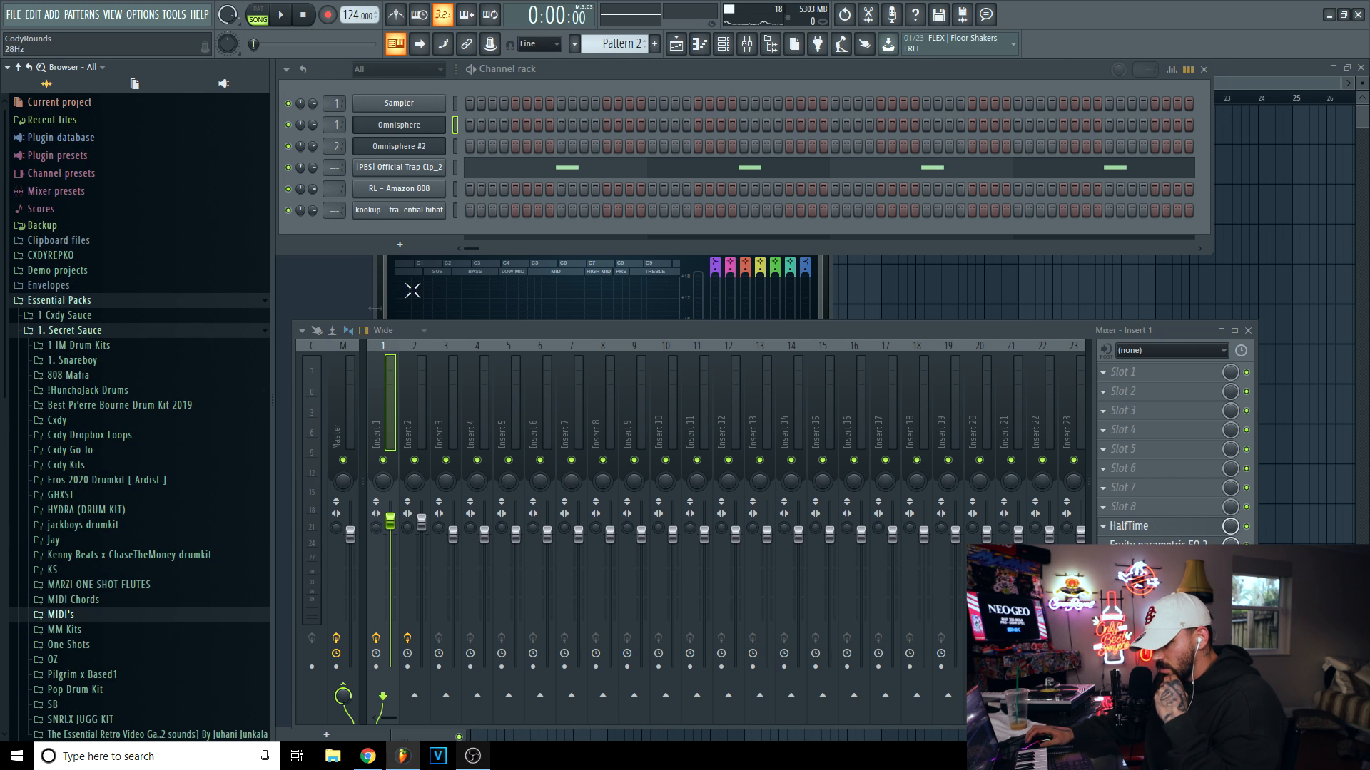
# Fill the kookup trapessential hihat channel in Pattern 2 with a hit every 2 steps.
pyautogui.rightClick(442, 198)
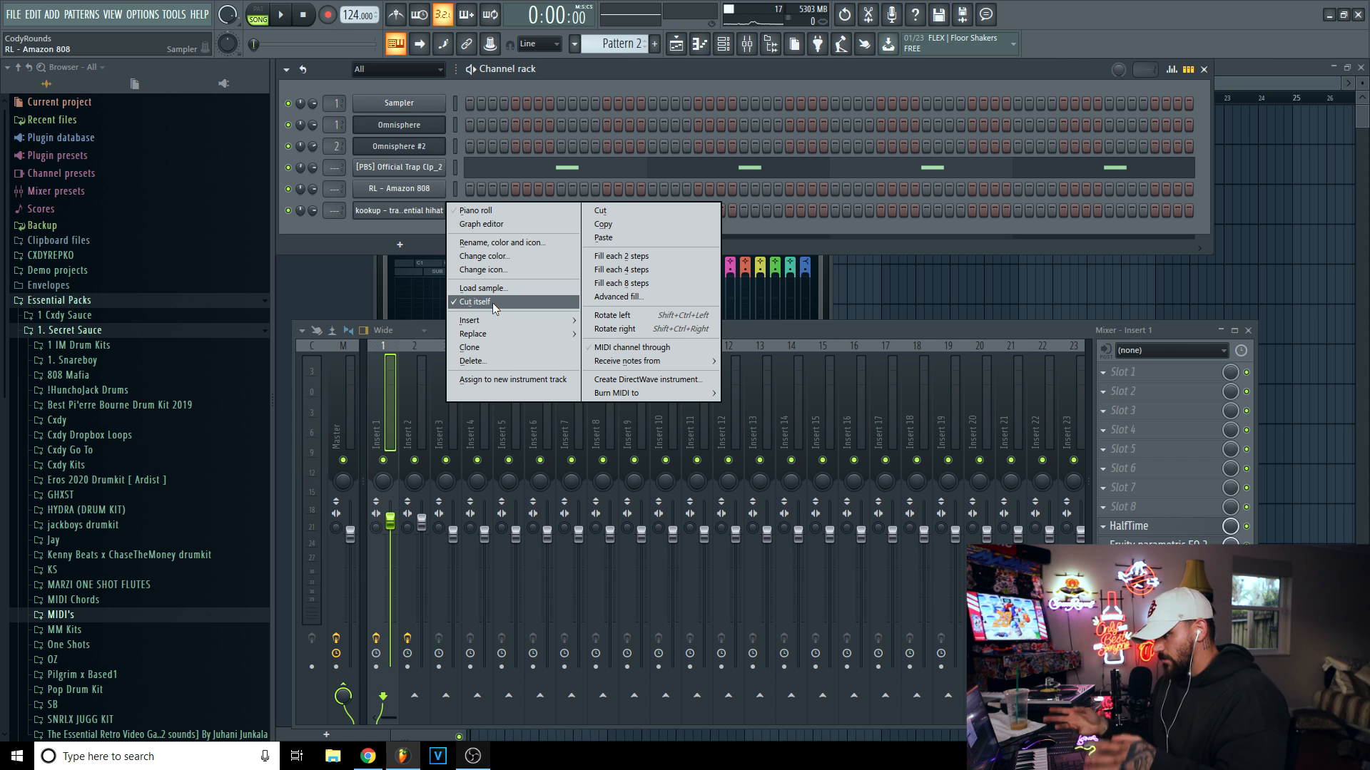
pyautogui.click(404, 229)
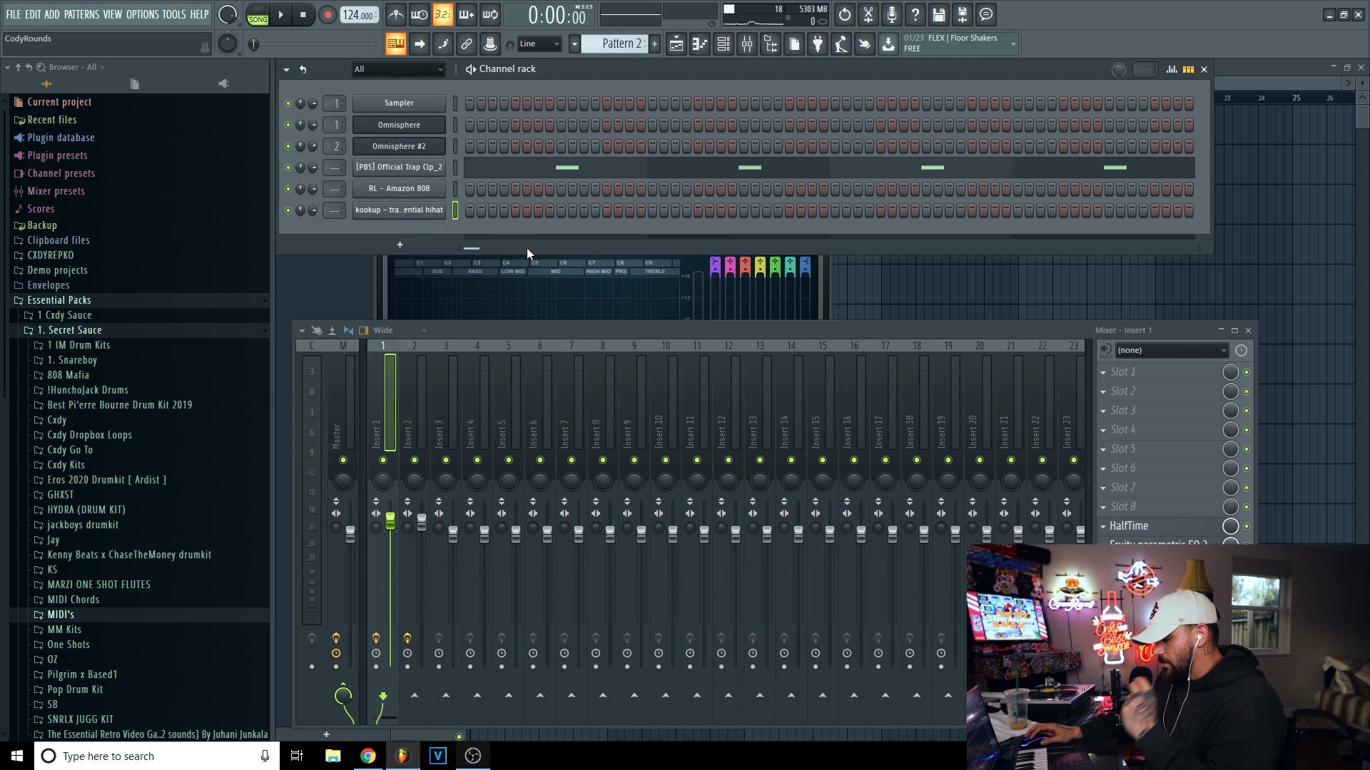
pyautogui.rightClick(419, 218)
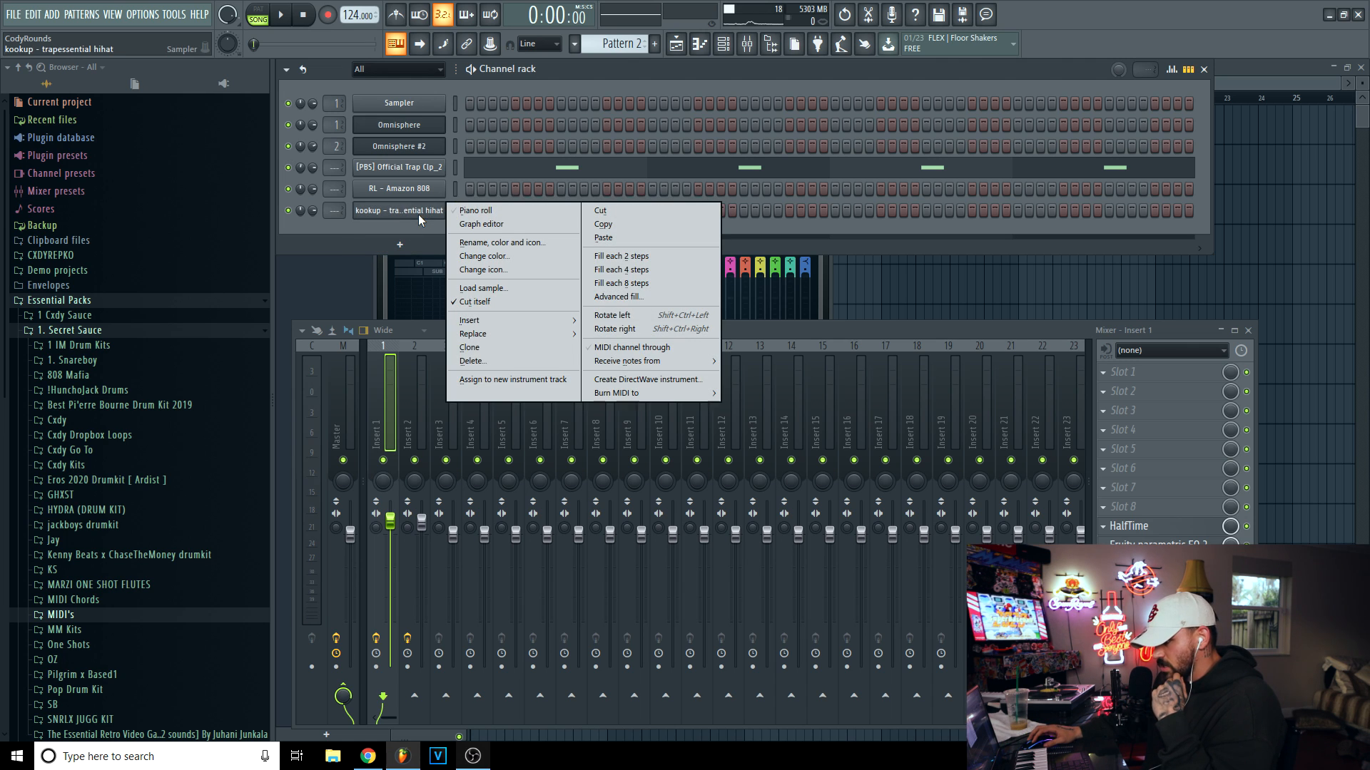
pyautogui.click(408, 232)
pyautogui.rightClick(414, 216)
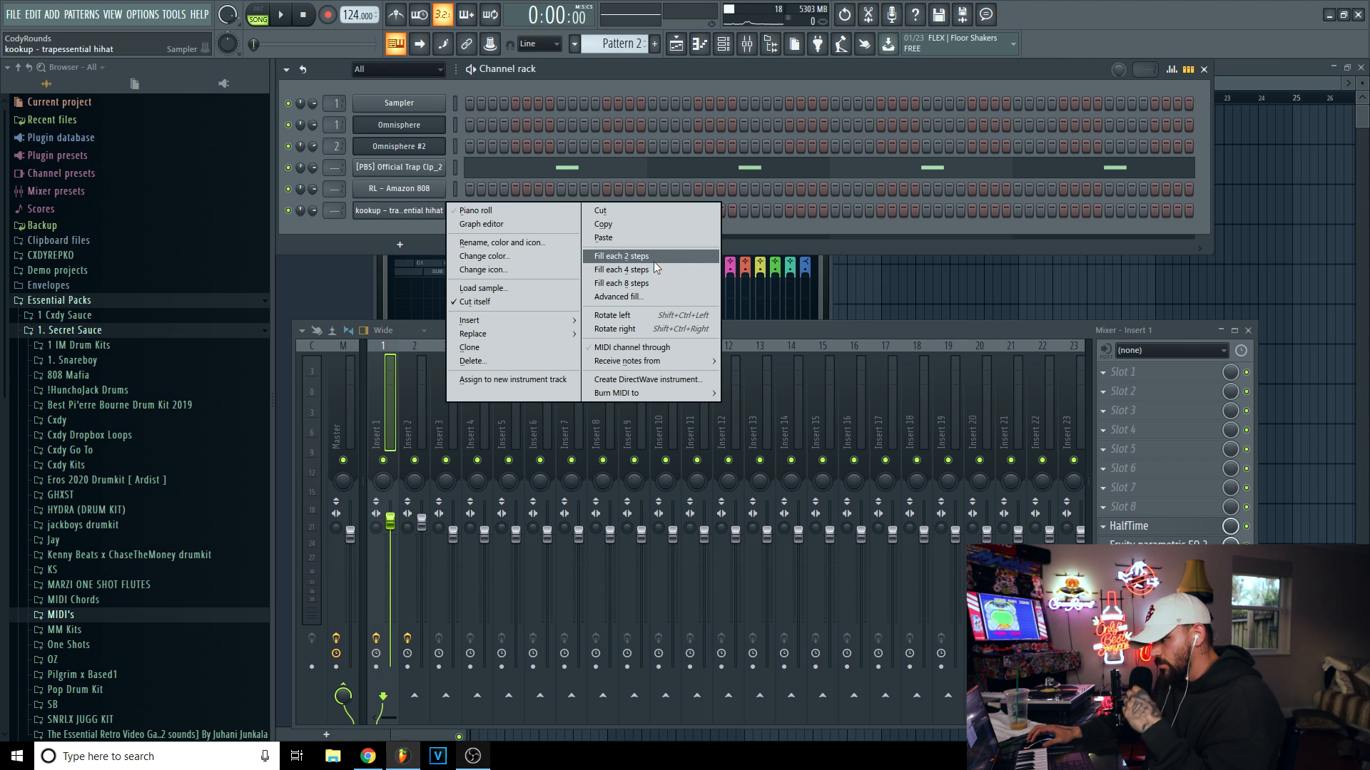
pyautogui.click(425, 232)
pyautogui.rightClick(426, 215)
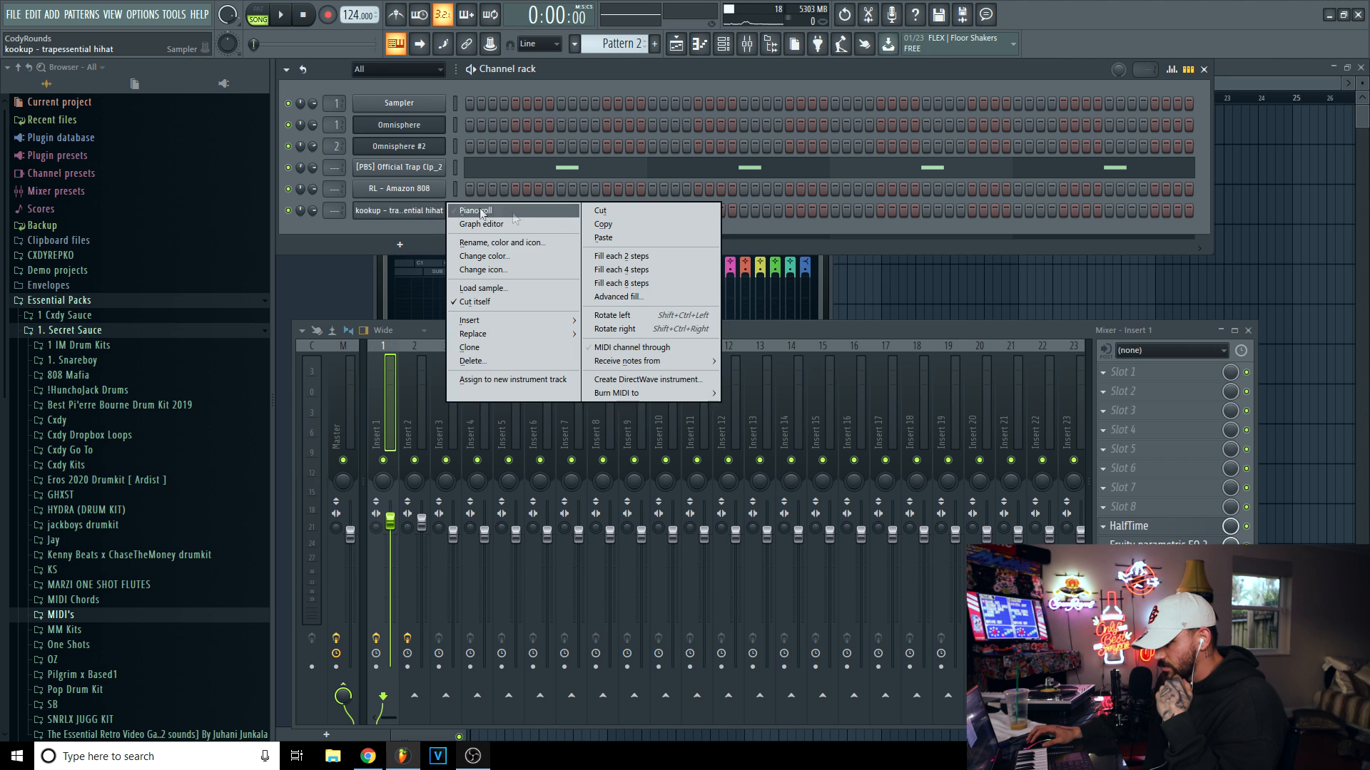
pyautogui.click(637, 256)
# View the hi-hat hits in the piano roll and examine the hi-hat channel's miscellaneous settings, including time shift.
pyautogui.rightClick(399, 211)
pyautogui.click(428, 211)
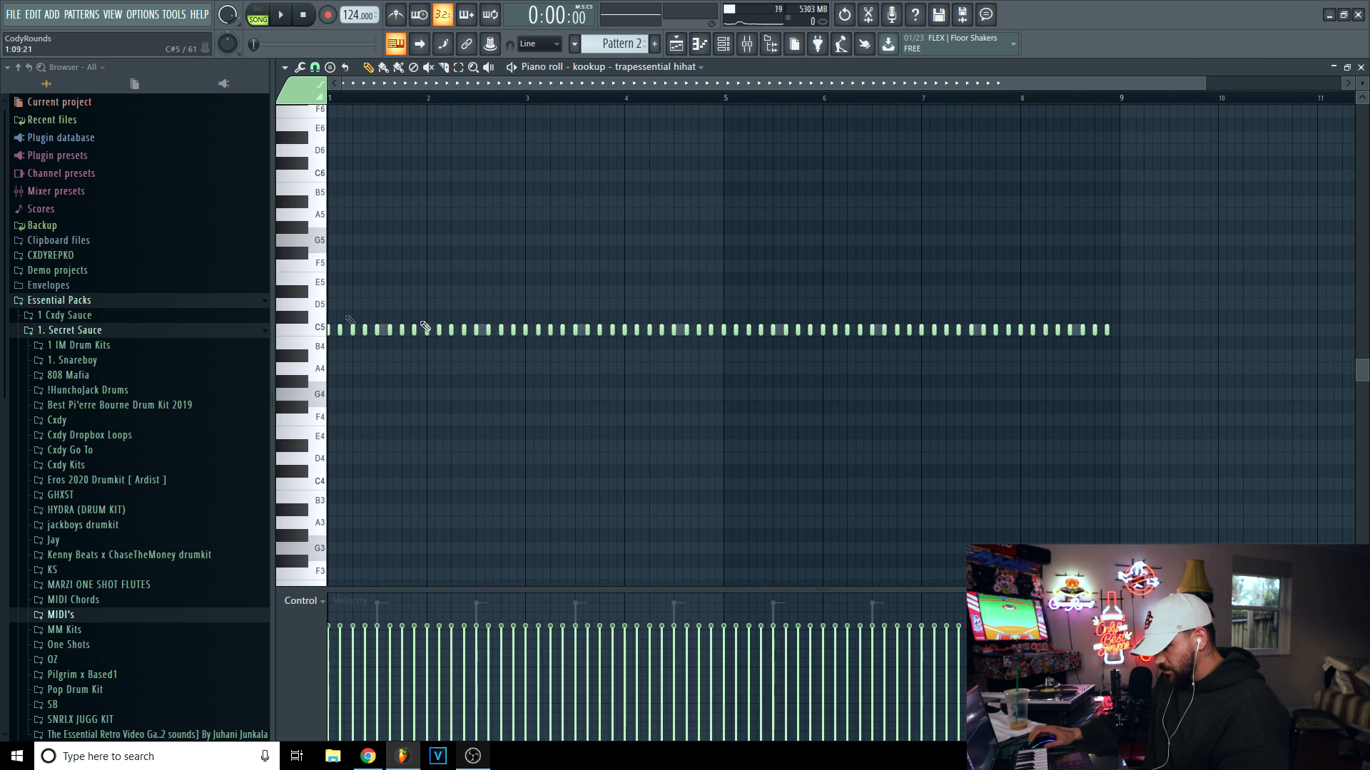
pyautogui.click(1361, 66)
pyautogui.click(399, 210)
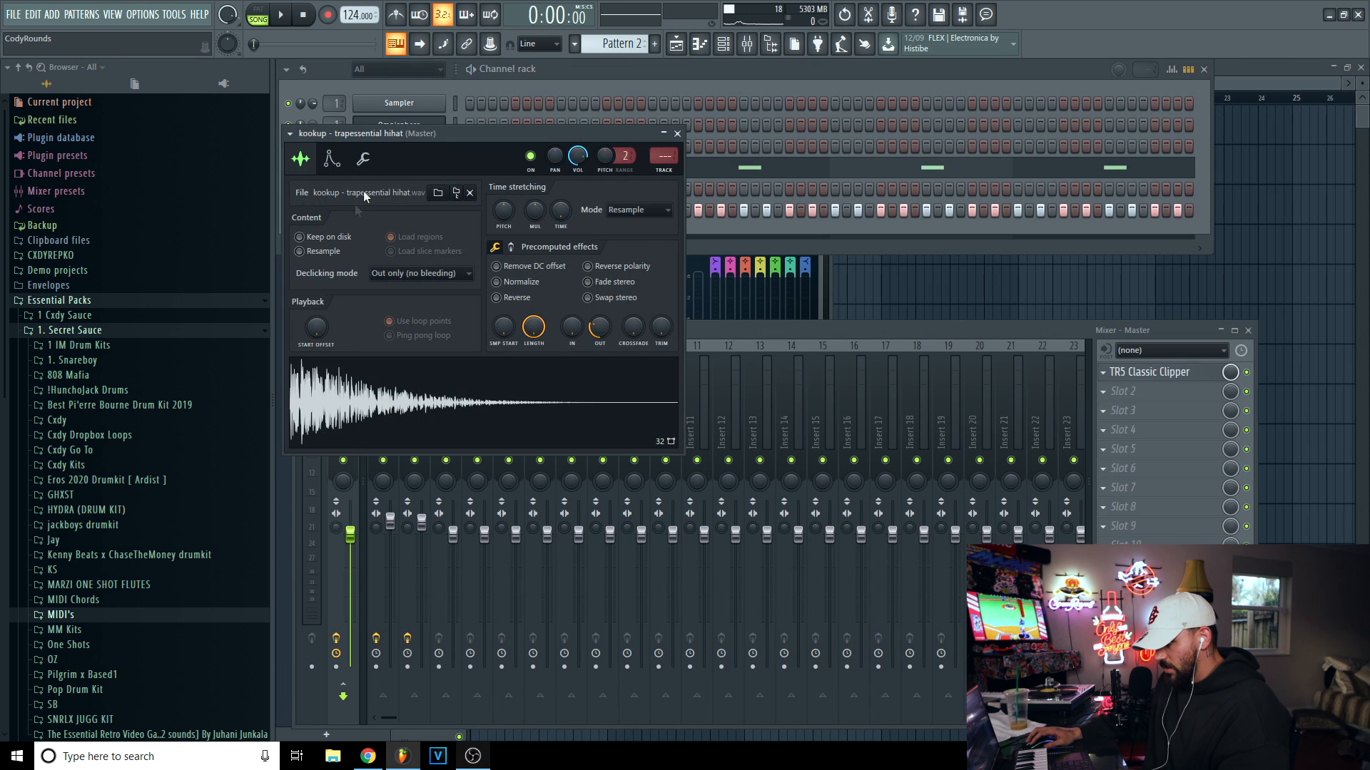
pyautogui.click(362, 158)
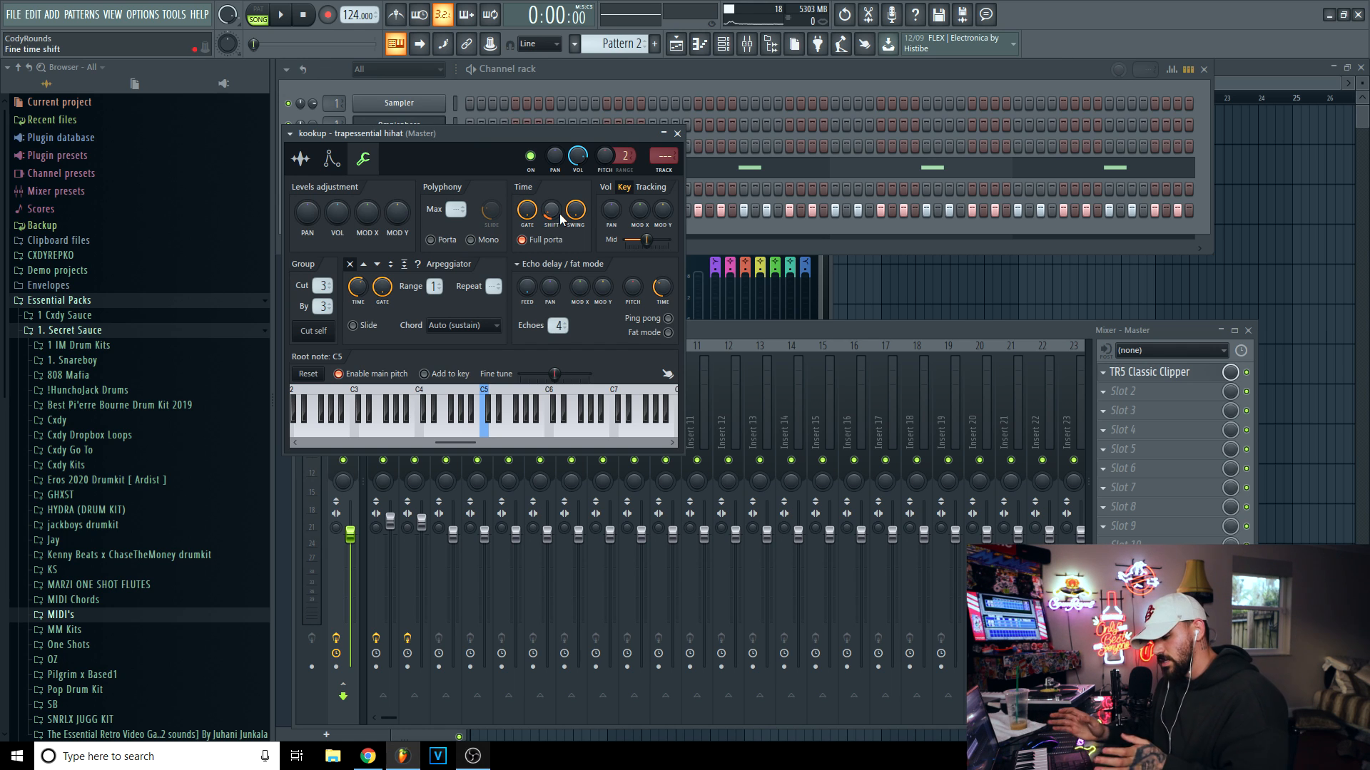
pyautogui.click(823, 229)
# Transpose all hi-hat notes in the piano roll down to B4, auditioning the different pitches by playing the beat.
pyautogui.rightClick(441, 206)
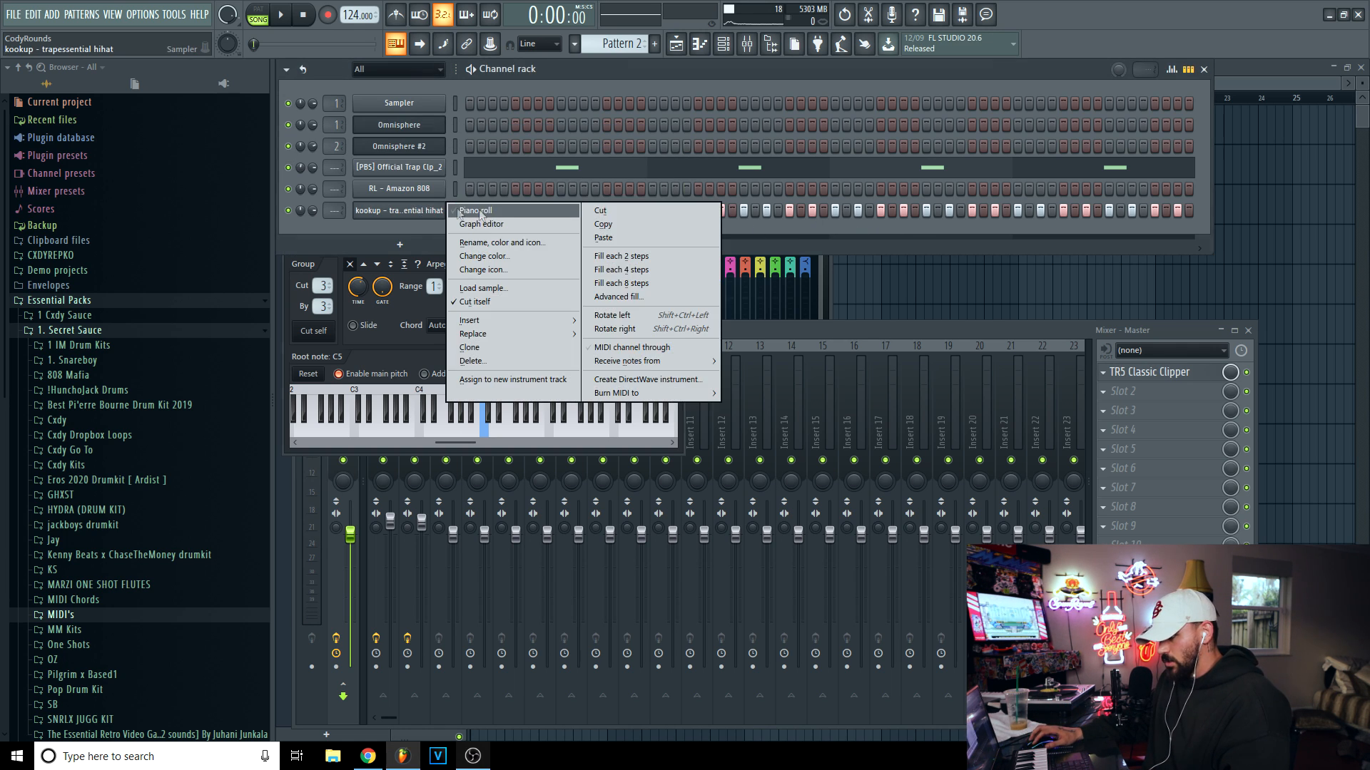
pyautogui.click(470, 211)
pyautogui.hotkey('ctrl', 'a')
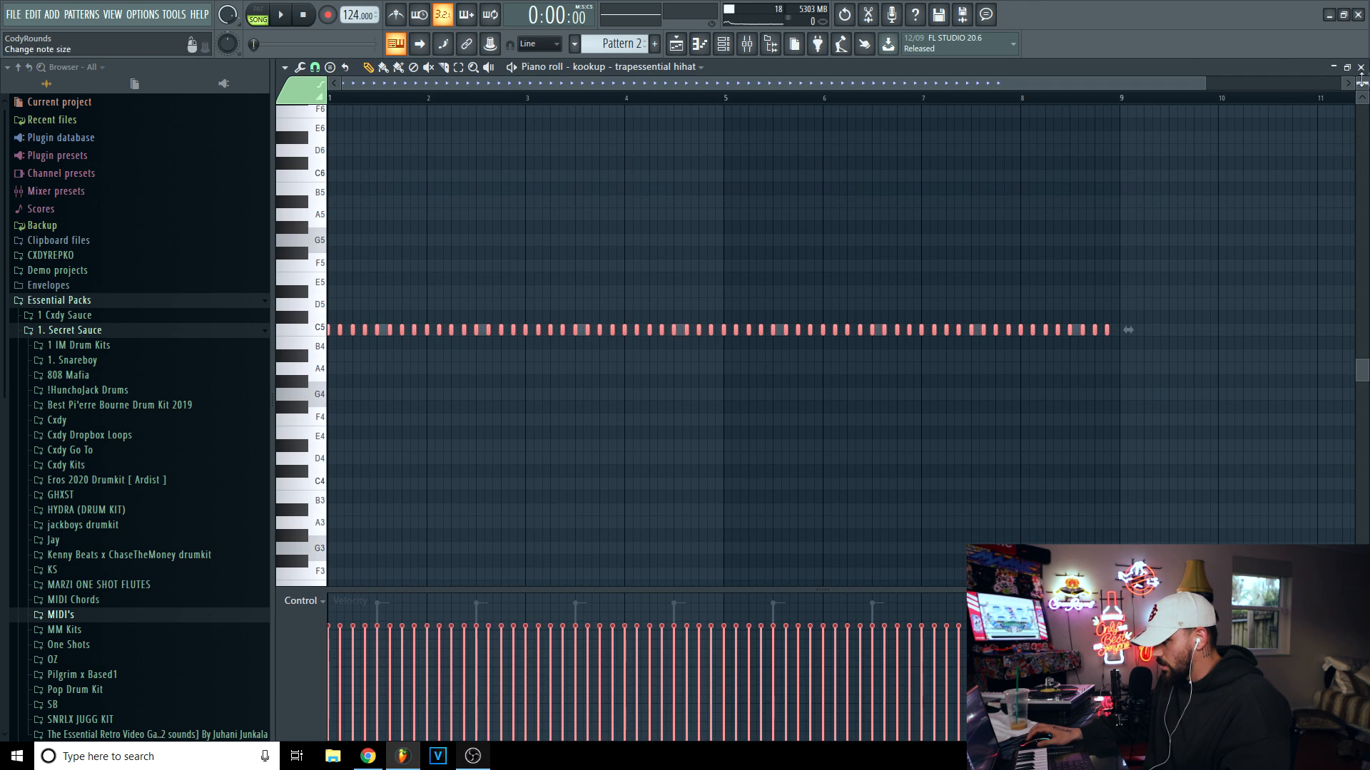
pyautogui.press('space')
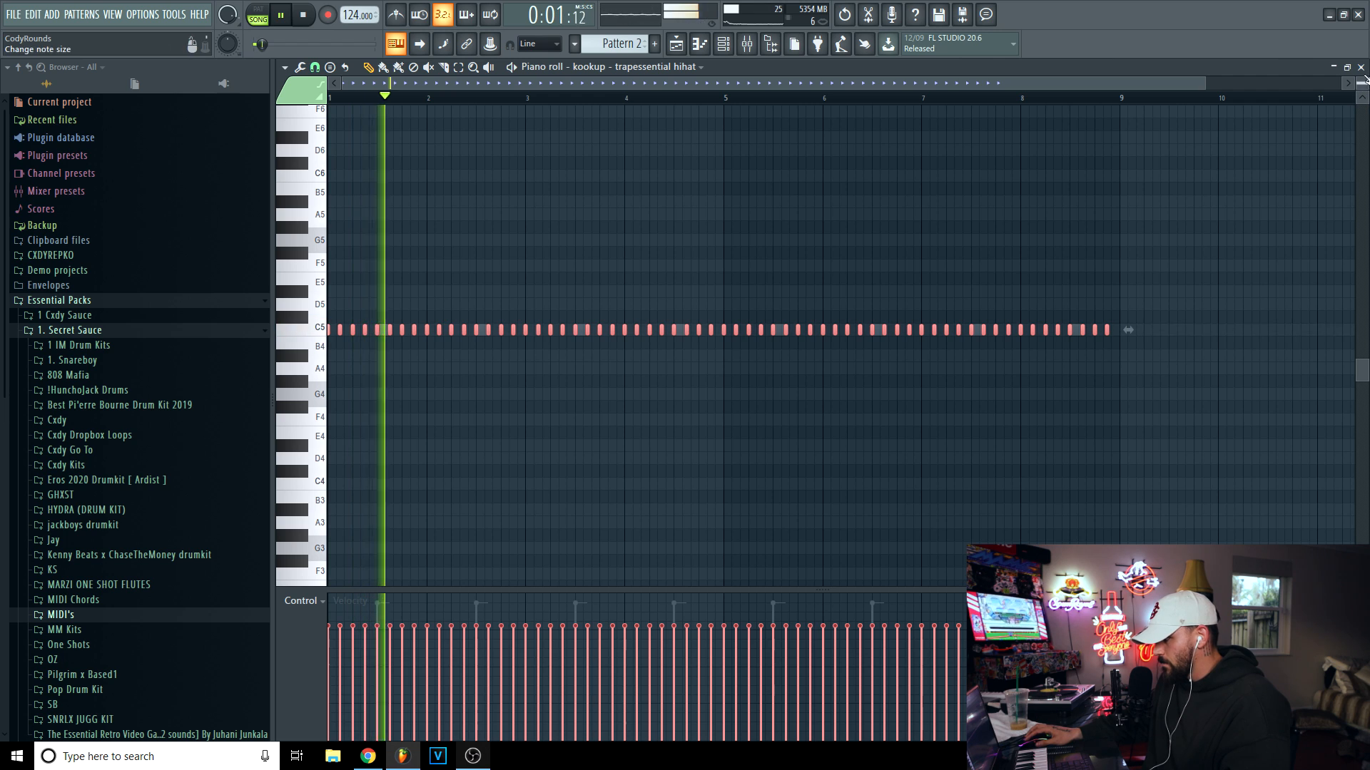
pyautogui.press('space')
pyautogui.press('Down')
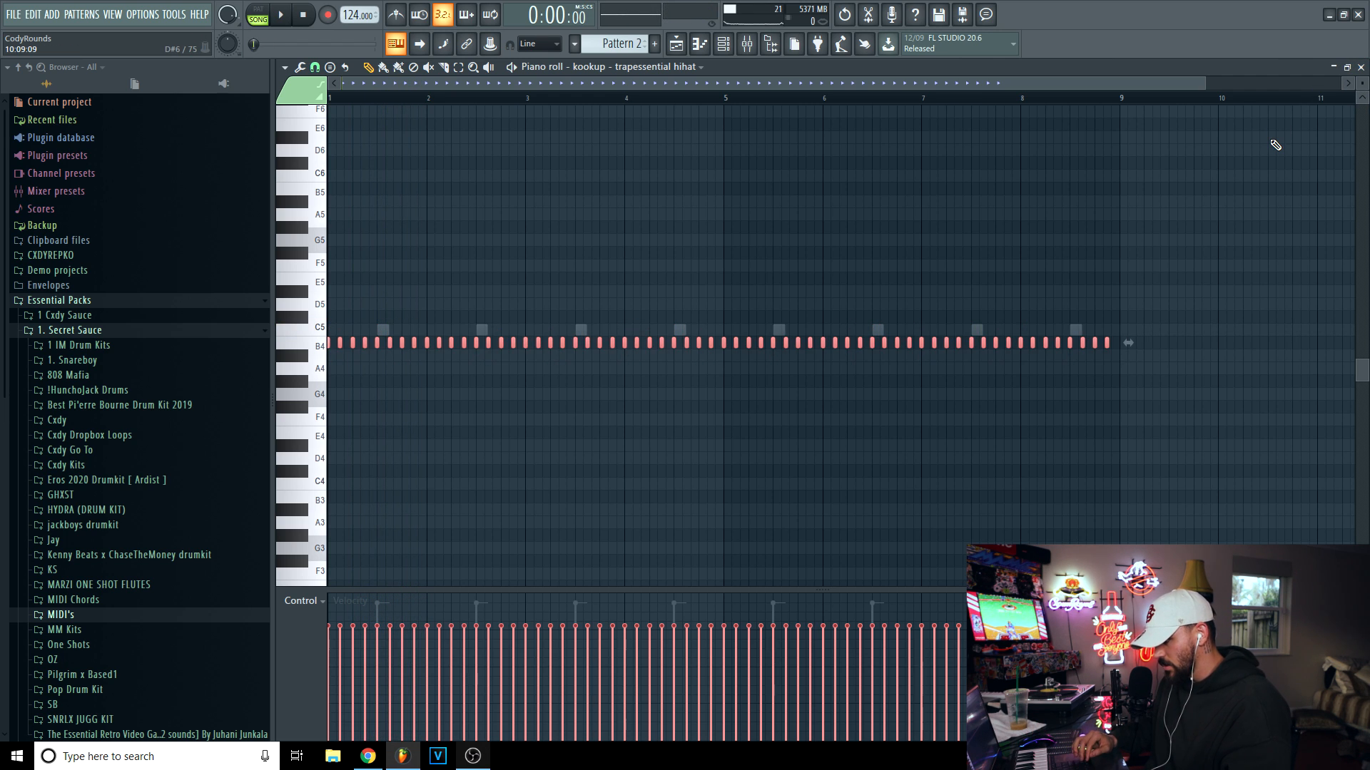
pyautogui.press('Down')
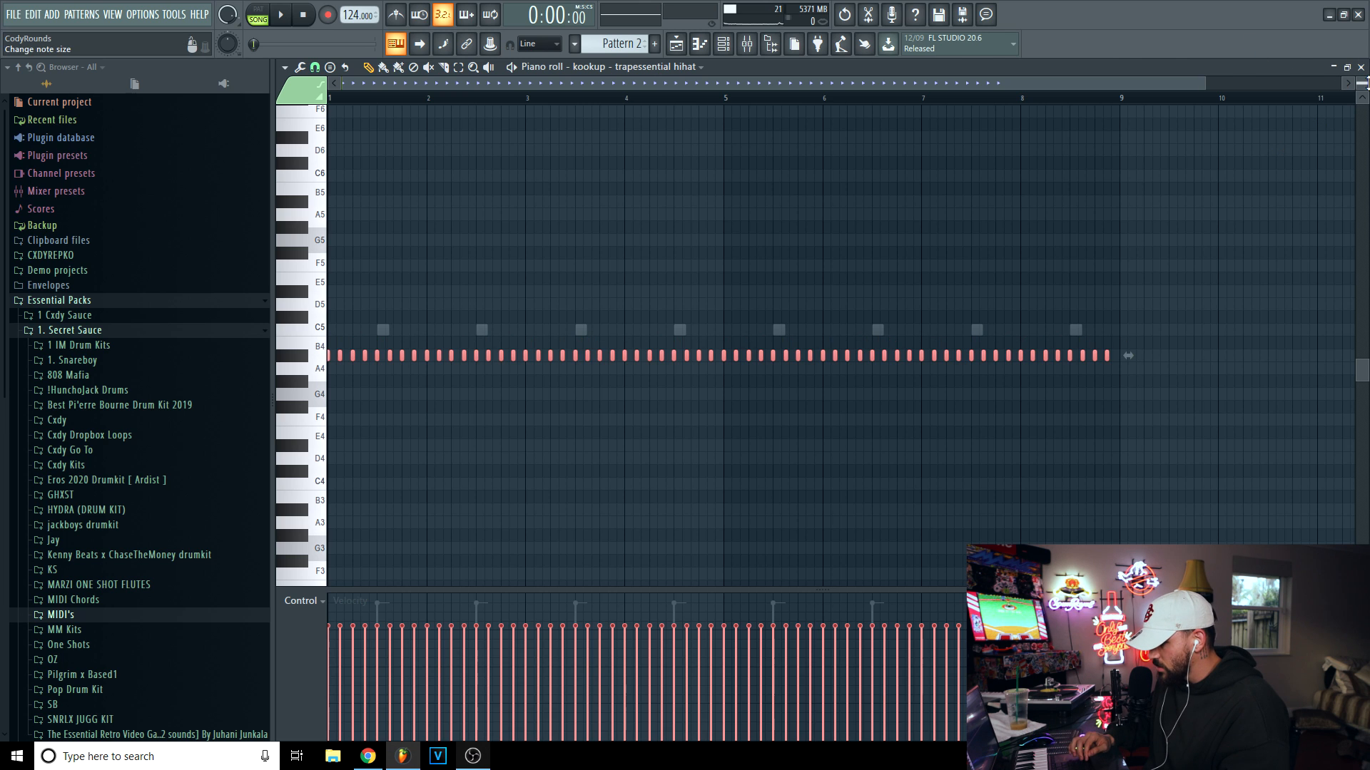
pyautogui.press('space')
pyautogui.hotkey('shift', 'Up')
pyautogui.press('space')
pyautogui.press('space')
# Play the pattern with the transposed hi-hats from the channel rack and reopen the hi-hat's piano roll.
pyautogui.click(1361, 67)
pyautogui.press('space')
pyautogui.press('space')
pyautogui.rightClick(435, 208)
pyautogui.click(471, 221)
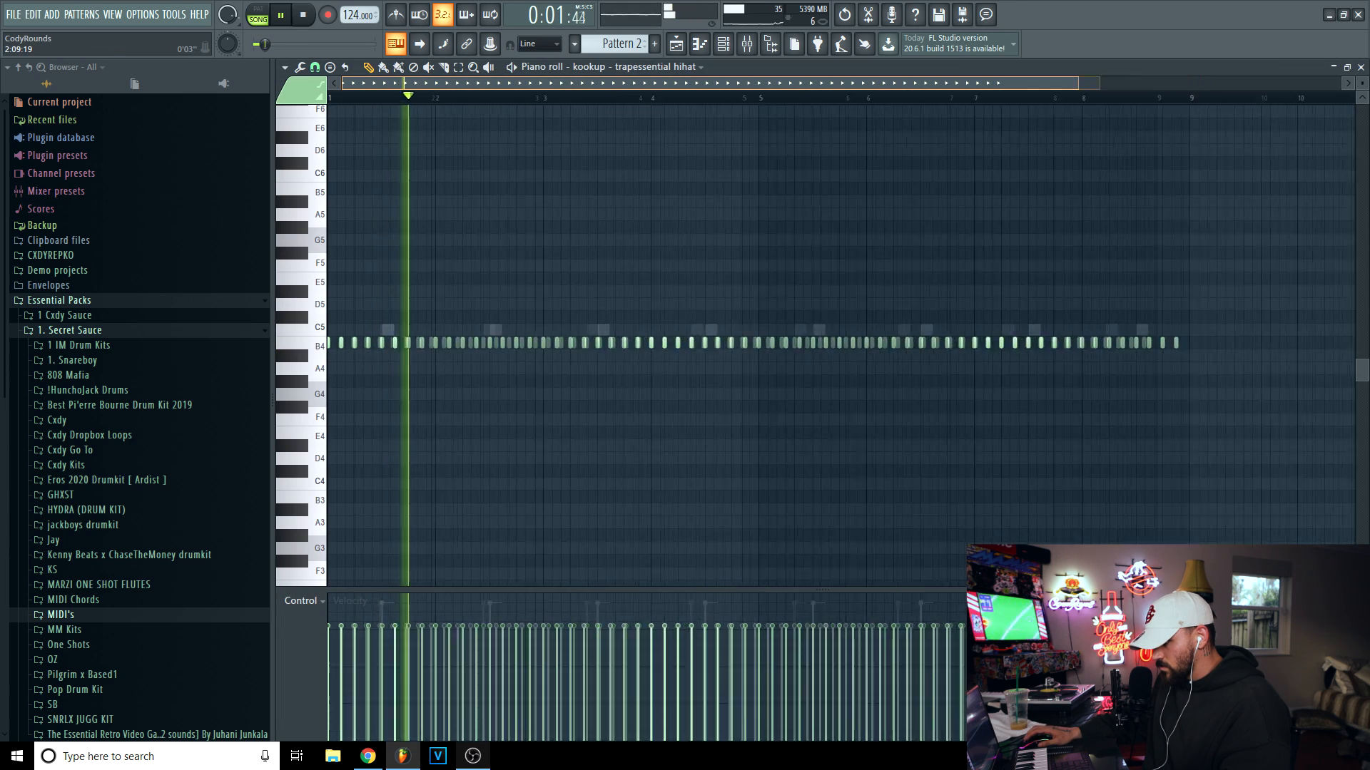
# Extend the hi-hat notes end to end up to bar 9 with Quick Legato, using a temporary B4 note at bar 9.
pyautogui.keyDown('ctrl'); pyautogui.scroll(-3, 1124, 343); pyautogui.keyUp('ctrl')
pyautogui.press('space')
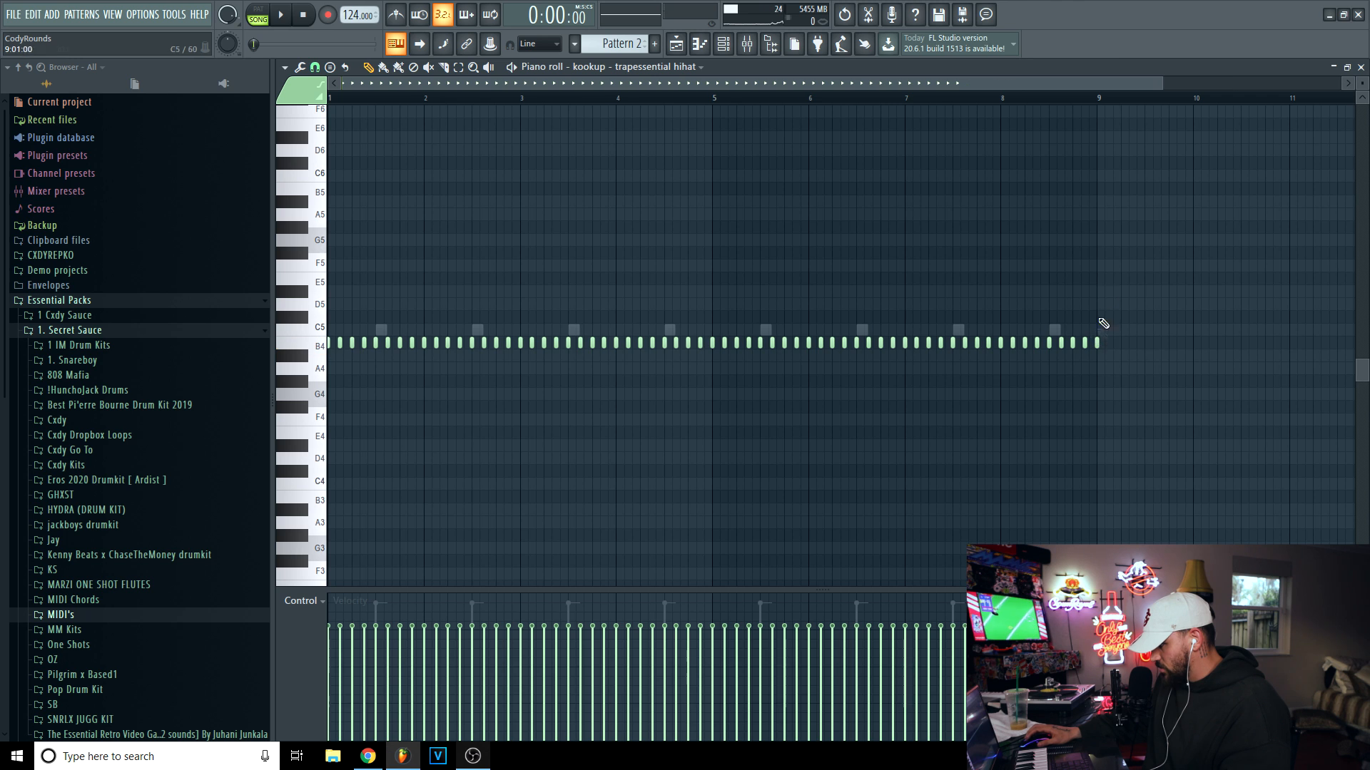
pyautogui.scroll(3, 1125, 107)
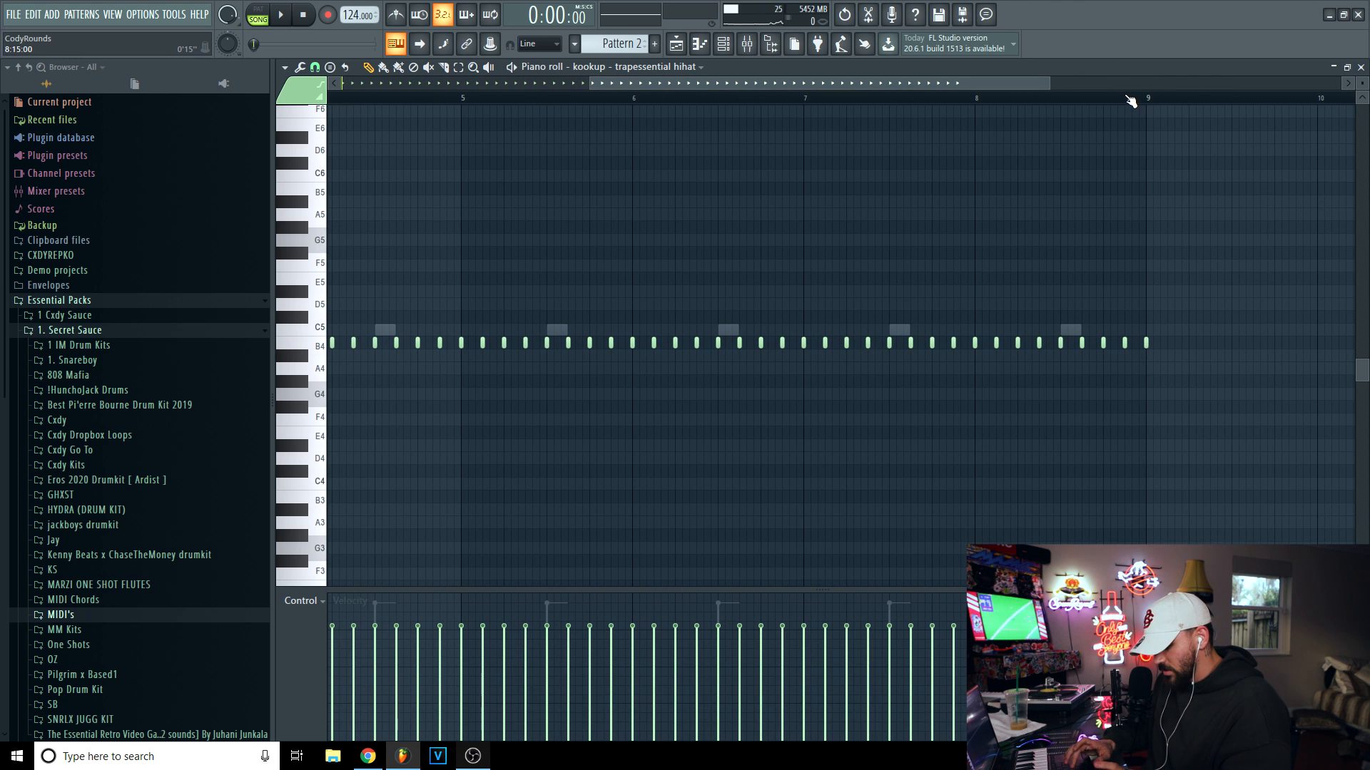
pyautogui.hotkey('ctrl', 'l')
pyautogui.keyDown('ctrl'); pyautogui.scroll(-2, 1156, 349); pyautogui.keyUp('ctrl')
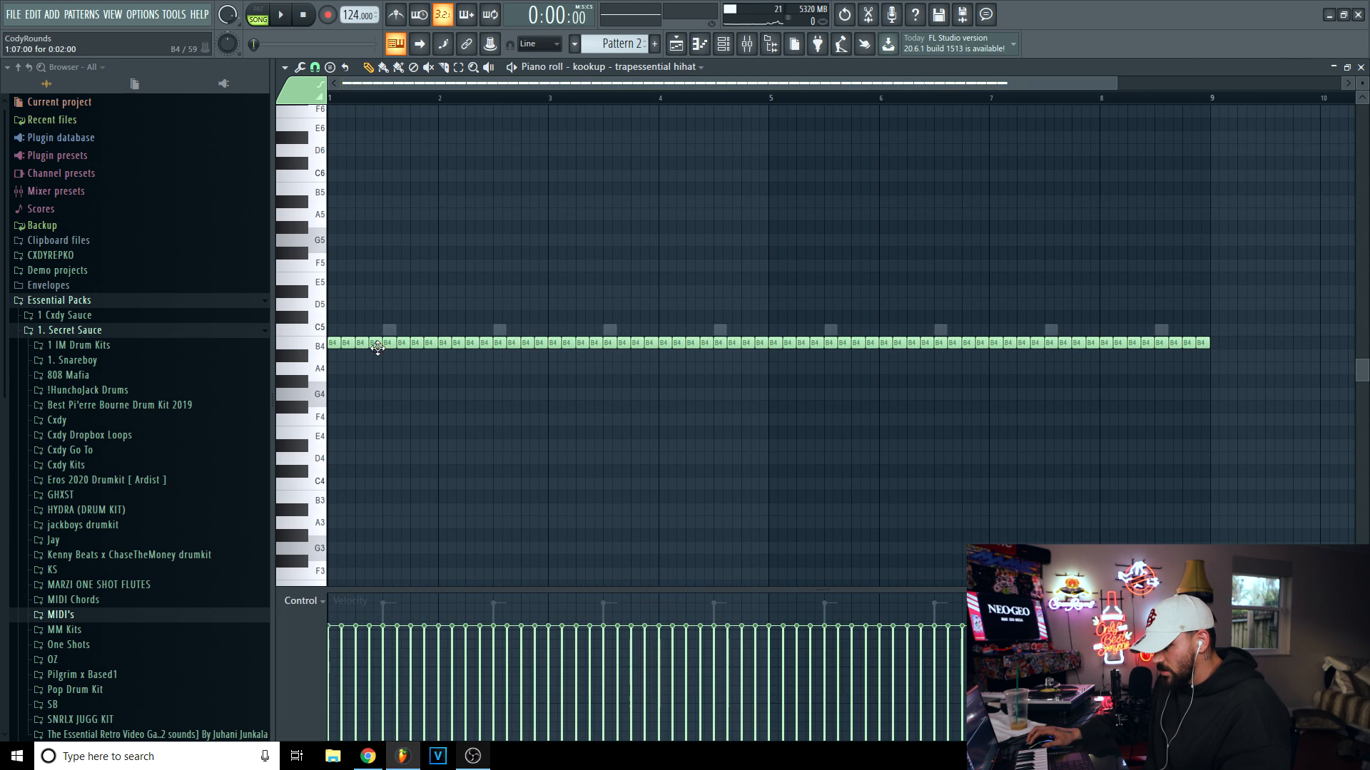
# Erase every hi-hat note after the first four and lower the velocity of the second and fourth notes.
pyautogui.moveTo(392, 345); pyautogui.dragTo(1221, 349)
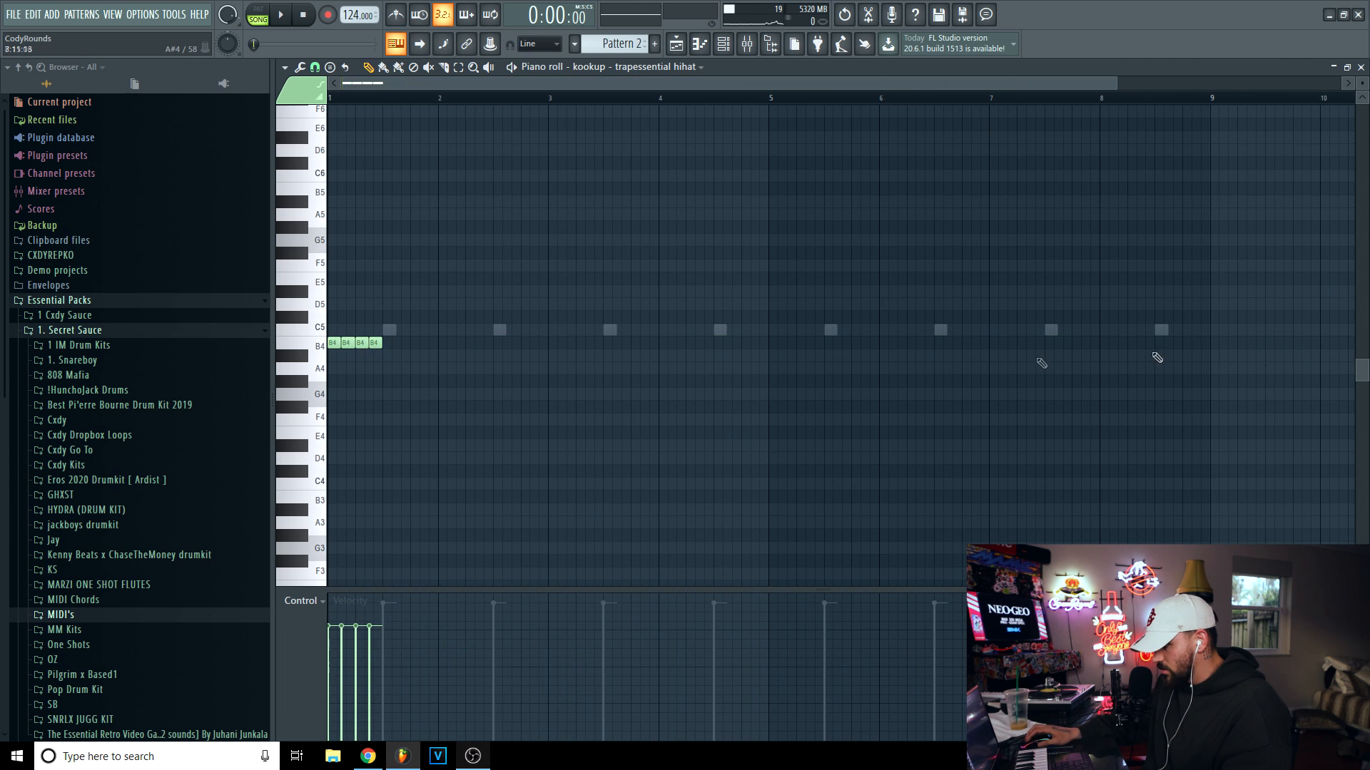
pyautogui.keyDown('ctrl'); pyautogui.scroll(2, 364, 306); pyautogui.keyUp('ctrl')
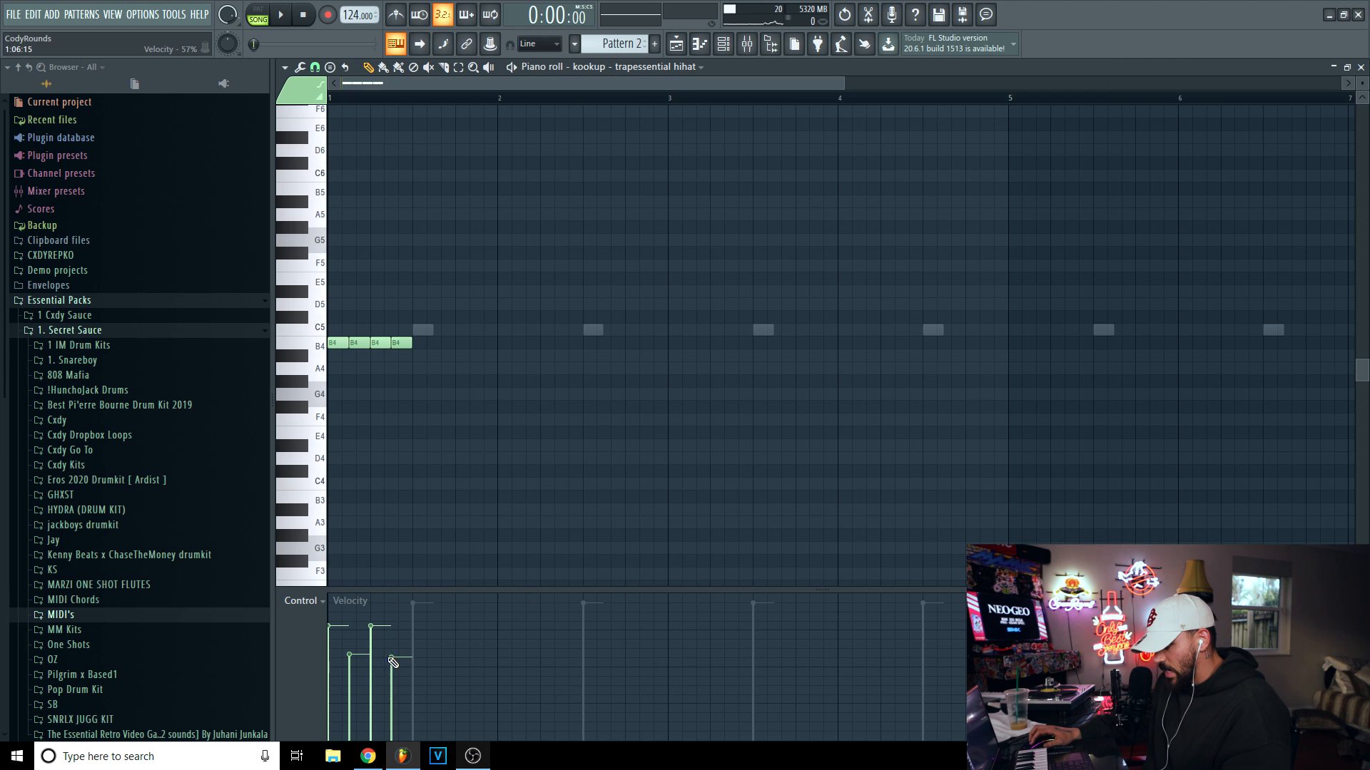
# Select the four hi-hat notes and duplicate them repeatedly to fill the eight-bar pattern.
pyautogui.hotkey('ctrl', 'b')
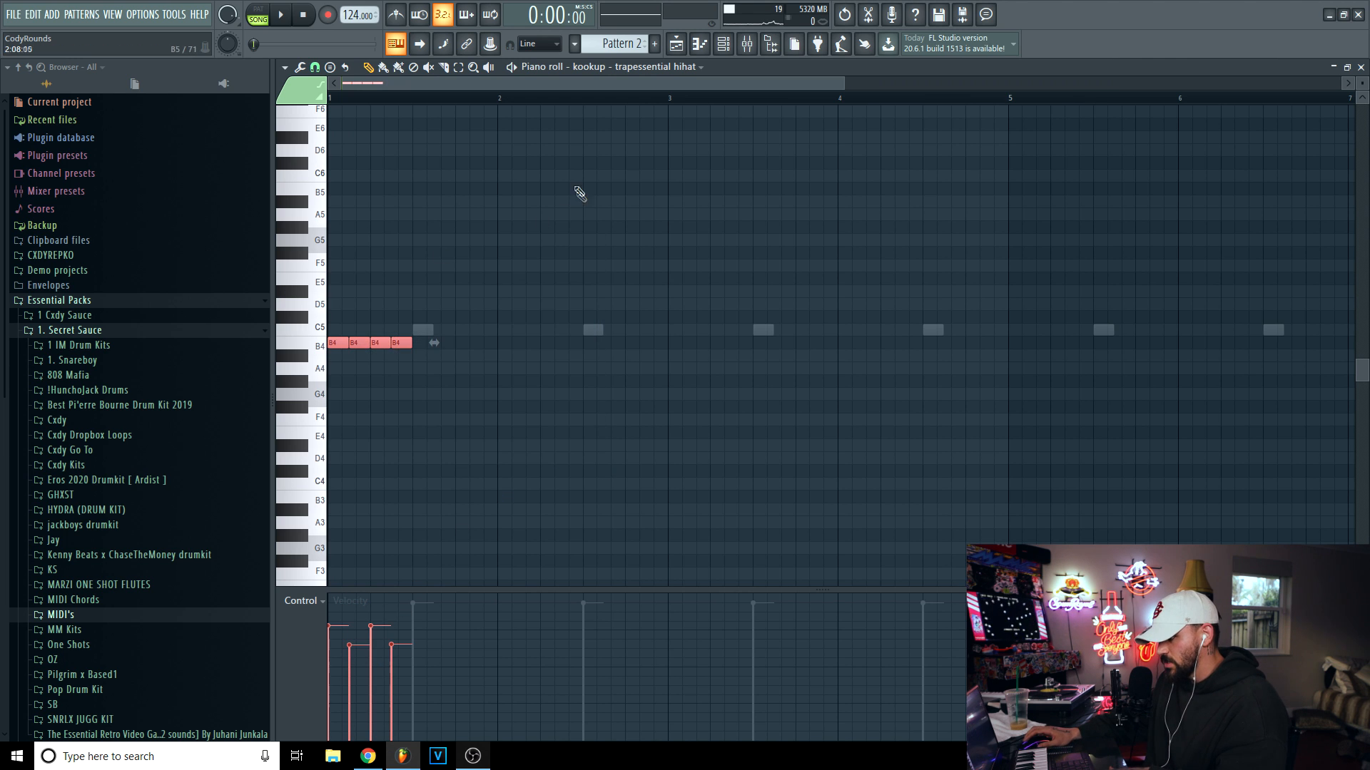
pyautogui.keyDown('ctrl'); pyautogui.scroll(-3, 557, 164); pyautogui.keyUp('ctrl')
pyautogui.hotkey('ctrl', 'b')
pyautogui.hotkey('ctrl', 'b')
pyautogui.hotkey('ctrl', 'b')
pyautogui.hotkey('ctrl', 'b')
pyautogui.hotkey('ctrl', 'b')
pyautogui.hotkey('ctrl', 'b')
pyautogui.hotkey('ctrl', 'b')
pyautogui.hotkey('ctrl', 'b')
pyautogui.hotkey('ctrl', 'b')
pyautogui.hotkey('ctrl', 'b')
pyautogui.hotkey('ctrl', 'b')
pyautogui.hotkey('ctrl', 'b')
pyautogui.hotkey('ctrl', 'b')
pyautogui.hotkey('ctrl', 'b')
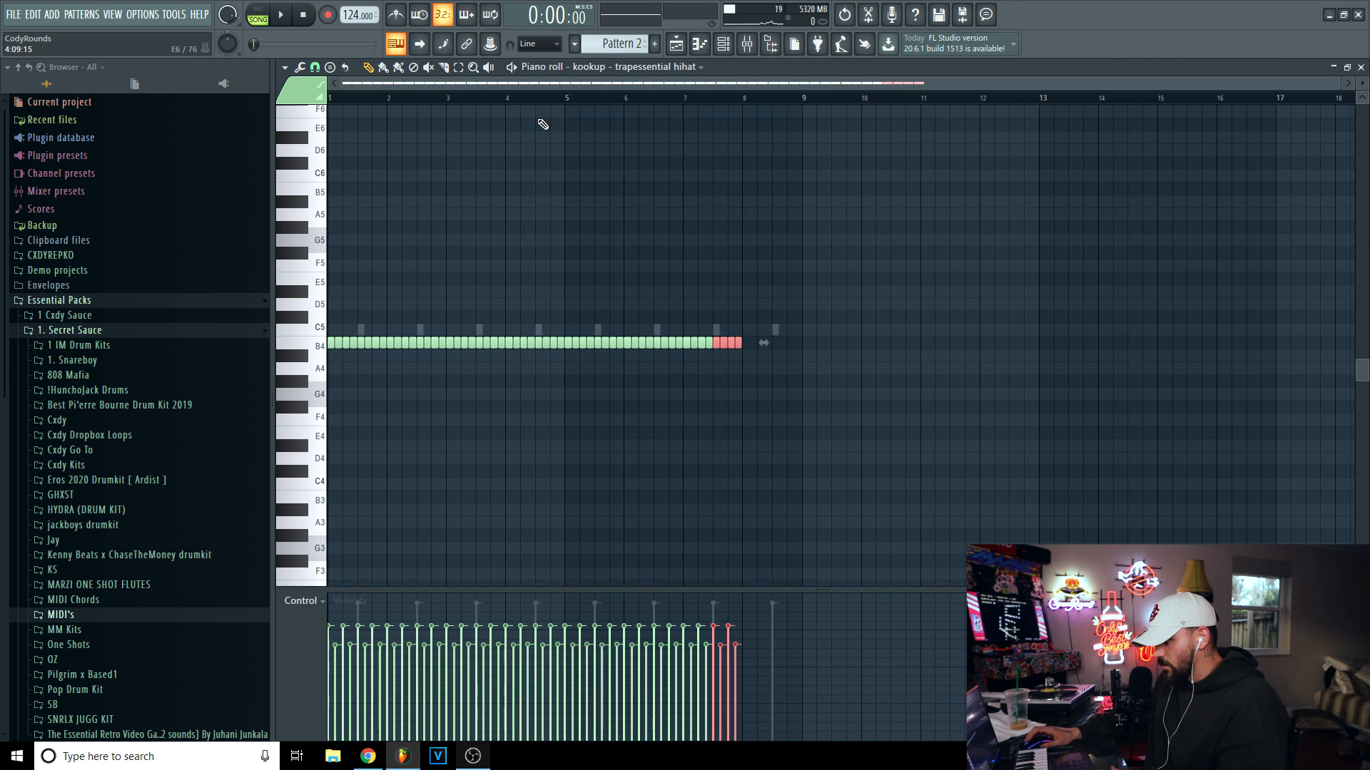
# Leave the hi-hat piano roll after a playback check and switch the channel rack to Pattern 1.
pyautogui.press('space')
pyautogui.moveTo(399, 72); pyautogui.dragTo(585, 147)
pyautogui.keyDown('ctrl'); pyautogui.scroll(2, 486, 110); pyautogui.keyUp('ctrl')
pyautogui.scroll(-1, 483, 226)
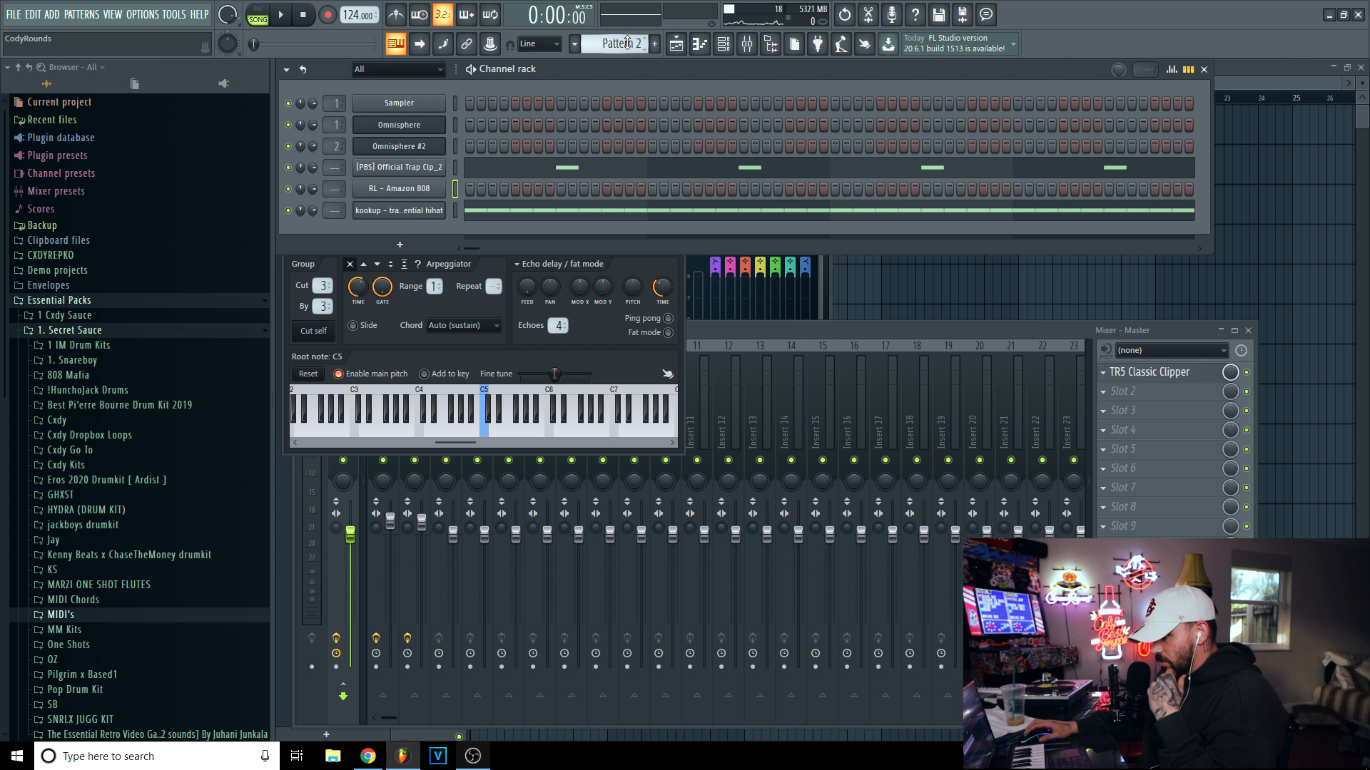
pyautogui.scroll(1, 615, 45)
pyautogui.scroll(-1, 616, 37)
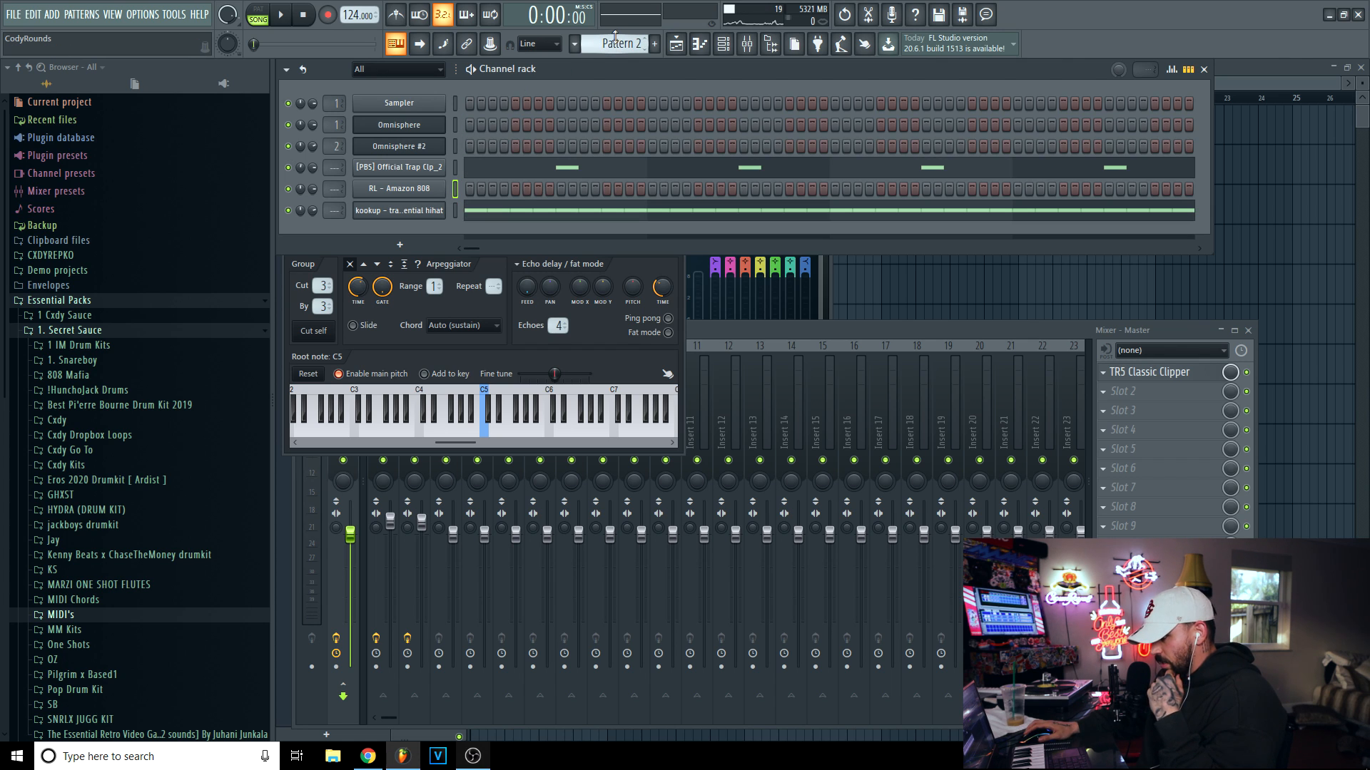
pyautogui.scroll(1, 615, 40)
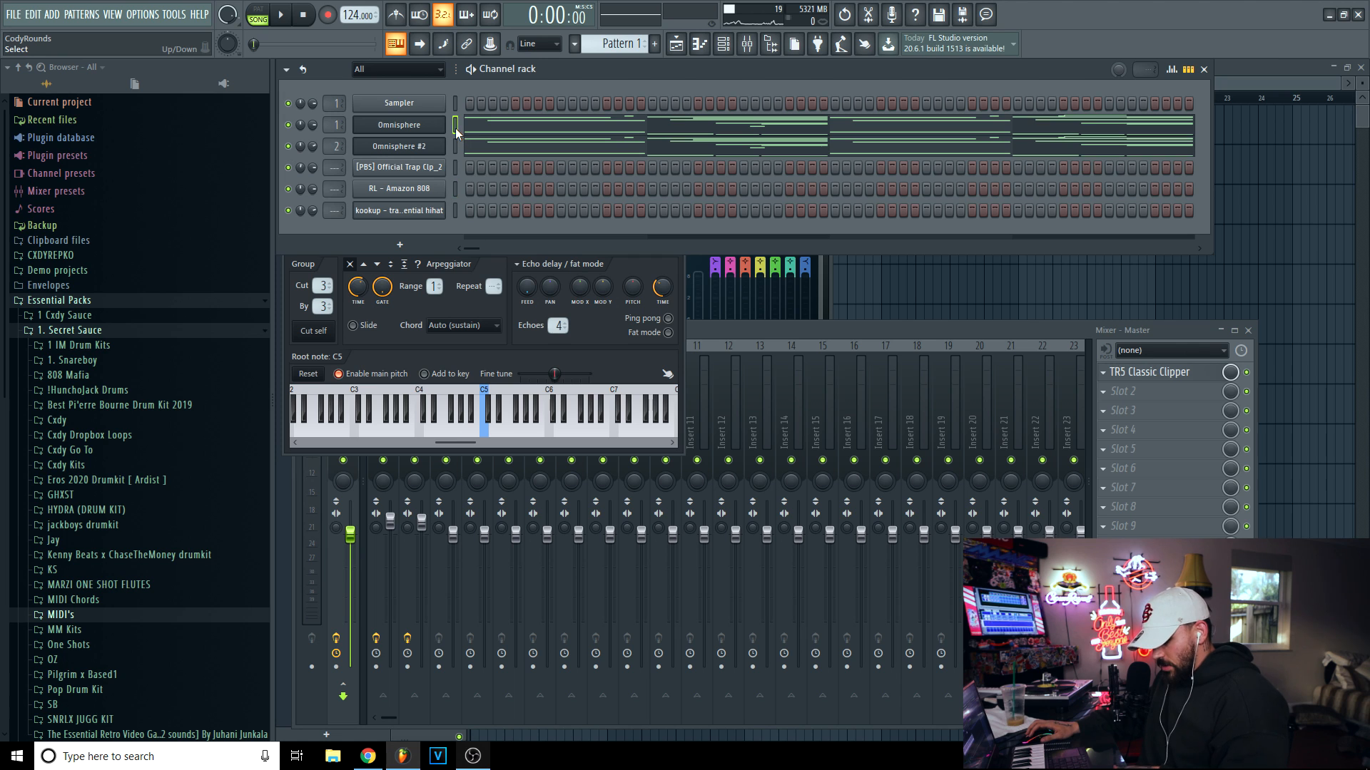
# Paste the copied melody notes into the RL - Amazon 808 channel of Pattern 2 and play them back in its piano roll.
pyautogui.scroll(-1, 616, 42)
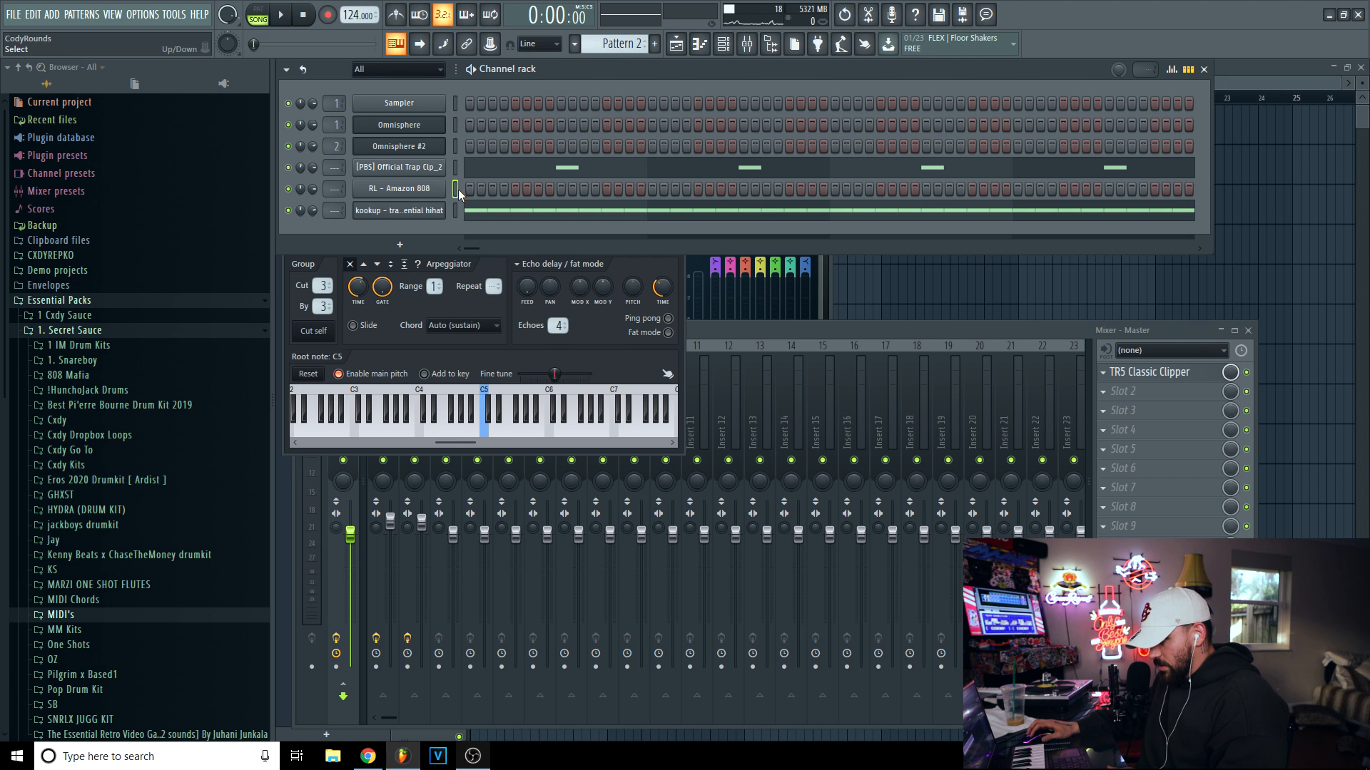
pyautogui.hotkey('ctrl', 'v')
pyautogui.click(485, 189)
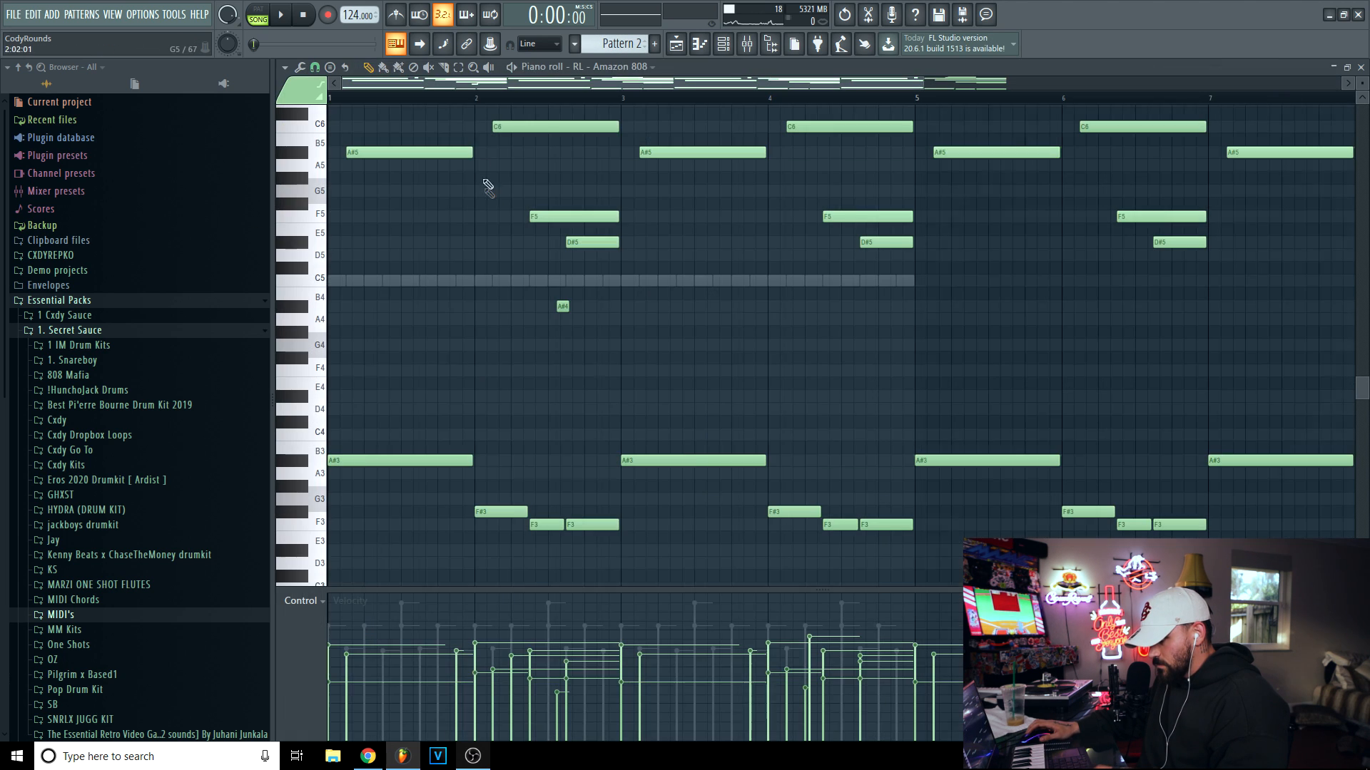
pyautogui.scroll(-5, 470, 98)
pyautogui.press('space')
pyautogui.scroll(-1, 648, 247)
pyautogui.scroll(1, 627, 242)
pyautogui.scroll(-1, 597, 236)
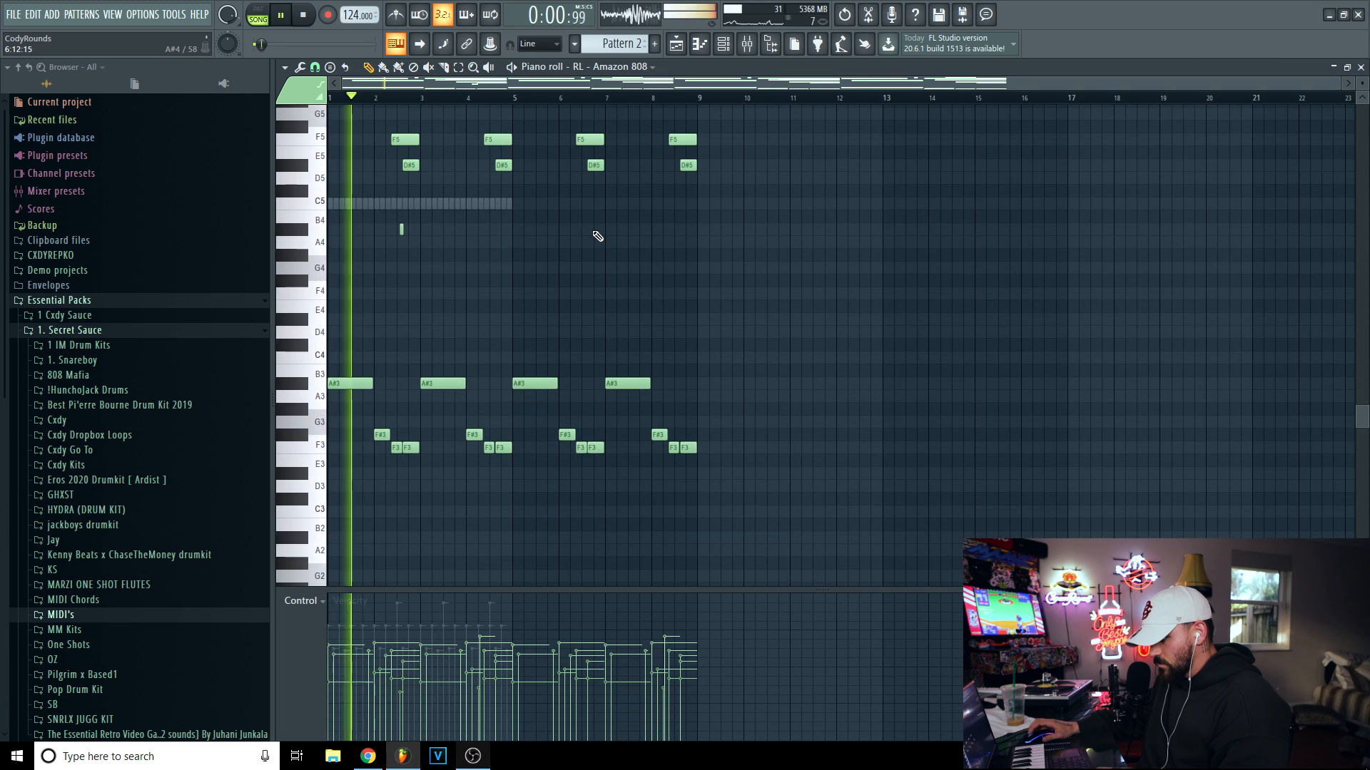
# Delete all the pasted 808 notes above the low A#3, F#3 and F3 bass line after a playback check.
pyautogui.scroll(5, 592, 235)
pyautogui.scroll(-2, 552, 236)
pyautogui.press('space')
pyautogui.moveTo(910, 413); pyautogui.dragTo(67, 7)
pyautogui.click(359, 100)
pyautogui.press('space')
pyautogui.scroll(-5, 652, 236)
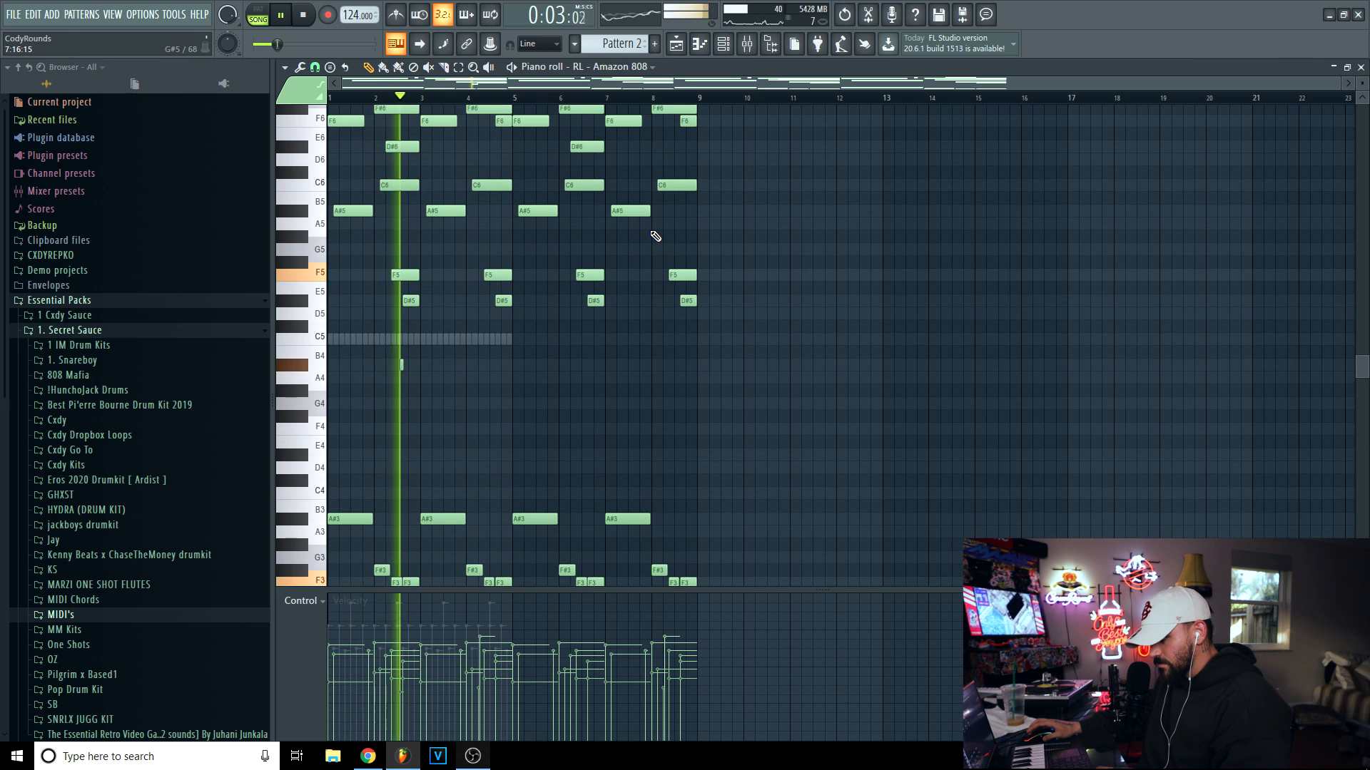
pyautogui.press('space')
pyautogui.moveTo(776, 404); pyautogui.dragTo(3, 6)
pyautogui.press('Delete')
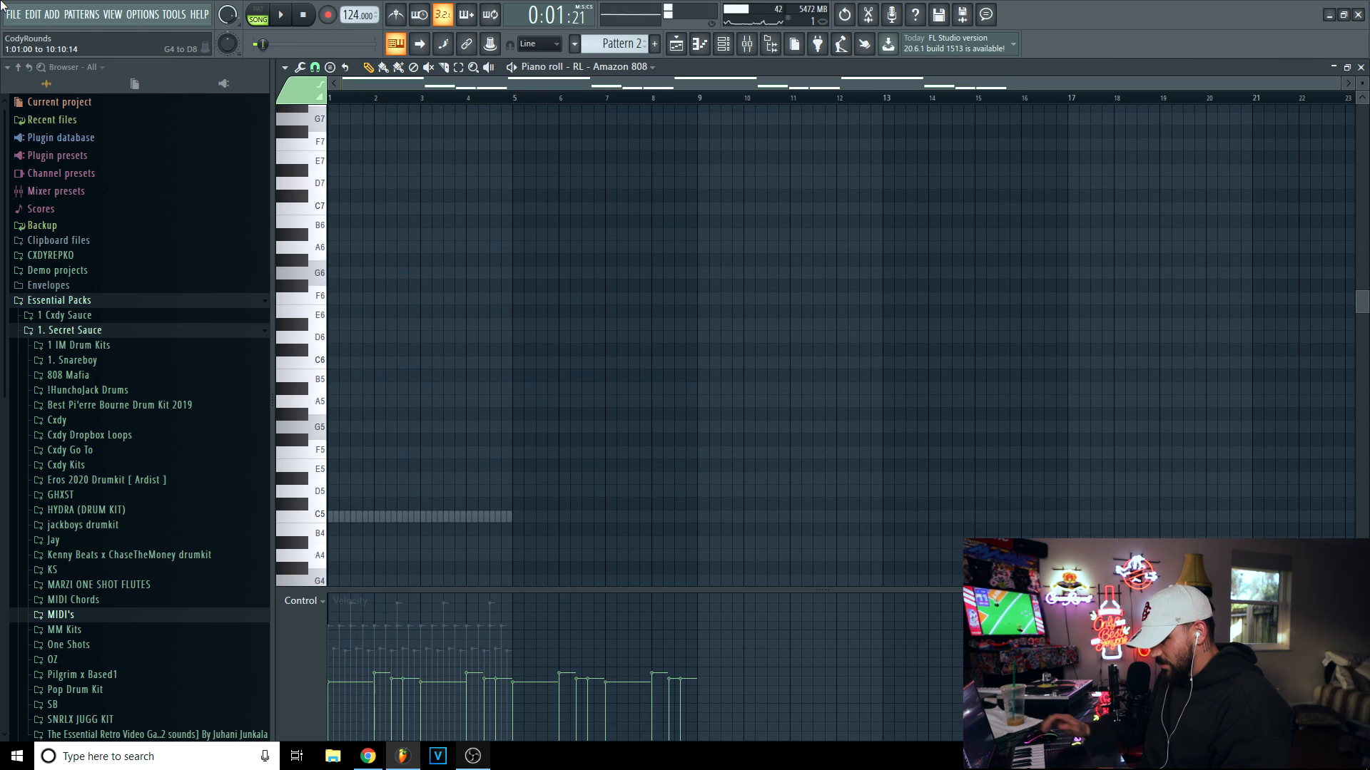
# Select the remaining bass notes and transpose them up two octaves.
pyautogui.scroll(-8, 413, 266)
pyautogui.moveTo(854, 458); pyautogui.dragTo(274, 176)
pyautogui.hotkey('ctrl', 'Up')
pyautogui.hotkey('ctrl', 'Up')
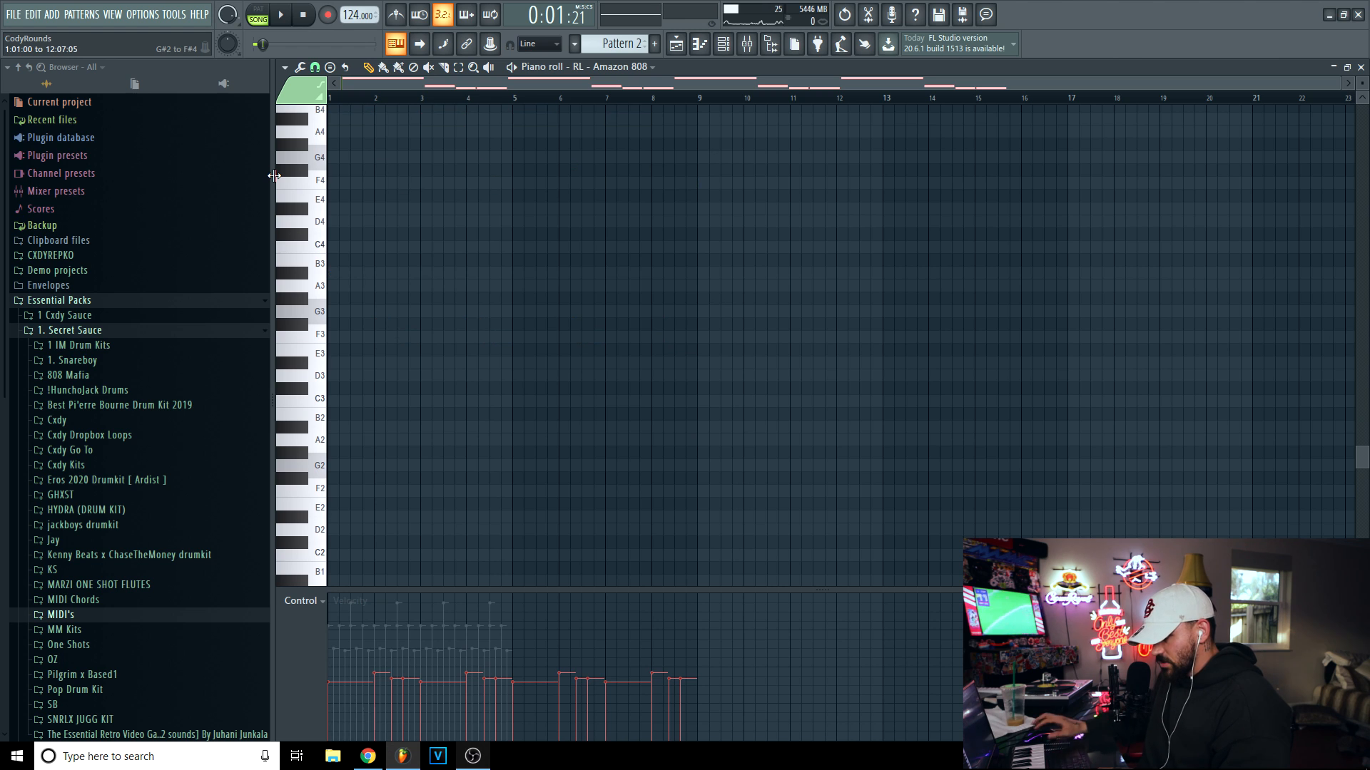
pyautogui.scroll(8, 773, 349)
pyautogui.scroll(3, 486, 102)
pyautogui.scroll(1, 658, 265)
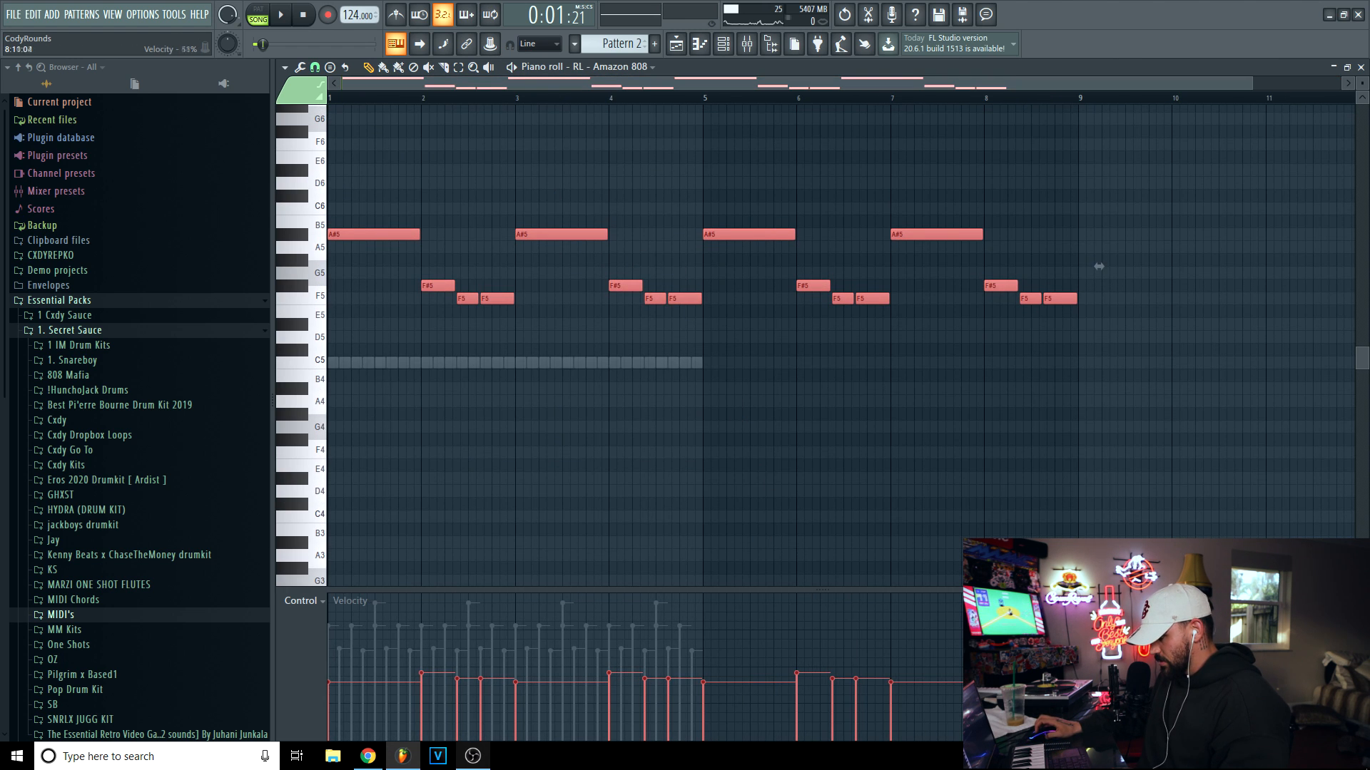
# Level the velocity of all the 808 notes to one even value and quantize them.
pyautogui.moveTo(1063, 631); pyautogui.dragTo(22, 636)
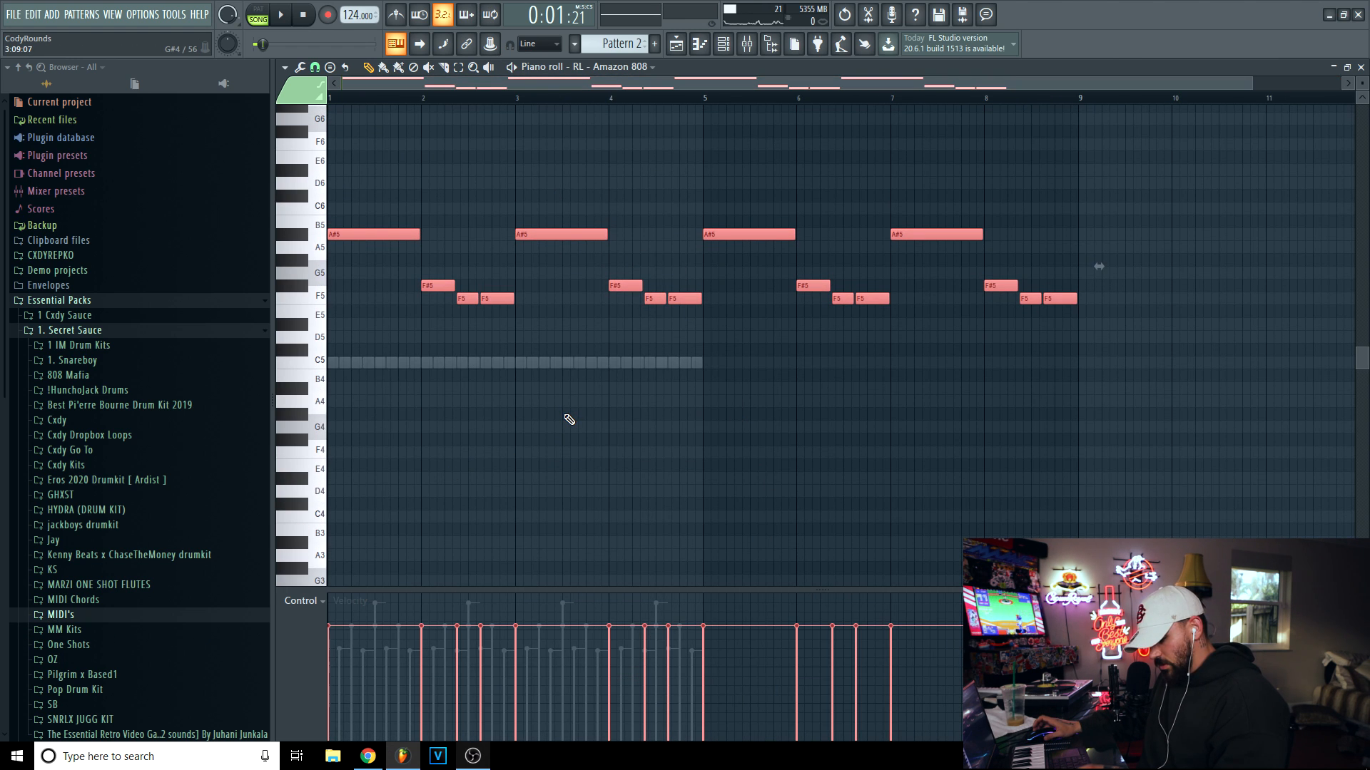
pyautogui.hotkey('alt', 'q')
pyautogui.click(755, 464)
pyautogui.scroll(1, 502, 100)
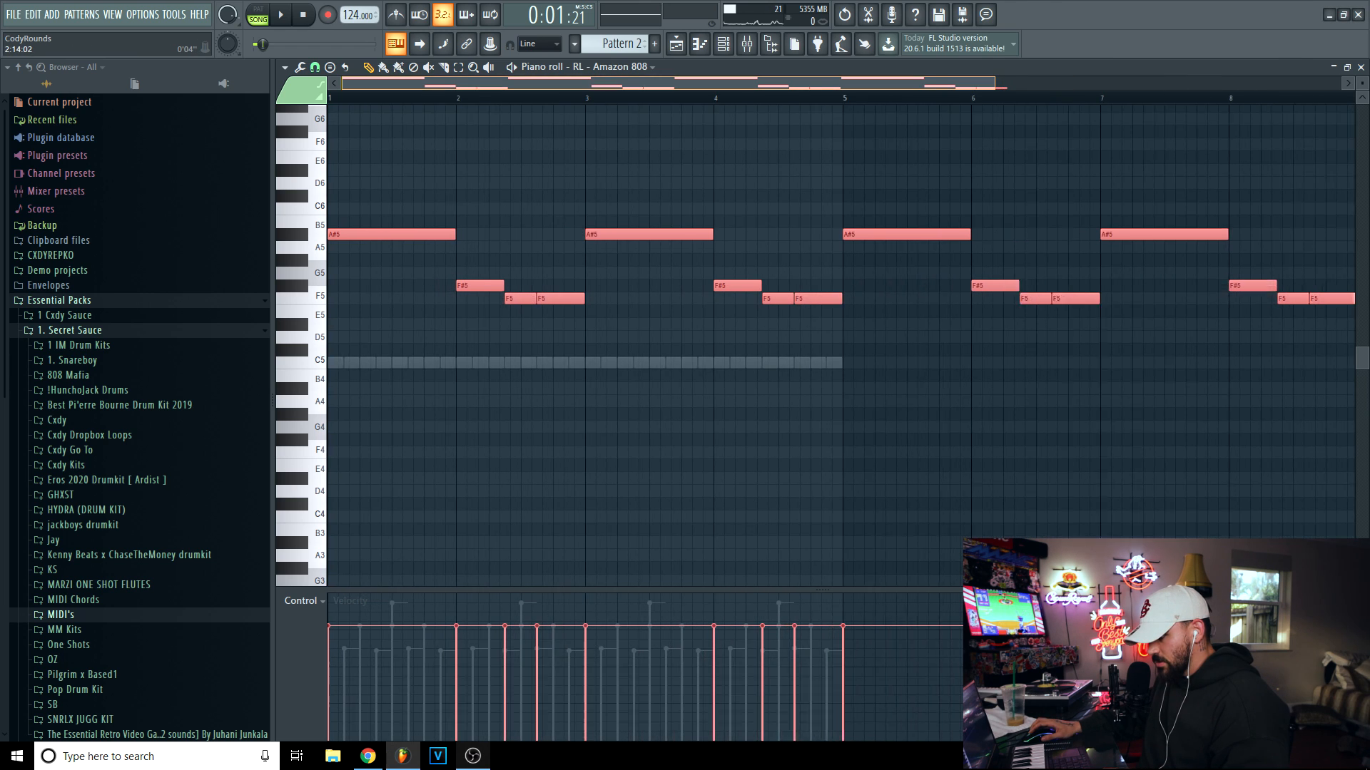
# Shorten the first A#5 note to six steps and, with snap at 1/2 step, place a second A#5 note directly after it.
pyautogui.keyDown('ctrl'); pyautogui.click(458, 204); pyautogui.keyUp('ctrl')
pyautogui.moveTo(454, 231); pyautogui.dragTo(371, 228)
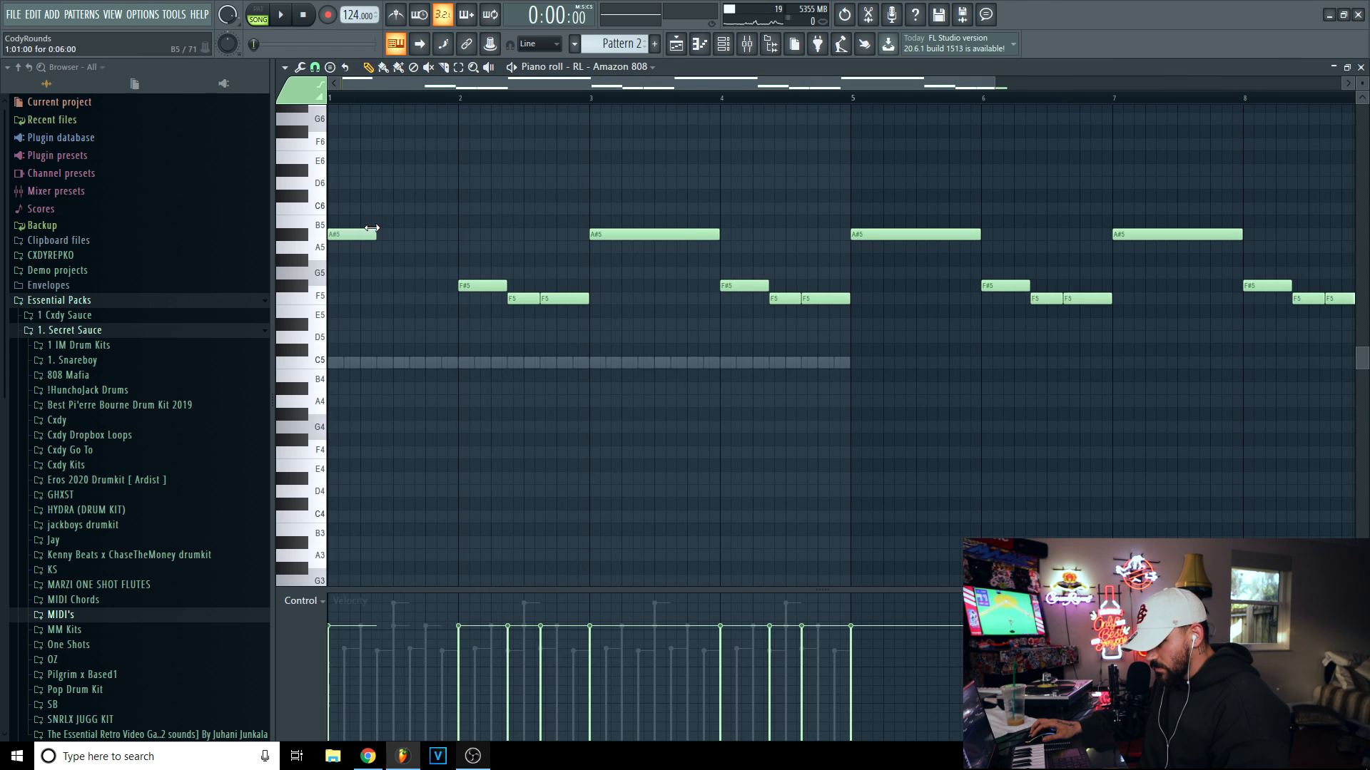
pyautogui.click(316, 84)
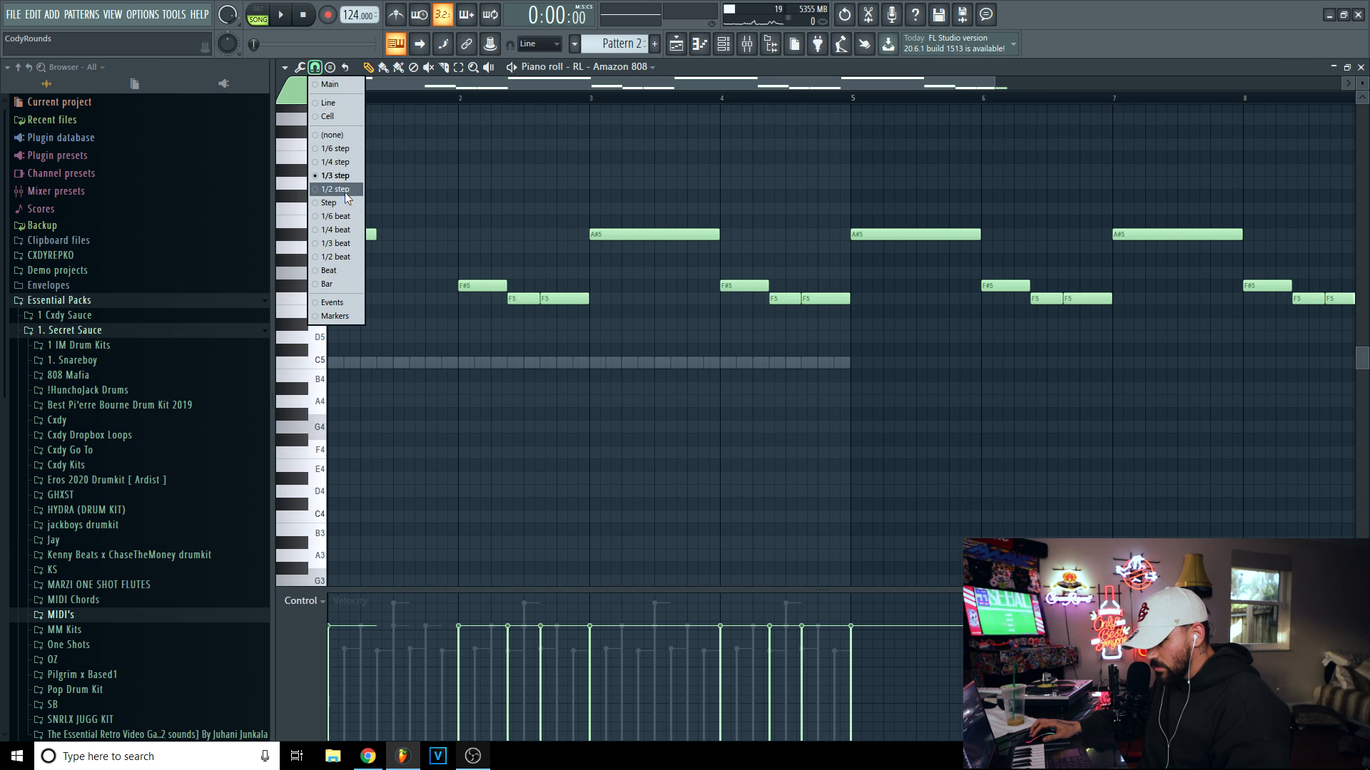
pyautogui.click(345, 191)
pyautogui.click(380, 235)
# Remove the F#5 note in bar 2 and extend that bar's first F5 note to six steps by starting it earlier.
pyautogui.press('space')
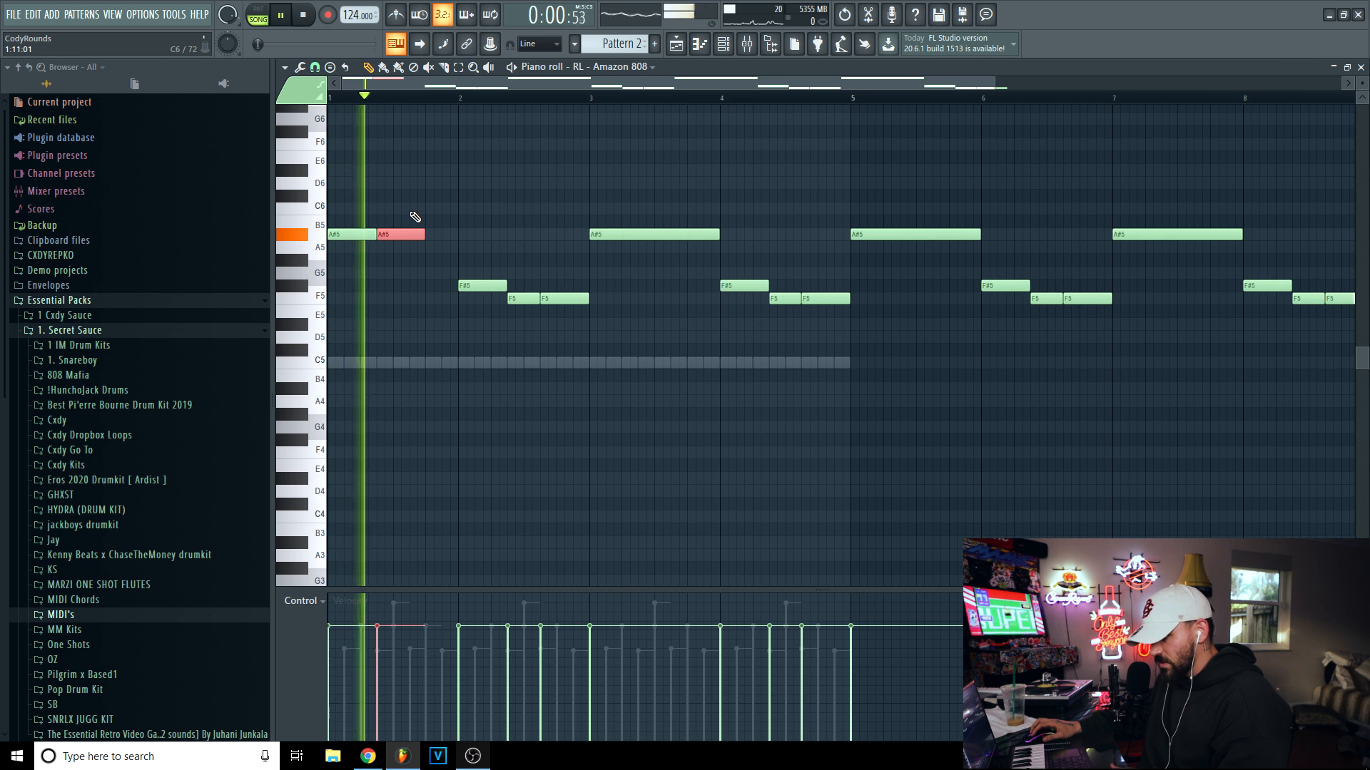
pyautogui.moveTo(485, 285); pyautogui.dragTo(523, 300)
pyautogui.rightClick(527, 301)
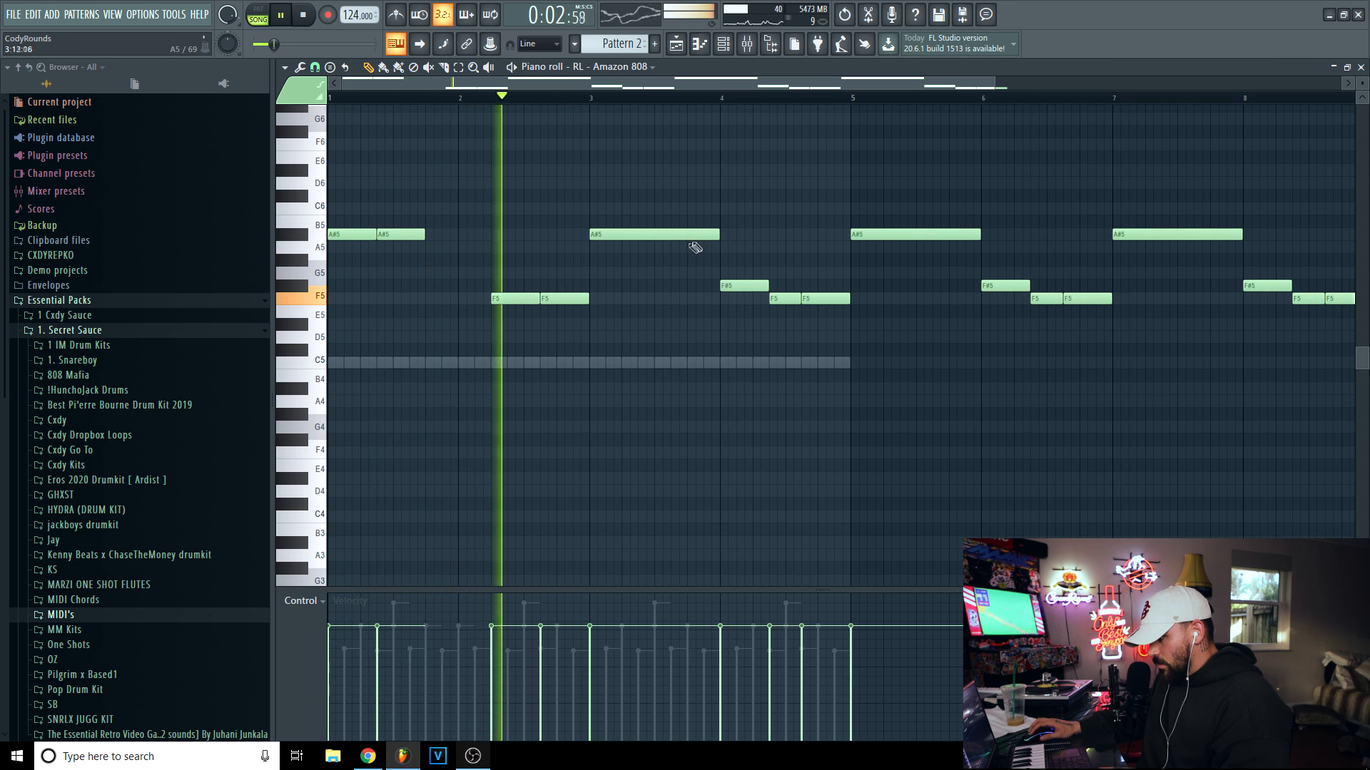
# Shorten the A#5 note in bar 3 to six steps and place two more A#5 notes right after it.
pyautogui.moveTo(717, 233); pyautogui.dragTo(637, 232)
pyautogui.click(643, 233)
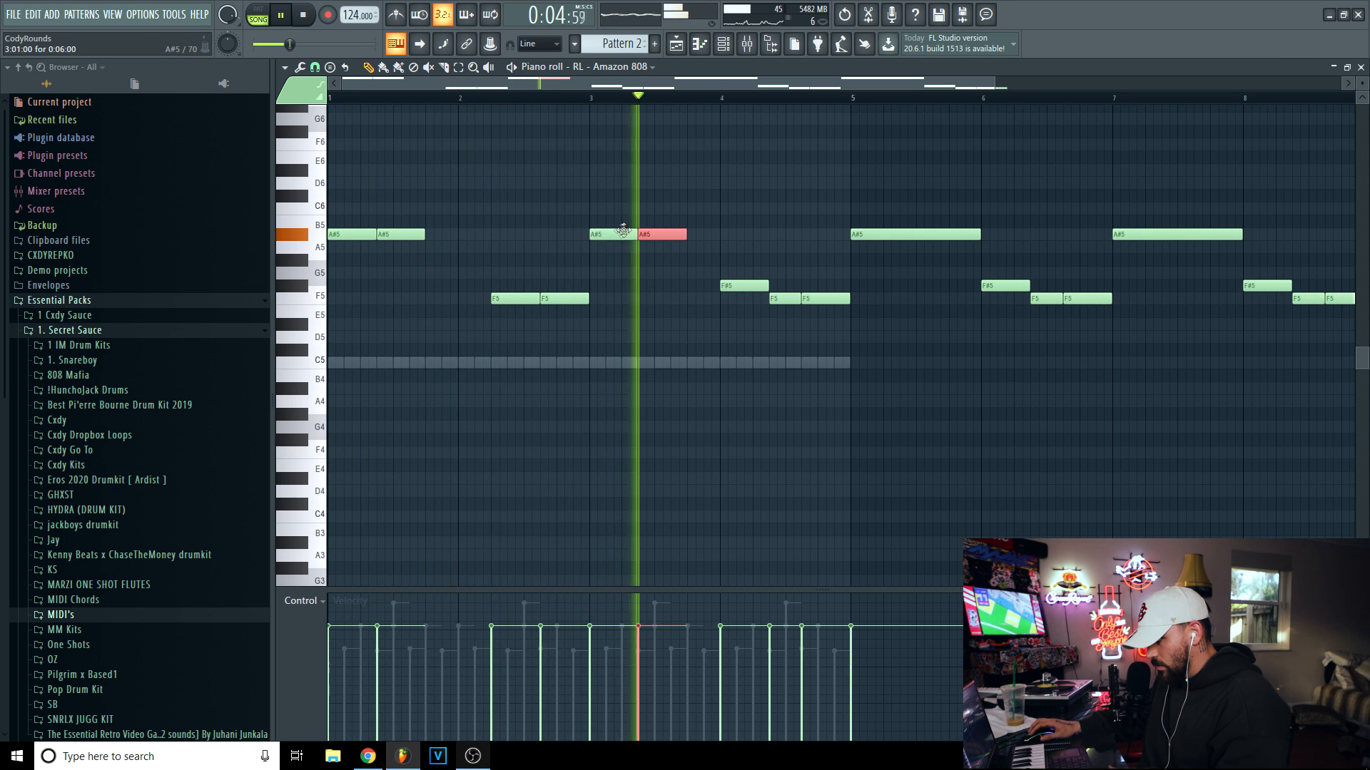
pyautogui.click(692, 234)
pyautogui.moveTo(735, 234); pyautogui.dragTo(712, 230)
pyautogui.press('space')
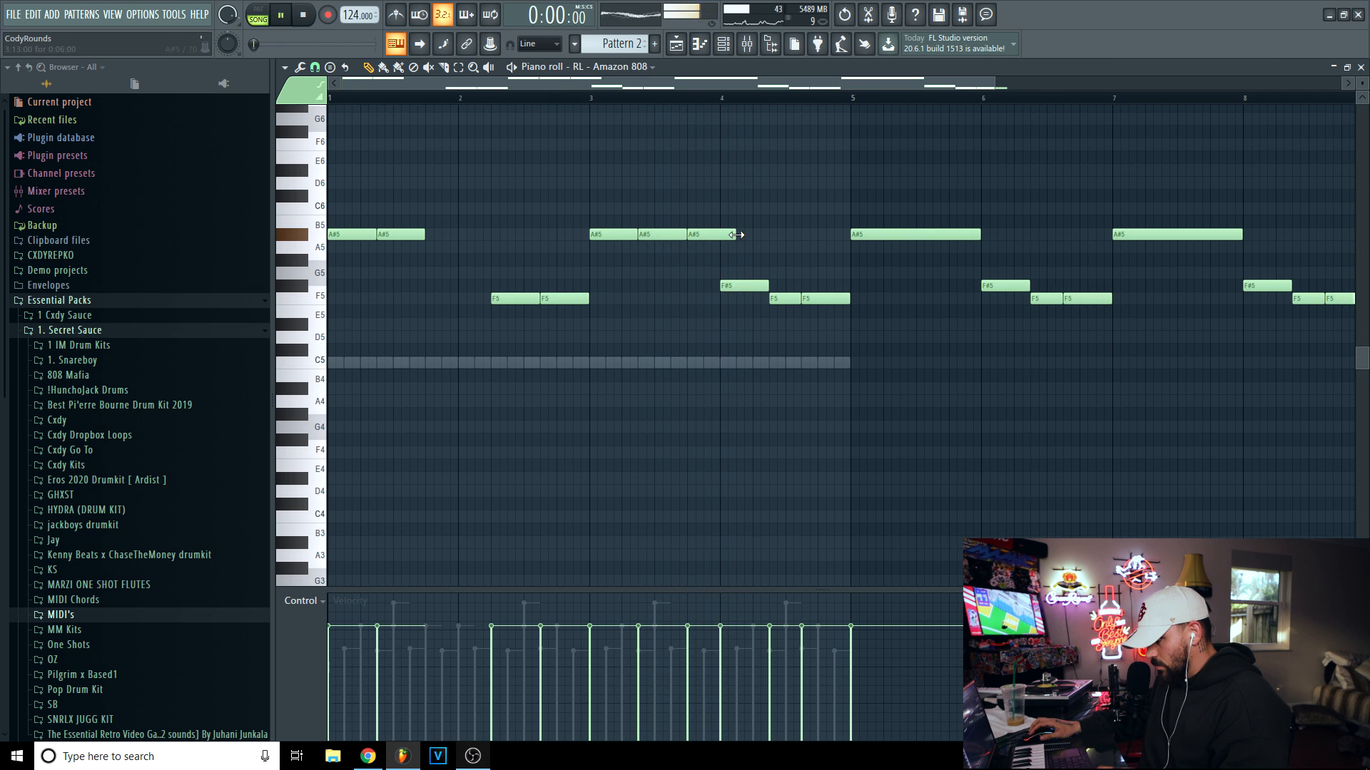
# Replace the F#5 and F5 notes in bar 4 with two pairs of one-step F5 notes.
pyautogui.rightClick(740, 286)
pyautogui.press('space')
pyautogui.moveTo(777, 298); pyautogui.dragTo(812, 309)
pyautogui.click(762, 297)
pyautogui.rightClick(819, 299)
pyautogui.click(818, 299)
pyautogui.click(829, 300)
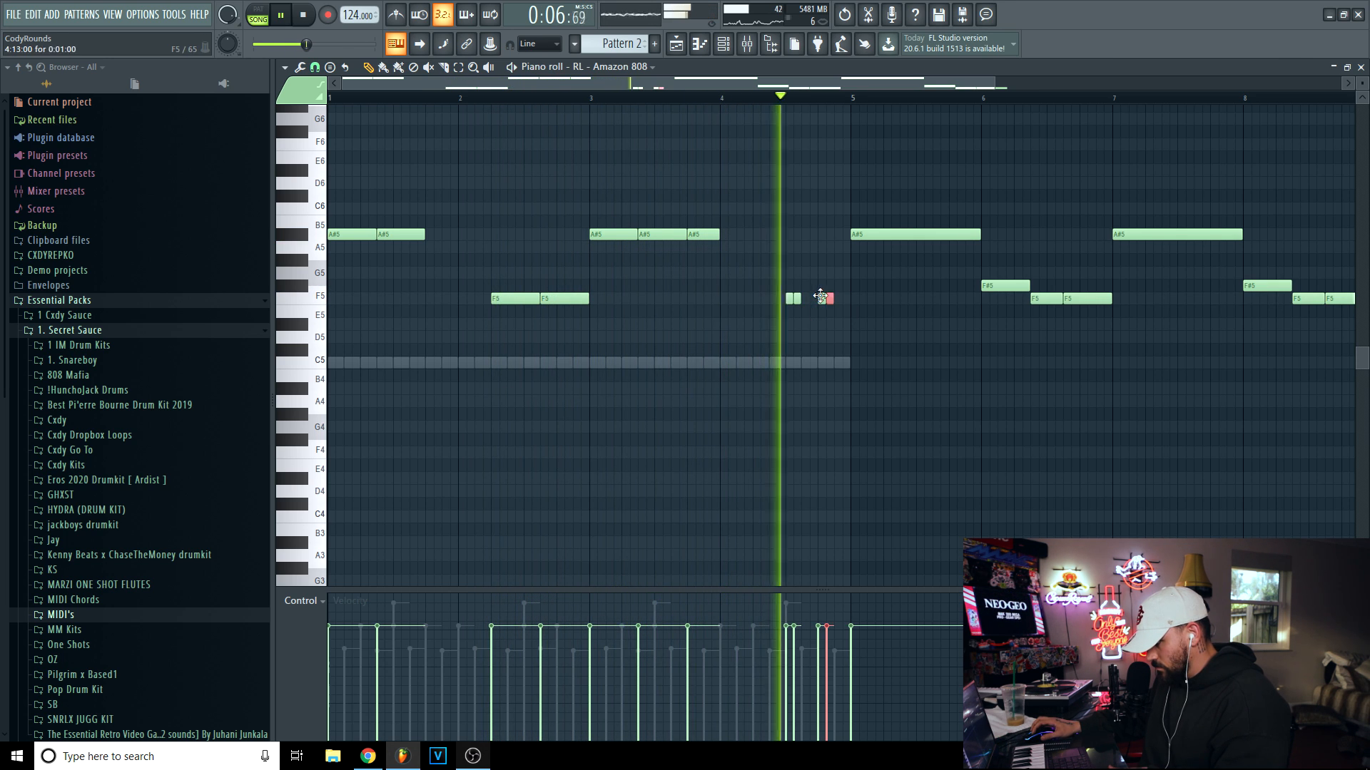
# Raise the last pair of short F5 notes by an octave and delete every 808 note from bar 5 onward.
pyautogui.hotkey('ctrl', 'Up')
pyautogui.press('space')
pyautogui.keyDown('ctrl'); pyautogui.scroll(-2, 759, 263); pyautogui.keyUp('ctrl')
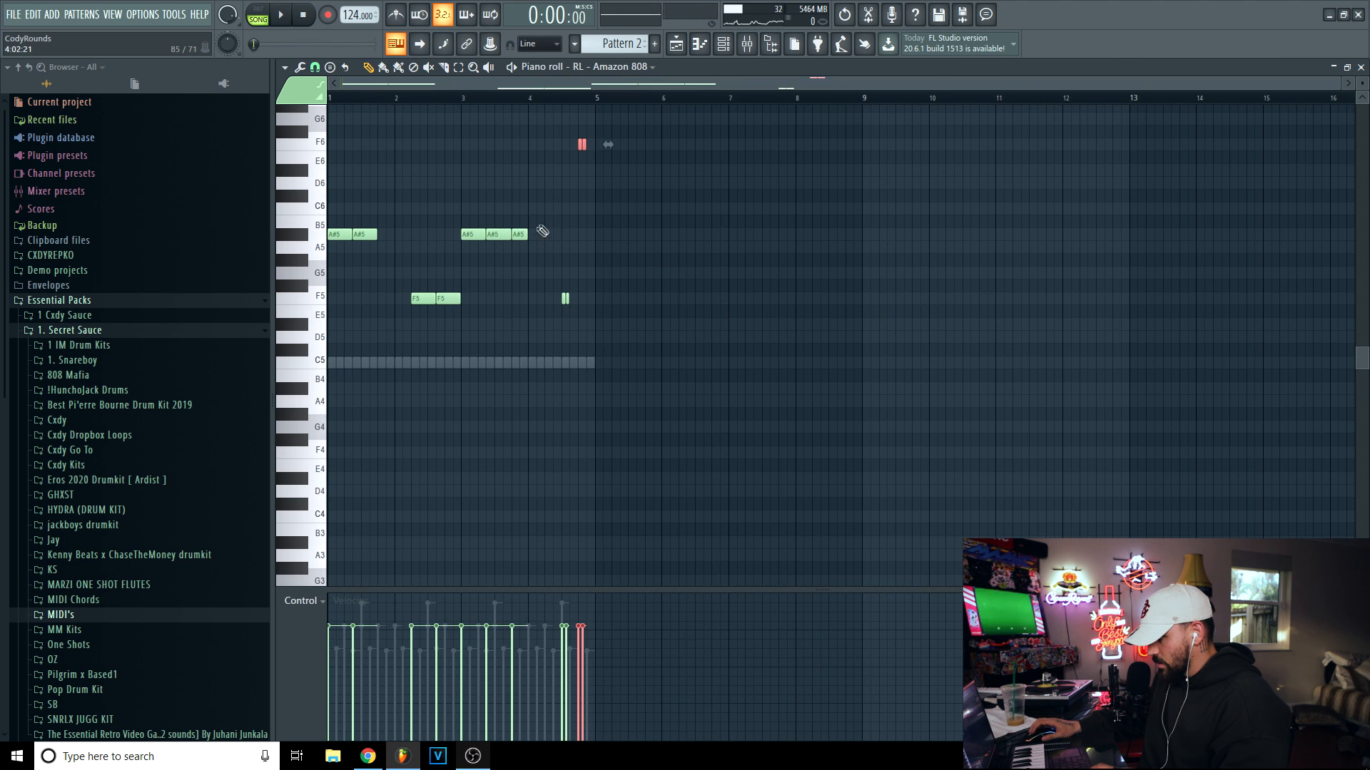
pyautogui.press('space')
pyautogui.keyDown('ctrl'); pyautogui.scroll(1, 714, 321); pyautogui.keyUp('ctrl')
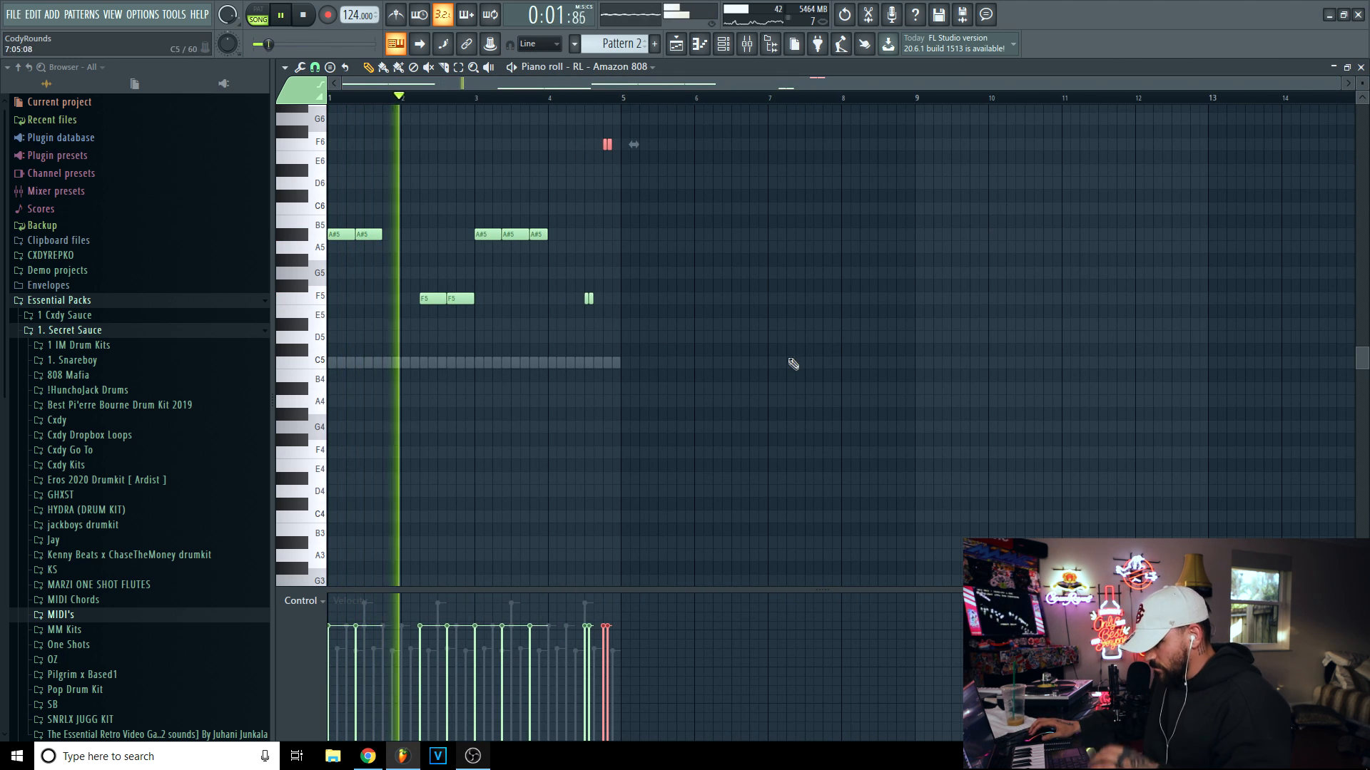
# Extend the 808 notes end to end up to bar 5, using a temporary F5 note at bar 5.
pyautogui.press('space')
pyautogui.keyDown('ctrl'); pyautogui.scroll(2, 785, 351); pyautogui.keyUp('ctrl')
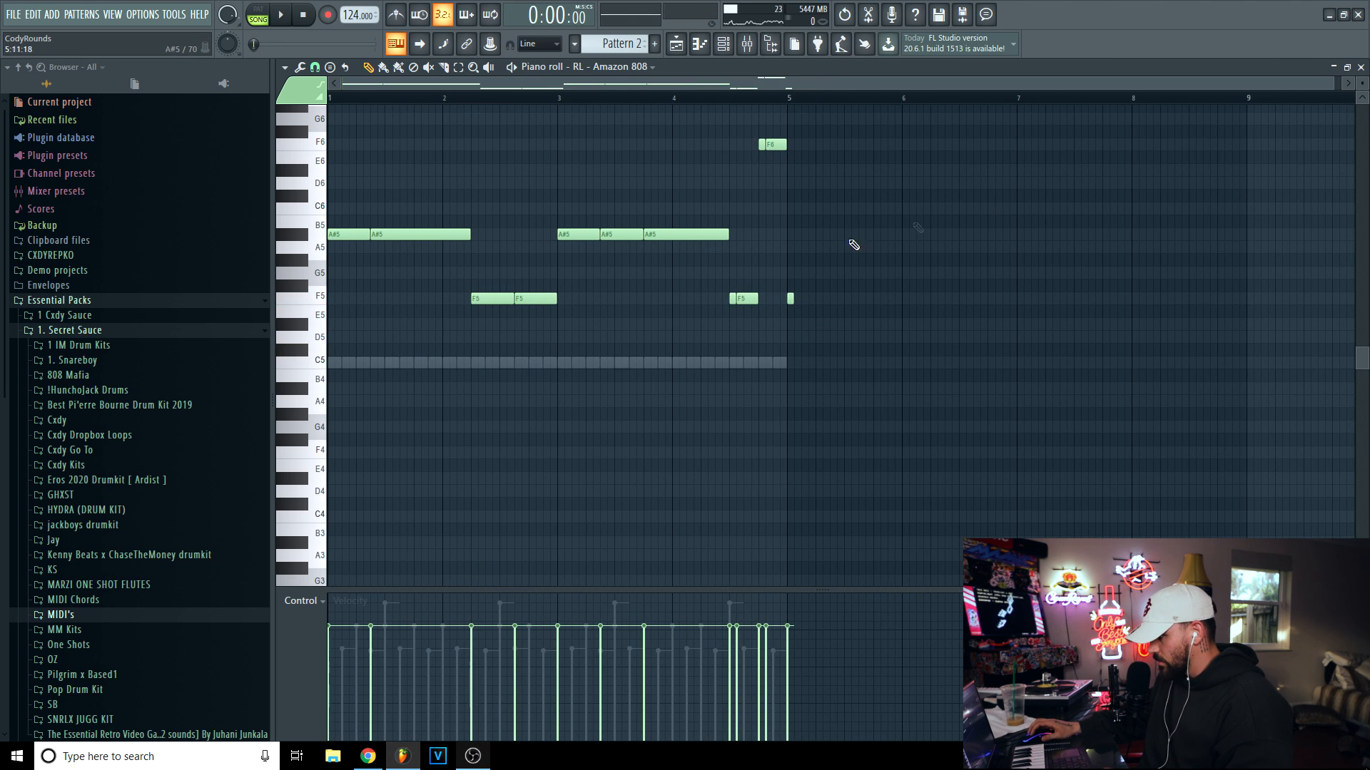
pyautogui.press('space')
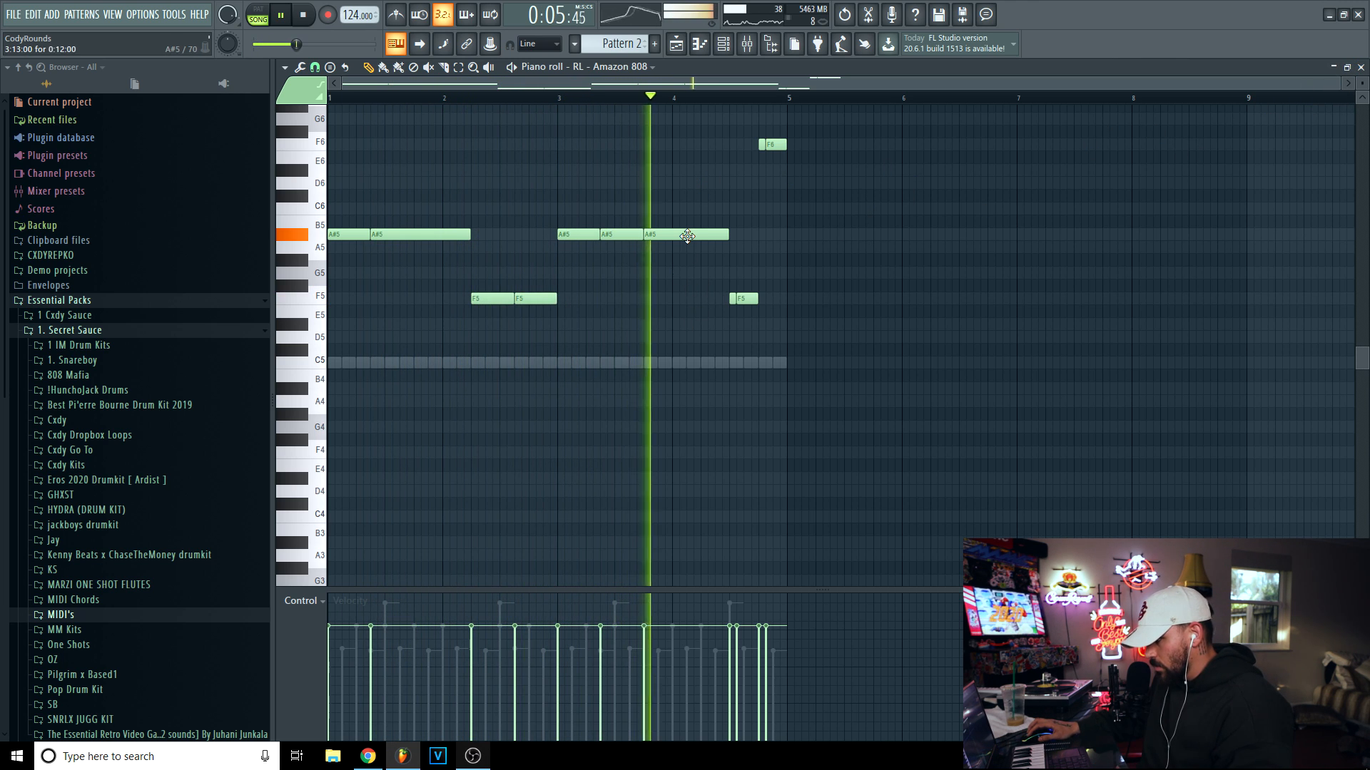
pyautogui.press('space')
# Add a 12-step A#4 note starting at bar 4 and turn it into a slide note.
pyautogui.click(634, 314)
pyautogui.click(664, 319)
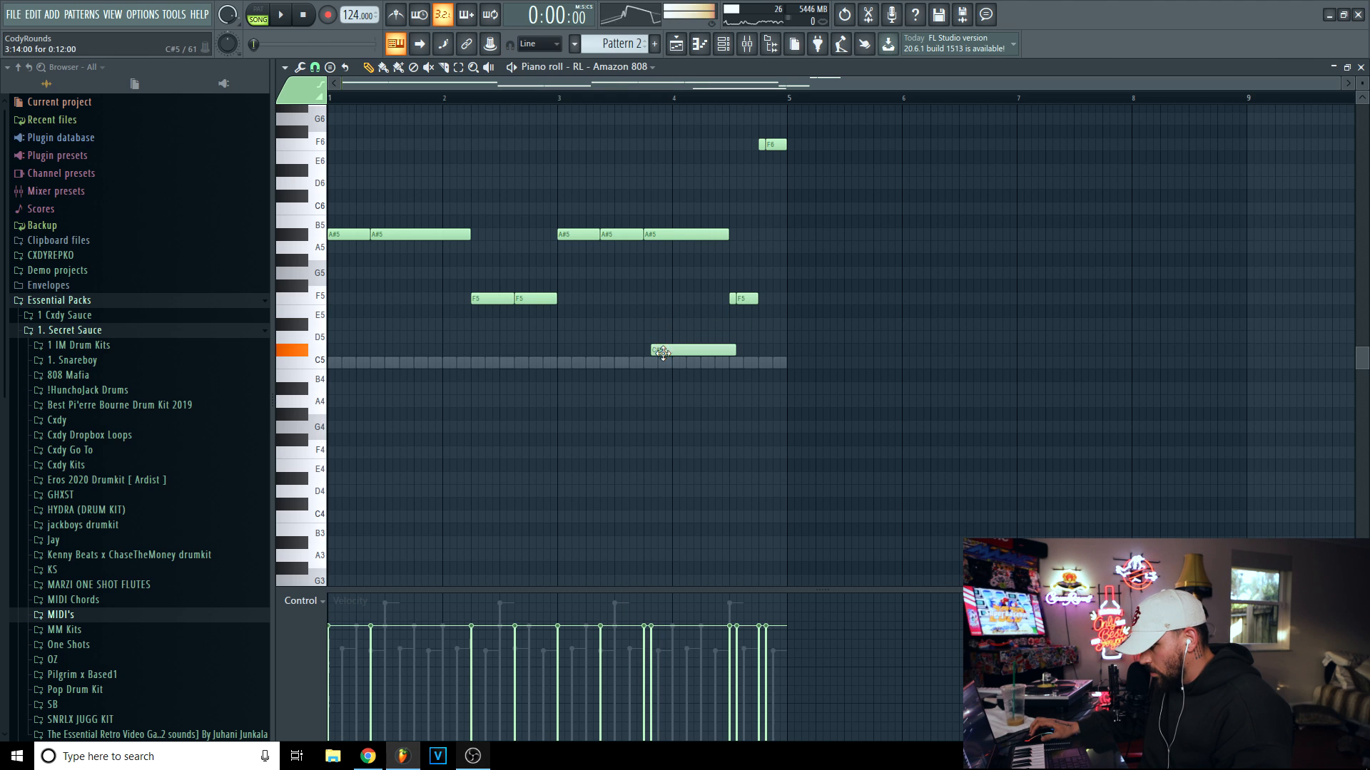
pyautogui.moveTo(657, 370); pyautogui.dragTo(655, 393)
pyautogui.doubleClick(666, 389)
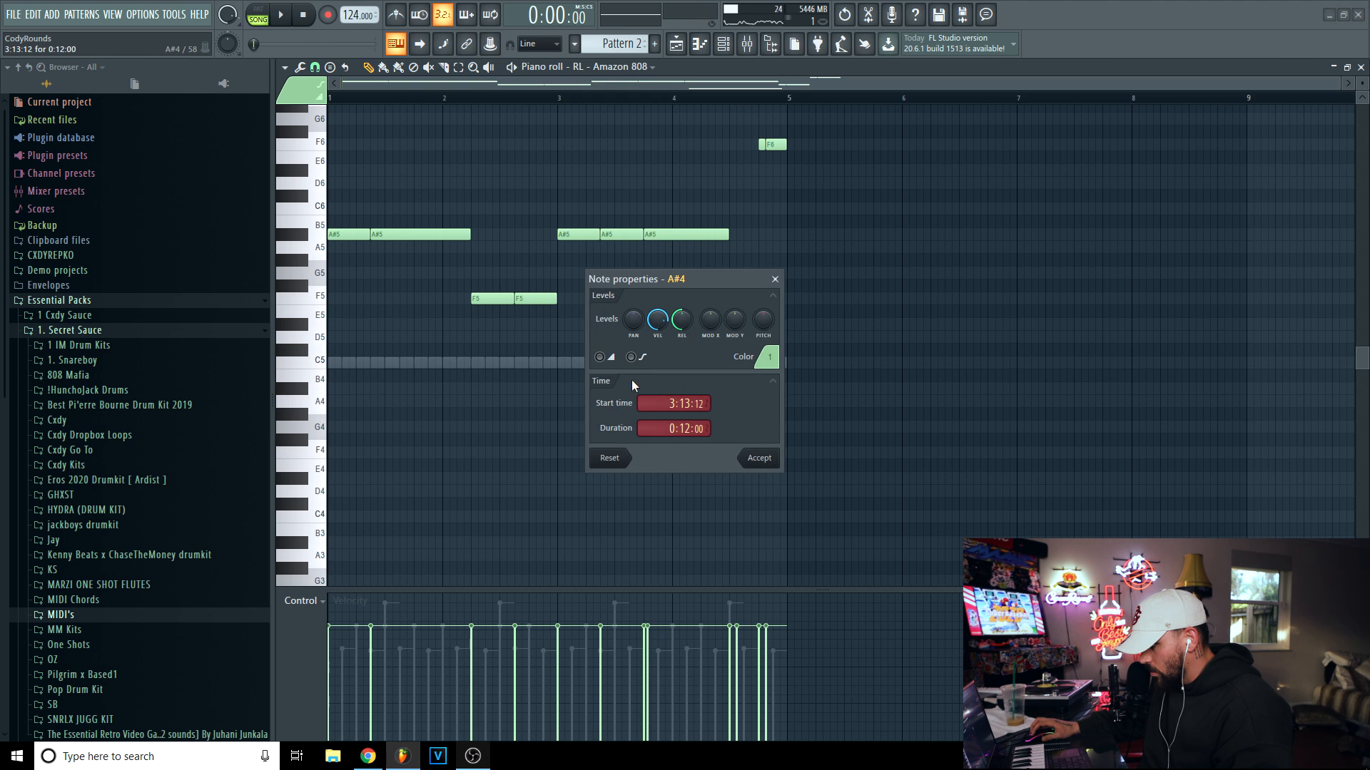
pyautogui.click(747, 455)
pyautogui.press('space')
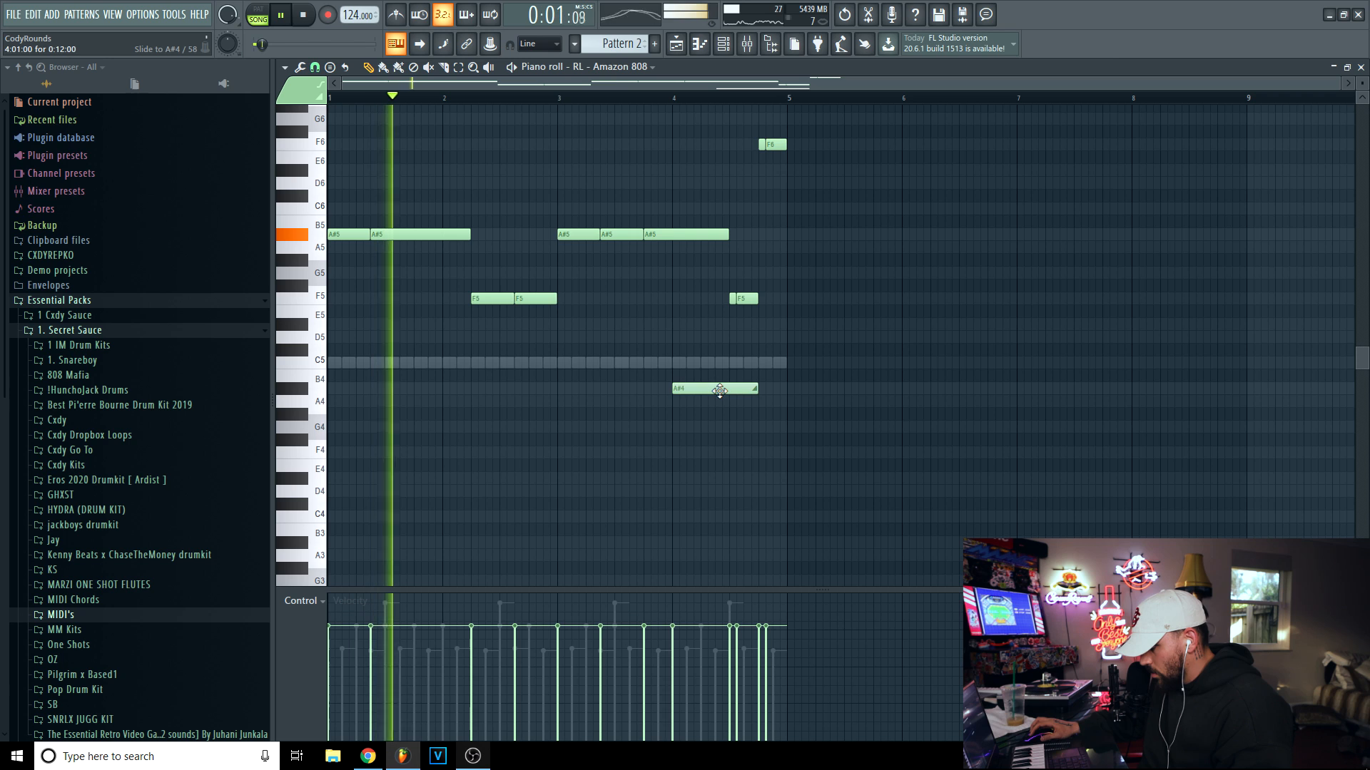
# Set the slide note's velocity to 35% and adjust it to start just before bar 4 with a length of about six steps.
pyautogui.moveTo(755, 389); pyautogui.dragTo(682, 380)
pyautogui.keyDown('ctrl'); pyautogui.click(680, 387); pyautogui.keyUp('ctrl')
pyautogui.click(682, 689)
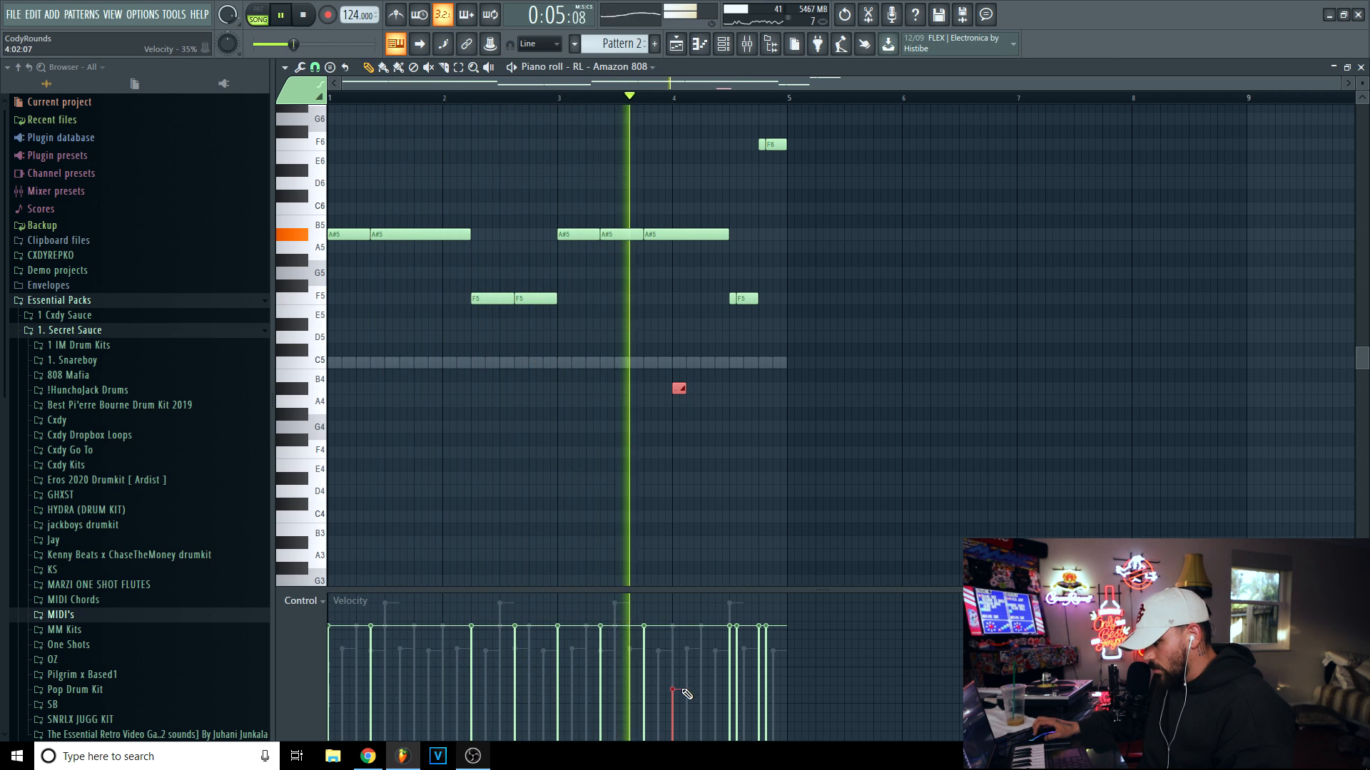
pyautogui.moveTo(679, 388); pyautogui.dragTo(665, 386)
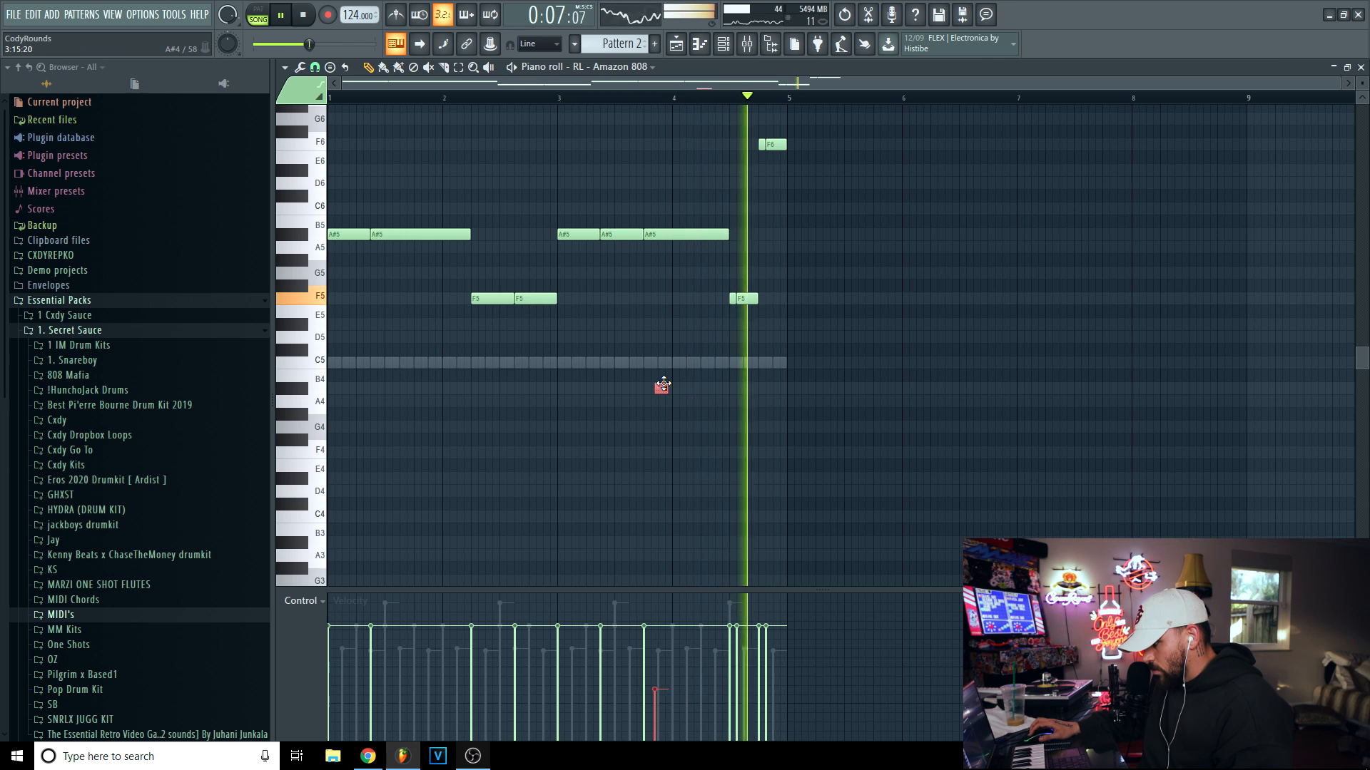
pyautogui.press('space')
pyautogui.press('space')
pyautogui.moveTo(672, 389); pyautogui.dragTo(697, 397)
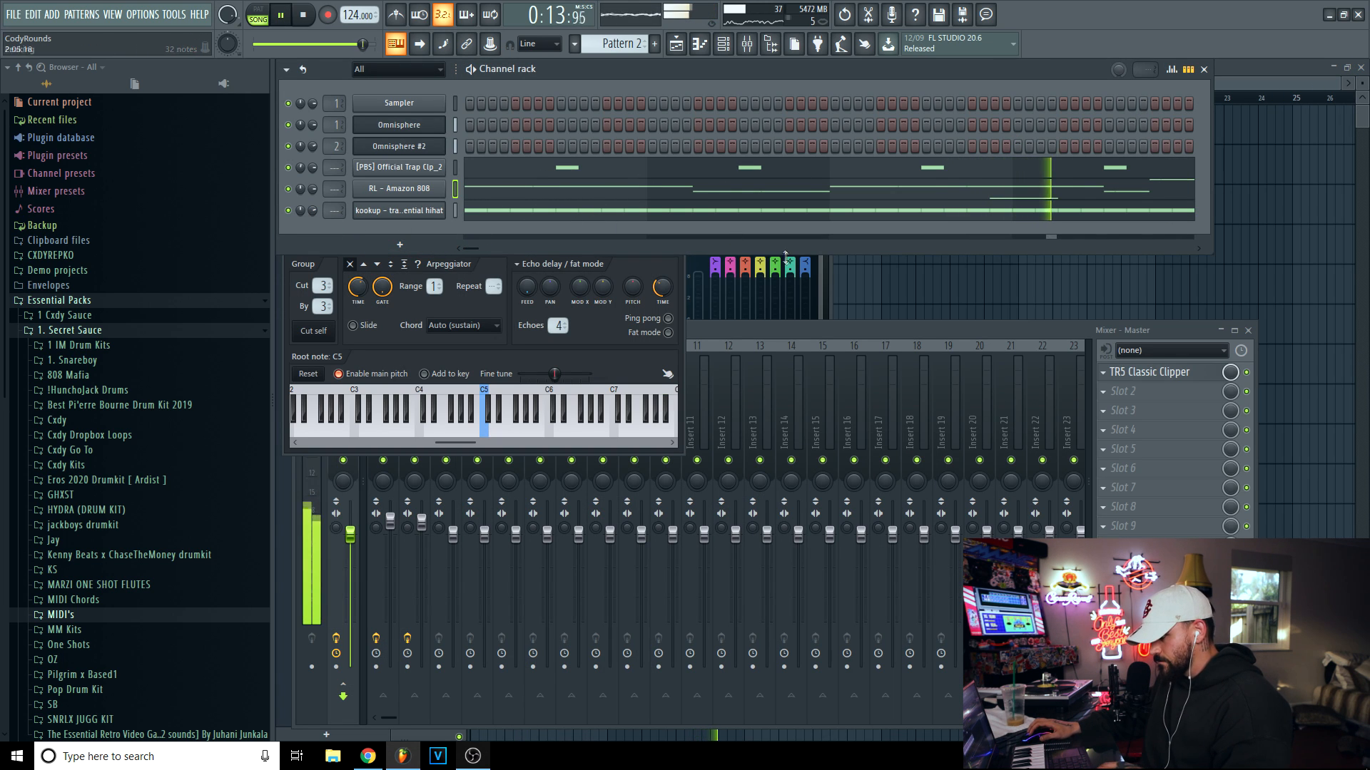
# Play the beat from the channel rack and open the piano roll of the kookup trapessential hihat channel.
pyautogui.click(676, 44)
pyautogui.press('space')
pyautogui.press('space')
pyautogui.click(746, 46)
pyautogui.click(722, 48)
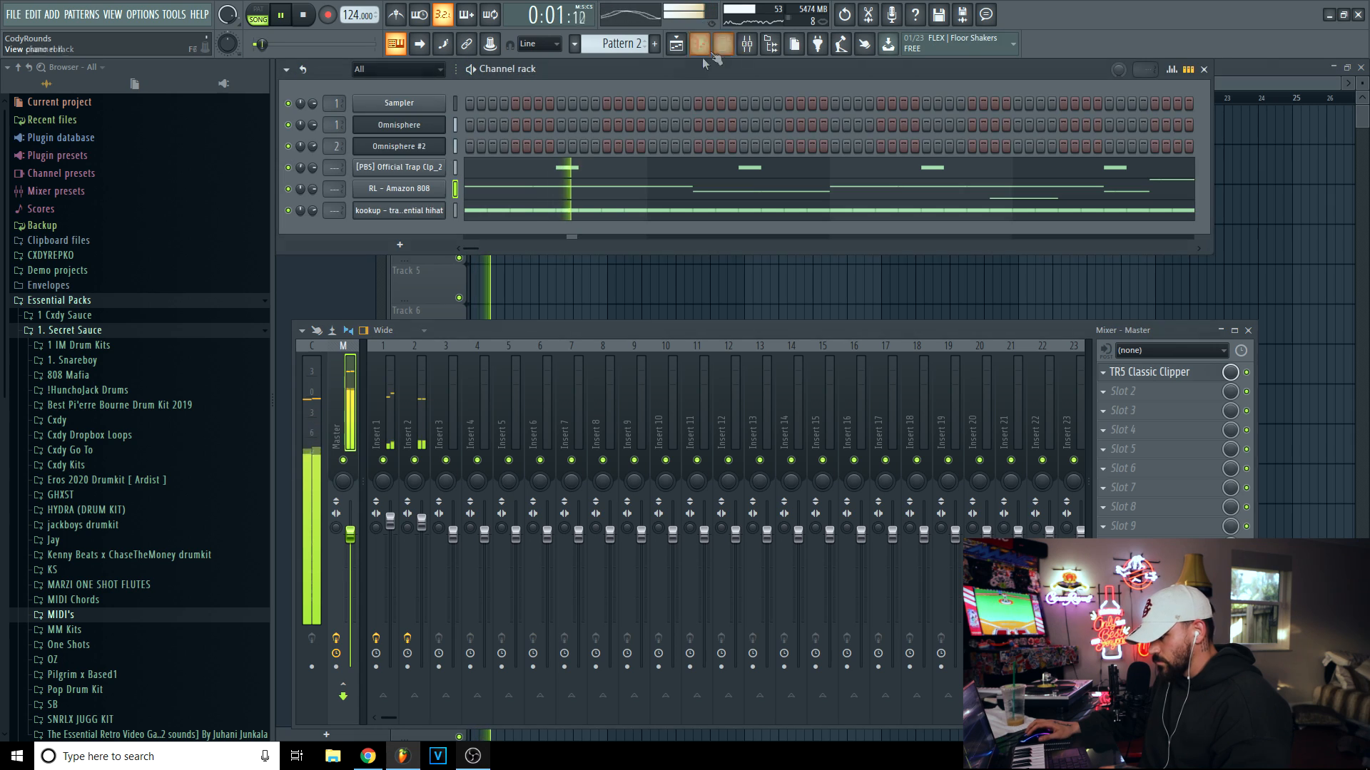
pyautogui.click(545, 211)
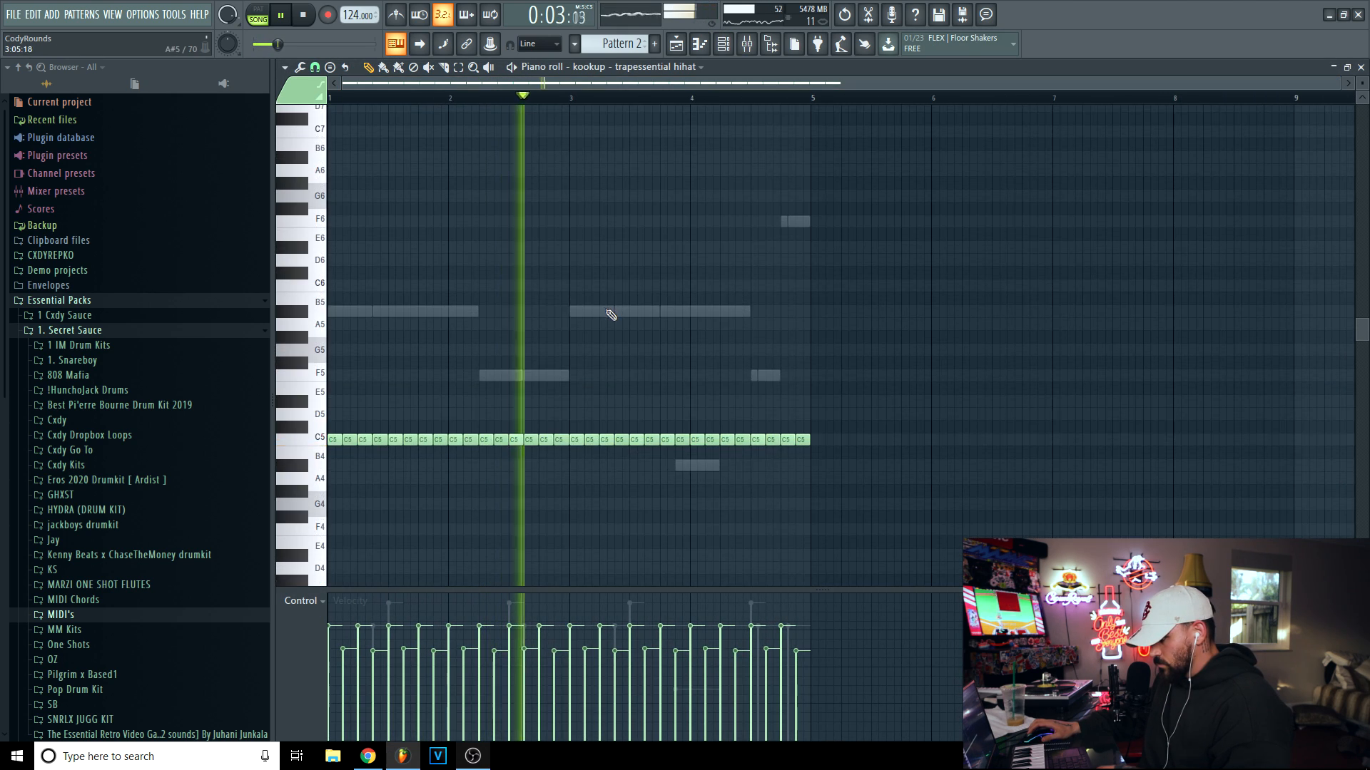
pyautogui.scroll(-1, 610, 314)
pyautogui.press('space')
pyautogui.scroll(2, 339, 128)
pyautogui.click(315, 68)
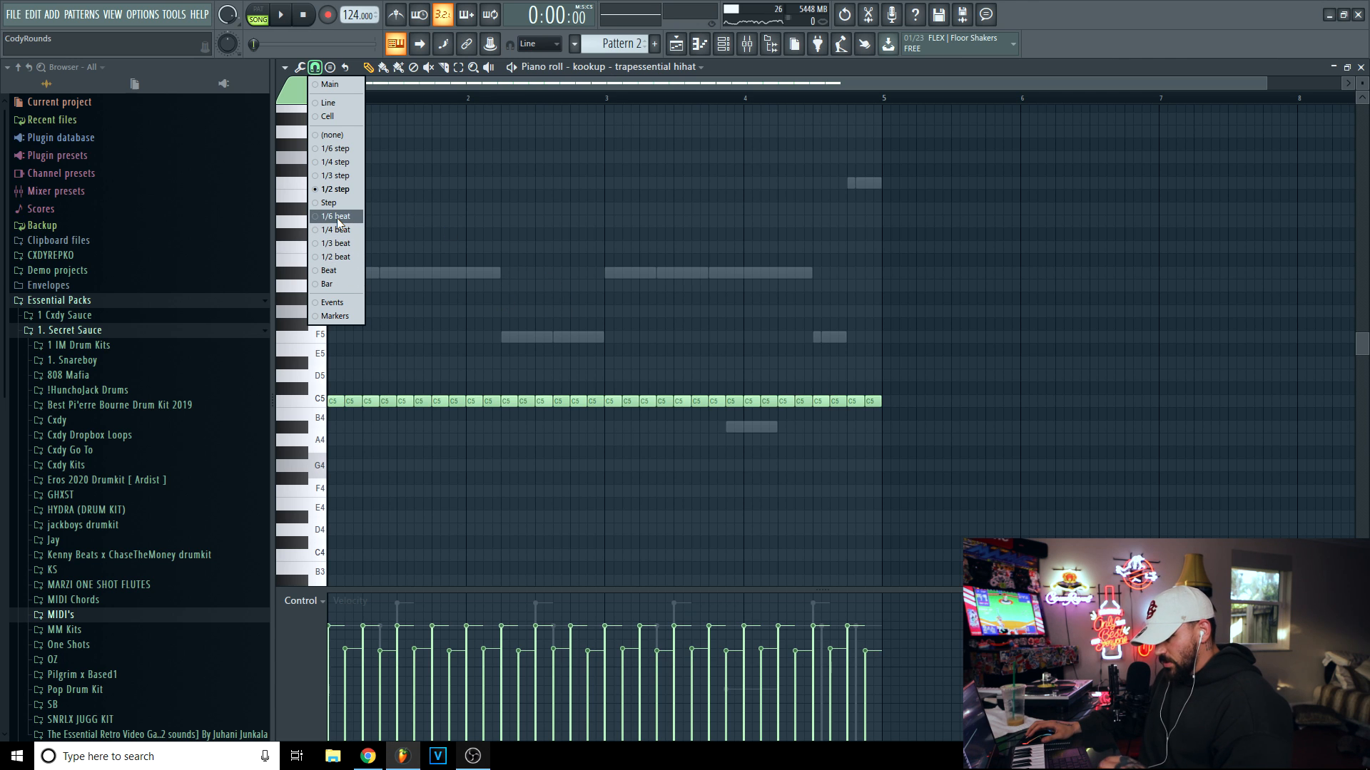
pyautogui.click(461, 185)
pyautogui.moveTo(440, 84); pyautogui.dragTo(446, 109)
pyautogui.moveTo(330, 369); pyautogui.dragTo(349, 448)
pyautogui.rightClick(404, 323)
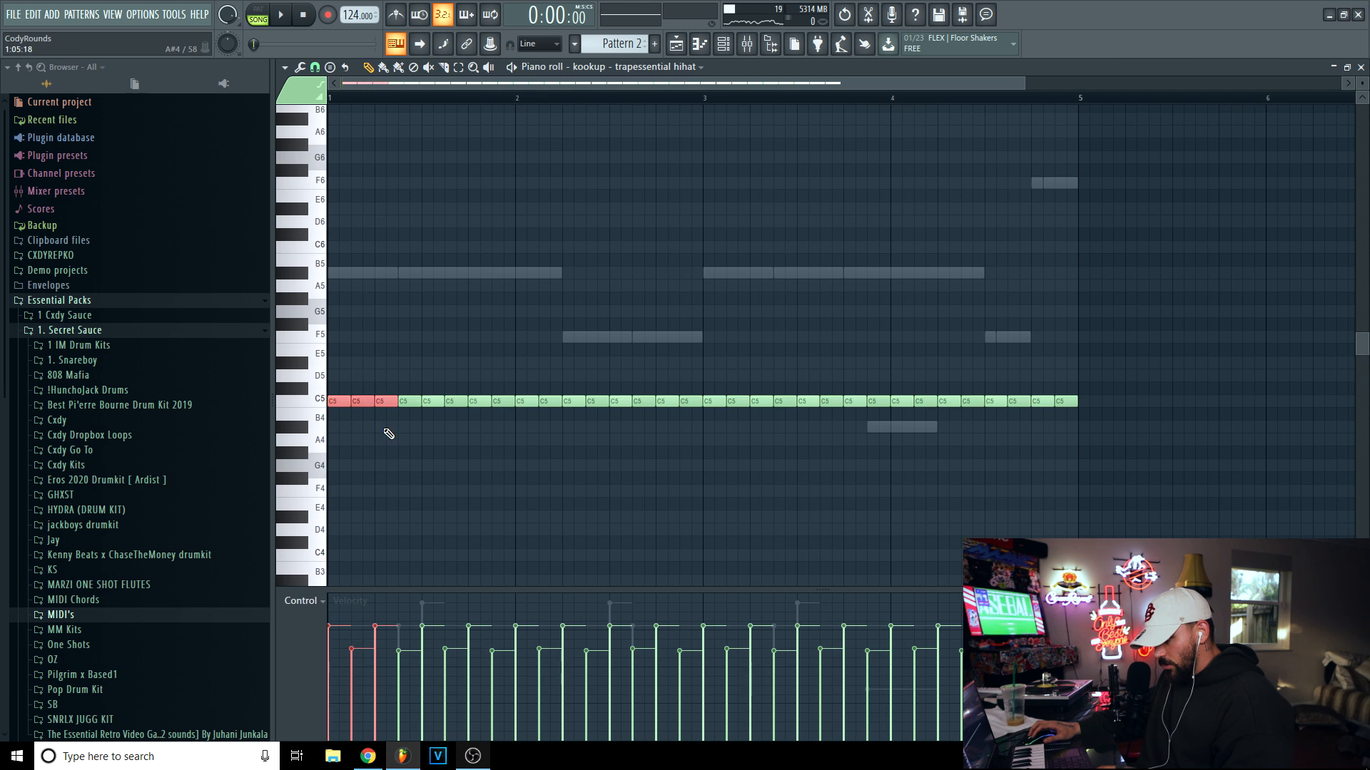
pyautogui.hotkey('ctrl', 'u')
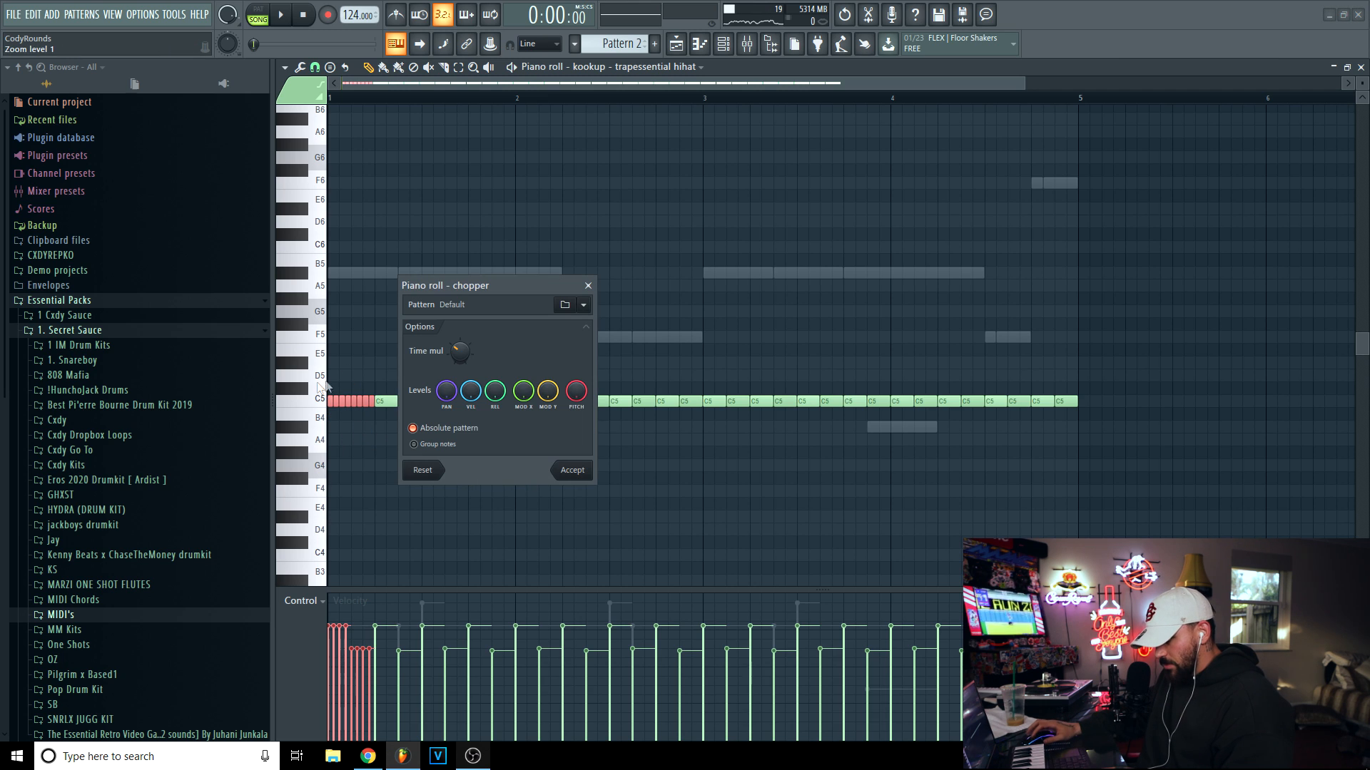
pyautogui.click(587, 286)
# Chop the first hi-hat note into a fast roll with the Chopper, trying out its time multiplier.
pyautogui.hotkey('alt', 'u')
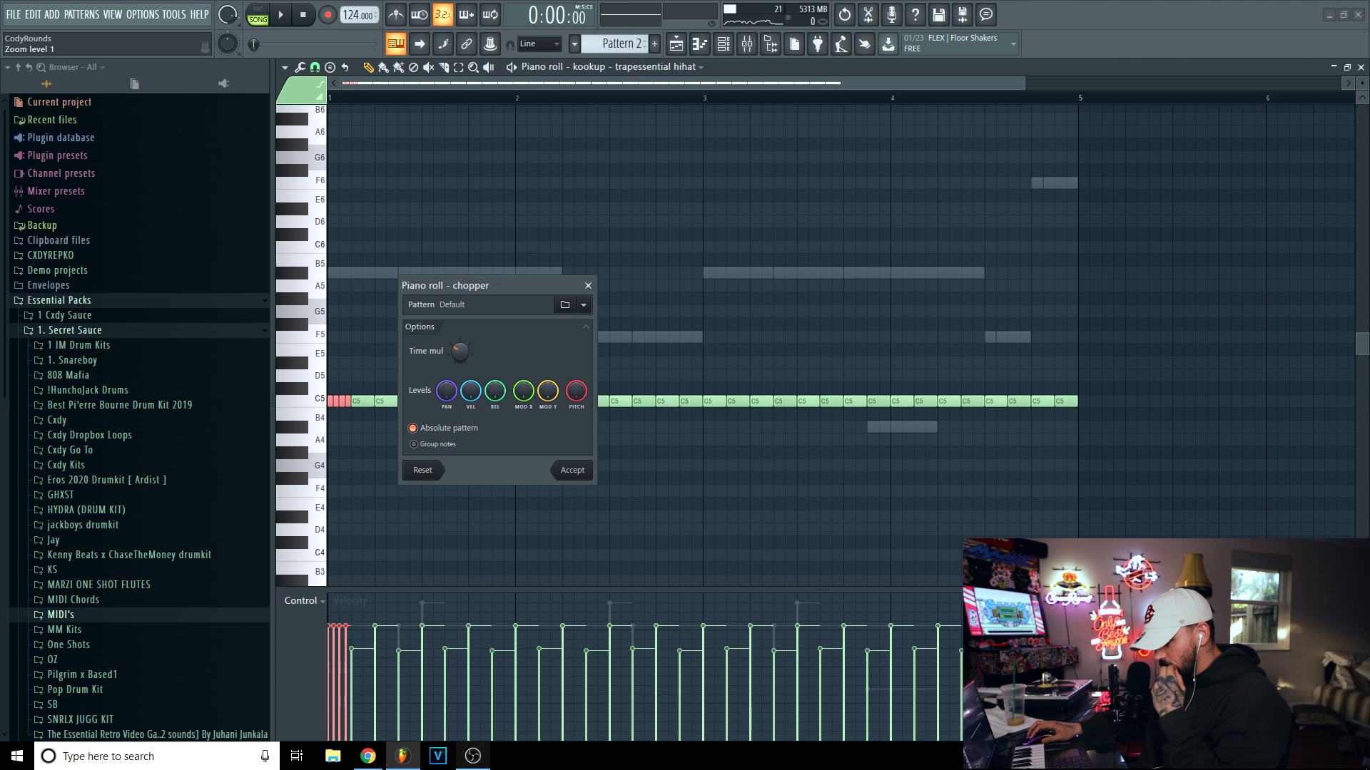
pyautogui.press('space')
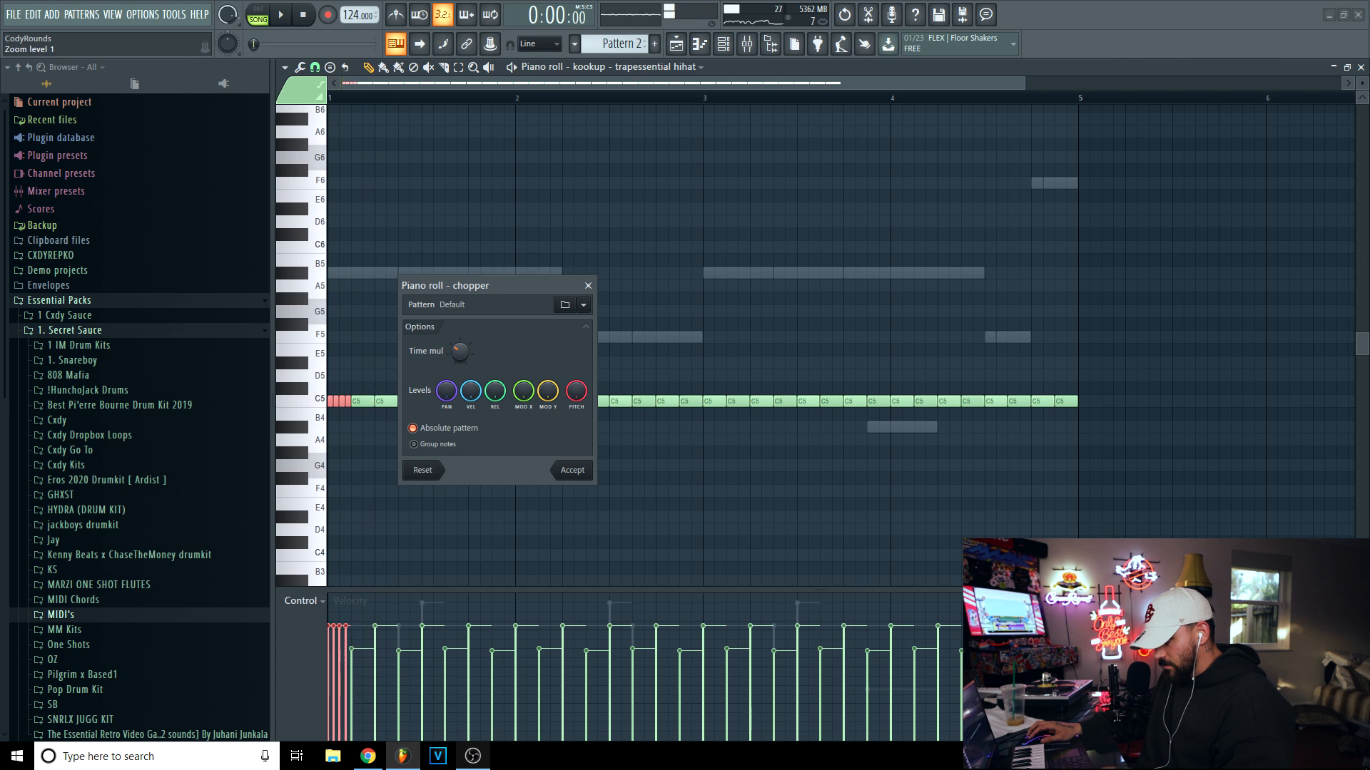
pyautogui.moveTo(460, 351); pyautogui.dragTo(460, 378)
pyautogui.press('space')
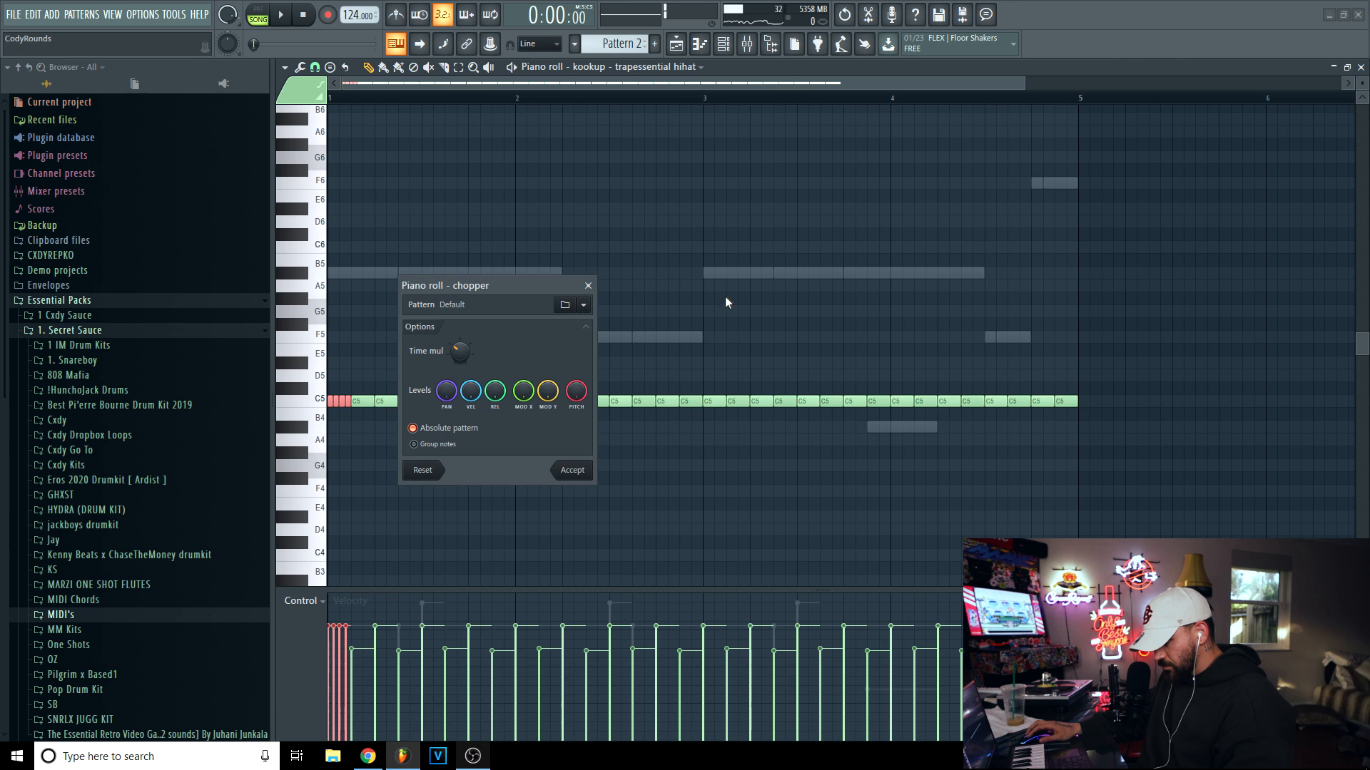
pyautogui.click(572, 470)
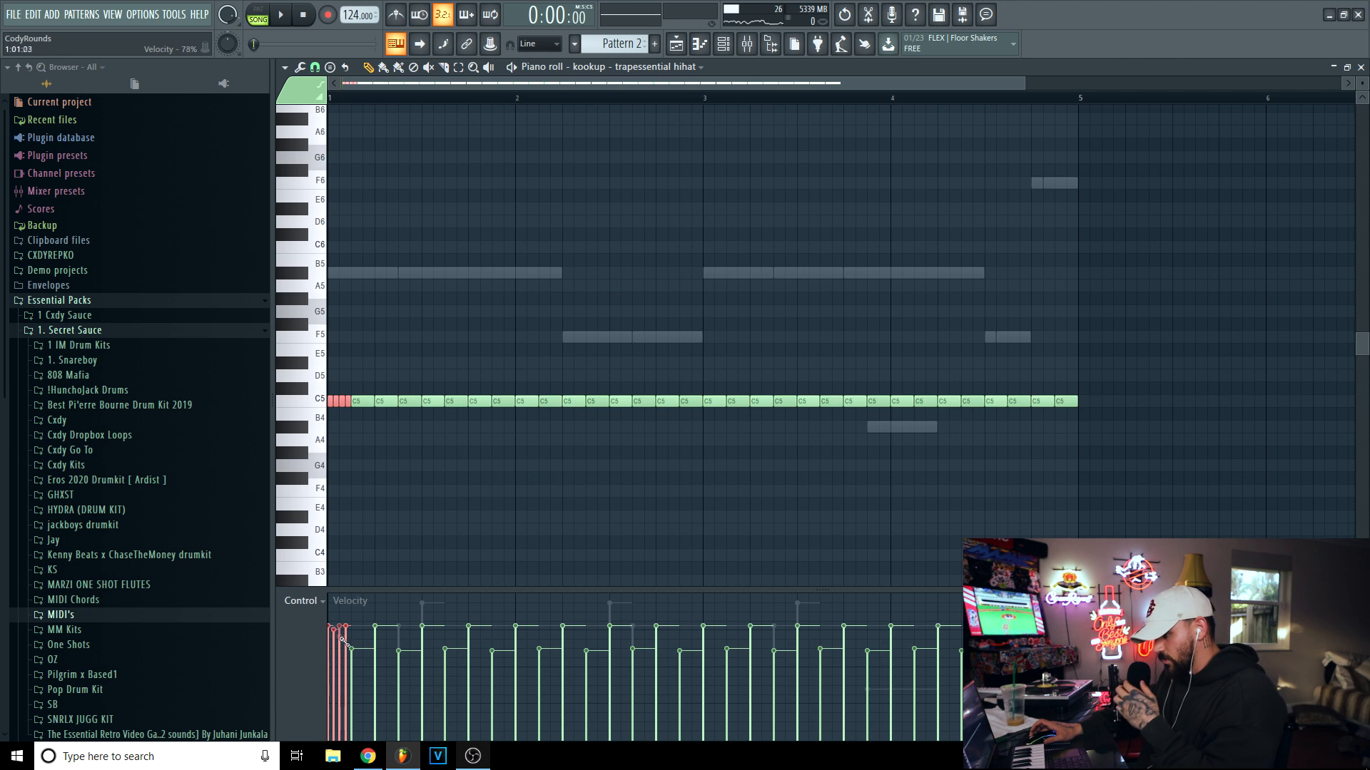
# Taper the velocities of the opening hi-hat roll and transpose the whole hi-hat pattern down one semitone to B4.
pyautogui.press('space')
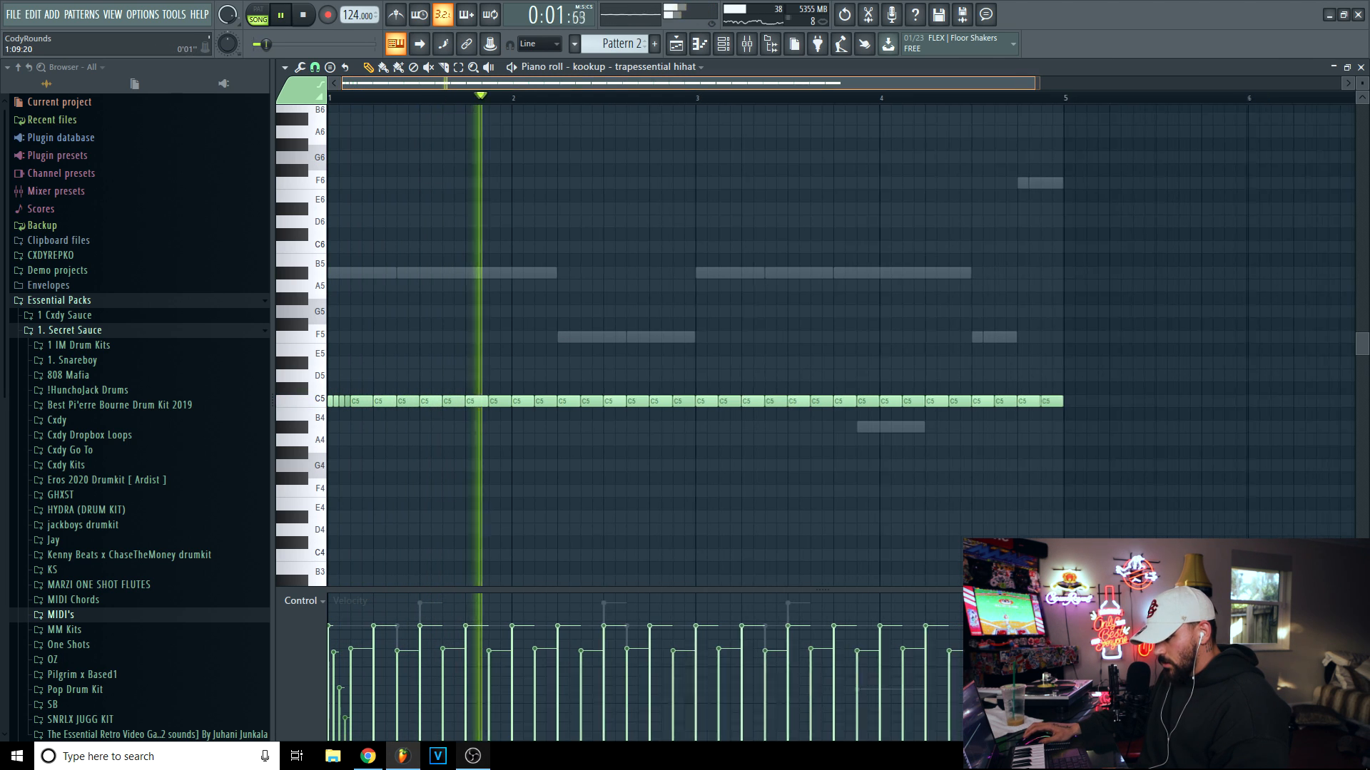
pyautogui.press('space')
pyautogui.hotkey('shift', 'Down')
pyautogui.press('space')
pyautogui.scroll(2, 497, 84)
pyautogui.scroll(-1, 497, 83)
pyautogui.press('space')
pyautogui.press('space')
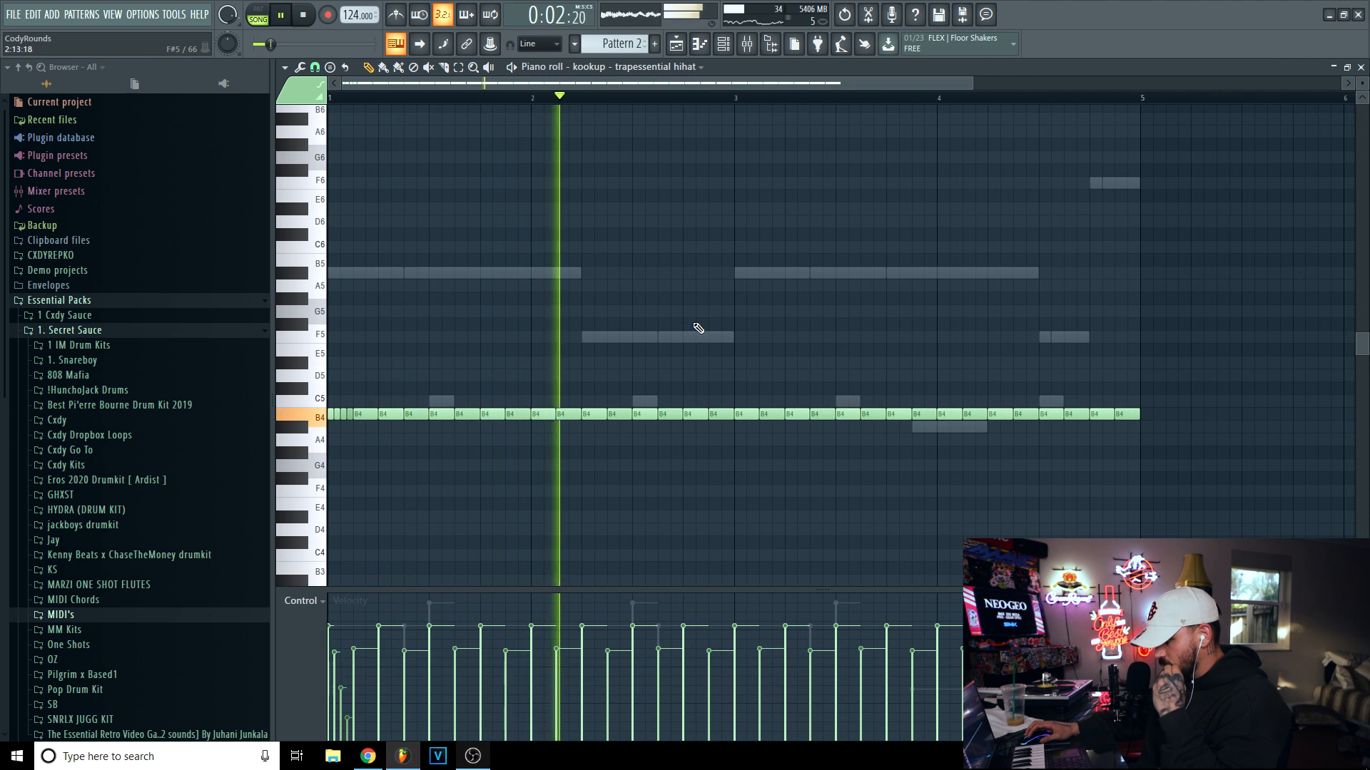
# Copy the opening hi-hat roll to the start of bar 3 and play the pattern.
pyautogui.press('space')
pyautogui.press('space')
pyautogui.moveTo(743, 414)
pyautogui.mouseDown()
pyautogui.moveTo(1116, 434)
pyautogui.moveTo(798, 418)
pyautogui.moveTo(92, 306)
pyautogui.mouseUp()
pyautogui.hotkey('ctrl', 'b')
pyautogui.hotkey('ctrl', 'd')
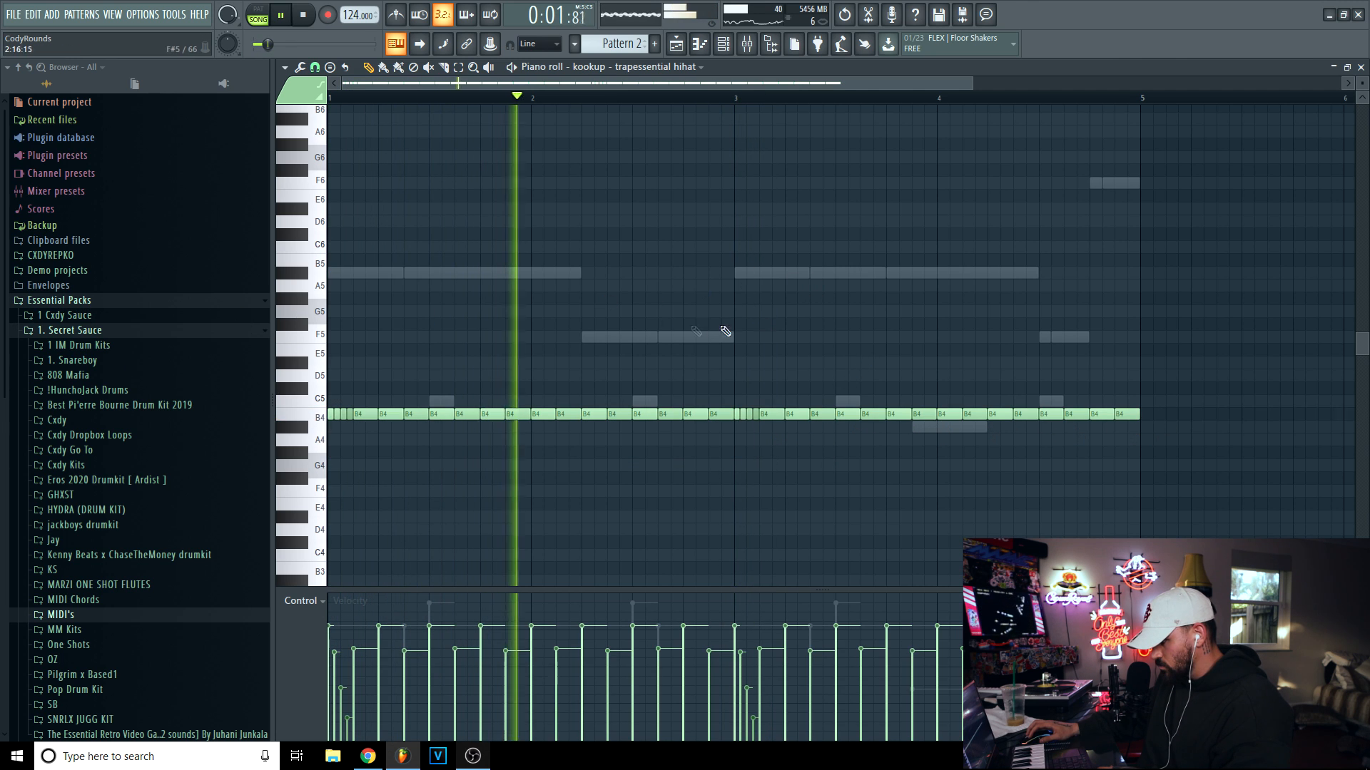
pyautogui.scroll(1, 473, 433)
pyautogui.press('space')
pyautogui.press('space')
pyautogui.press('space')
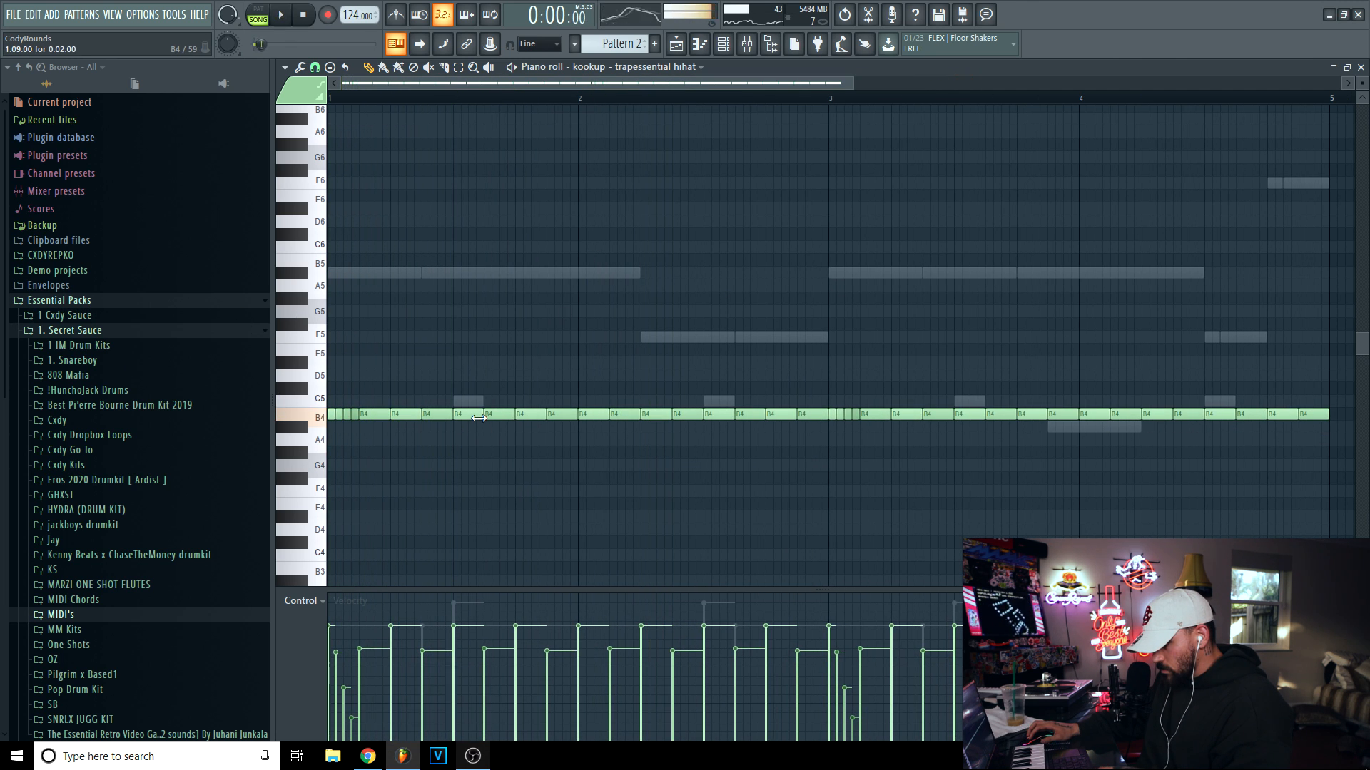
# Delete the hi-hat notes at steps 5 and 11 of bar 1, keeping the step 9 note two steps long.
pyautogui.press('space')
pyautogui.moveTo(479, 418); pyautogui.dragTo(467, 418)
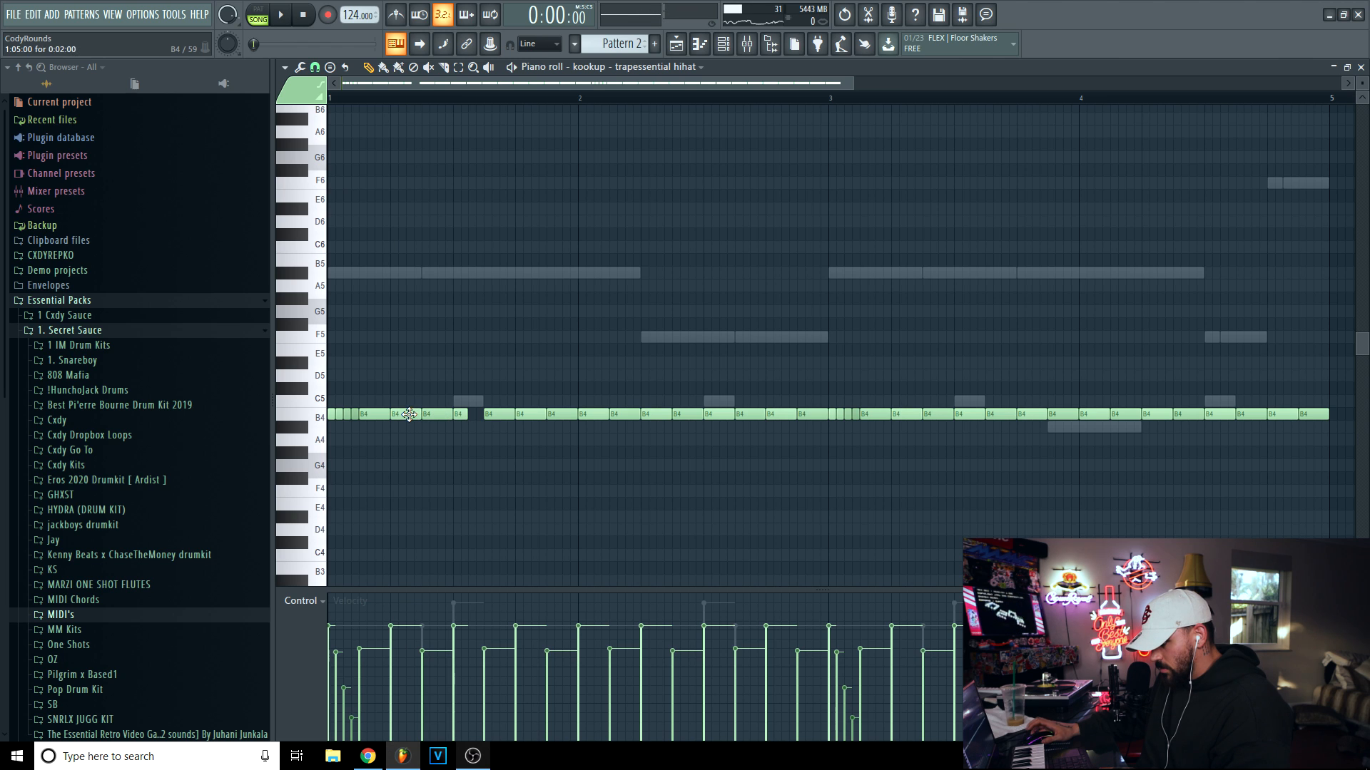
pyautogui.press('space')
pyautogui.press('space')
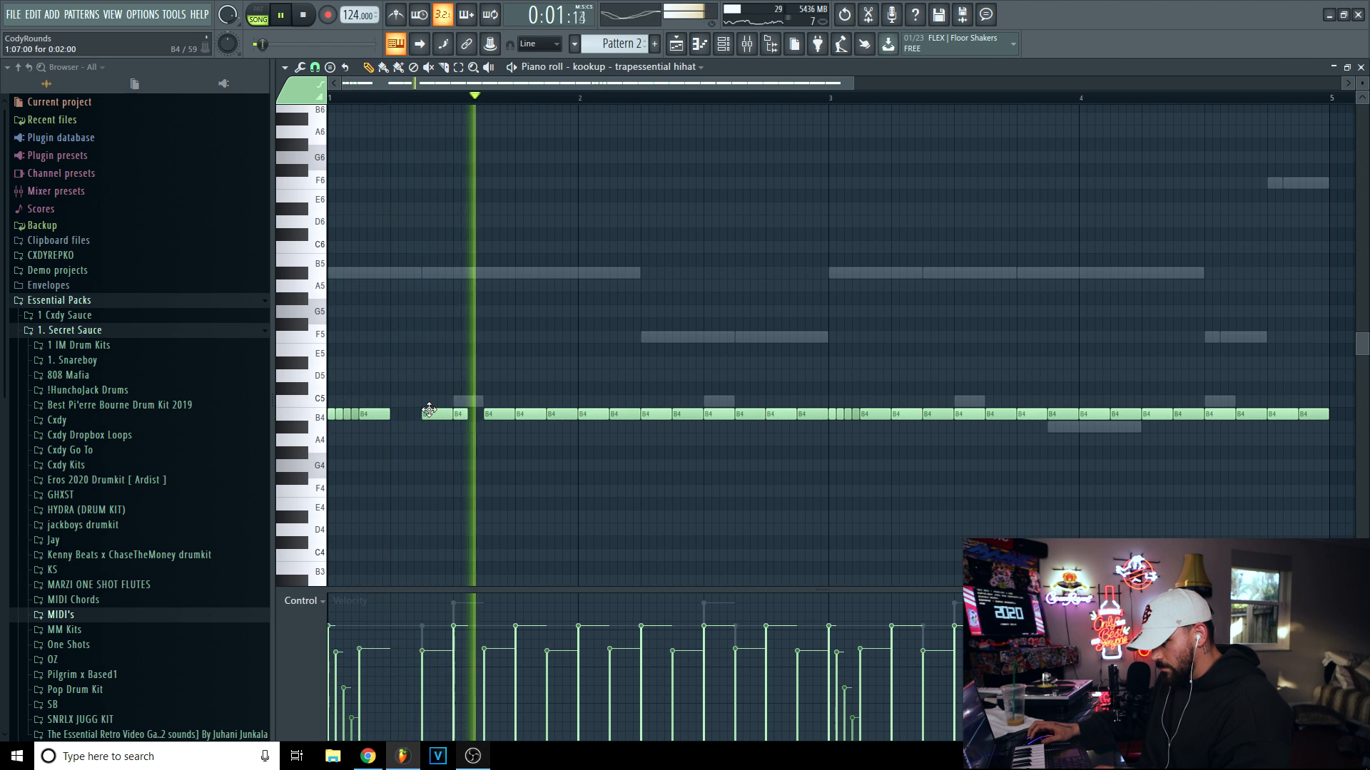
pyautogui.press('space')
pyautogui.press('space')
pyautogui.rightClick(498, 415)
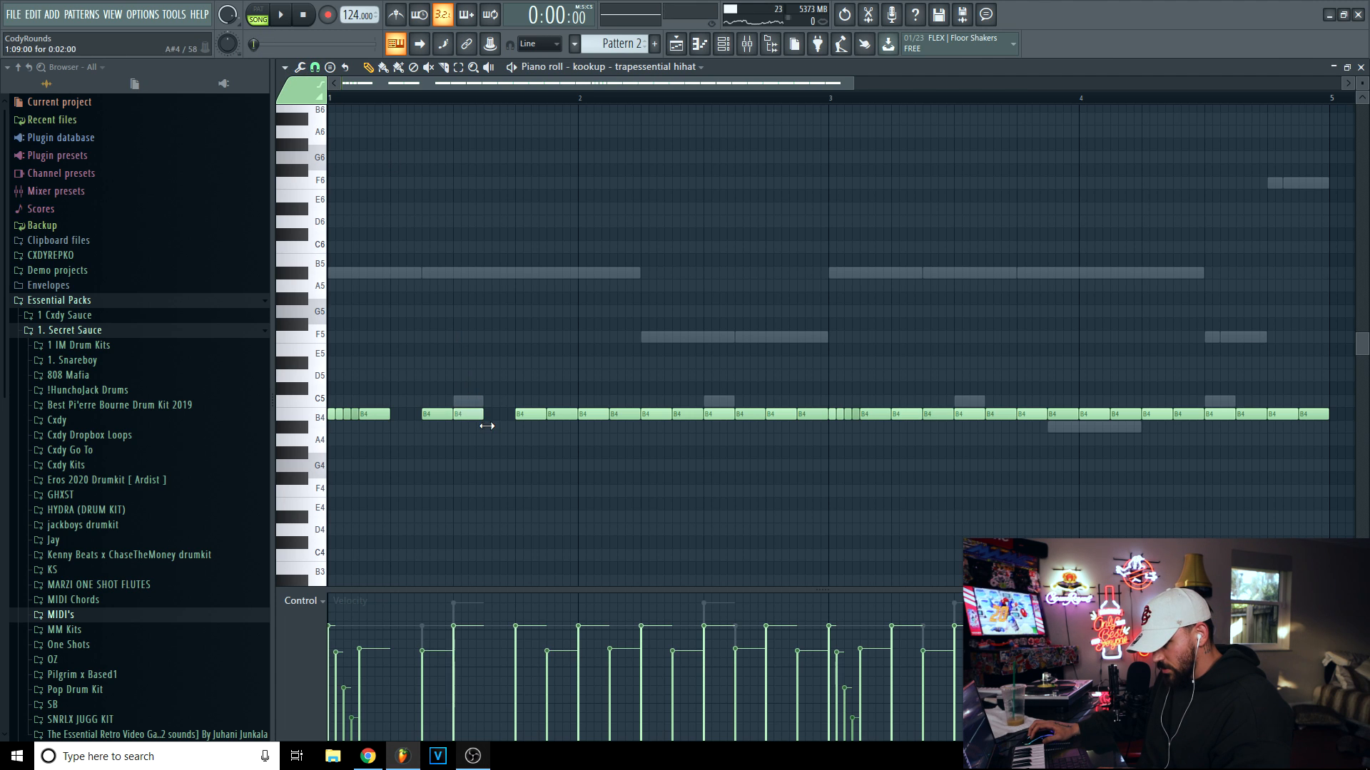
# Fill beats 3 and 4 of bar 1 with six triplet hi-hats, velocities rising over the first three and falling over the last three.
pyautogui.click(315, 67)
pyautogui.click(351, 150)
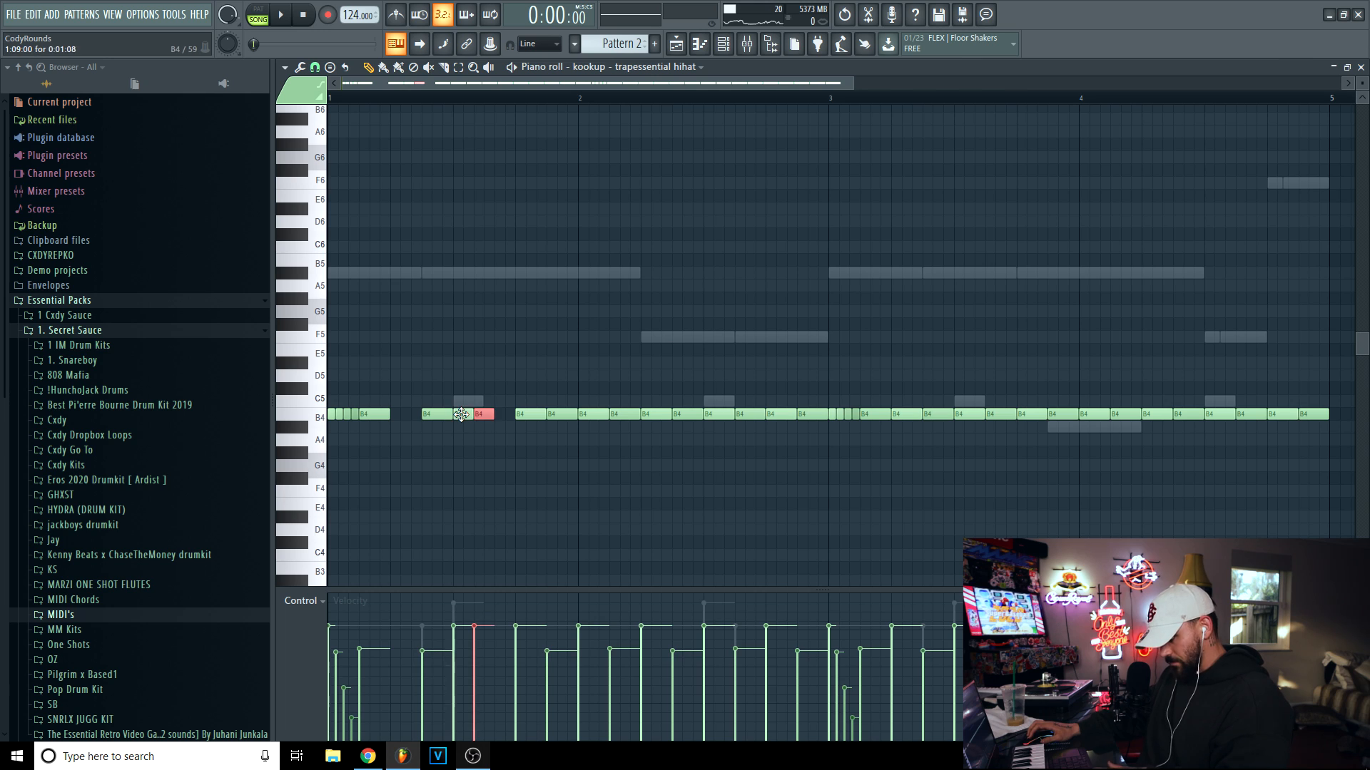
pyautogui.hotkey('ctrl', 'b')
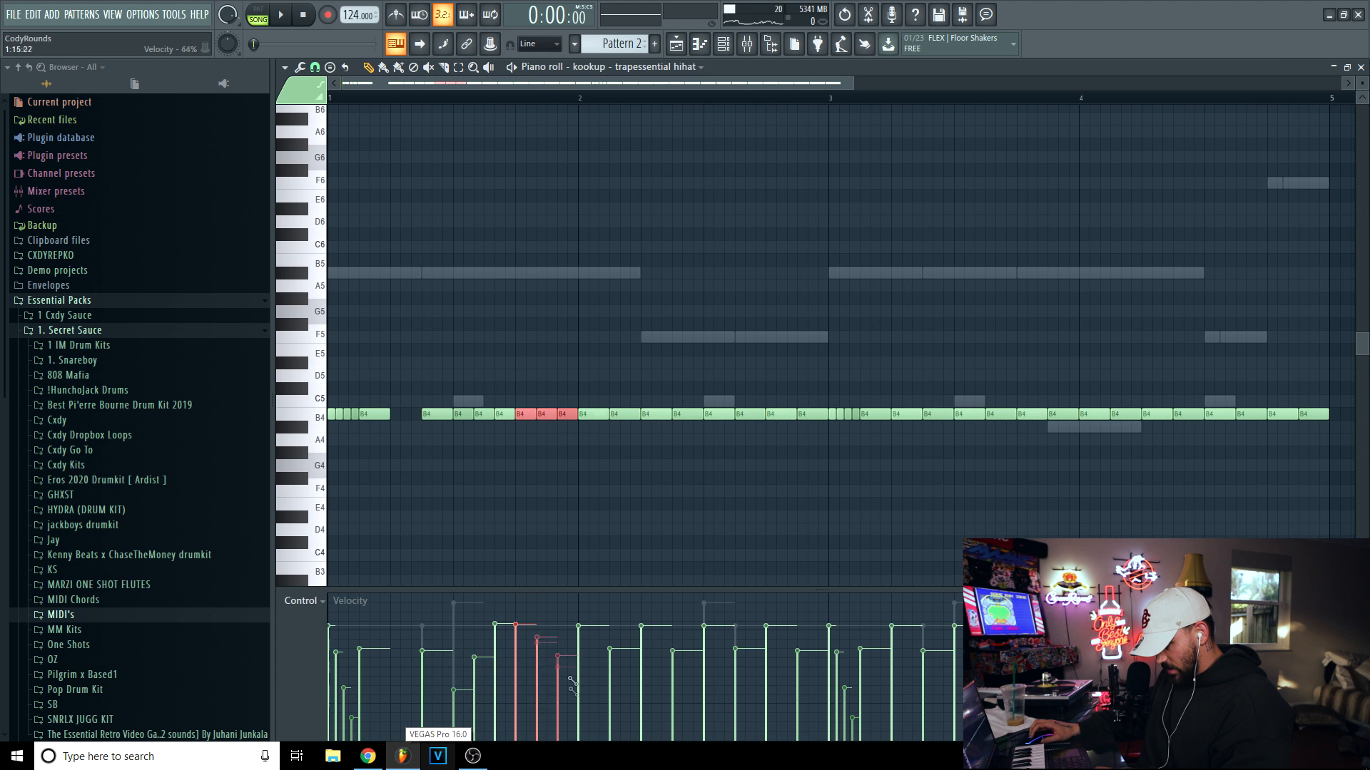
pyautogui.moveTo(569, 666); pyautogui.dragTo(570, 710)
pyautogui.press('space')
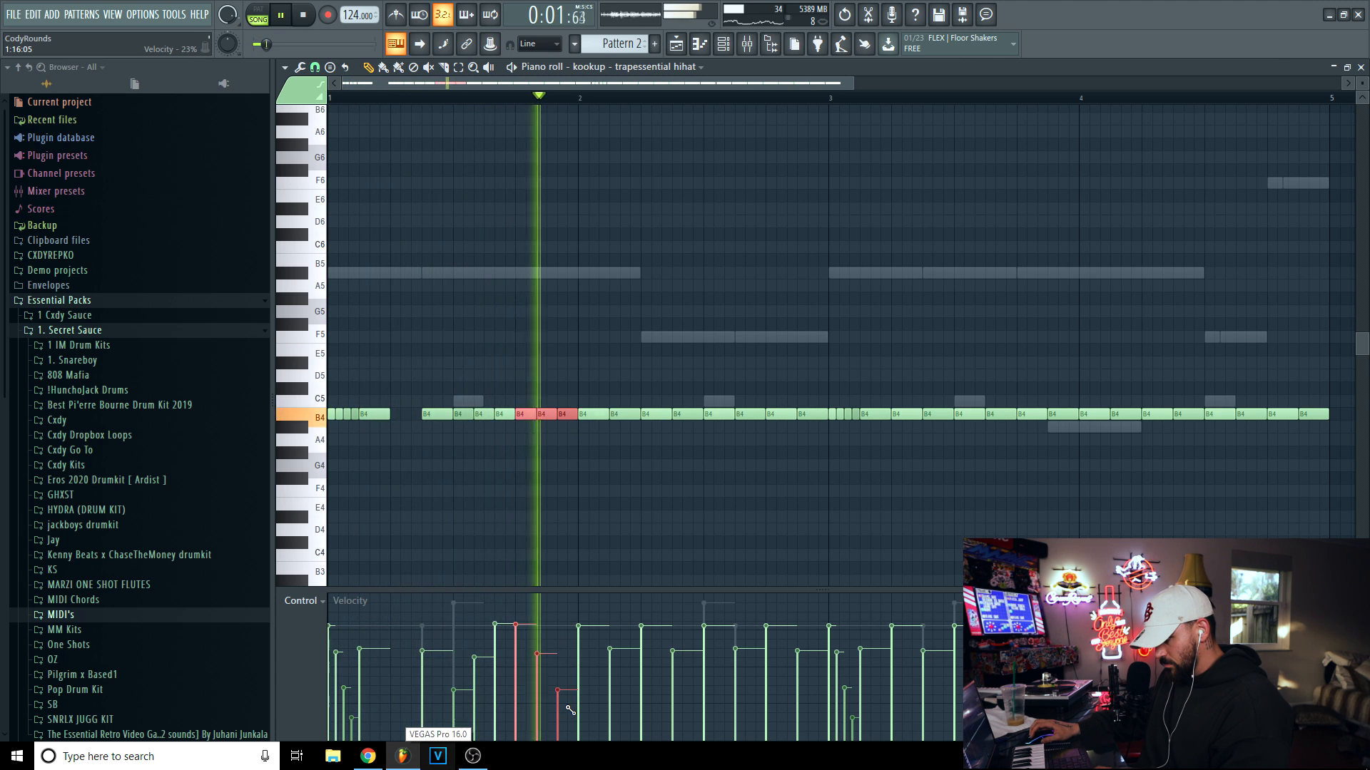
pyautogui.press('space')
pyautogui.press('space')
# Move the six triplet hi-hats in bar 1 down to F#4 and play them back.
pyautogui.moveTo(568, 433); pyautogui.dragTo(461, 478)
pyautogui.press('space')
pyautogui.press('space')
pyautogui.press('space')
# Fill the B4 gap in the second half of bar 1 with copies of the regular two-step hi-hats.
pyautogui.click(375, 416)
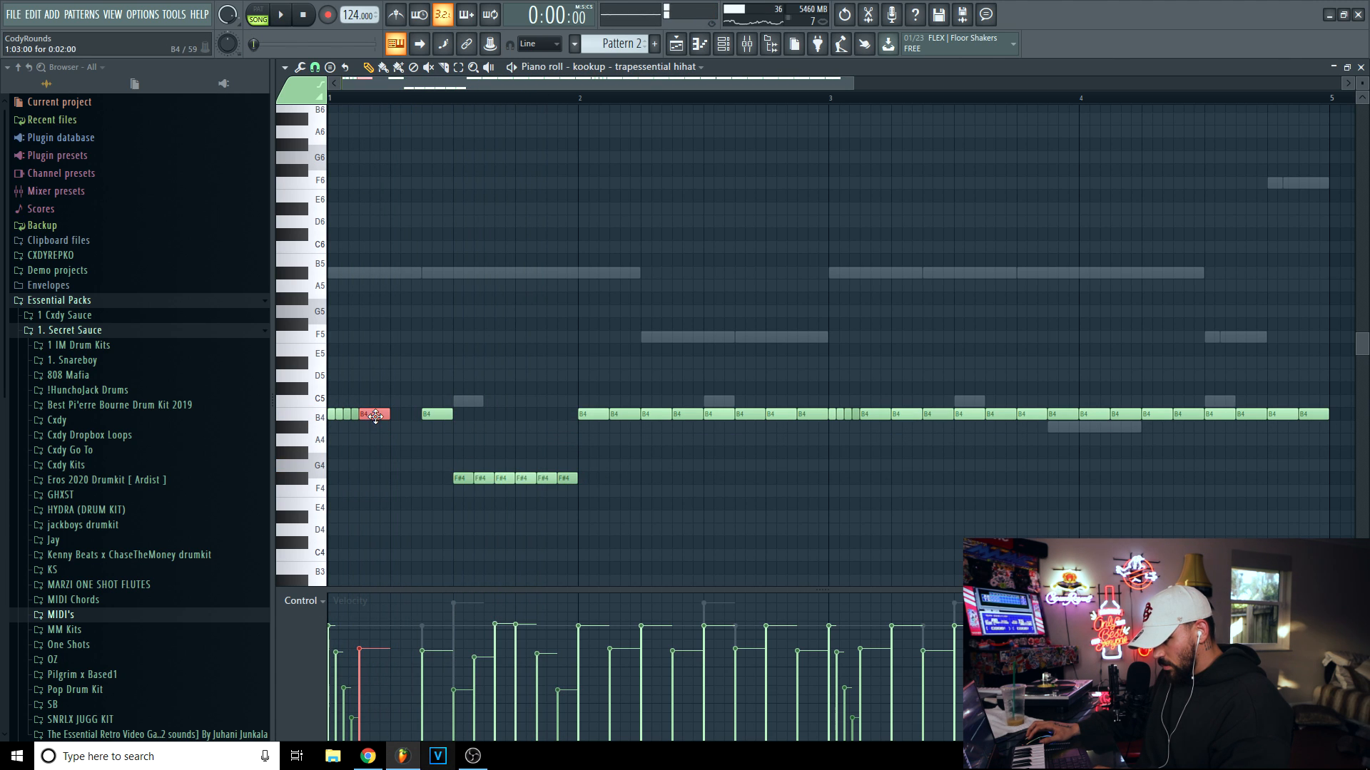
pyautogui.doubleClick(375, 416)
pyautogui.click(783, 283)
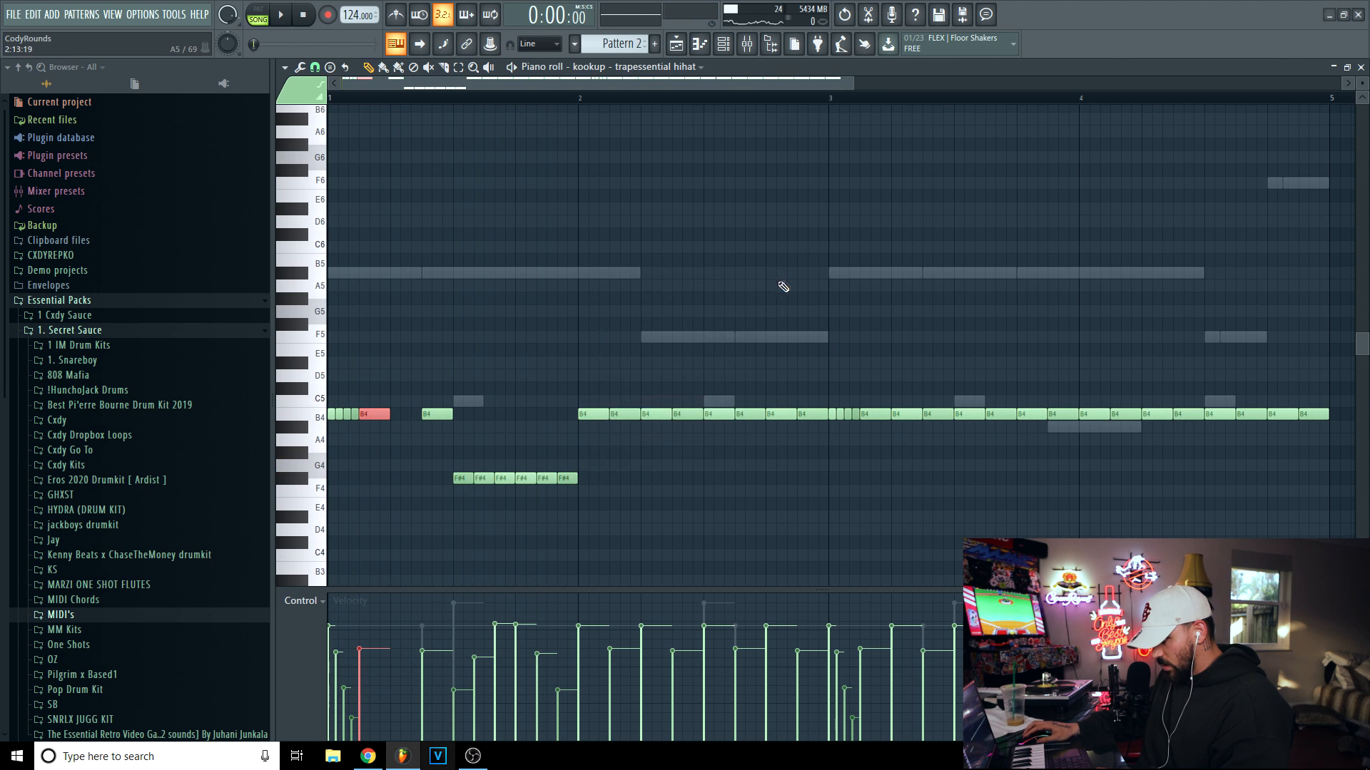
pyautogui.doubleClick(620, 416)
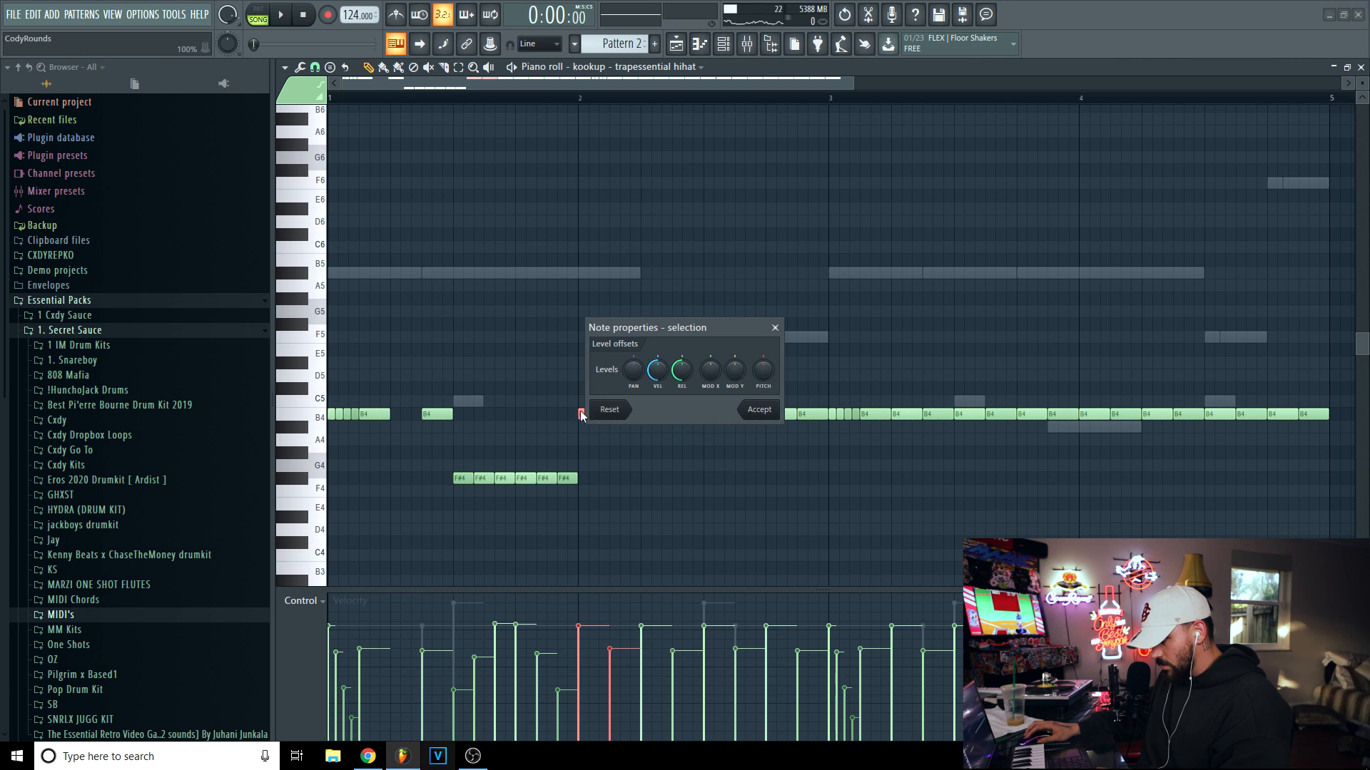
pyautogui.click(771, 328)
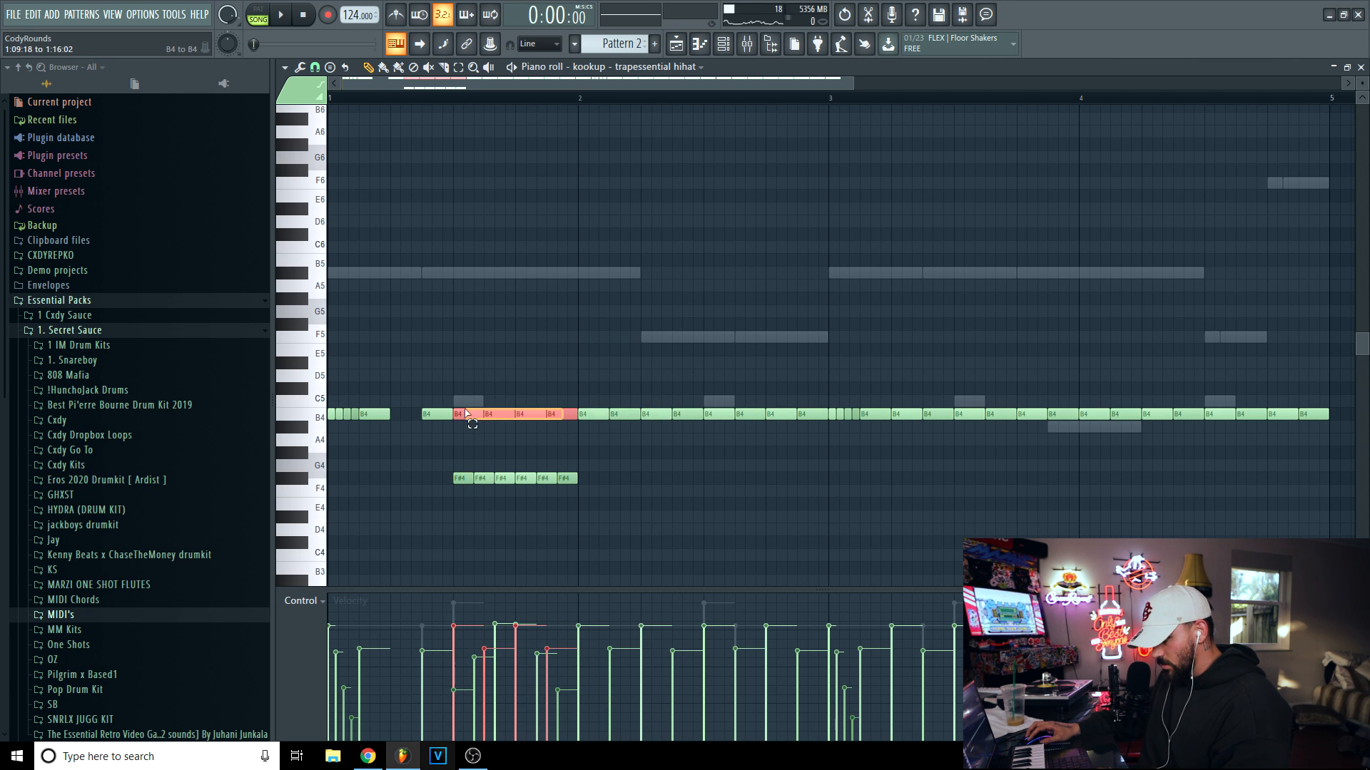
# Lower the velocities of the six F#4 triplet notes into a soft rise and fall and listen to the run.
pyautogui.moveTo(588, 472); pyautogui.dragTo(465, 523)
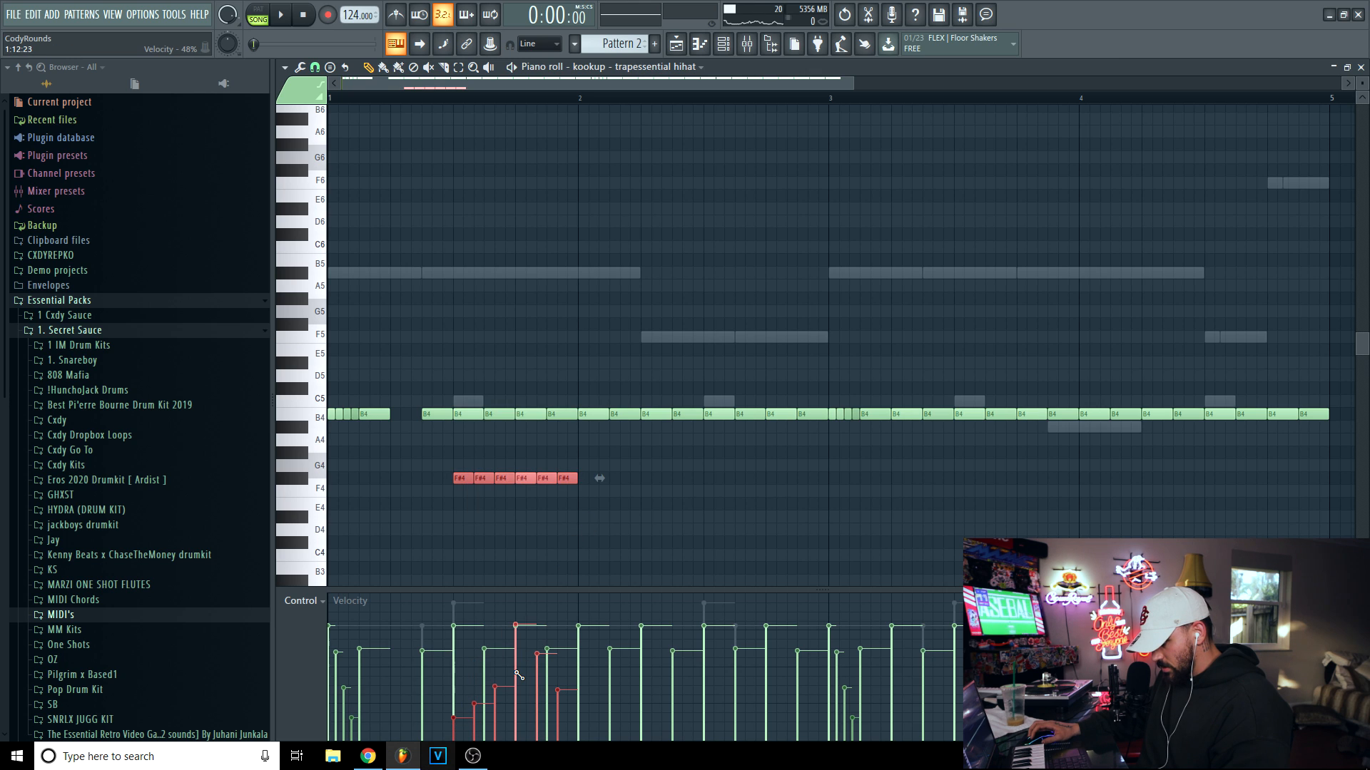
pyautogui.moveTo(525, 690); pyautogui.dragTo(579, 737)
pyautogui.press('space')
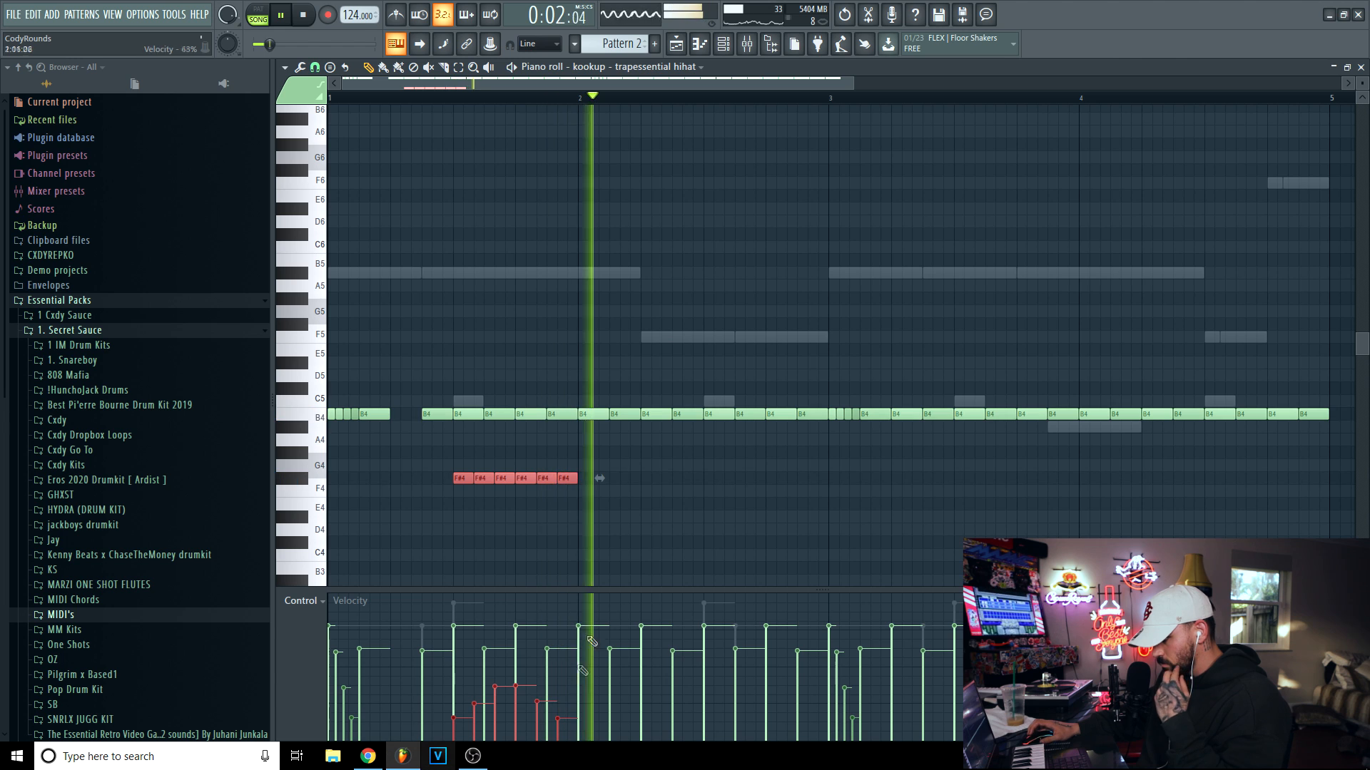
pyautogui.keyDown('ctrl'); pyautogui.click(600, 508); pyautogui.keyUp('ctrl')
pyautogui.press('space')
# Replace the first hi-hat of bar 2 with a roll of three short B4 notes, each 16 ticks long.
pyautogui.press('space')
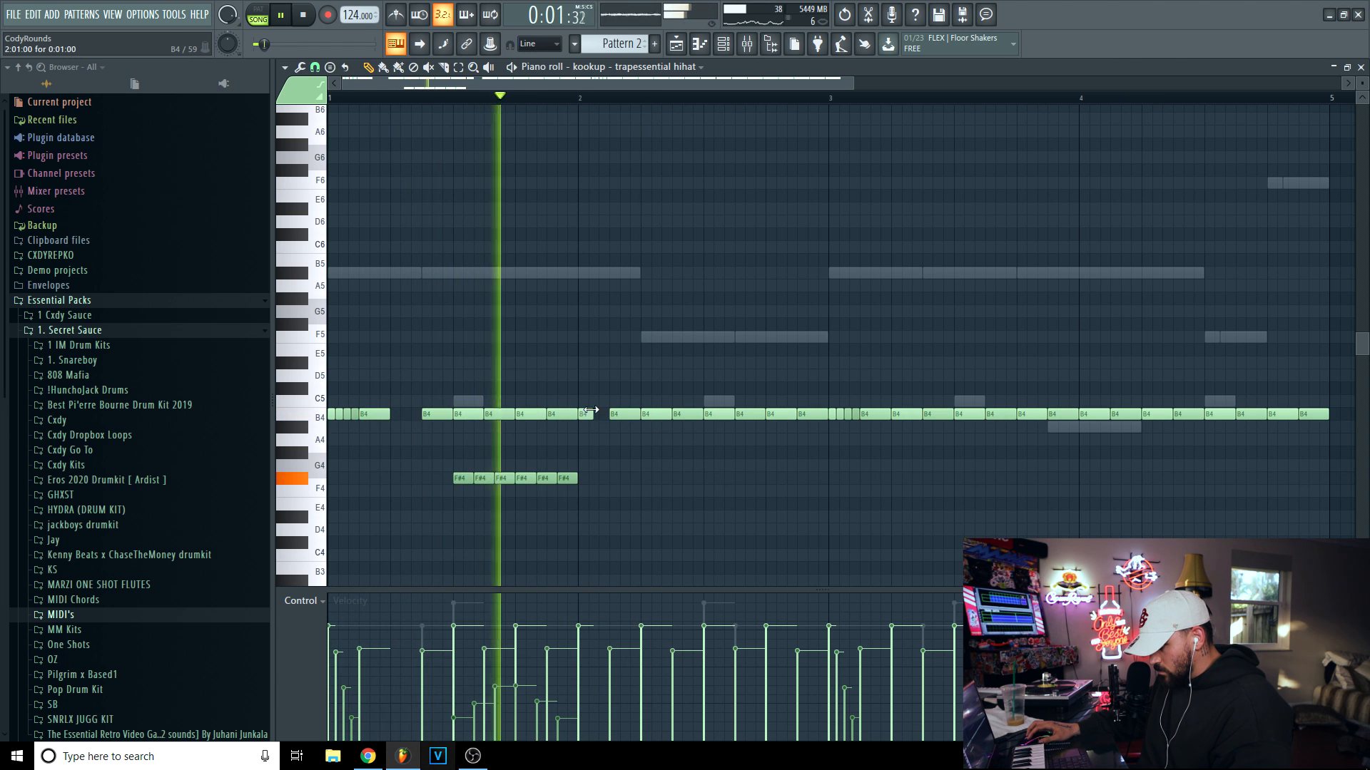
pyautogui.hotkey('ctrl', 'b')
pyautogui.hotkey('ctrl', 'z')
pyautogui.press('space')
pyautogui.moveTo(559, 85); pyautogui.dragTo(542, 88)
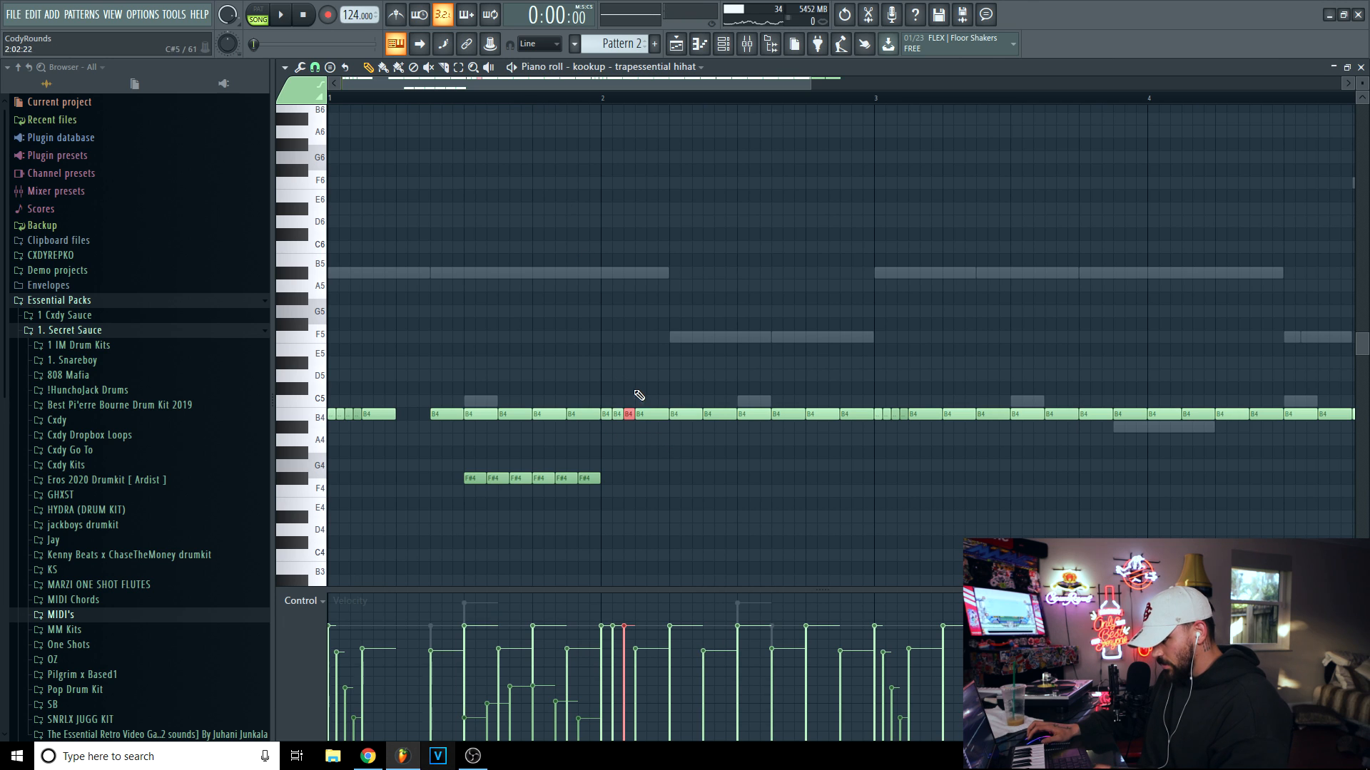
# Give the three-note roll at the start of bar 2 falling velocities and play the pattern.
pyautogui.press('space')
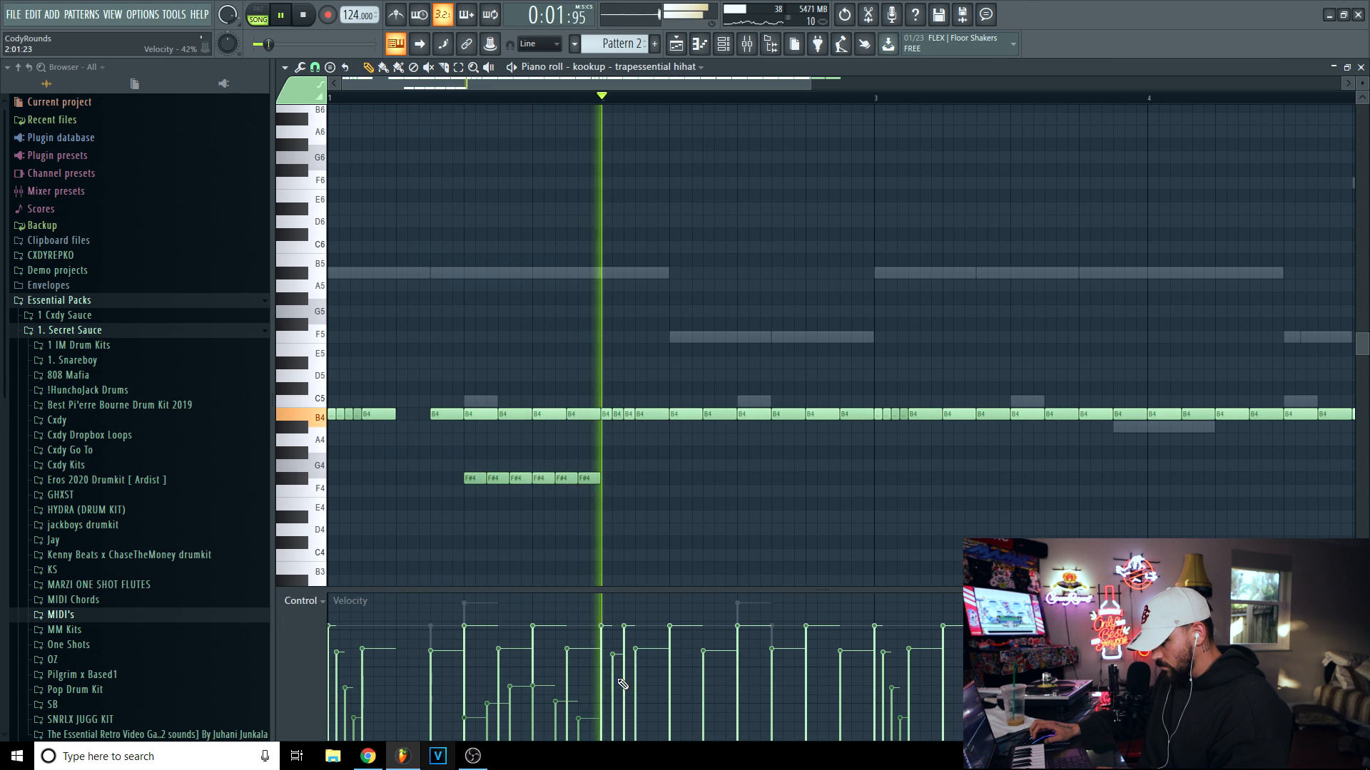
pyautogui.click(624, 695)
pyautogui.scroll(-2, 620, 408)
pyautogui.press('space')
pyautogui.press('space')
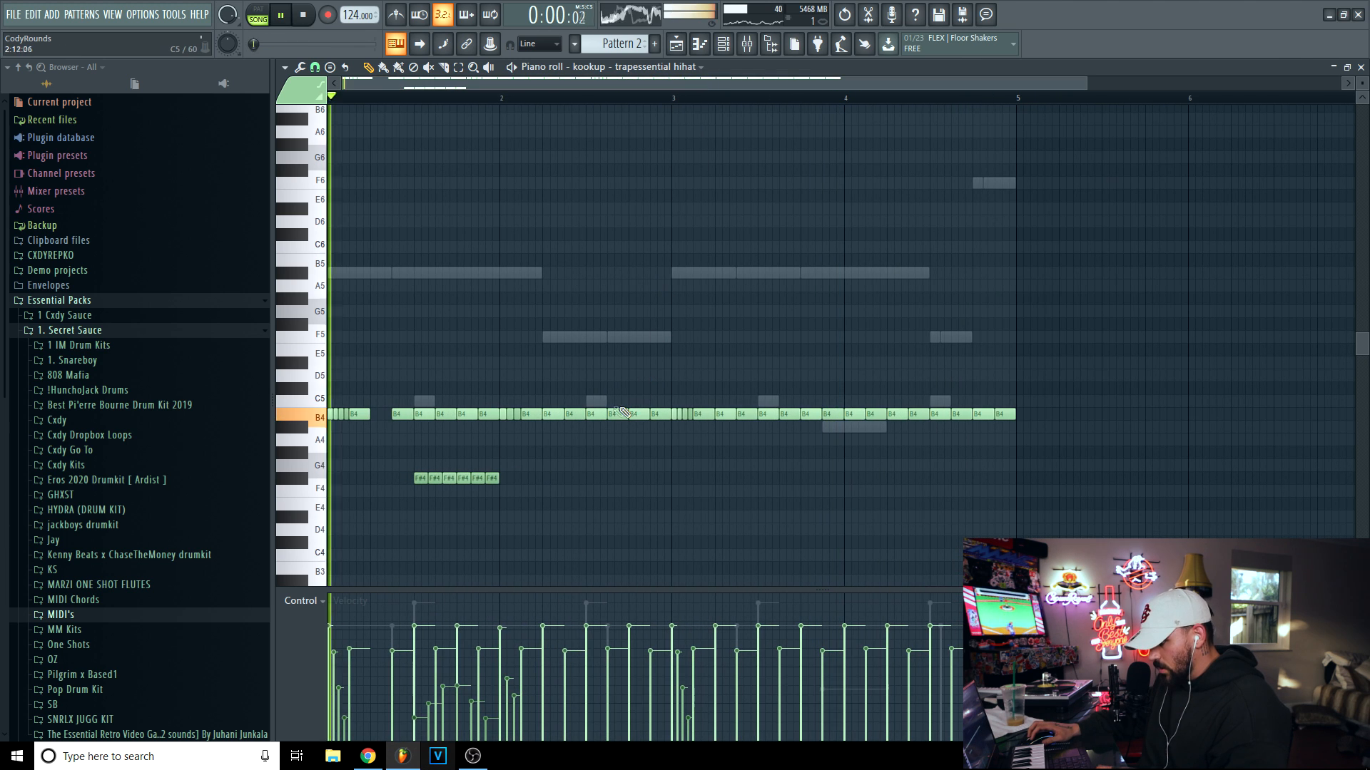
# Try a run of one-step B4 hi-hats from beat 3 of bar 2 and delete the extra notes.
pyautogui.moveTo(604, 411); pyautogui.dragTo(594, 409)
pyautogui.press('space')
pyautogui.press('space')
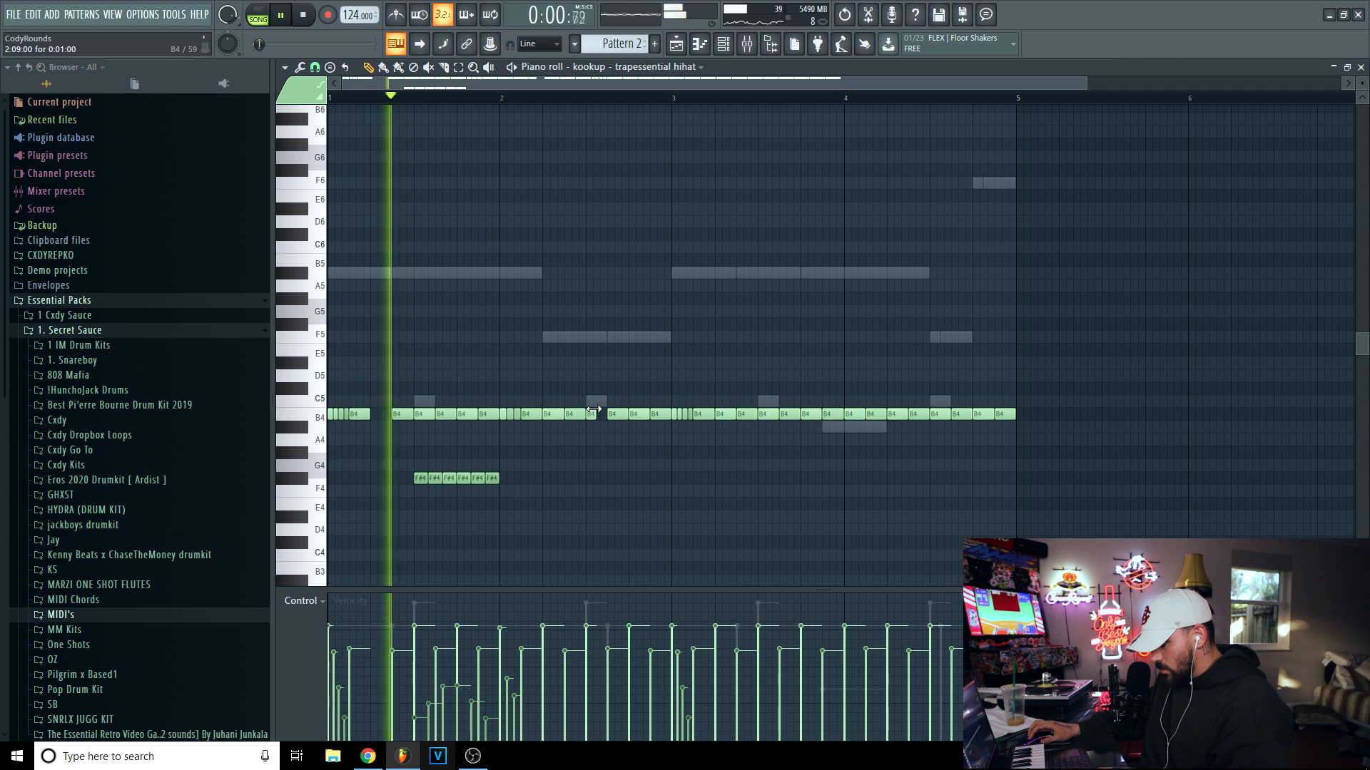
pyautogui.rightClick(612, 417)
pyautogui.click(602, 413)
pyautogui.click(612, 413)
pyautogui.click(622, 412)
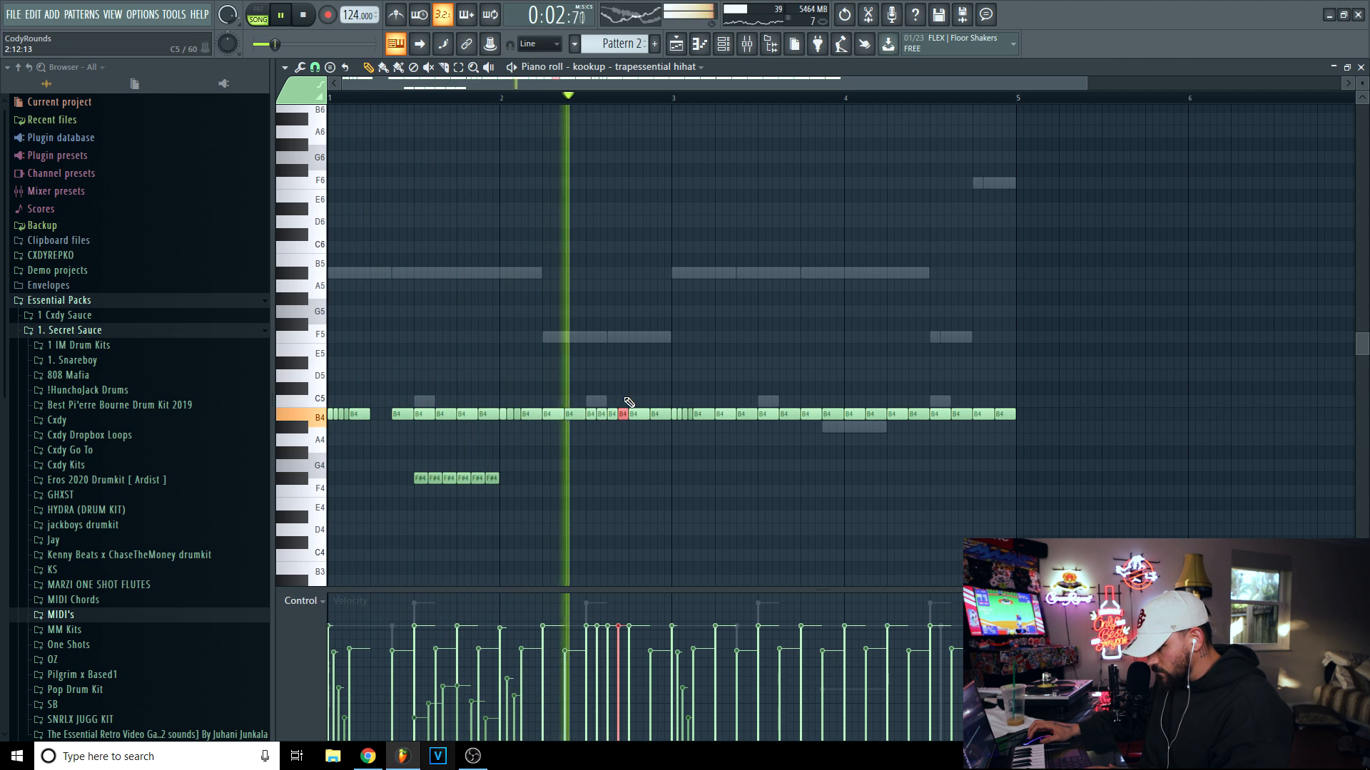
pyautogui.rightClick(622, 414)
pyautogui.rightClick(612, 414)
pyautogui.rightClick(601, 414)
pyautogui.press('space')
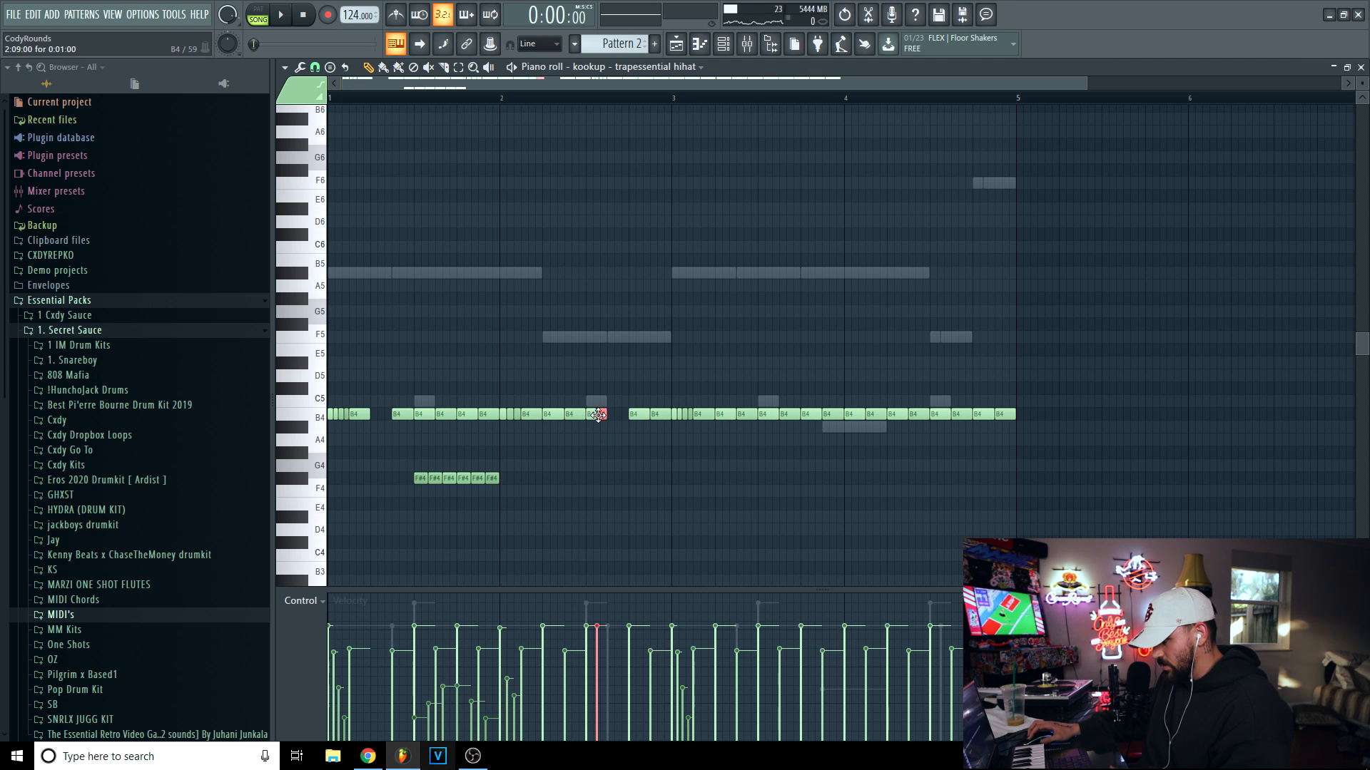
# Build three triplet hi-hats on beat 3 of bar 2 with falling velocities.
pyautogui.press('space')
pyautogui.press('space')
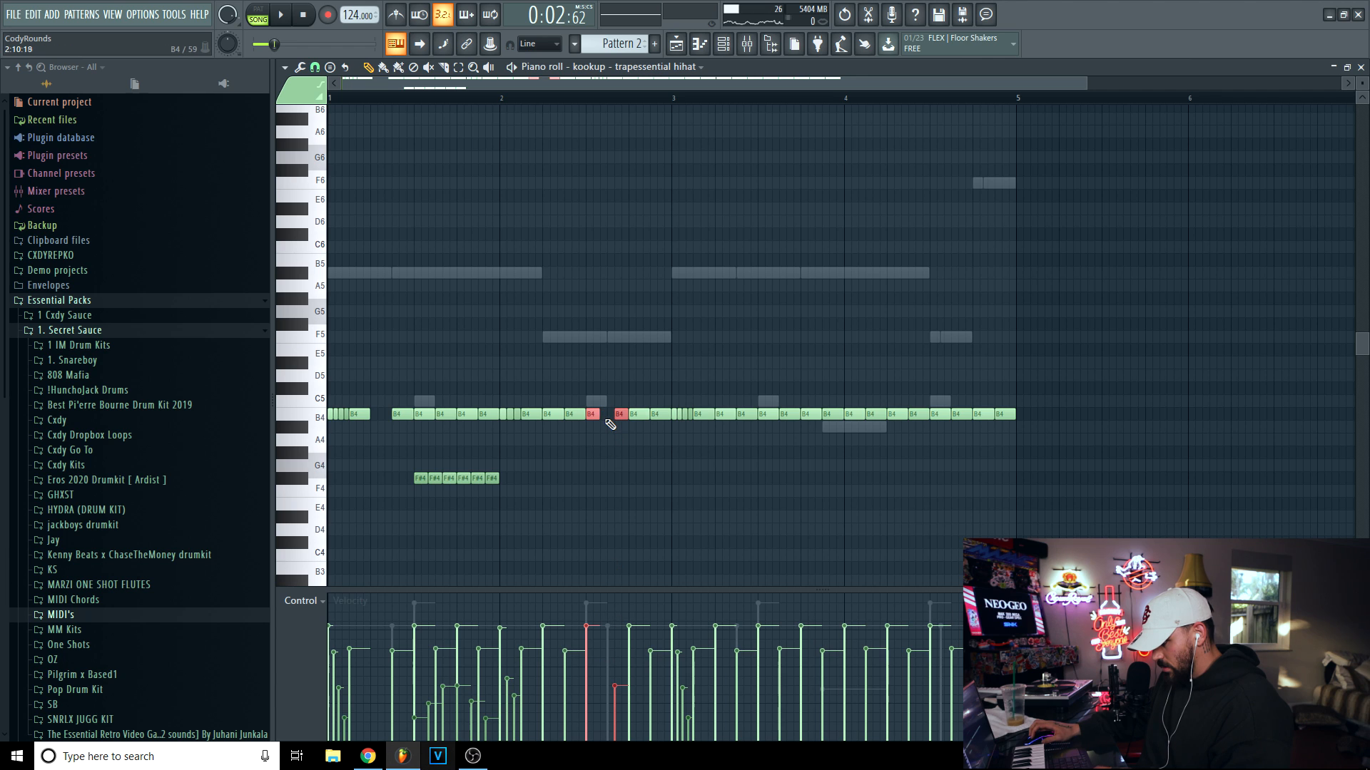
pyautogui.moveTo(616, 418); pyautogui.dragTo(622, 419)
pyautogui.press('space')
# Move the bar 2 triplets up to D5 and duplicate them onto beat 4.
pyautogui.moveTo(616, 416); pyautogui.dragTo(592, 378)
pyautogui.press('space')
pyautogui.press('space')
pyautogui.hotkey('ctrl', 'b')
pyautogui.press('space')
pyautogui.press('space')
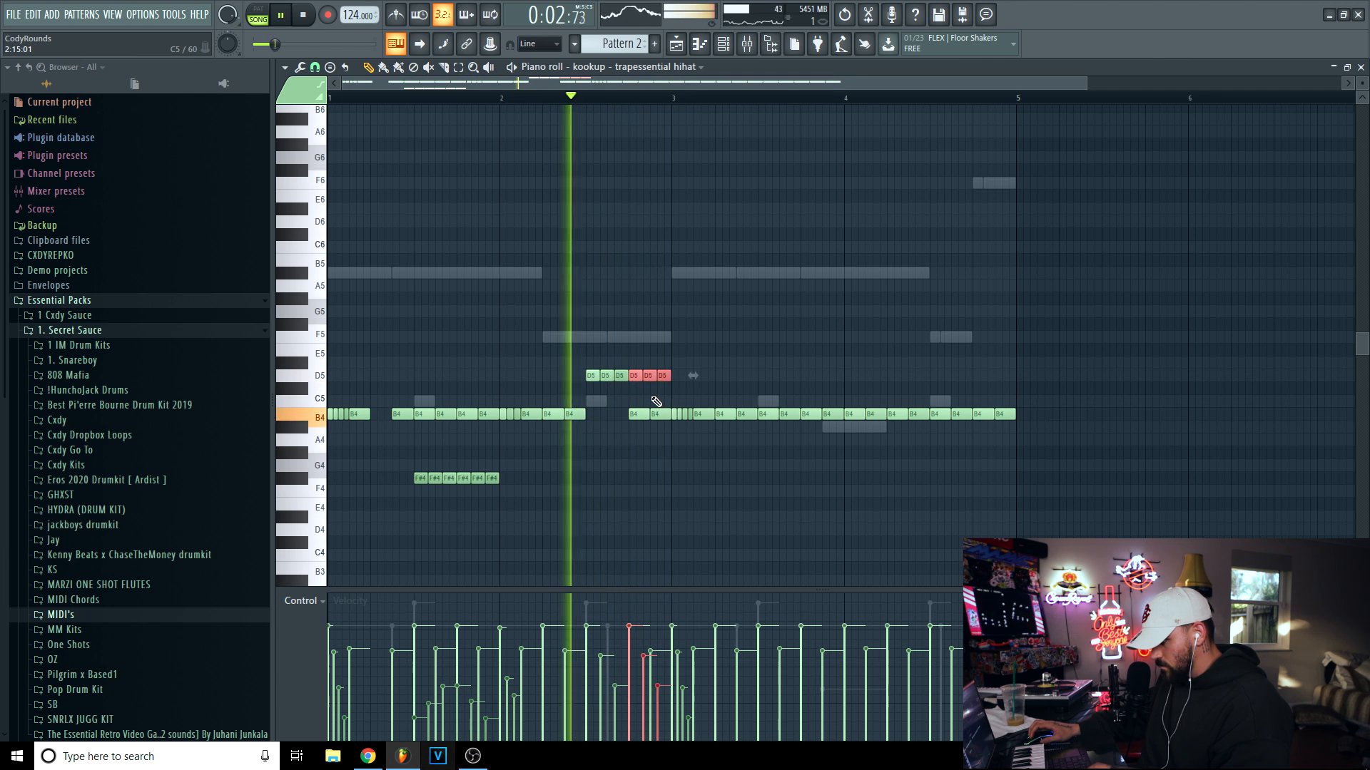
# Split the fifth D5 triplet of bar 2 into two shorter notes and play the roll.
pyautogui.press('space')
pyautogui.rightClick(671, 394)
pyautogui.scroll(3, 671, 395)
pyautogui.press('space')
pyautogui.press('space')
pyautogui.press('space')
pyautogui.moveTo(843, 373); pyautogui.dragTo(856, 375)
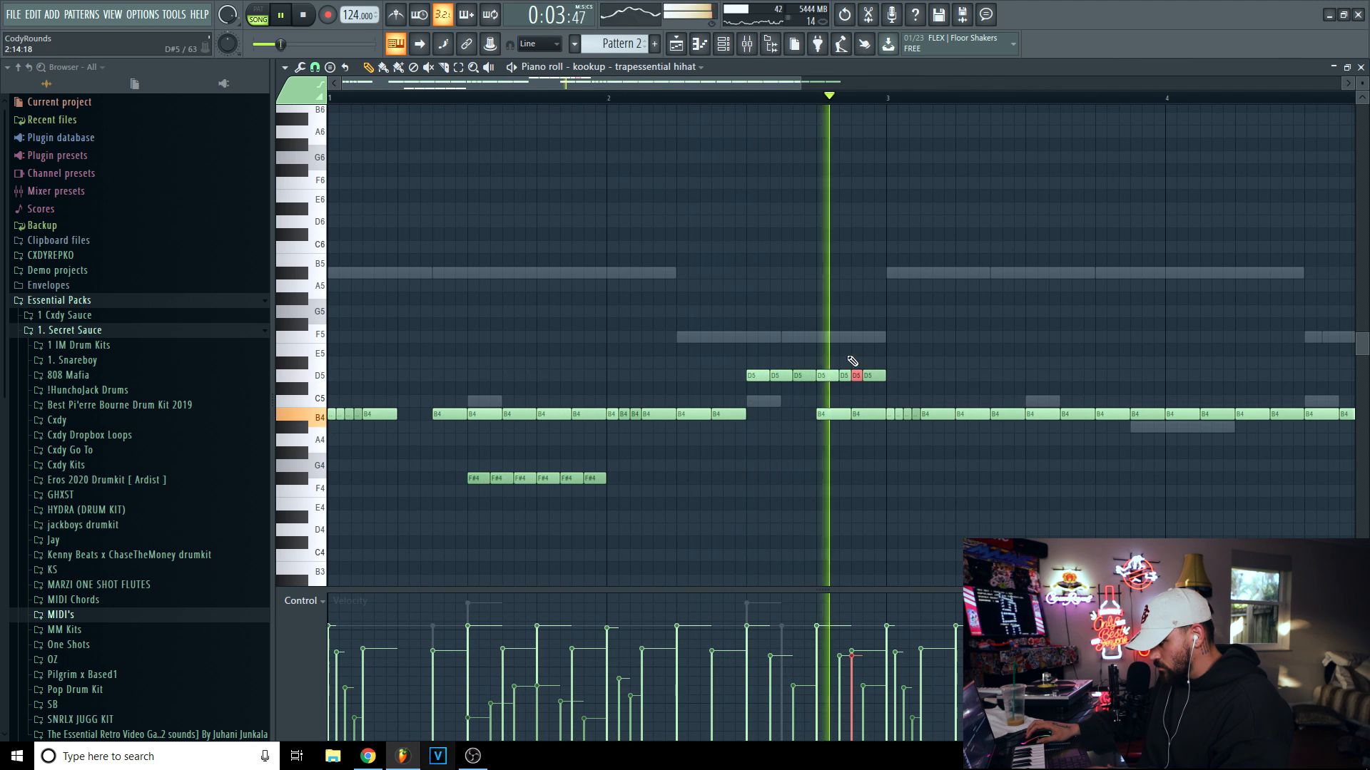
pyautogui.press('space')
pyautogui.press('space')
# Replace bars 3 and 4 with a copy of bars 1 and 2, and put three four-note C#5 rolls from beat 3 of bar 3.
pyautogui.rightClick(963, 370)
pyautogui.press('space')
pyautogui.press('space')
pyautogui.moveTo(605, 98); pyautogui.dragTo(331, 98)
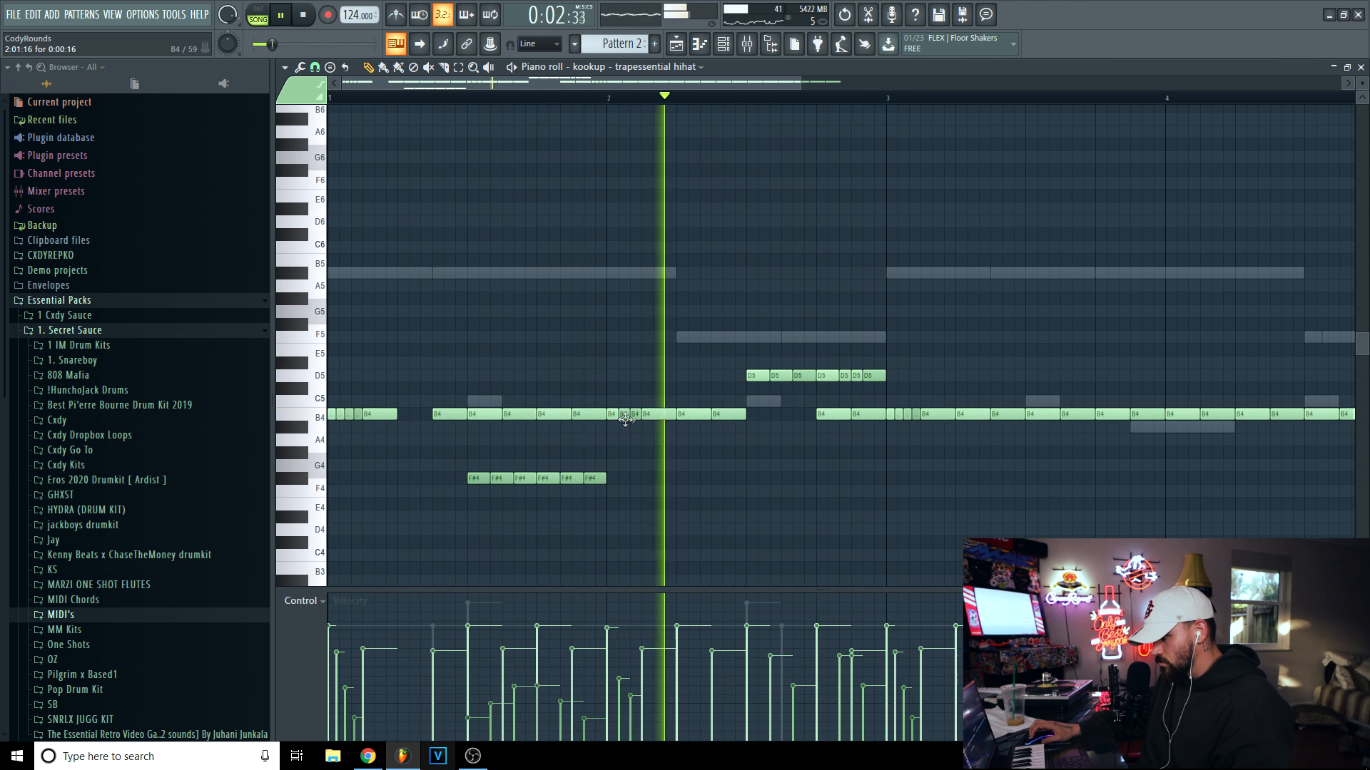
pyautogui.scroll(-4, 810, 281)
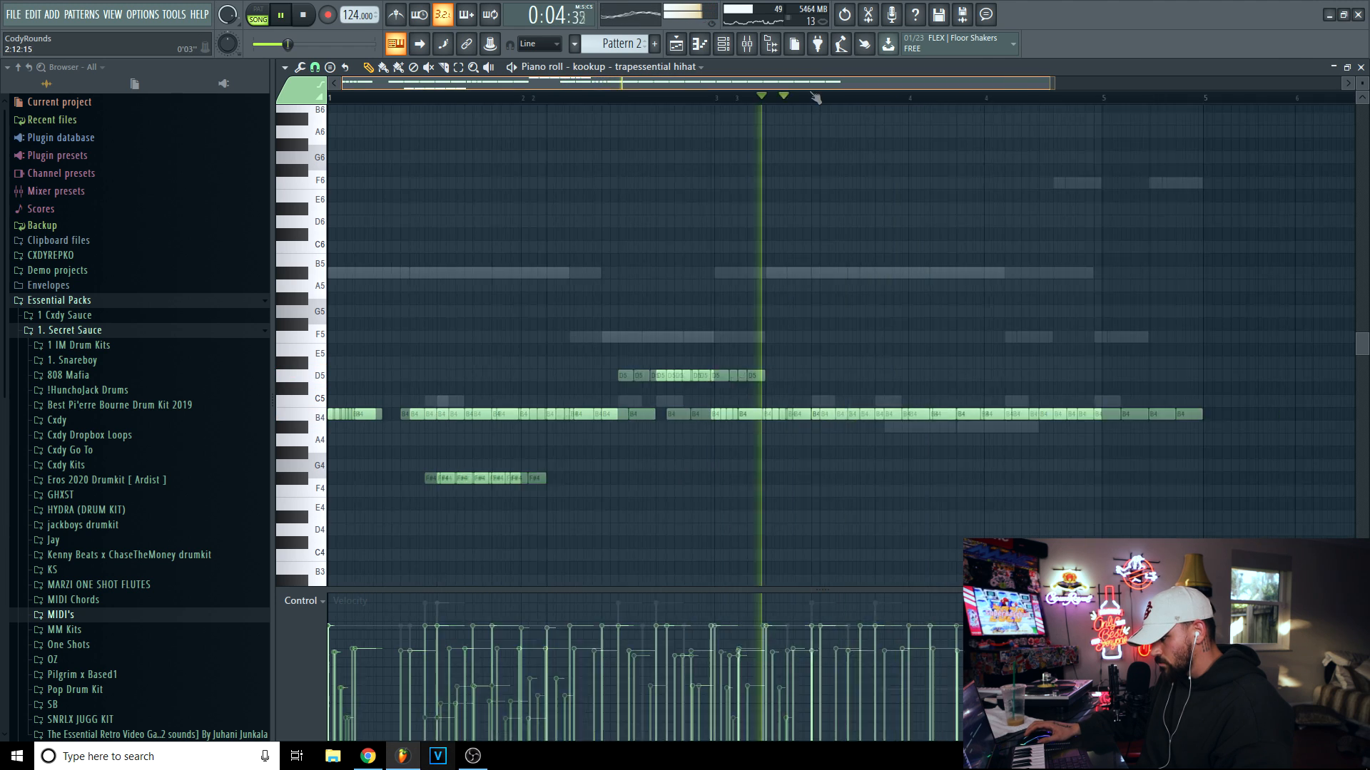
pyautogui.press('space')
pyautogui.moveTo(697, 416); pyautogui.dragTo(1038, 417)
pyautogui.hotkey('ctrl', 'a')
pyautogui.hotkey('ctrl', 'b')
pyautogui.hotkey('ctrl', 'd')
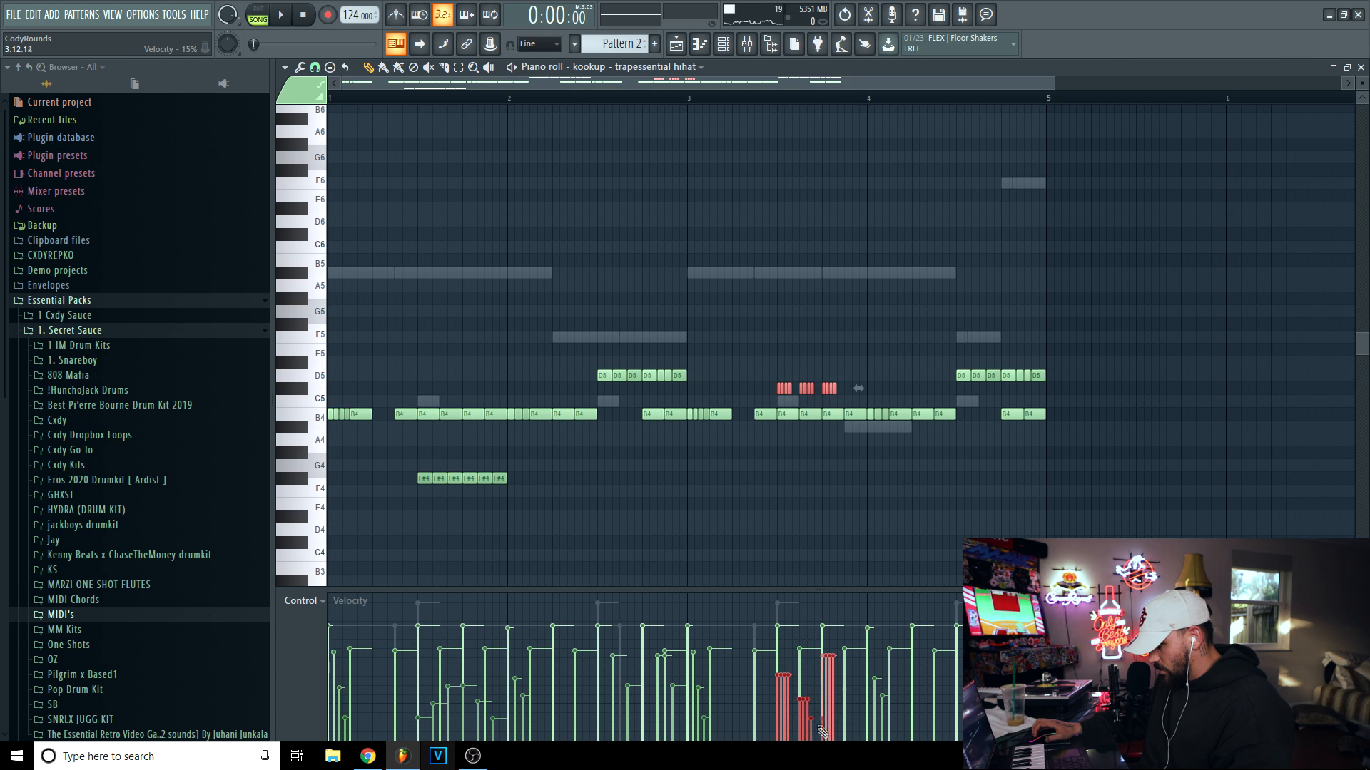
# Set the third C#5 roll to the lowest velocity so the three rolls step down, and play from bar 3.
pyautogui.press('space')
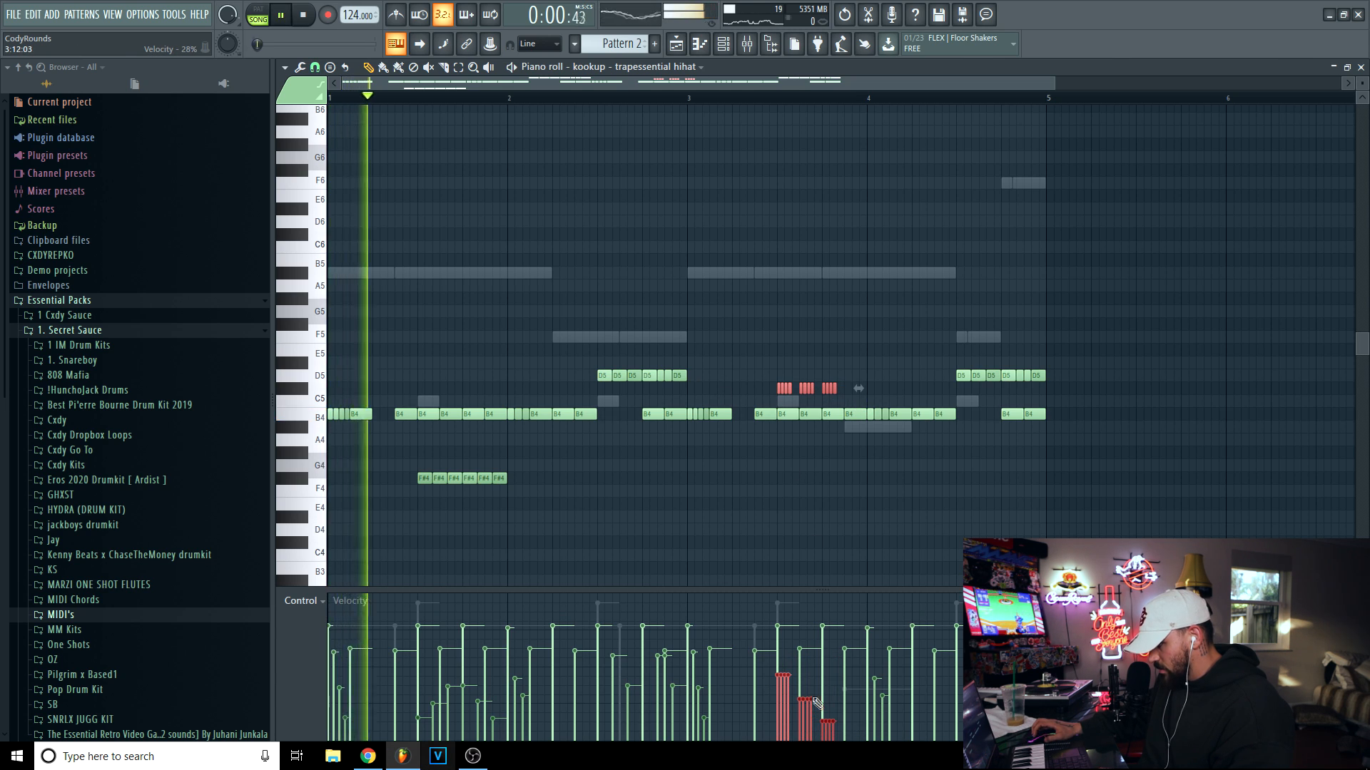
pyautogui.click(667, 98)
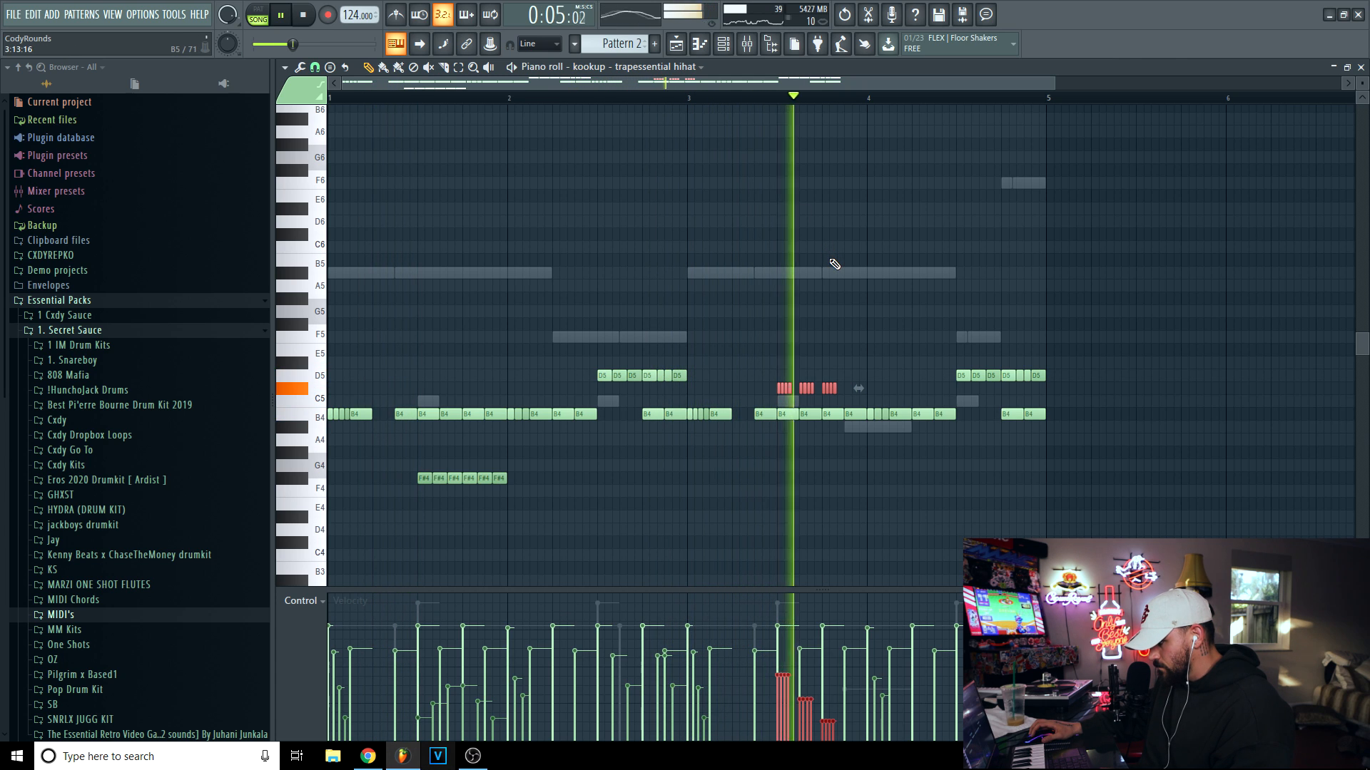
pyautogui.press('space')
pyautogui.press('space')
# Space the three C#5 rolls one beat apart, starting on beat 3 of bar 3 and ending on beat 1 of bar 4.
pyautogui.moveTo(886, 382); pyautogui.dragTo(802, 392)
pyautogui.press('space')
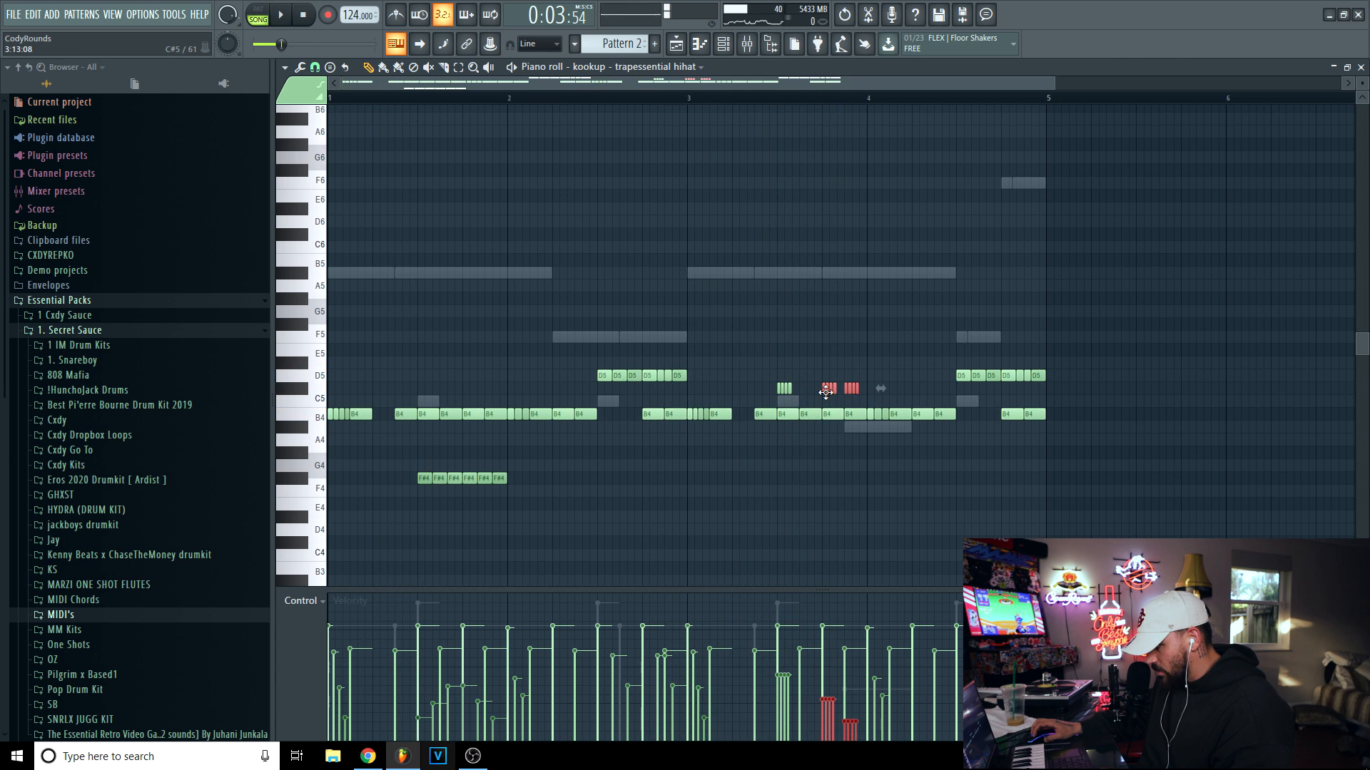
pyautogui.press('space')
pyautogui.moveTo(848, 391); pyautogui.dragTo(772, 372)
pyautogui.press('space')
pyautogui.press('space')
pyautogui.press('space')
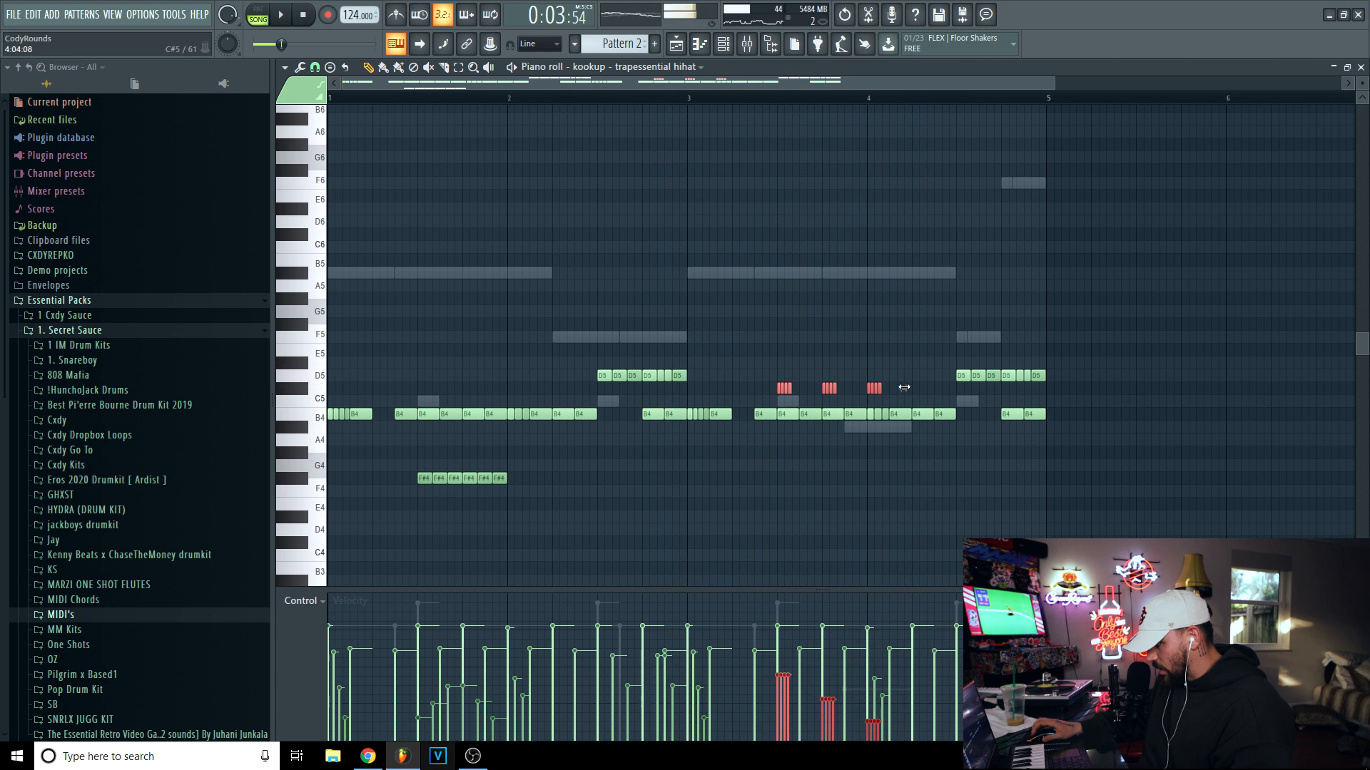
# Try the C#5 rolls six steps apart and move the last two back to one-beat spacing.
pyautogui.moveTo(920, 100); pyautogui.dragTo(894, 299)
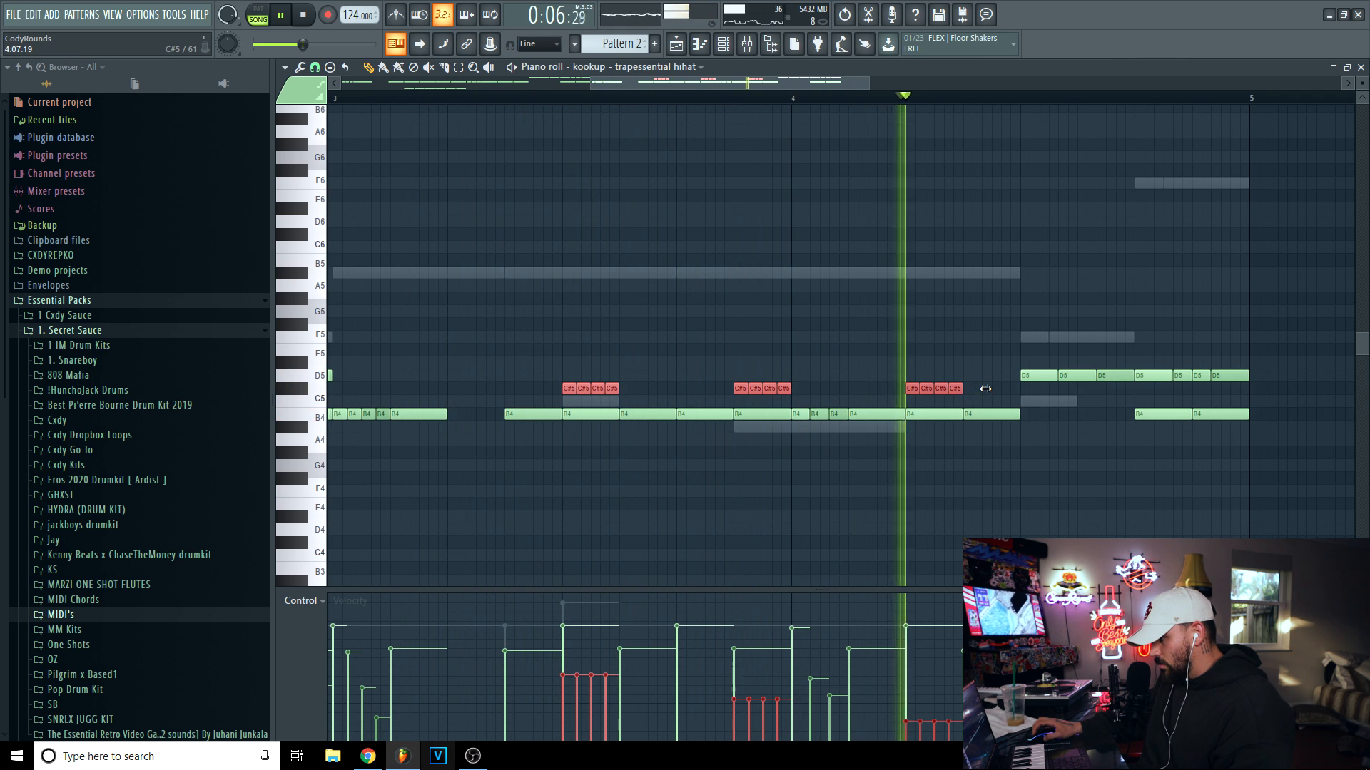
pyautogui.press('space')
pyautogui.moveTo(979, 405); pyautogui.dragTo(735, 371)
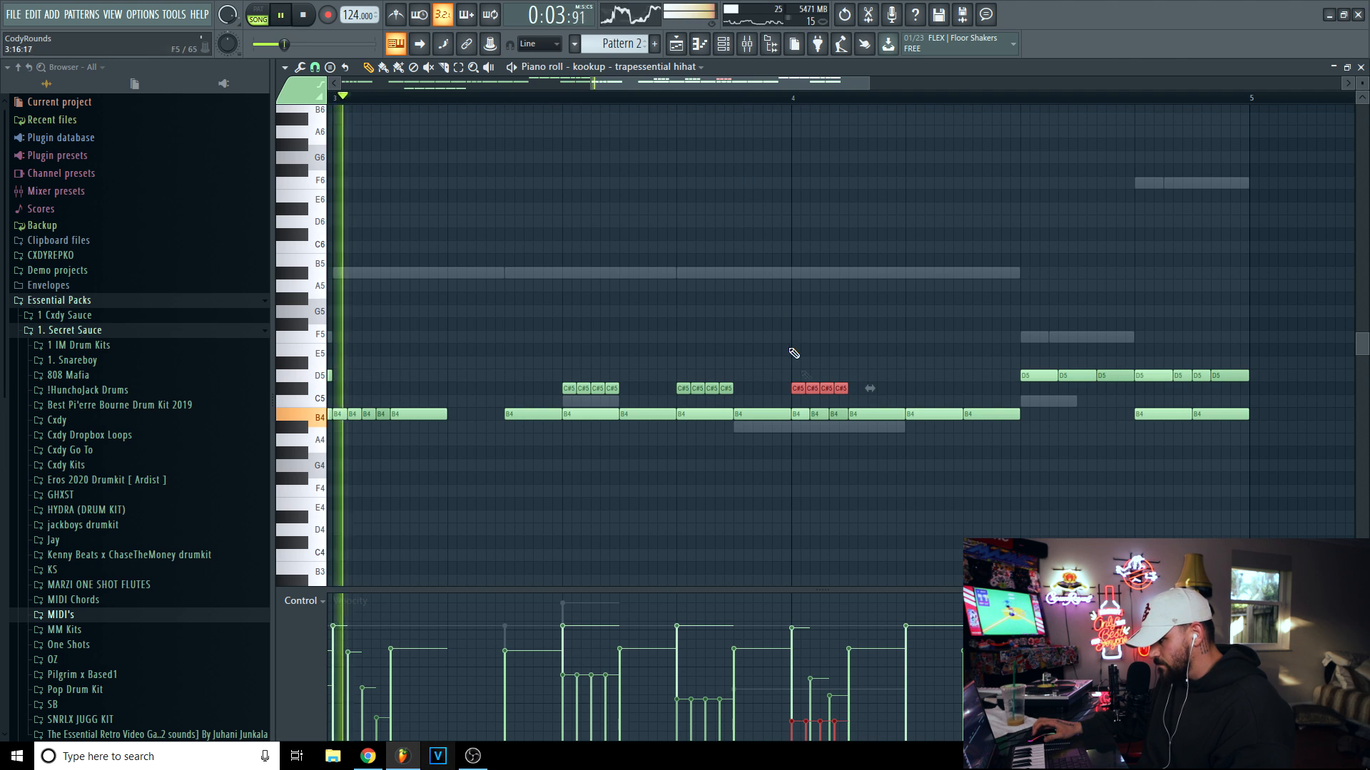
# Move the three C#5 rolls of bars 3 and 4 down to G4, F#4 and F4, one pitch per roll.
pyautogui.moveTo(888, 407); pyautogui.dragTo(602, 479)
pyautogui.click(742, 477)
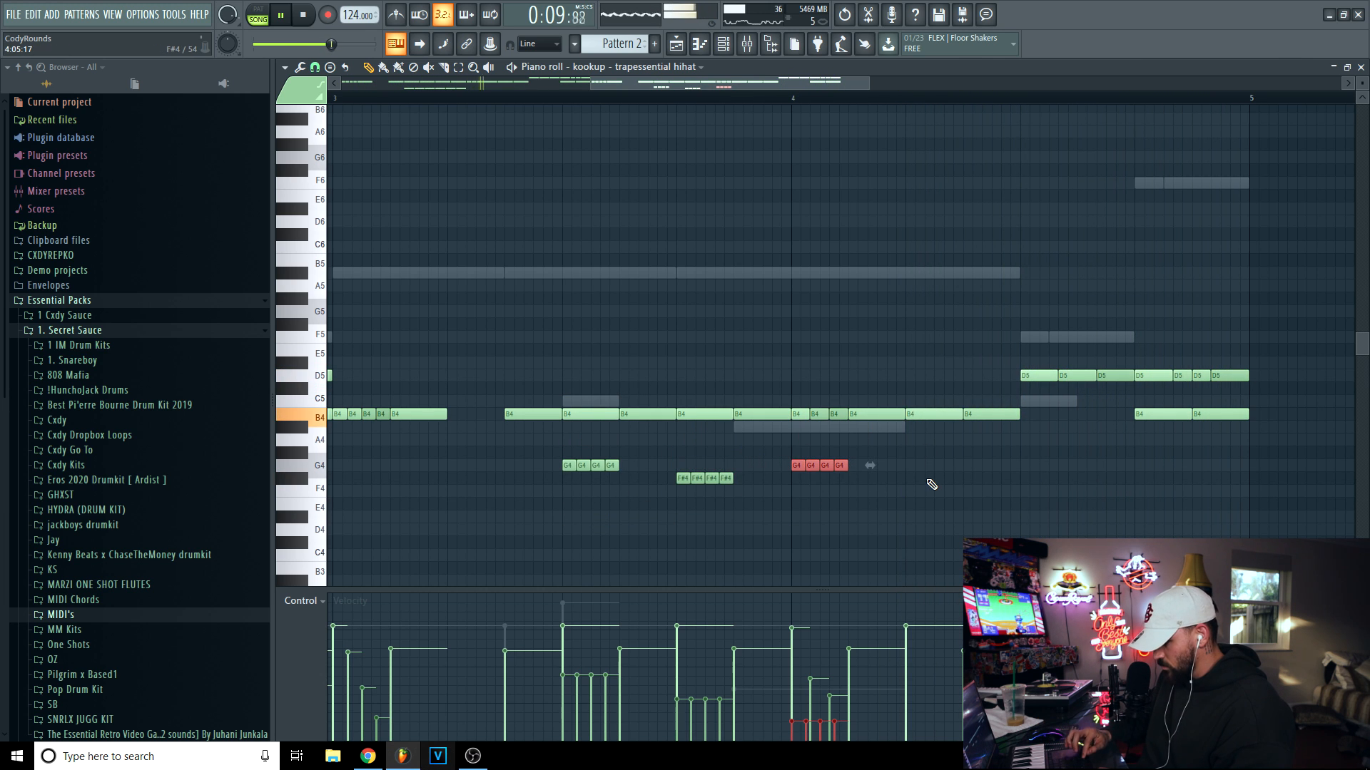
pyautogui.press('space')
pyautogui.scroll(-2, 656, 84)
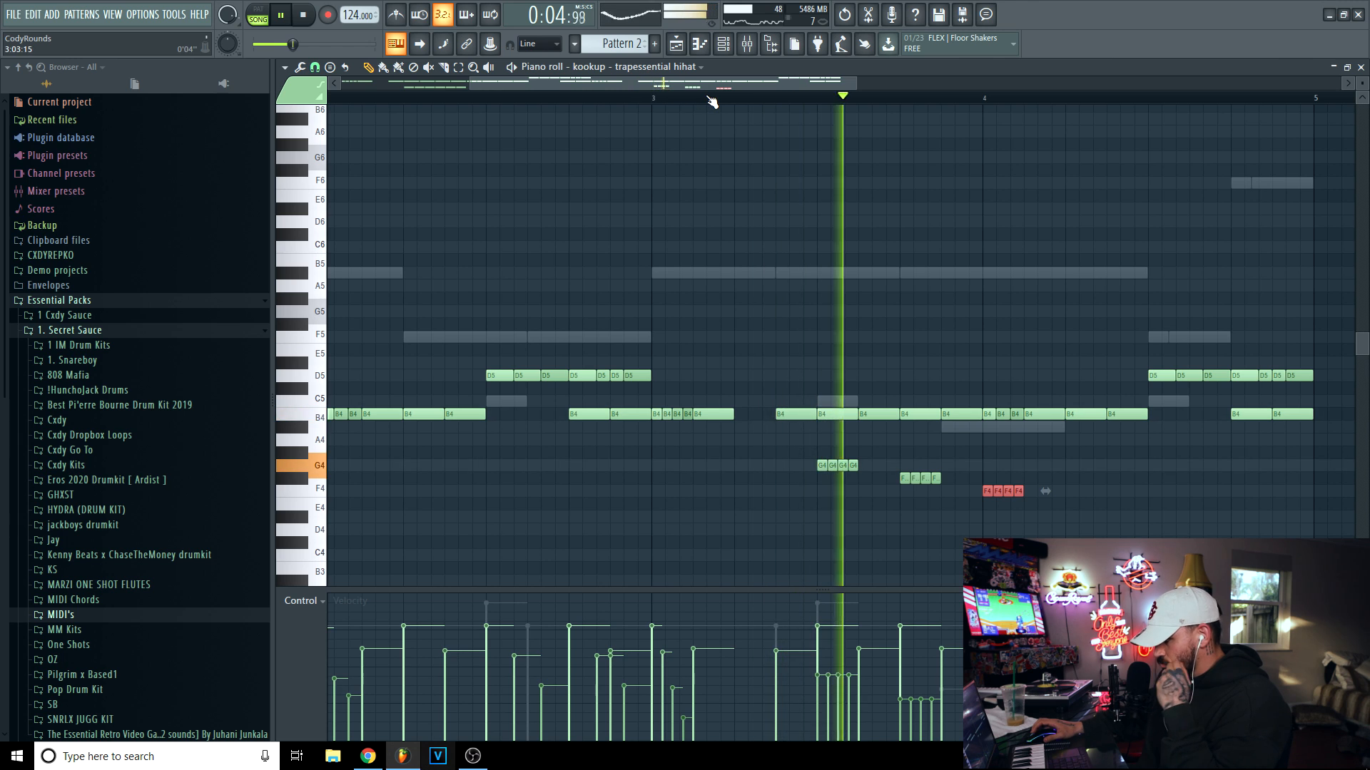
# Lower the velocities of the G4, F#4 and F4 rolls together and play the pattern through.
pyautogui.moveTo(960, 448); pyautogui.dragTo(670, 486)
pyautogui.press('space')
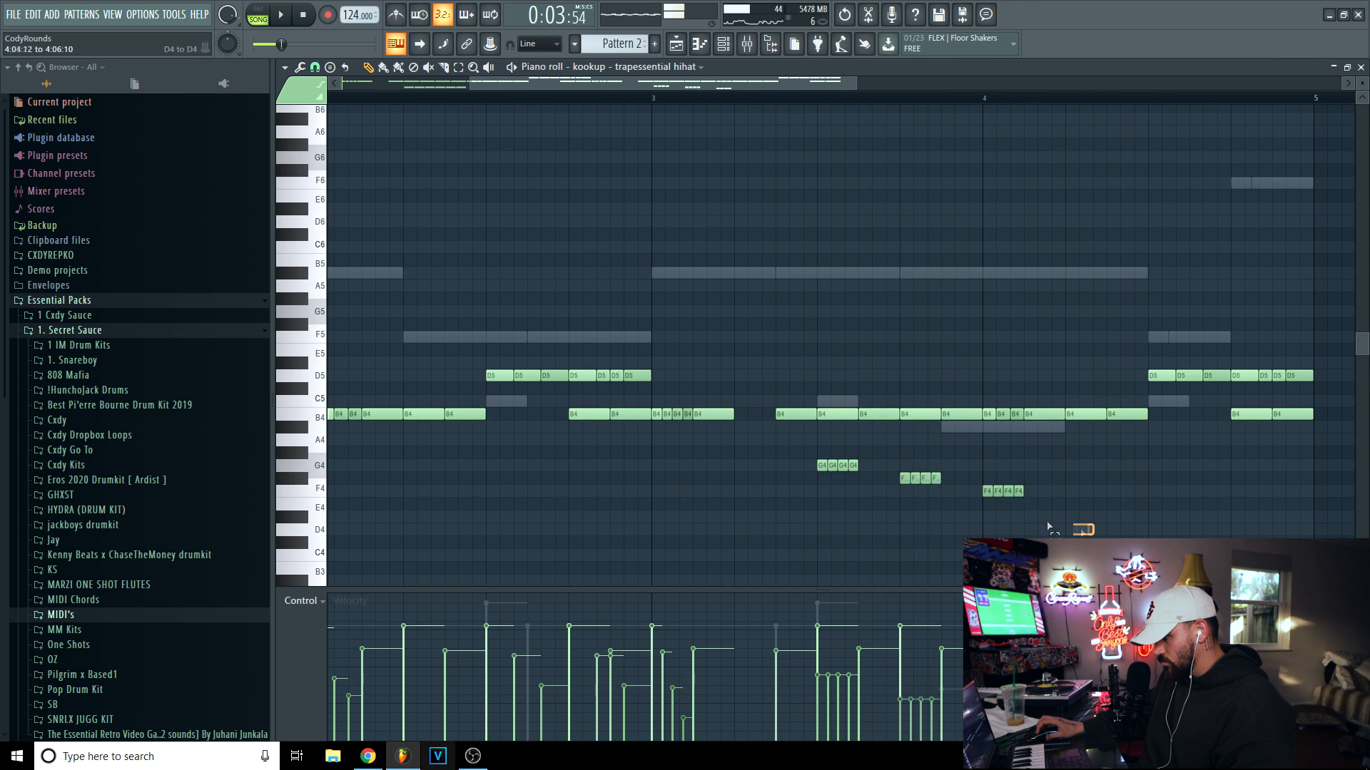
pyautogui.press('space')
pyautogui.moveTo(815, 689); pyautogui.dragTo(936, 721)
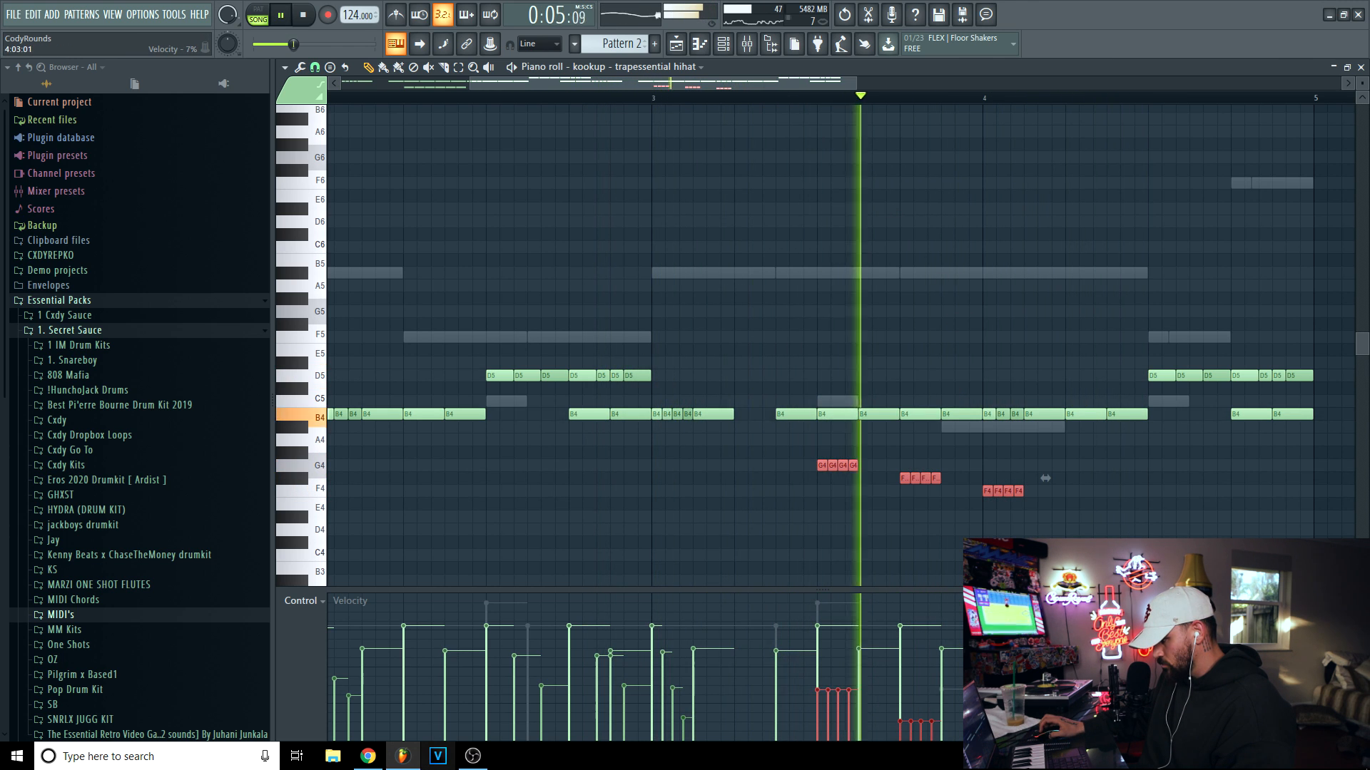
pyautogui.keyDown('ctrl'); pyautogui.click(1109, 520); pyautogui.keyUp('ctrl')
pyautogui.scroll(-3, 919, 86)
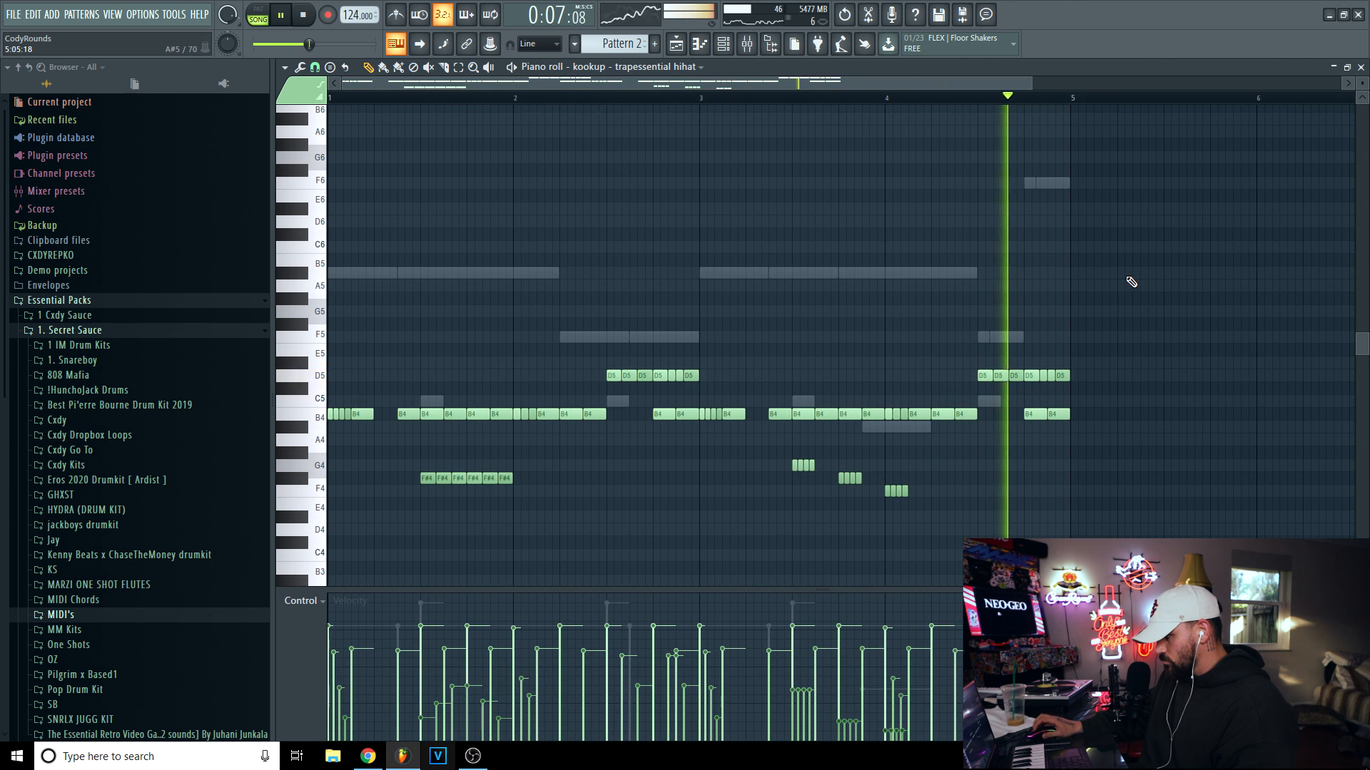
pyautogui.scroll(-2, 983, 80)
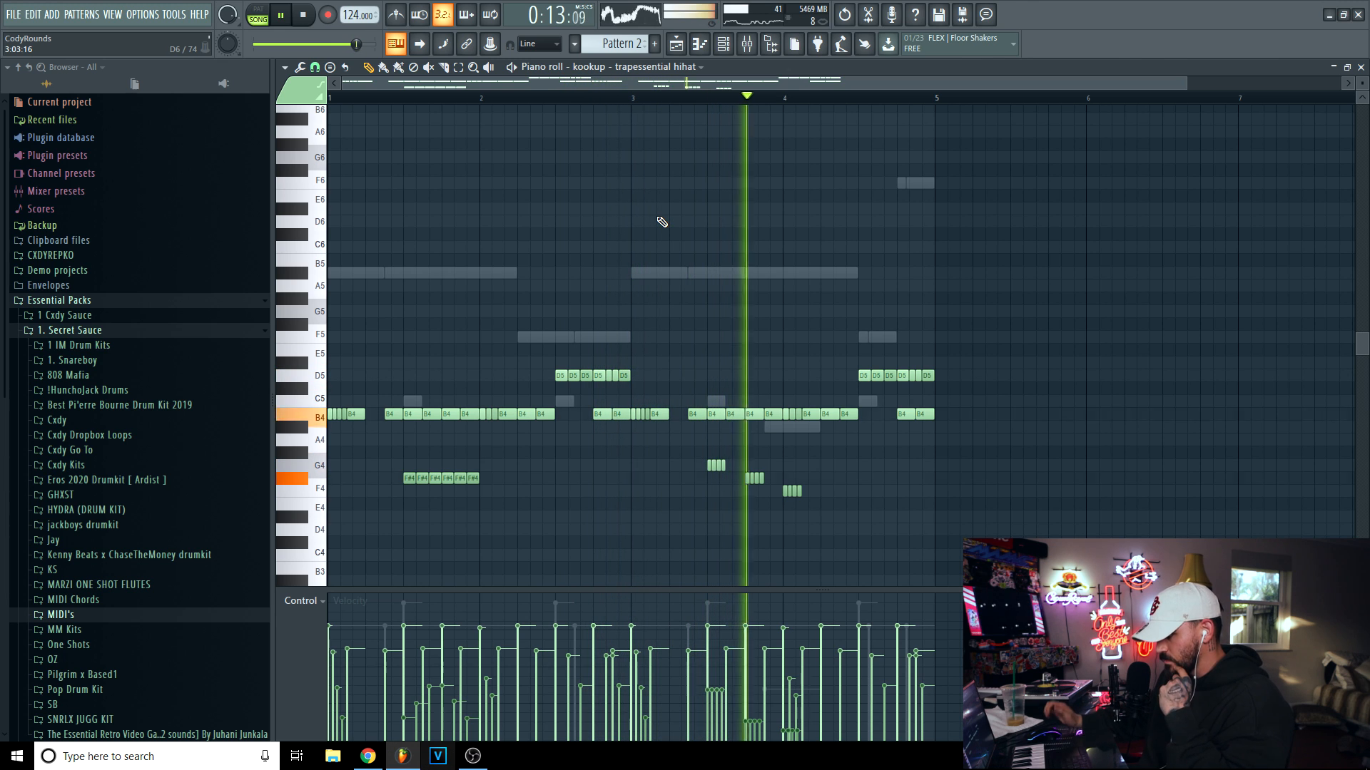
pyautogui.press('space')
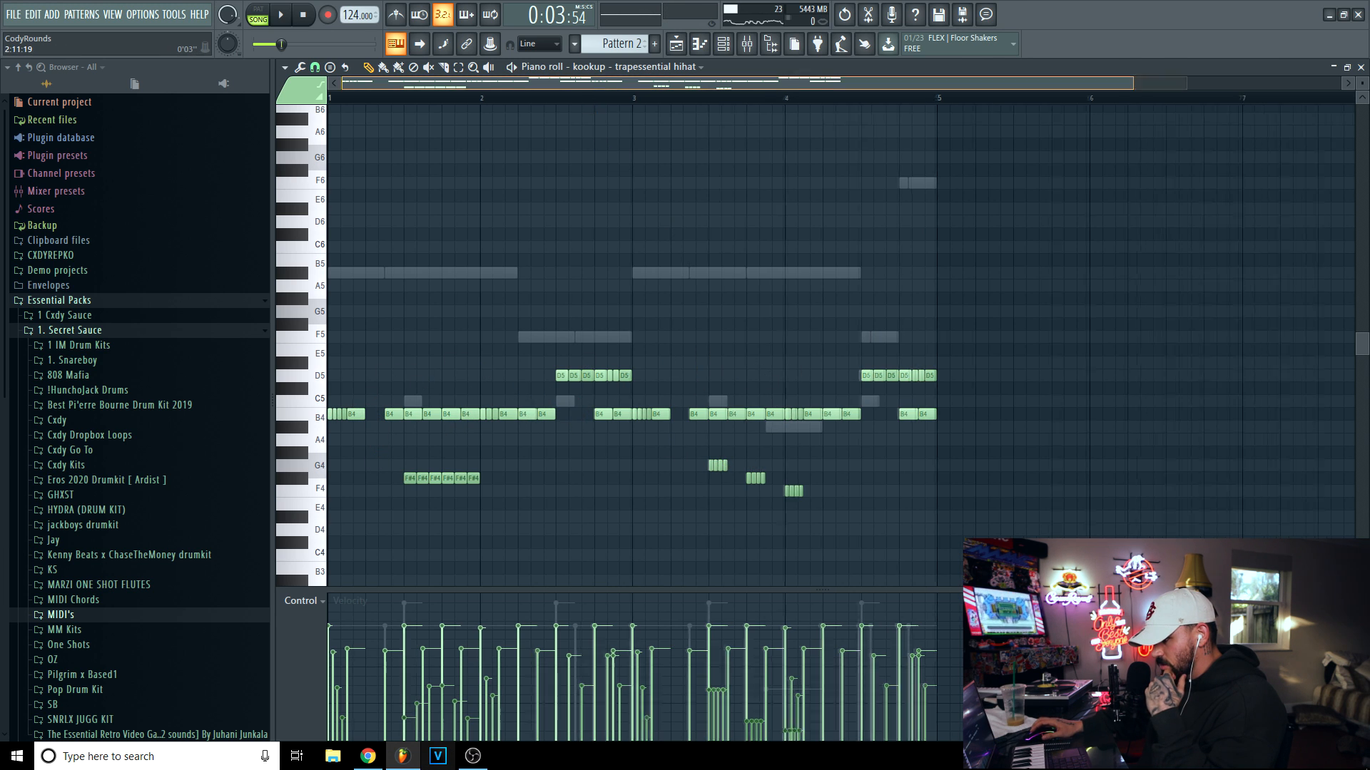
# Lead bar 1's F#4 run with an F#4 note half a beat earlier and delete the B4 notes above the run.
pyautogui.scroll(4, 585, 100)
pyautogui.scroll(-2, 584, 100)
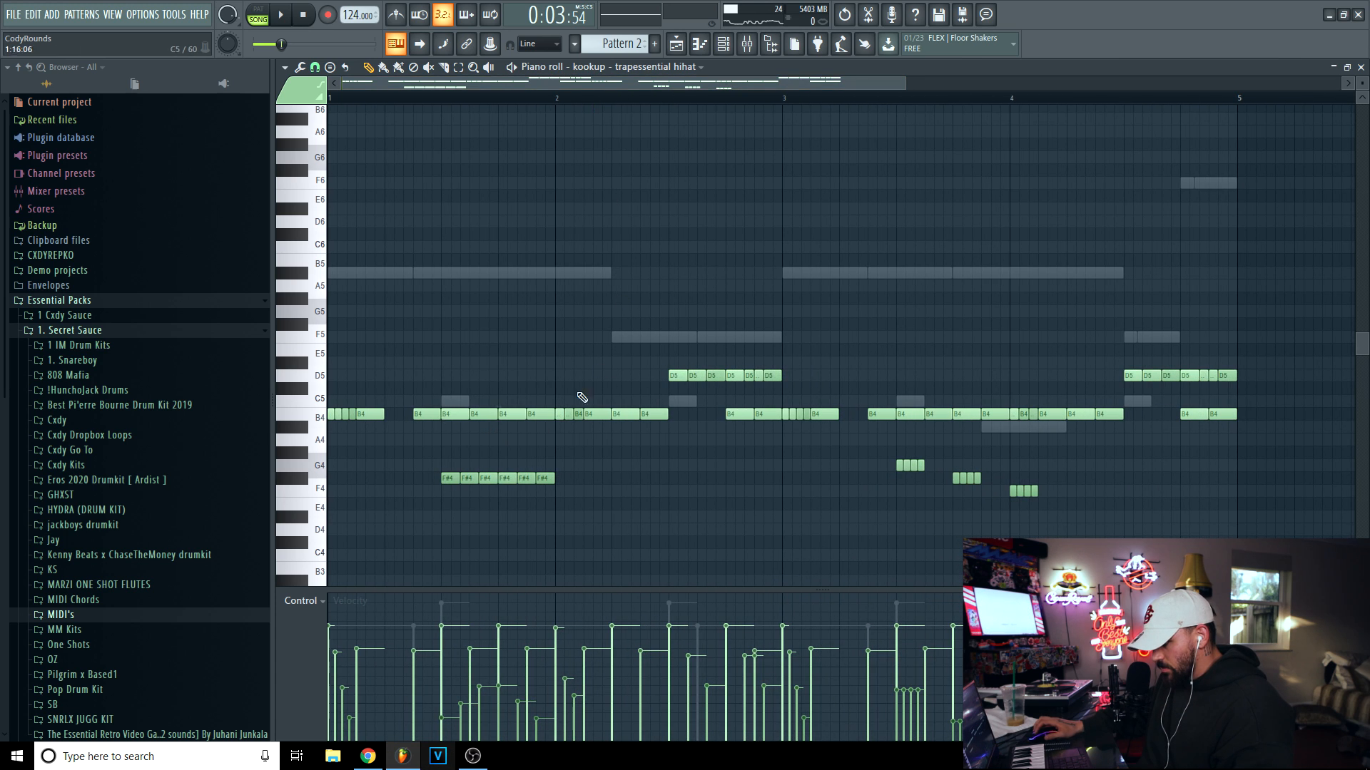
pyautogui.scroll(-1, 567, 115)
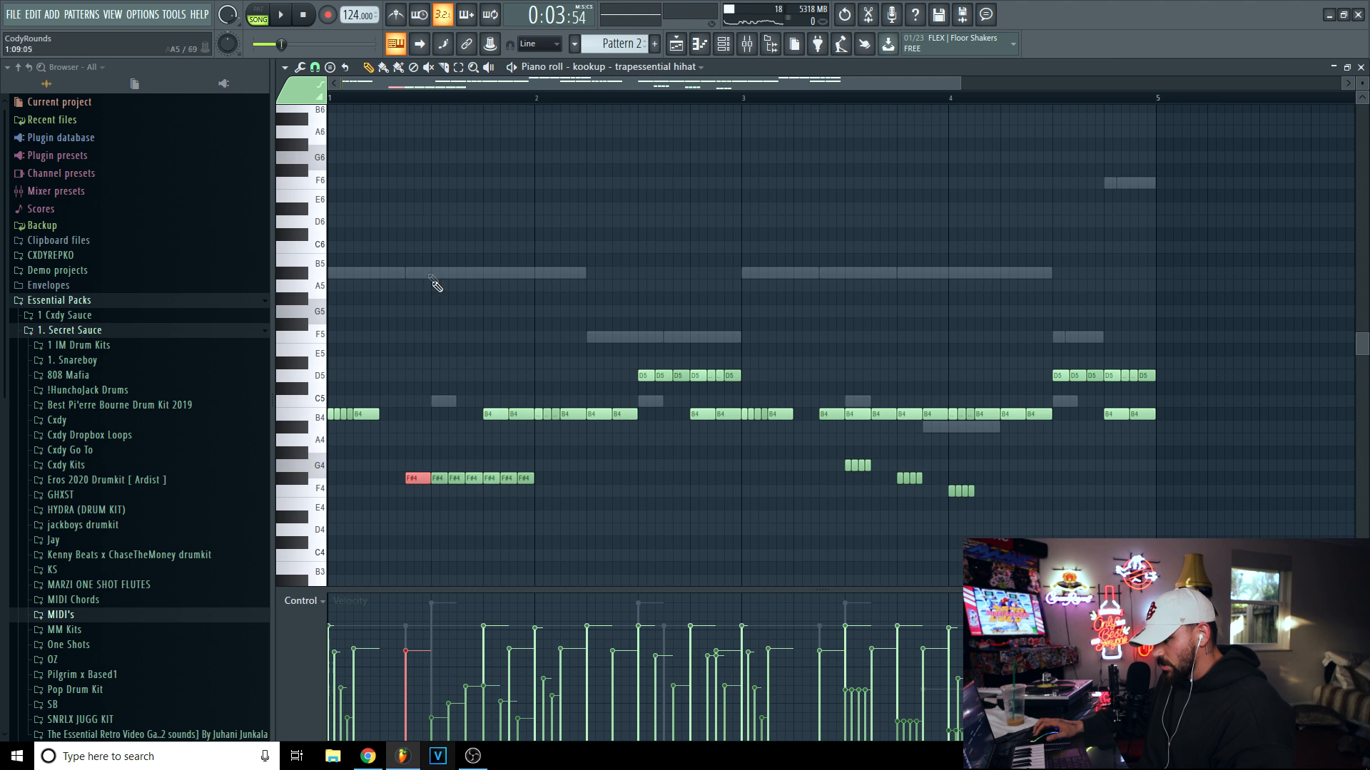
pyautogui.press('space')
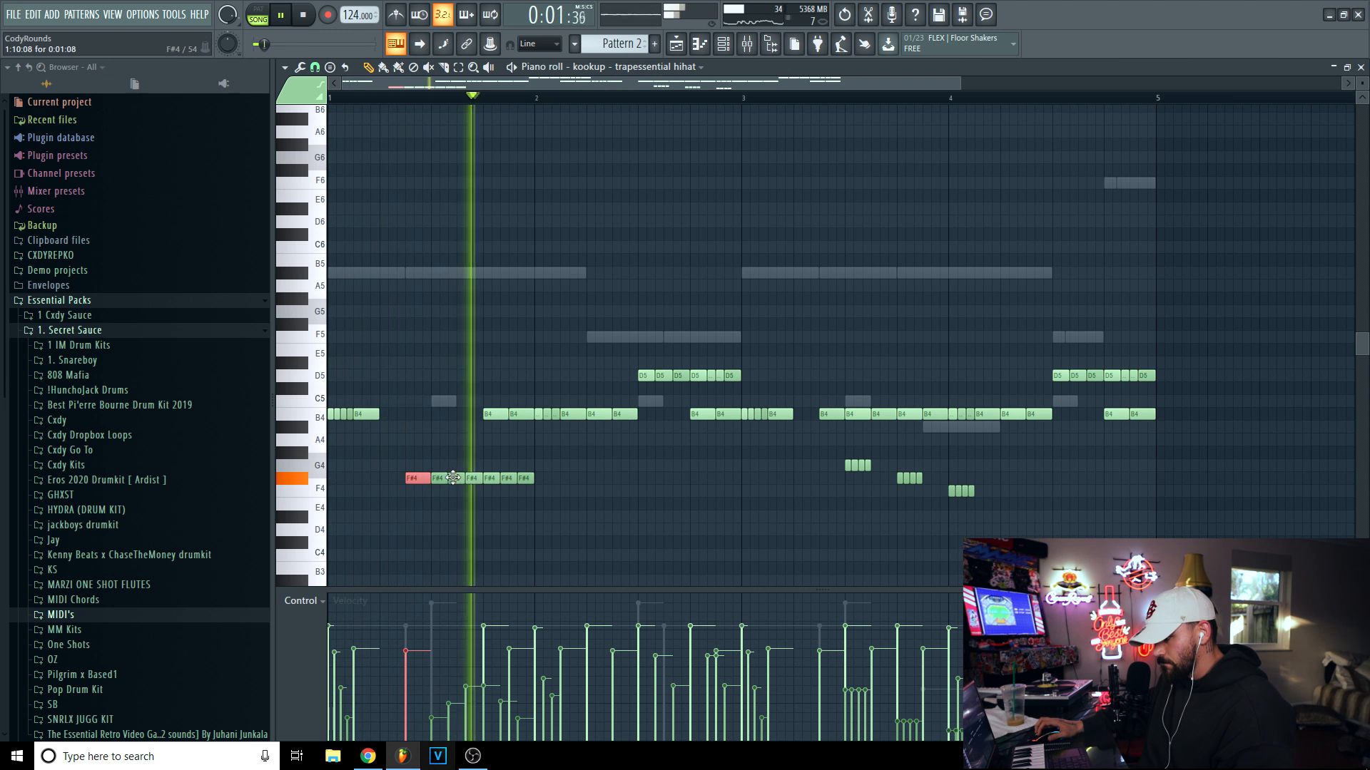
pyautogui.rightClick(519, 416)
pyautogui.rightClick(493, 416)
pyautogui.press('space')
pyautogui.press('space')
# Raise the last three notes of bar 1's F#4 run to A4 and play it back.
pyautogui.moveTo(488, 474); pyautogui.dragTo(518, 441)
pyautogui.press('space')
pyautogui.press('space')
pyautogui.keyDown('ctrl'); pyautogui.click(552, 469); pyautogui.keyUp('ctrl')
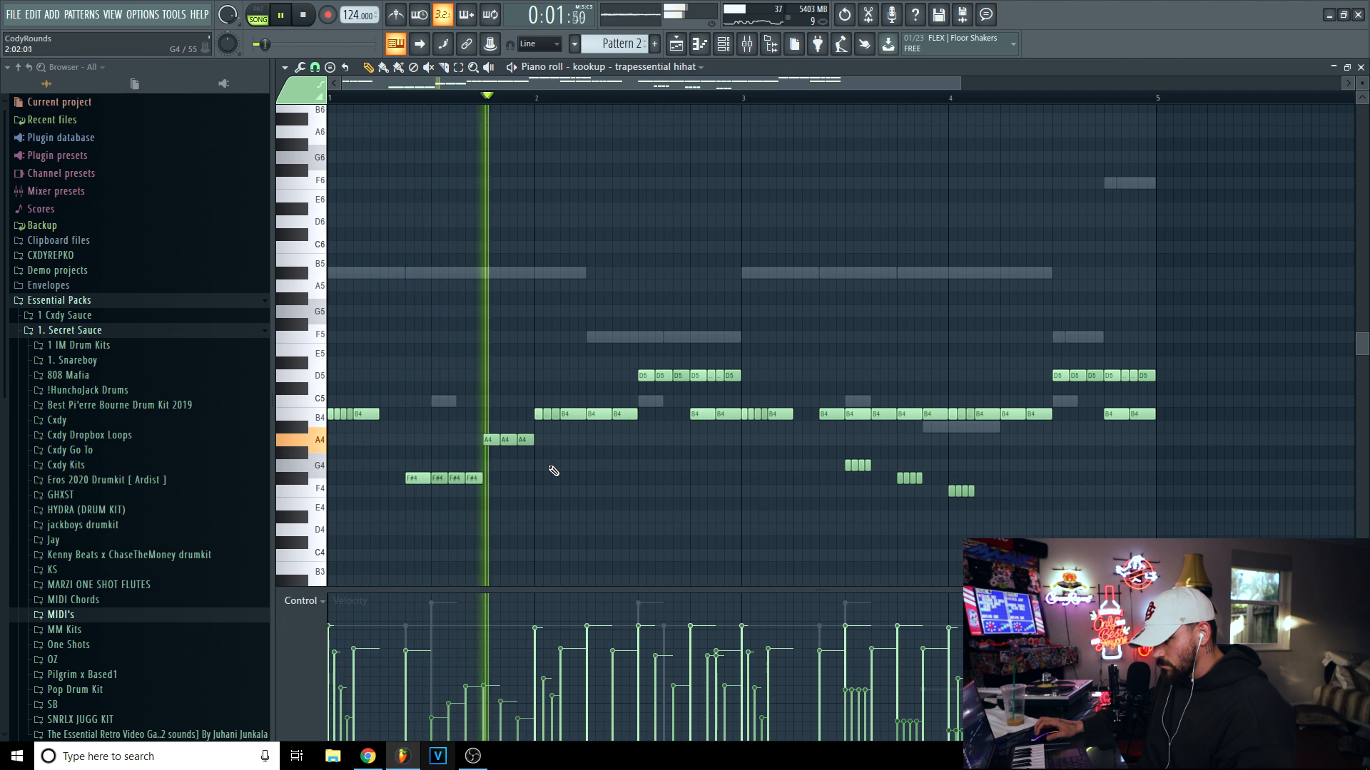
pyautogui.press('space')
pyautogui.press('space')
# Raise the run's velocities and move its third and fourth notes to G4 and G#4 so it climbs to A4.
pyautogui.moveTo(537, 460); pyautogui.dragTo(468, 435)
pyautogui.press('space')
pyautogui.moveTo(541, 508); pyautogui.dragTo(433, 409)
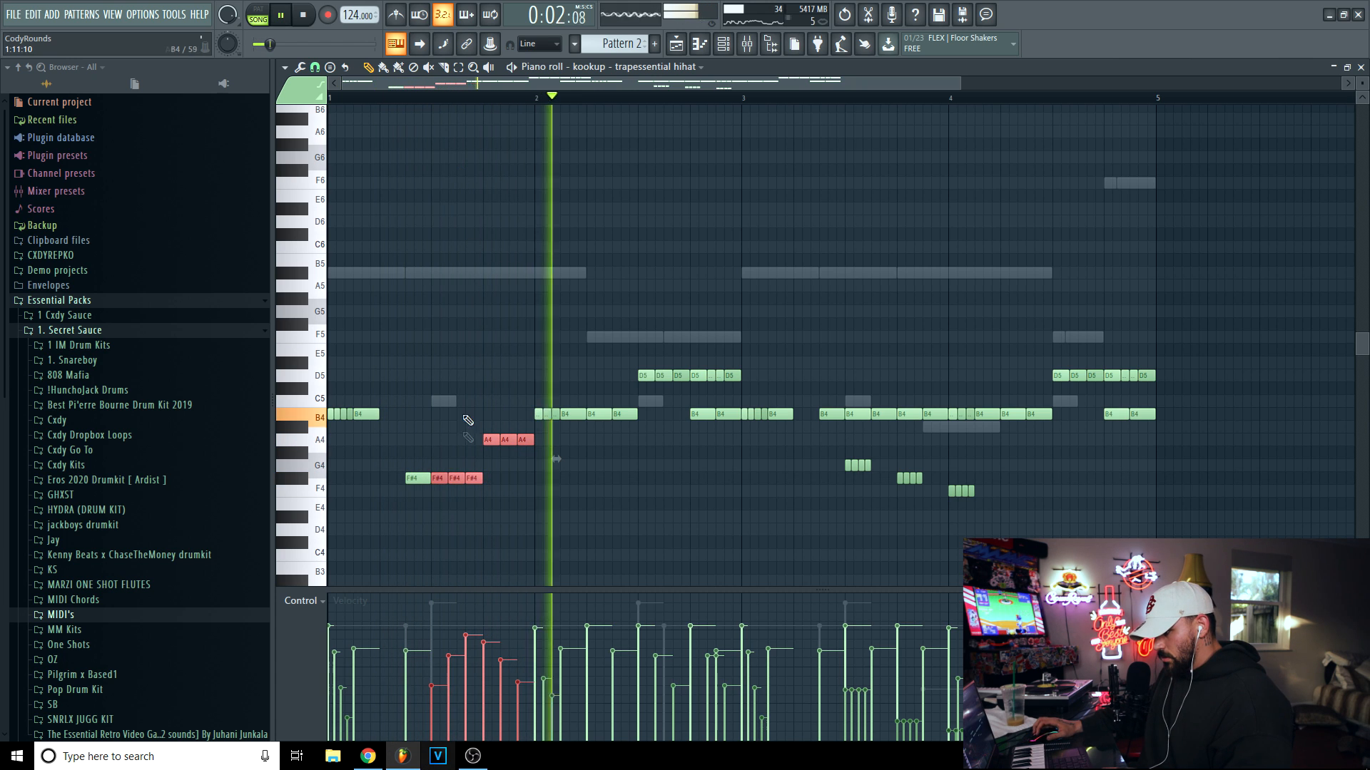
pyautogui.moveTo(457, 478); pyautogui.dragTo(473, 452)
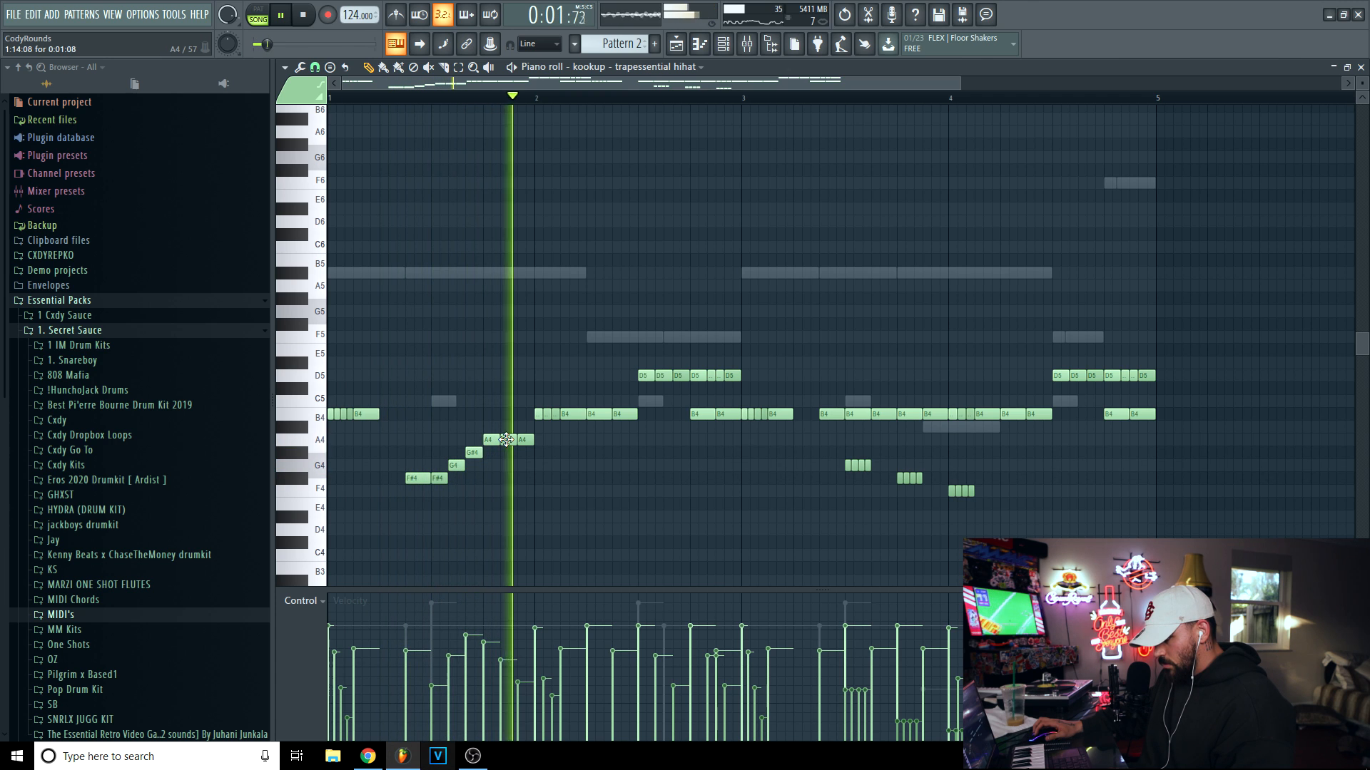
pyautogui.press('space')
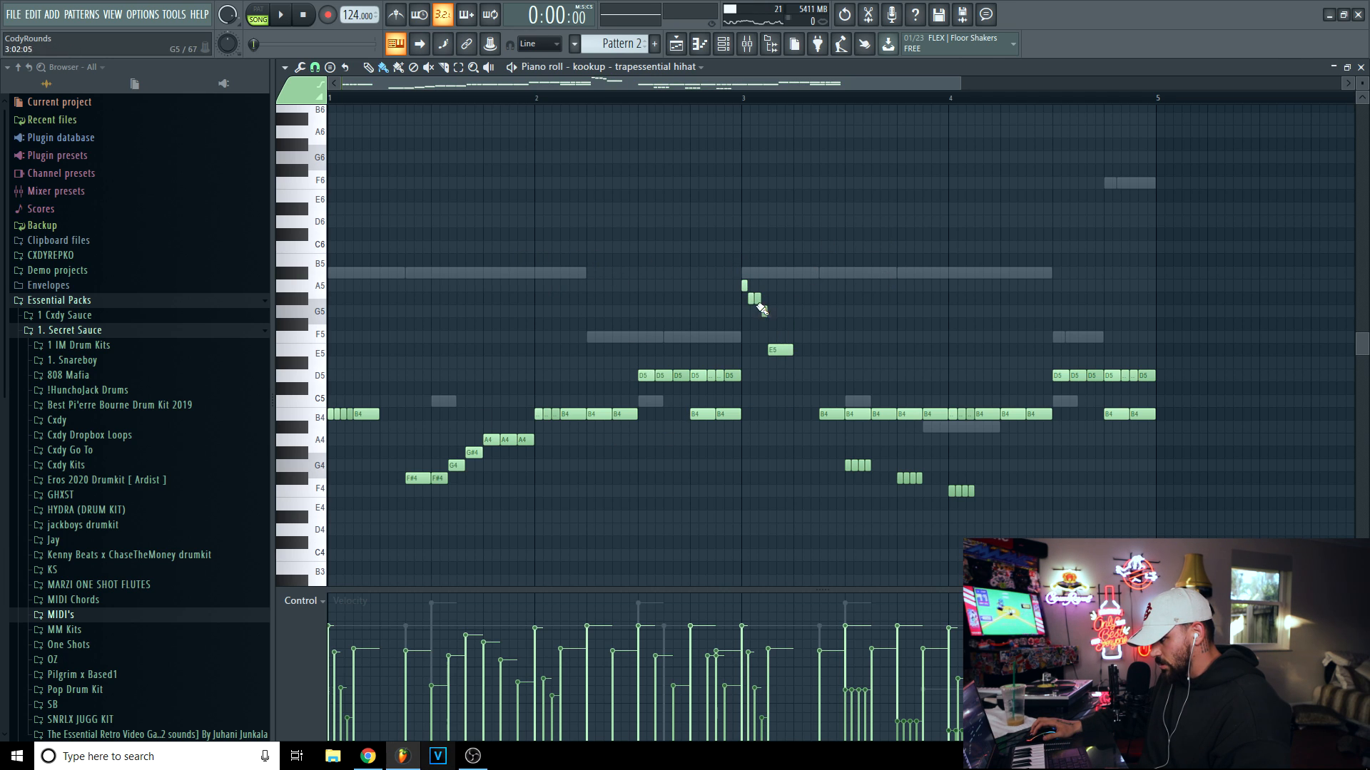
# Turn the opening notes of bar 3 into a descending run from A5 through G#5 and G5 to E5, and play it.
pyautogui.moveTo(837, 380); pyautogui.dragTo(735, 247)
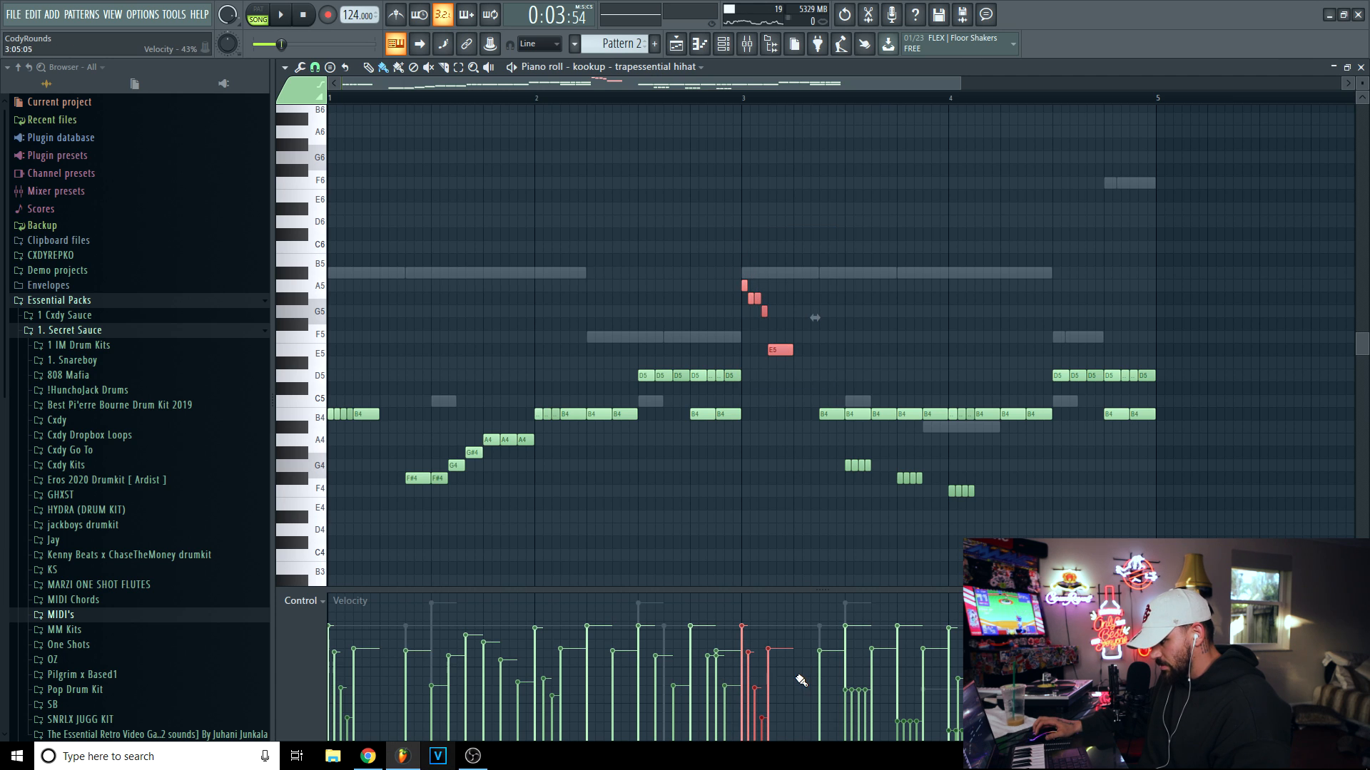
pyautogui.press('space')
pyautogui.press('space')
pyautogui.press('space')
# Duplicate the last two B4 notes of bar 2 onto the first beat of bar 3.
pyautogui.keyDown('ctrl'); pyautogui.click(777, 420); pyautogui.keyUp('ctrl')
pyautogui.moveTo(738, 431); pyautogui.dragTo(705, 410)
pyautogui.hotkey('ctrl', 'b')
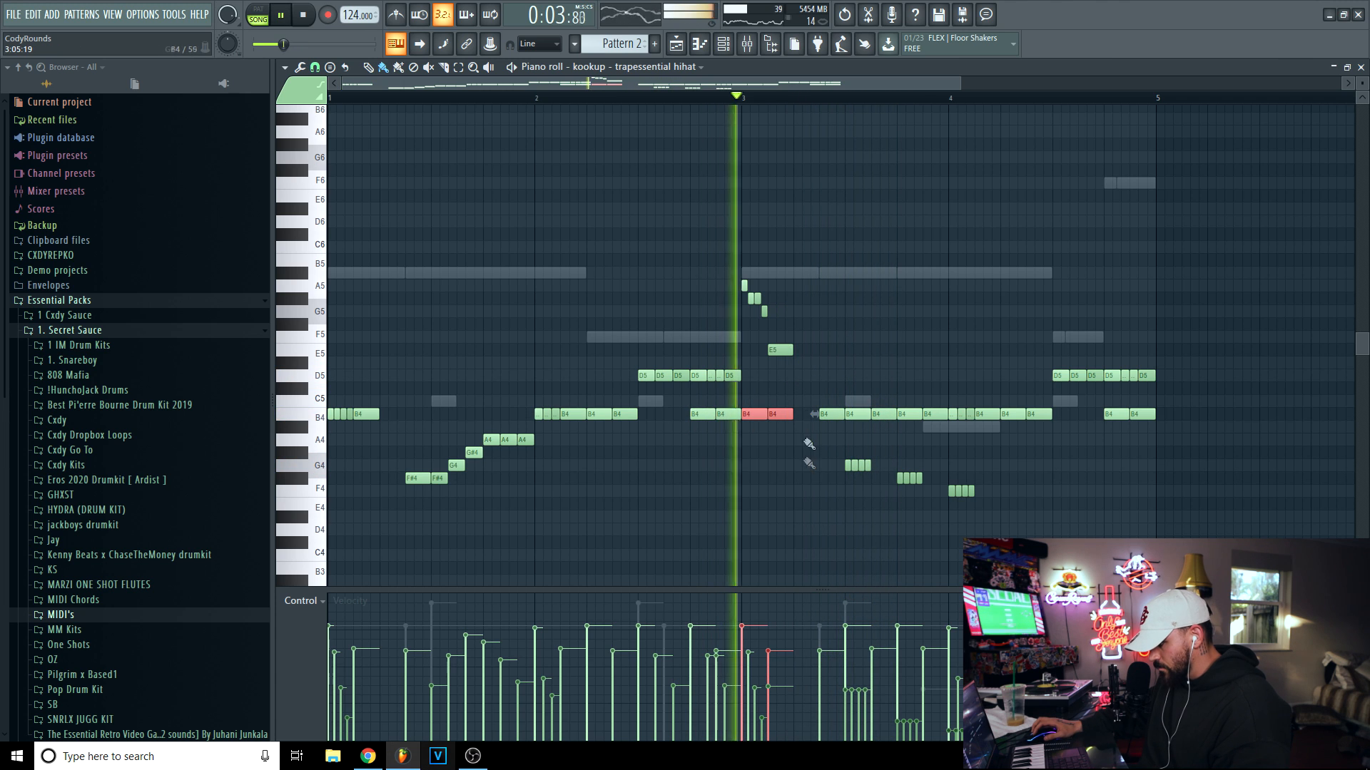
# Transpose bar 3's descending run down one octave so it falls from A4 to E4.
pyautogui.moveTo(813, 382); pyautogui.dragTo(747, 269)
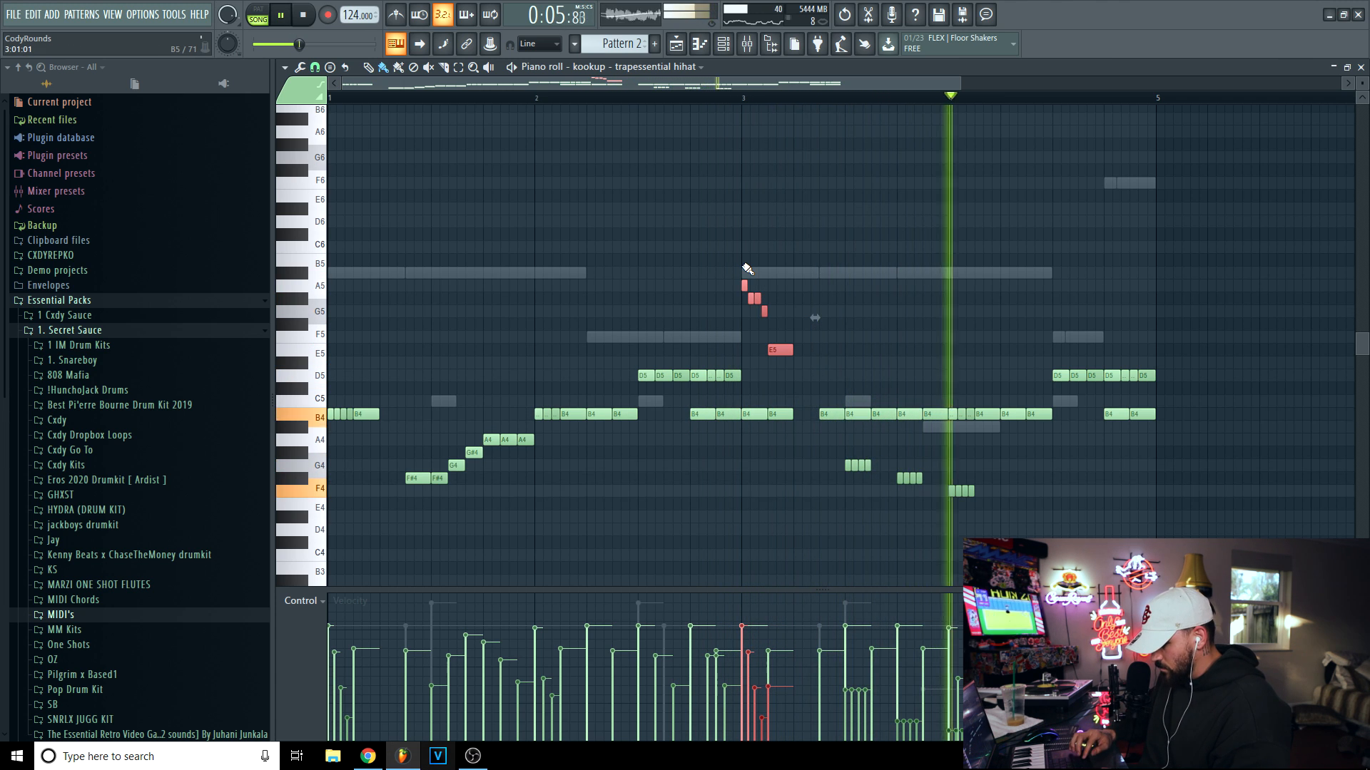
pyautogui.hotkey('ctrl', 'Down')
pyautogui.press('space')
pyautogui.press('space')
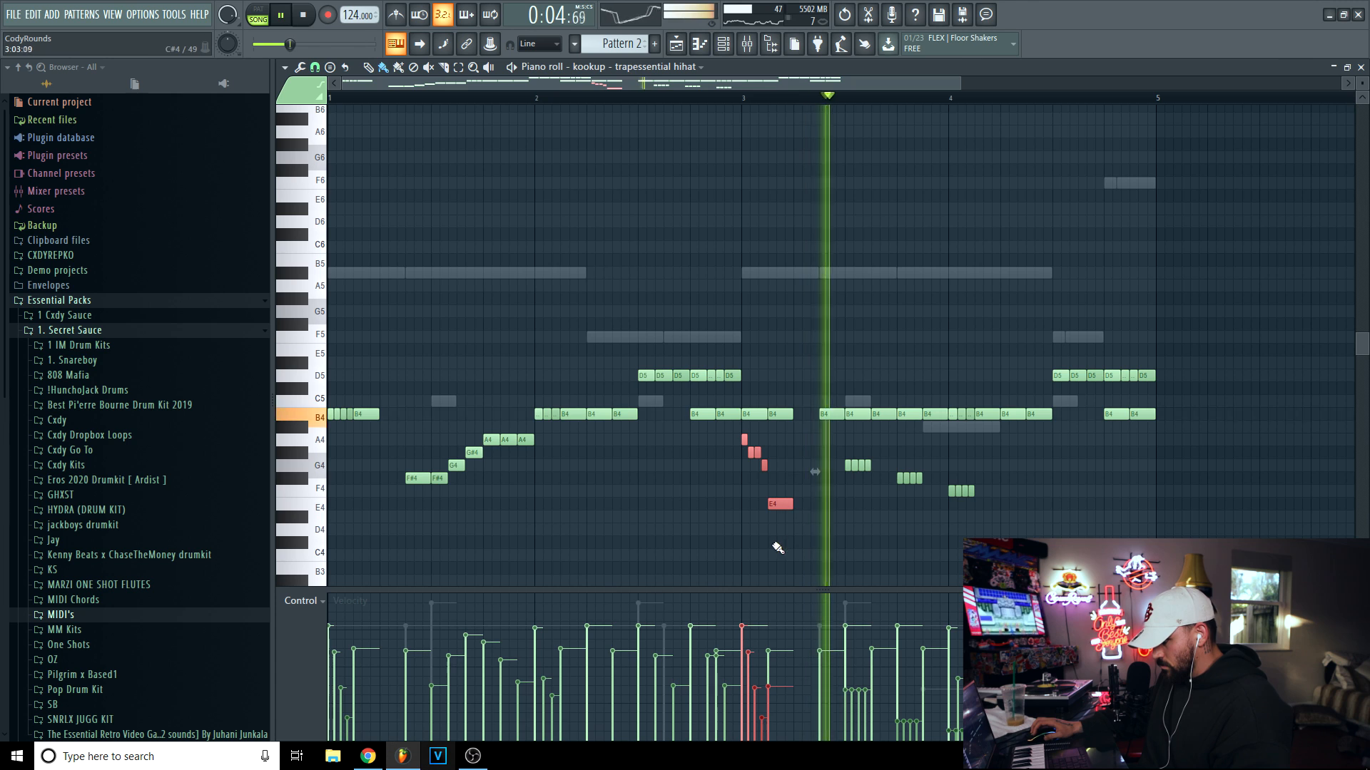
# Shift the descending run one beat later in bar 3 and delete the B4 note above its last note.
pyautogui.moveTo(780, 508); pyautogui.dragTo(833, 512)
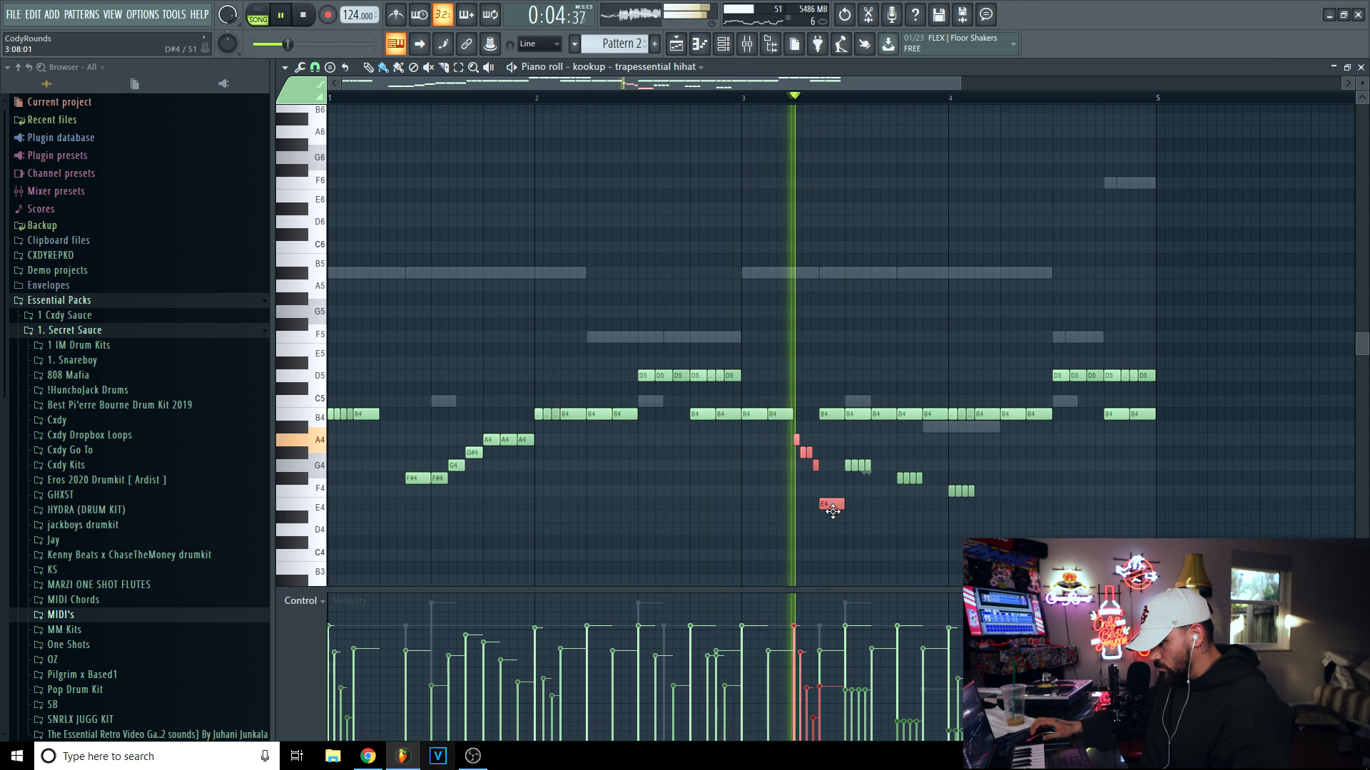
pyautogui.rightClick(830, 415)
pyautogui.press('space')
pyautogui.press('space')
pyautogui.keyDown('ctrl'); pyautogui.click(845, 498); pyautogui.keyUp('ctrl')
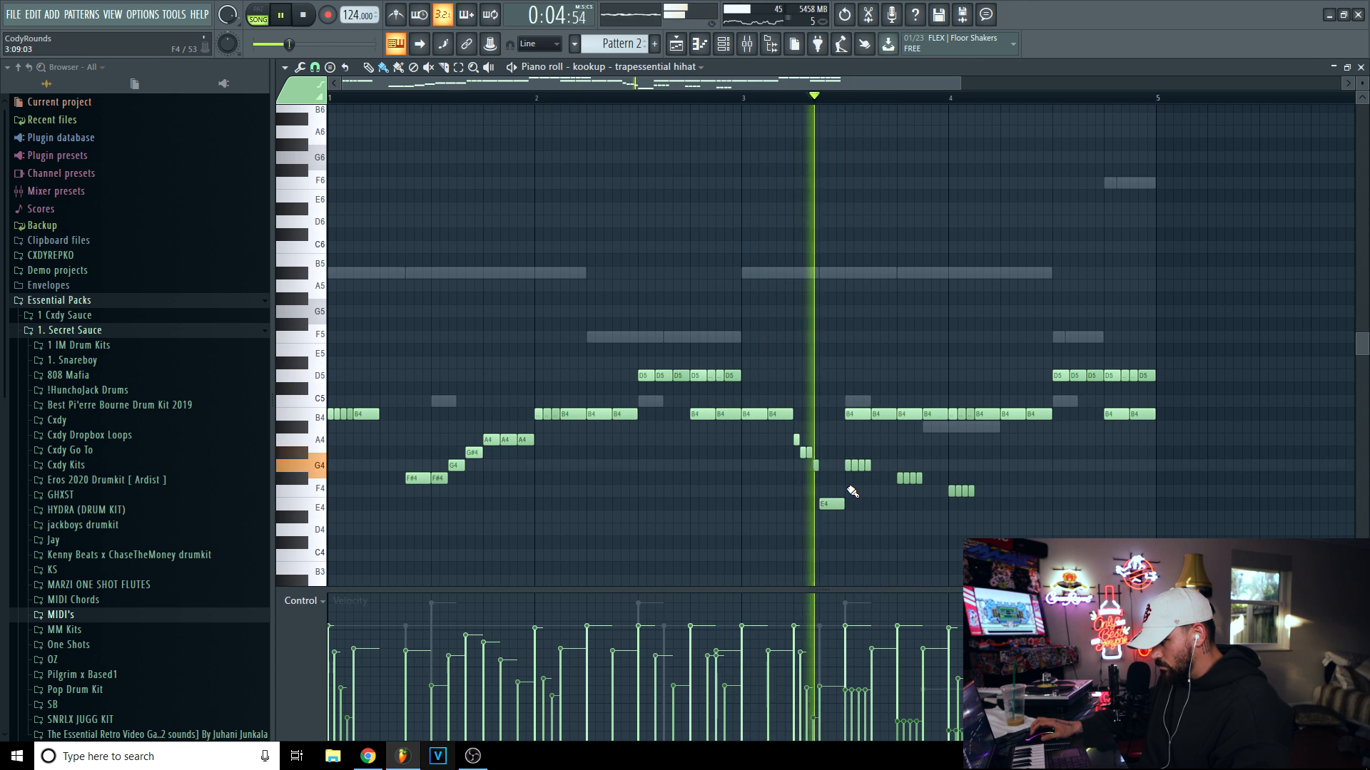
# Raise the descending run's last note to F#4, delete the F4 roll at the start of bar 4, and play the pattern.
pyautogui.moveTo(833, 506); pyautogui.dragTo(833, 480)
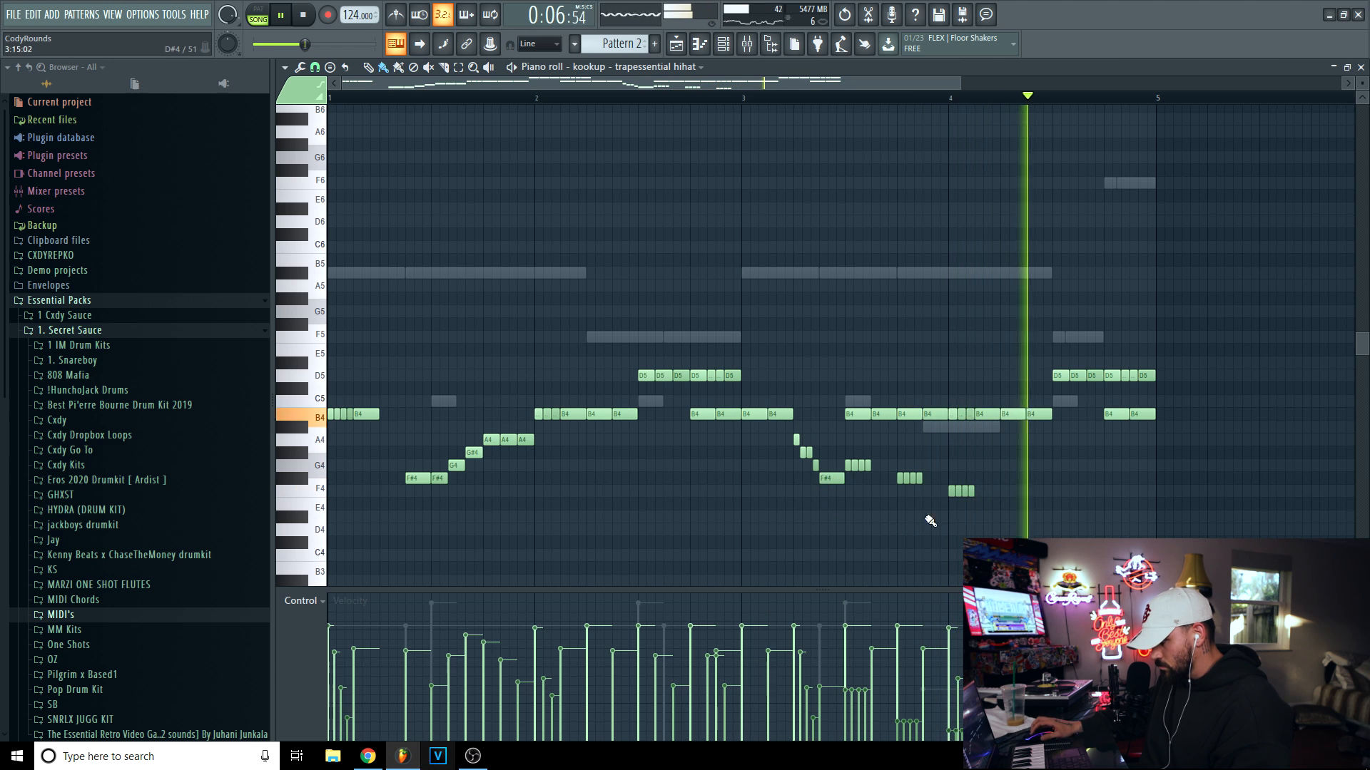
pyautogui.moveTo(993, 502); pyautogui.dragTo(943, 487)
pyautogui.press('Delete')
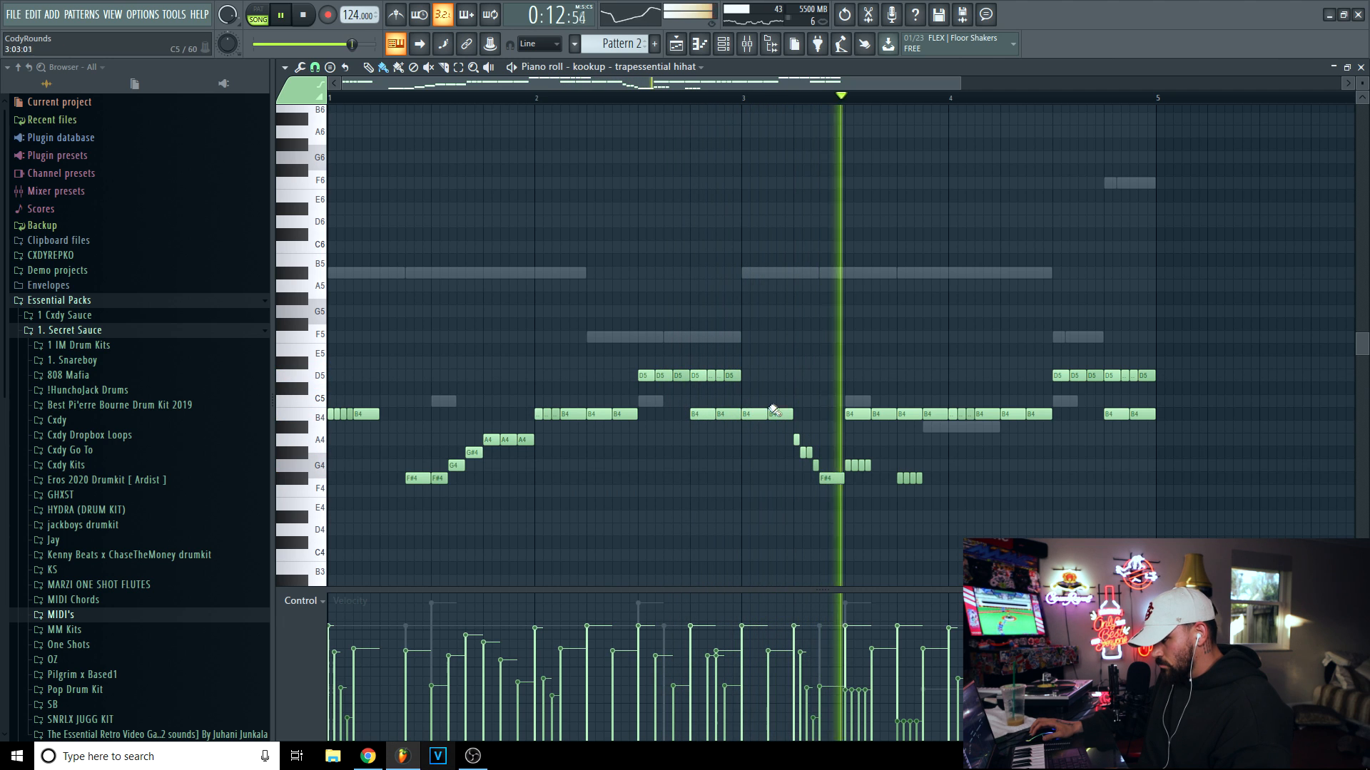
pyautogui.moveTo(759, 449); pyautogui.dragTo(844, 493)
pyautogui.press('space')
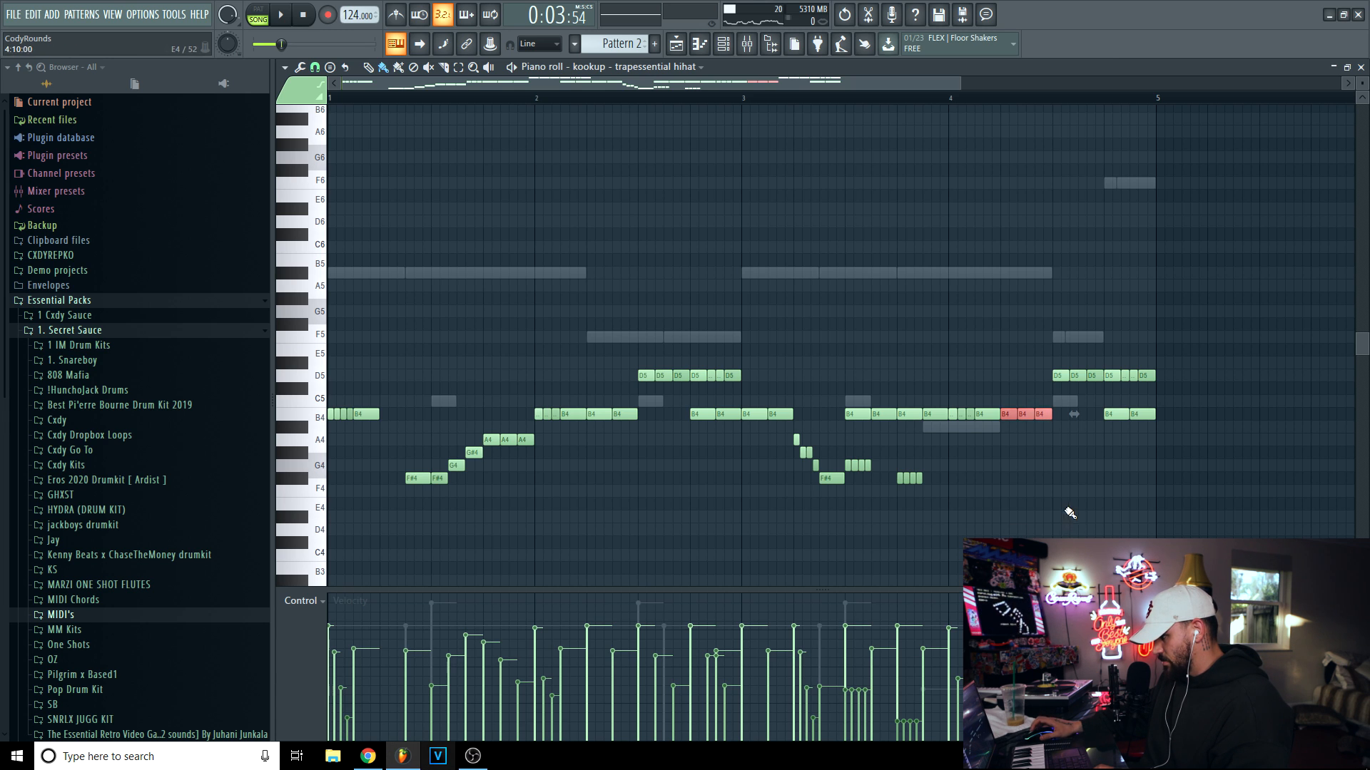
# Place a three-note D#5 group on beat 2 of bar 1 and duplicate it directly behind to make six notes.
pyautogui.scroll(2, 955, 116)
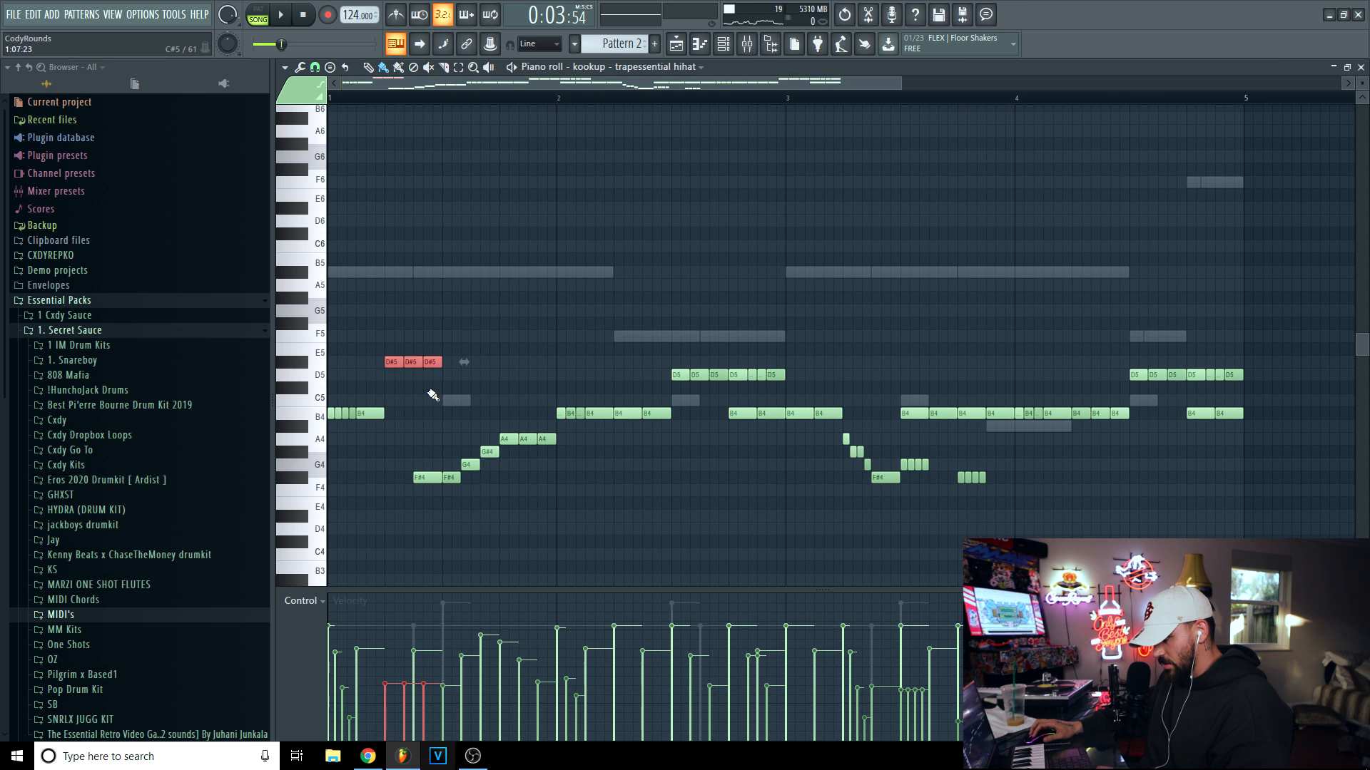
pyautogui.press('space')
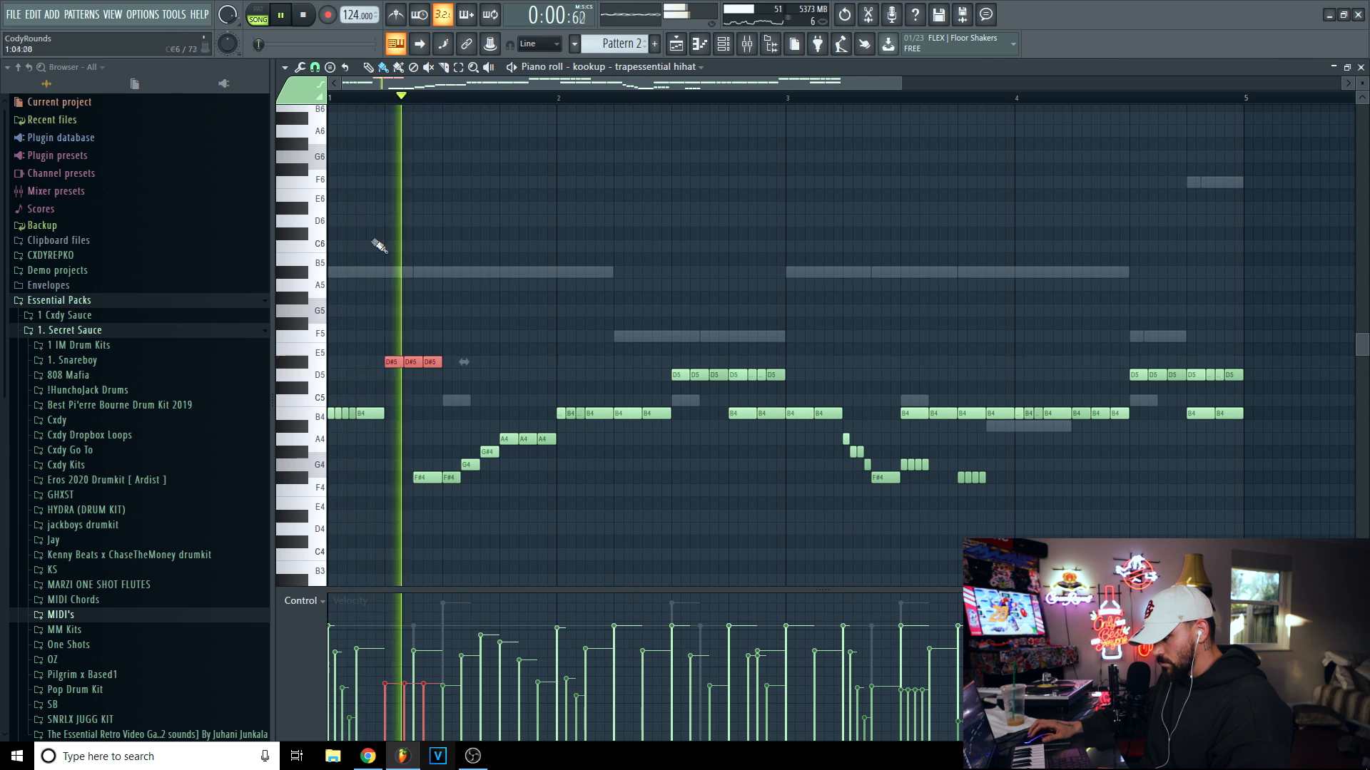
pyautogui.hotkey('ctrl', 'b')
pyautogui.press('space')
pyautogui.press('space')
pyautogui.moveTo(359, 354); pyautogui.dragTo(603, 366)
pyautogui.press('space')
pyautogui.press('space')
pyautogui.press('space')
# Ramp the D#5 velocities upward from the first note and delete the last three D#5 notes.
pyautogui.moveTo(383, 689); pyautogui.dragTo(384, 697)
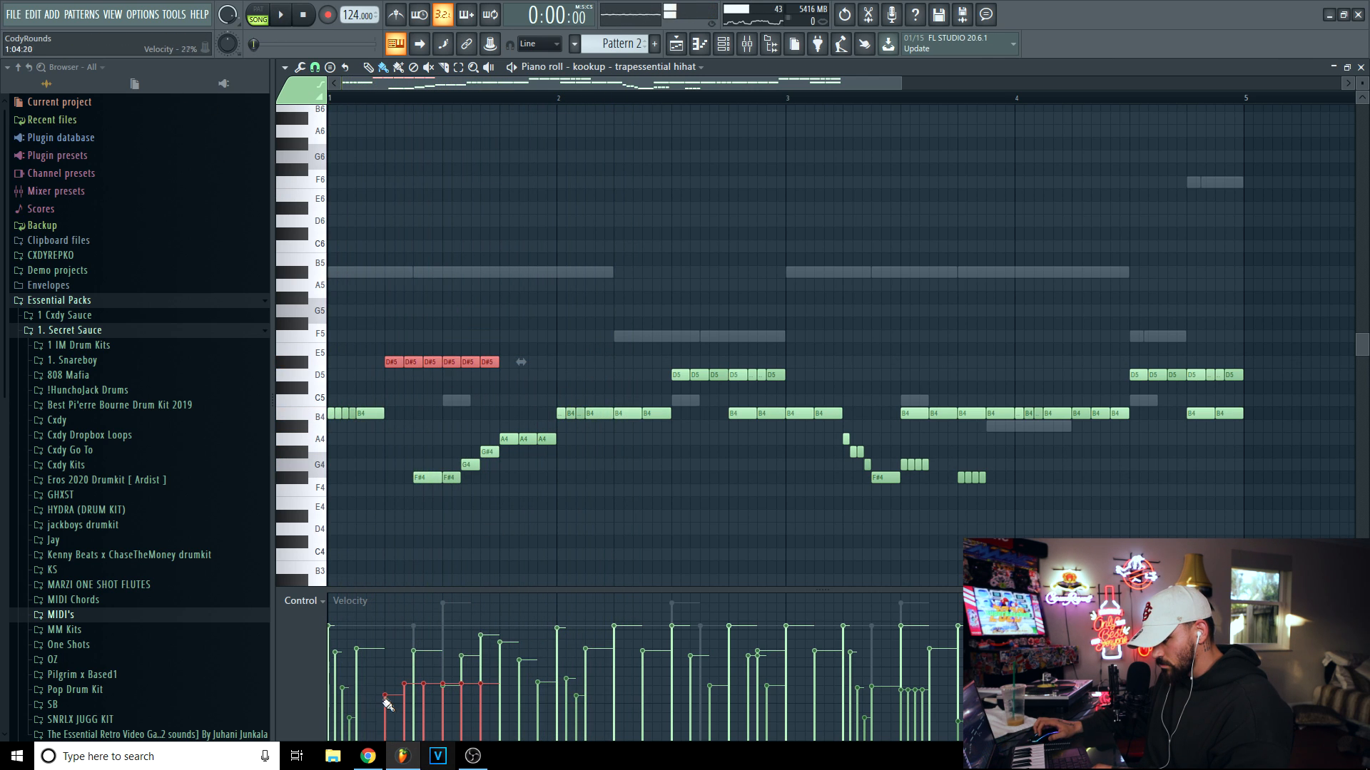
pyautogui.press('space')
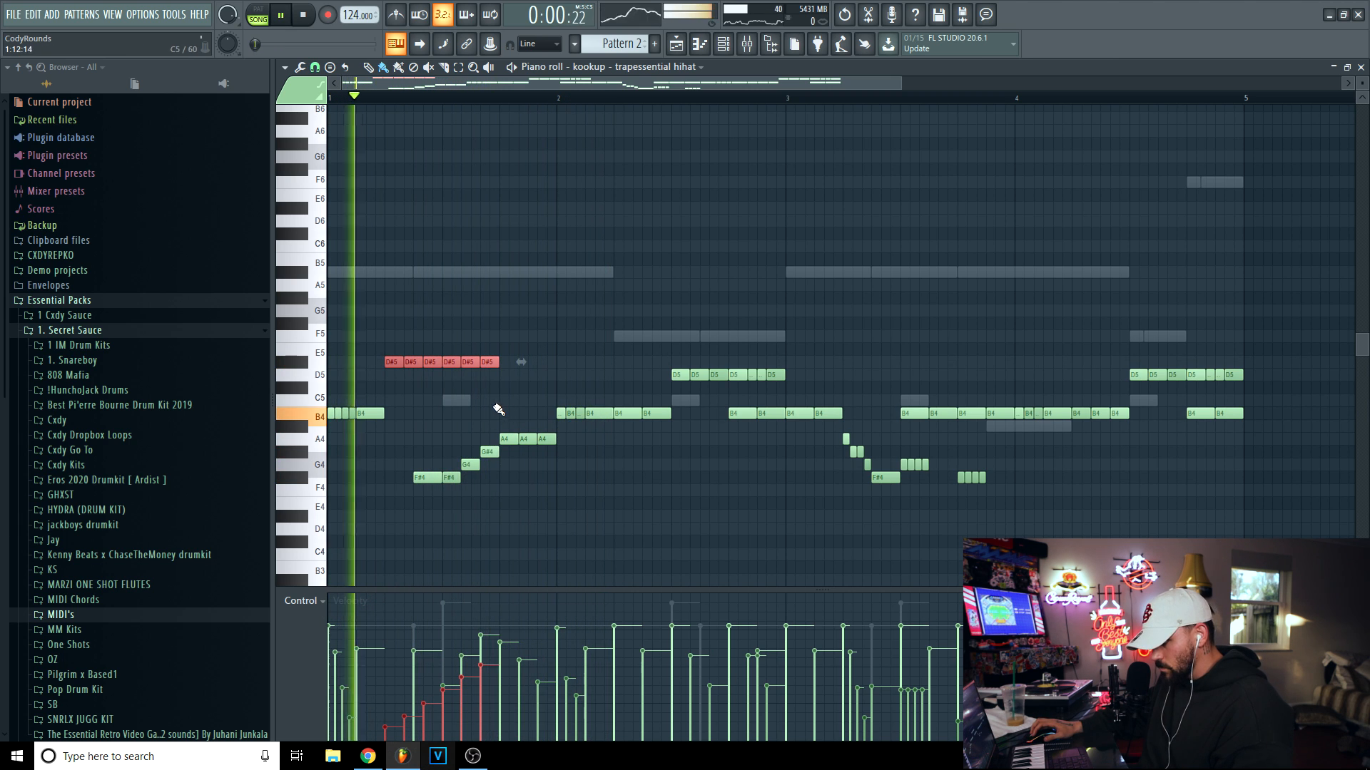
pyautogui.rightClick(451, 364)
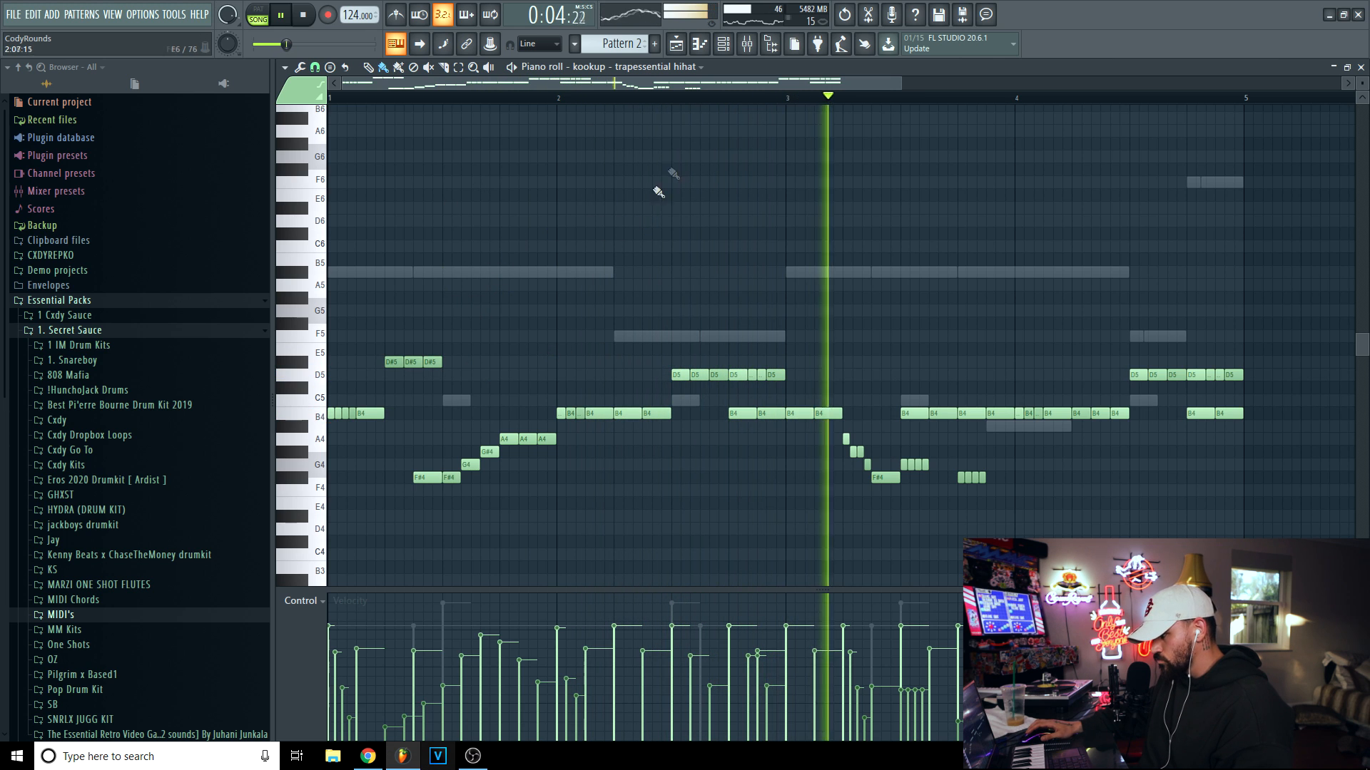
pyautogui.scroll(-2, 729, 92)
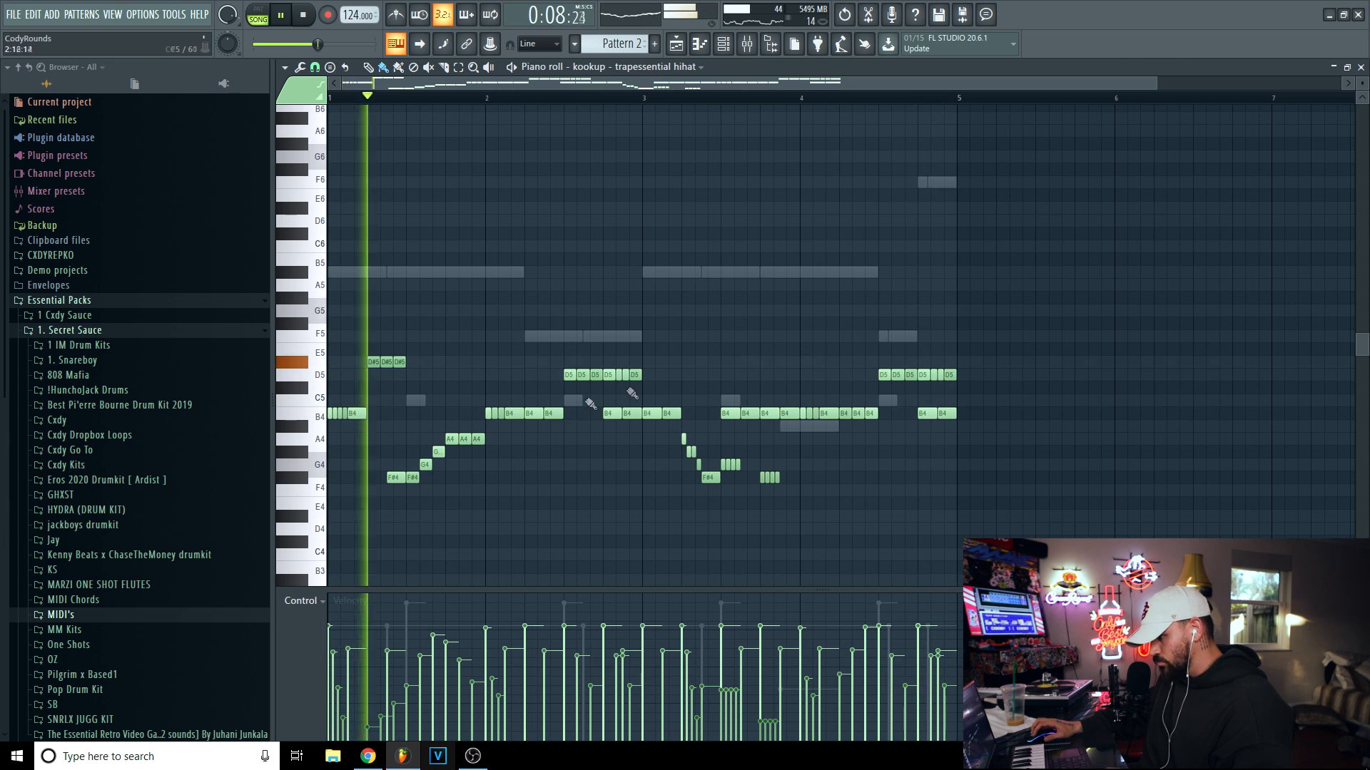
# Delete all the hi-hat notes and fill bars 1 to 4 with eighth notes on C5, removing any past bar 4.
pyautogui.hotkey('ctrl', 'a')
pyautogui.press('Delete')
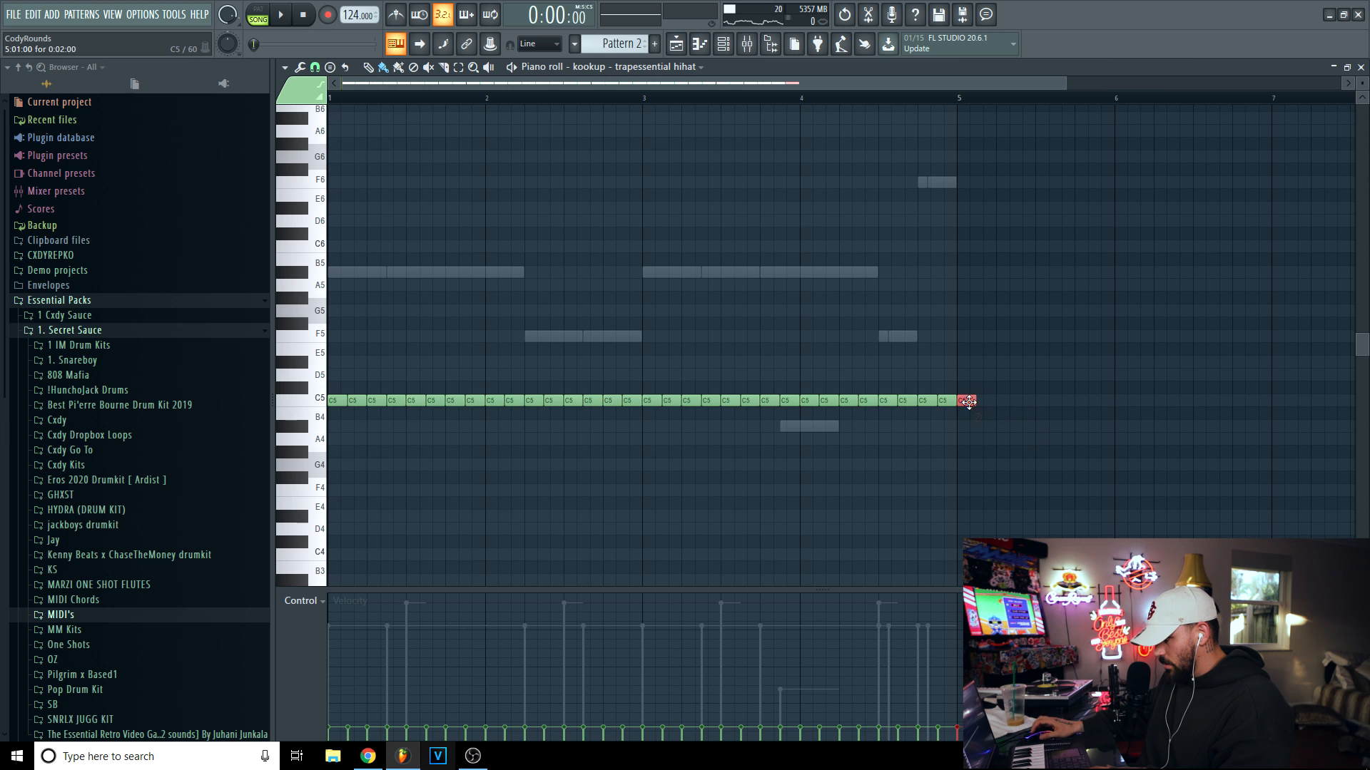
pyautogui.rightClick(968, 402)
# Raise all the C5 hi-hat notes to the same high velocity and clear the selection.
pyautogui.hotkey('ctrl', 'a')
pyautogui.moveTo(949, 660); pyautogui.dragTo(6, 586)
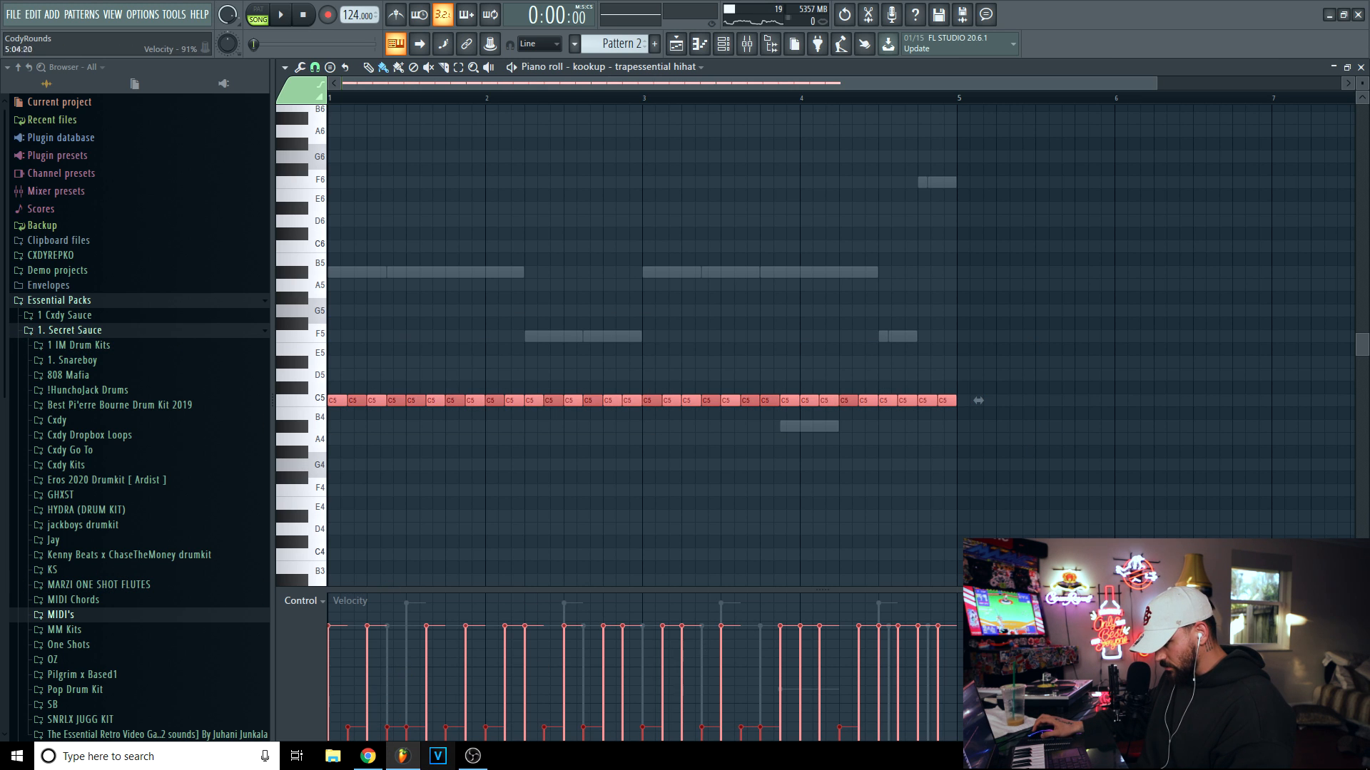
pyautogui.hotkey('ctrl', 'd')
# Delete the fourth and eighth C5 notes of bar 1 to leave gaps, keeping the third, and play the pattern.
pyautogui.scroll(3, 392, 112)
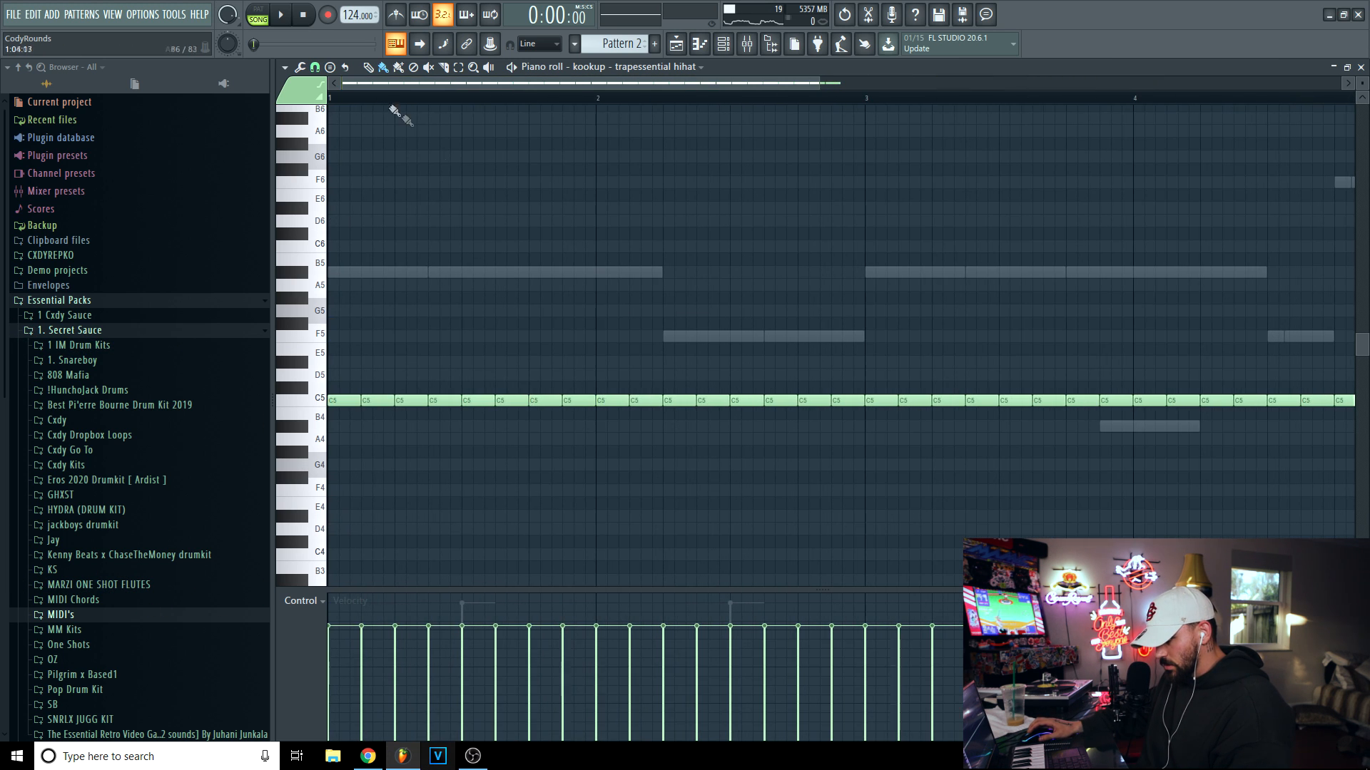
pyautogui.scroll(-4, 419, 119)
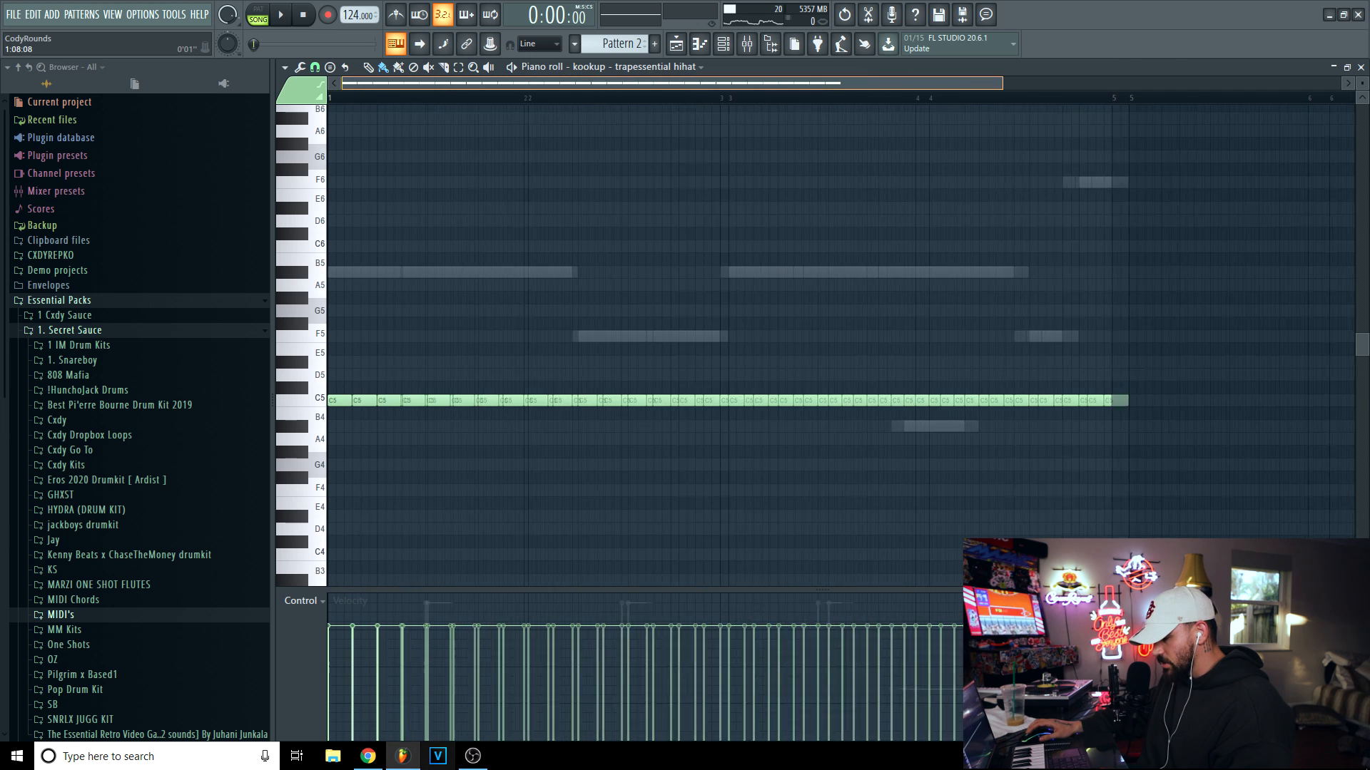
pyautogui.scroll(-2, 375, 89)
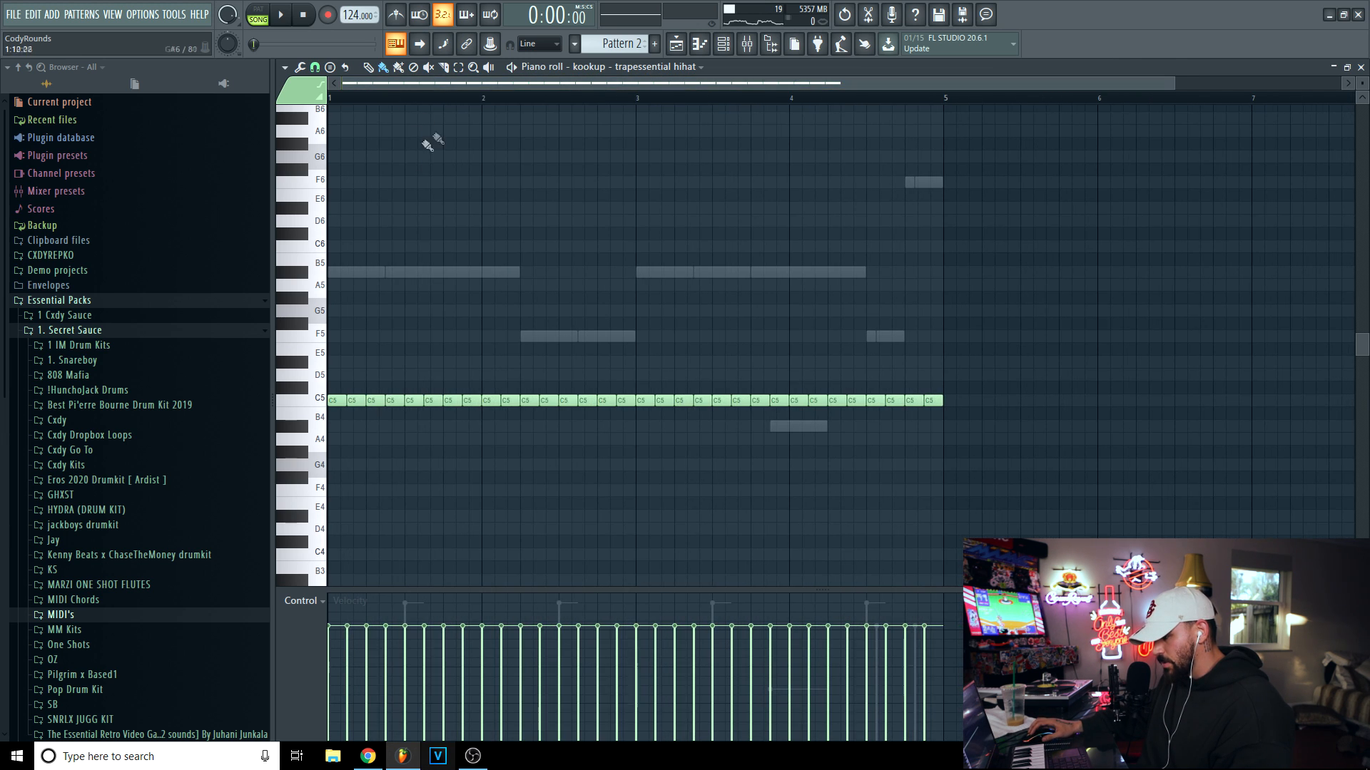
pyautogui.rightClick(390, 401)
pyautogui.rightClick(371, 401)
pyautogui.press('space')
pyautogui.press('space')
pyautogui.rightClick(467, 402)
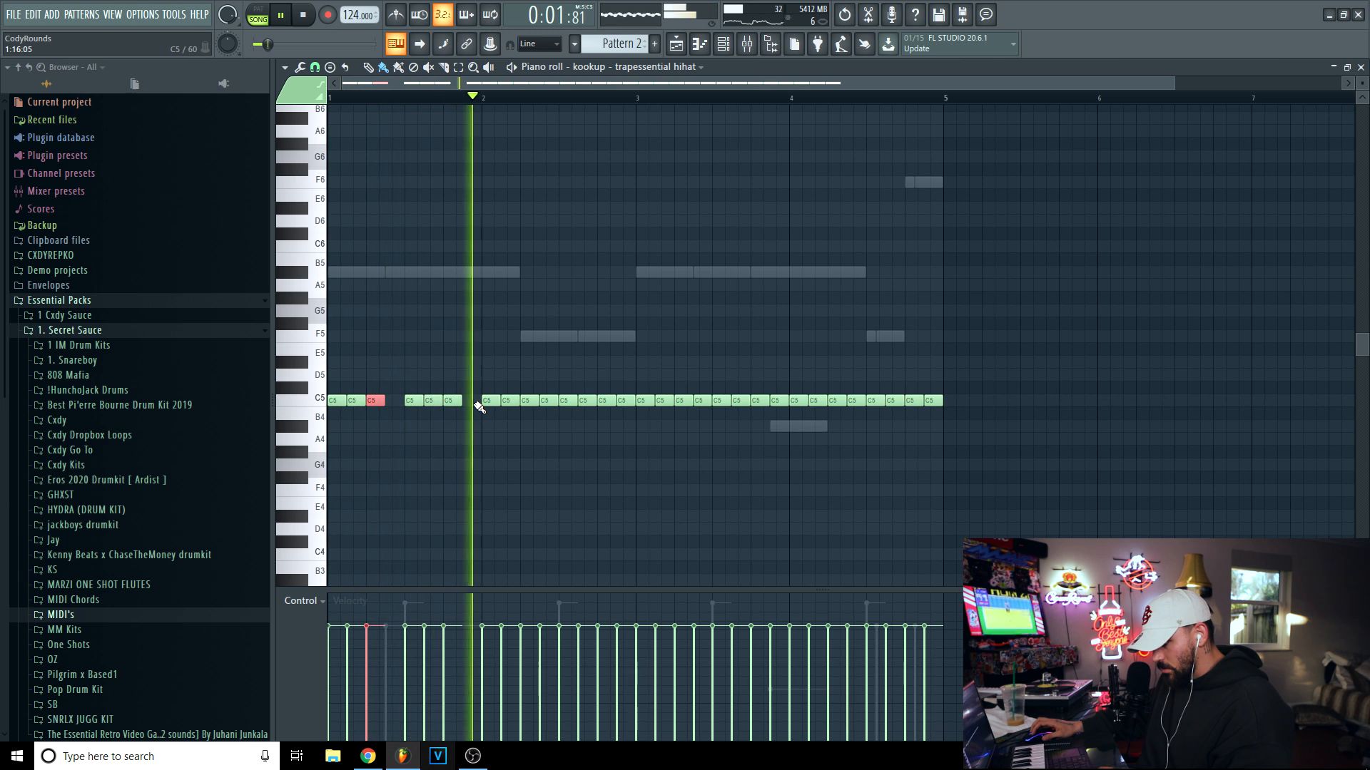
# Restore the eighth C5 note of bar 1 and delete the fourth C5 note in each of bars 2, 3 and 4.
pyautogui.click(468, 401)
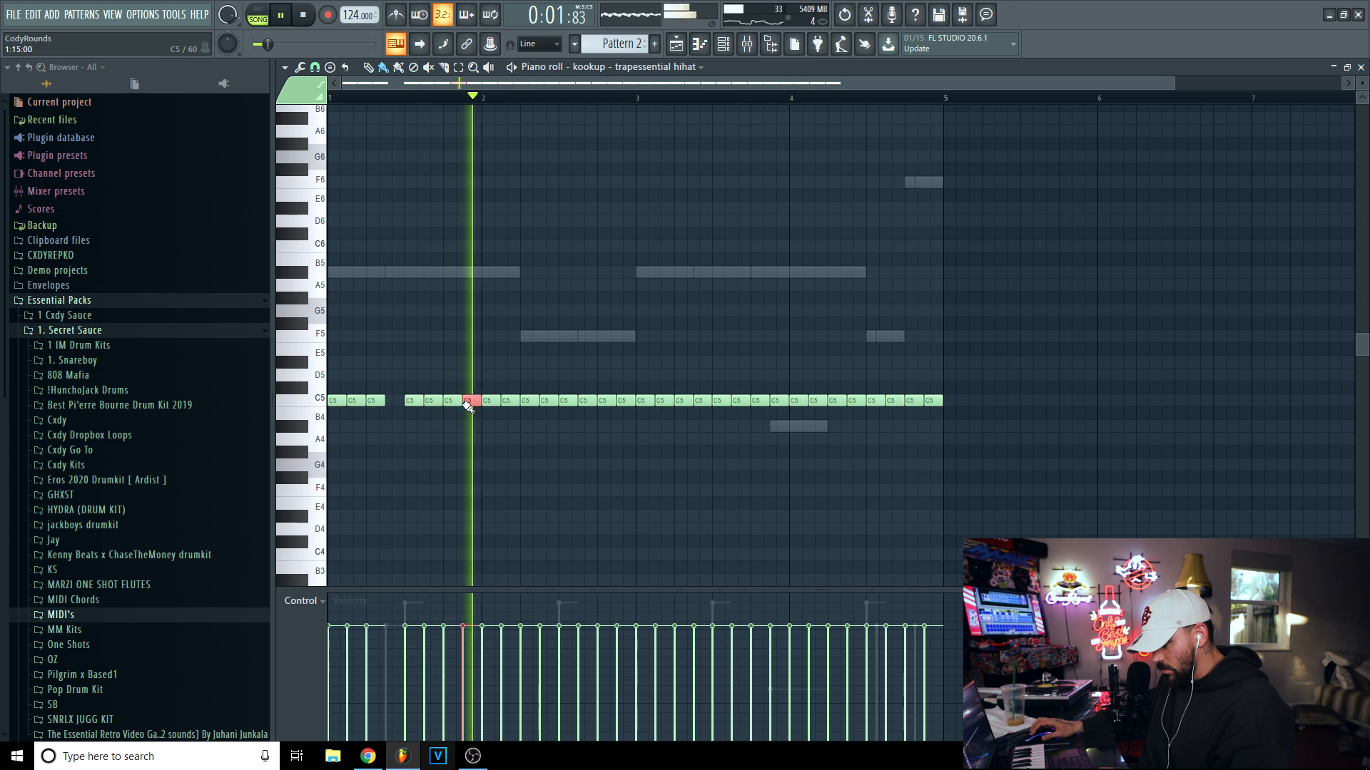
pyautogui.rightClick(545, 401)
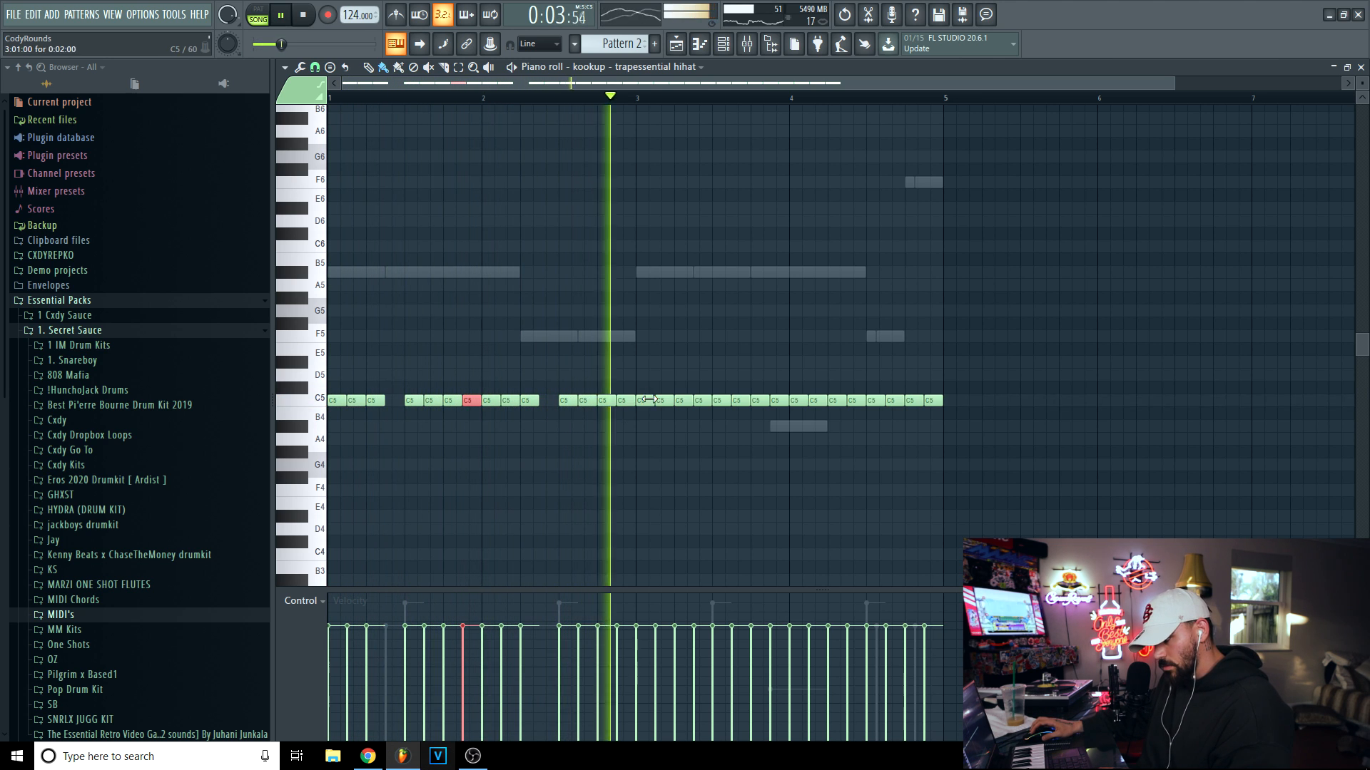
pyautogui.rightClick(649, 401)
pyautogui.press('space')
pyautogui.moveTo(879, 473); pyautogui.dragTo(216, 242)
pyautogui.hotkey('ctrl', 'b')
pyautogui.keyDown('ctrl'); pyautogui.click(687, 250); pyautogui.keyUp('ctrl')
pyautogui.moveTo(447, 82); pyautogui.dragTo(447, 86)
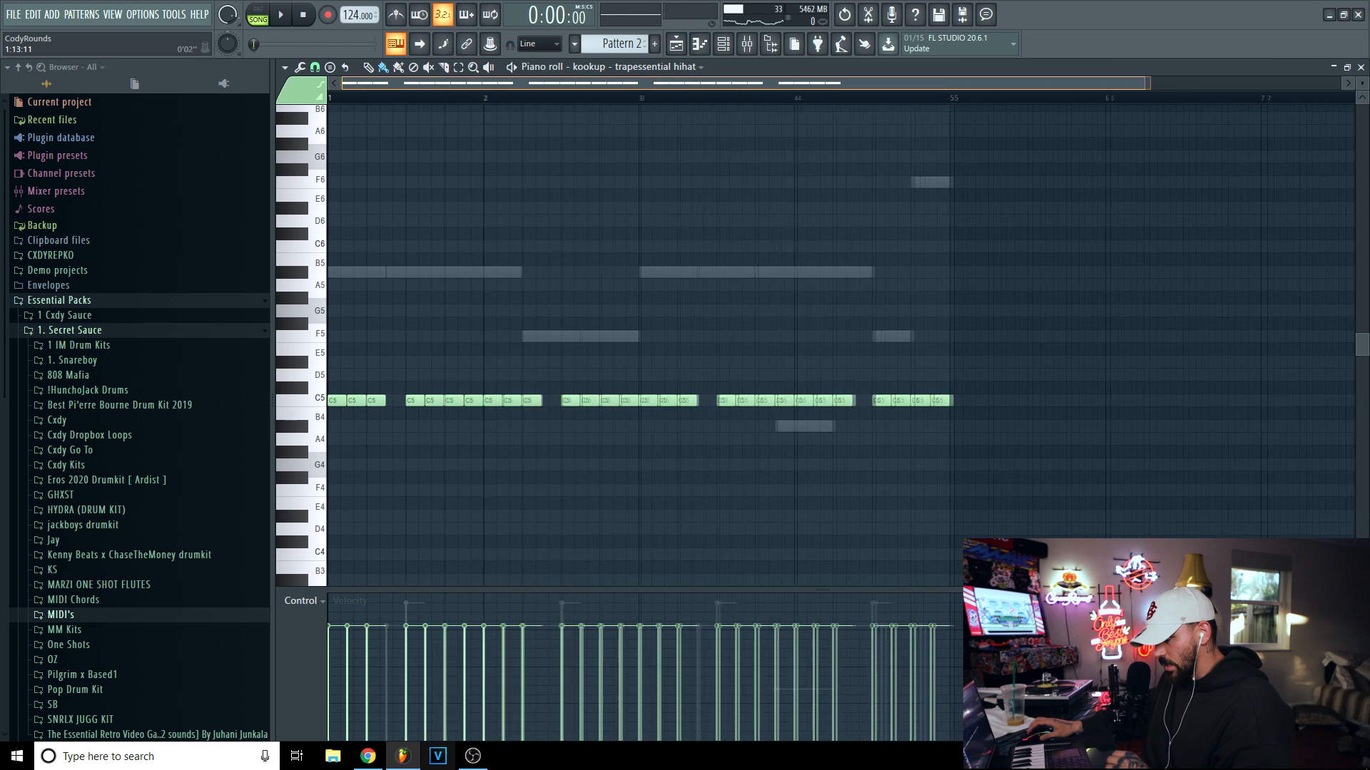
# Change the snap and place a six-note triplet roll on A4 from beat 3 of bar 1, with velocities ramping upward.
pyautogui.click(314, 67)
pyautogui.click(330, 181)
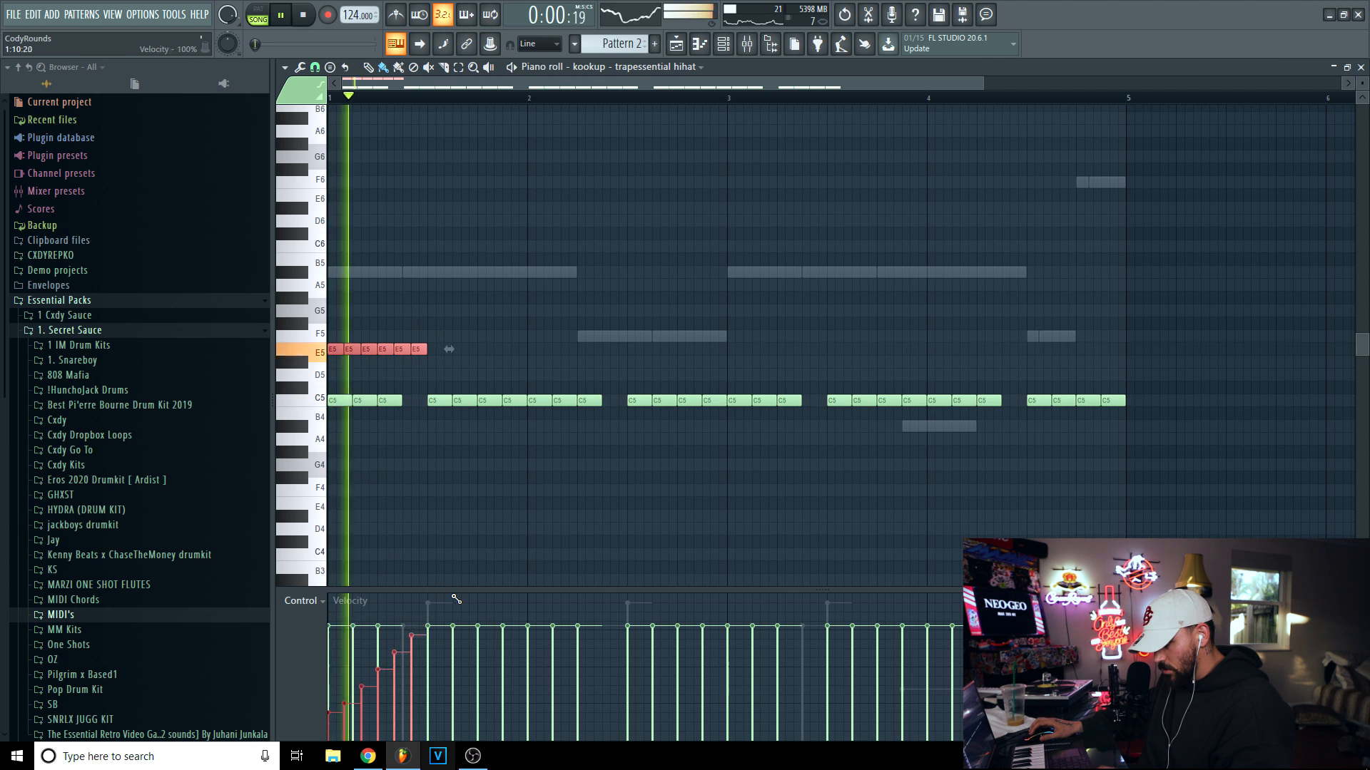
pyautogui.moveTo(398, 349); pyautogui.dragTo(501, 439)
pyautogui.press('space')
pyautogui.press('space')
pyautogui.moveTo(534, 684); pyautogui.dragTo(540, 679)
pyautogui.keyDown('ctrl'); pyautogui.click(560, 502); pyautogui.keyUp('ctrl')
# Add a quick three-note A4 roll on beat 2 of bar 2 and ramp its velocities downward.
pyautogui.click(547, 439)
pyautogui.rightClick(549, 442)
pyautogui.click(581, 441)
pyautogui.press('space')
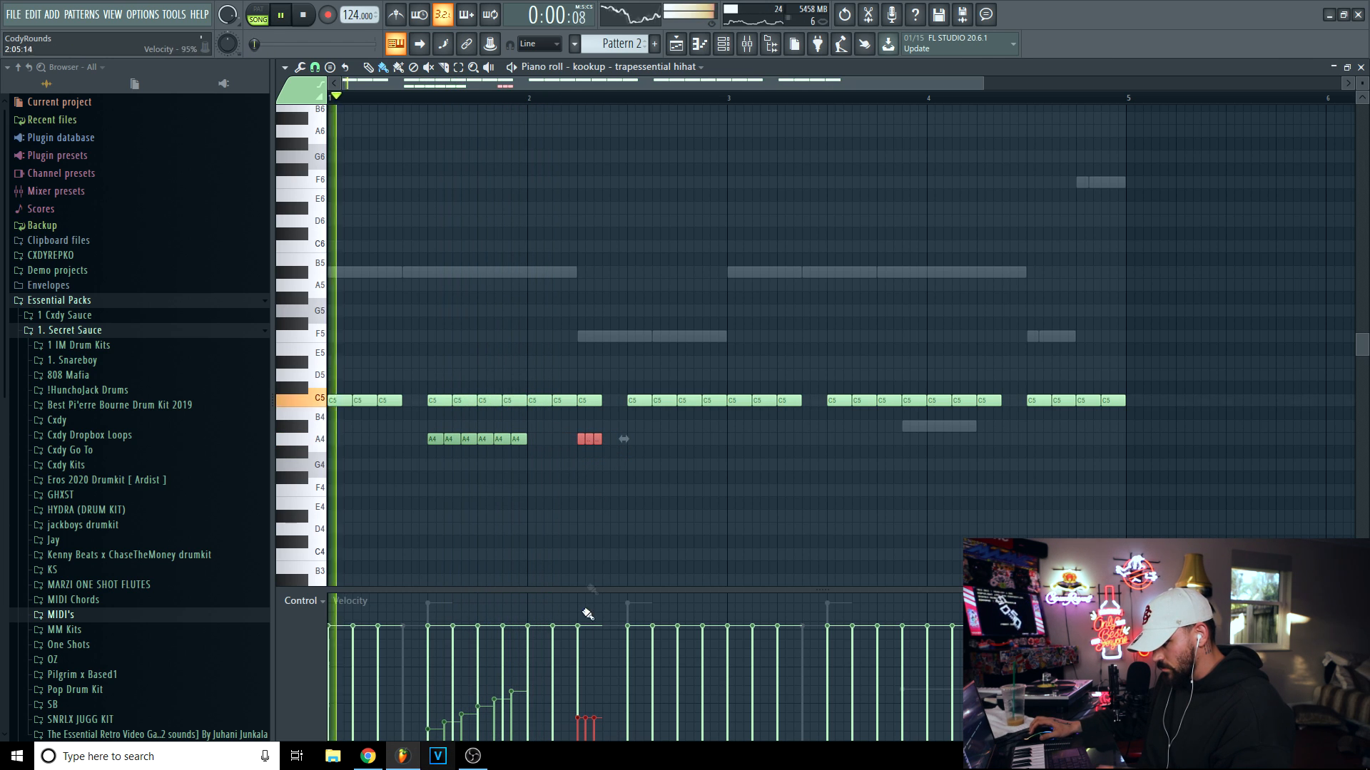
pyautogui.moveTo(573, 671); pyautogui.dragTo(600, 695)
pyautogui.keyDown('ctrl'); pyautogui.click(626, 460); pyautogui.keyUp('ctrl')
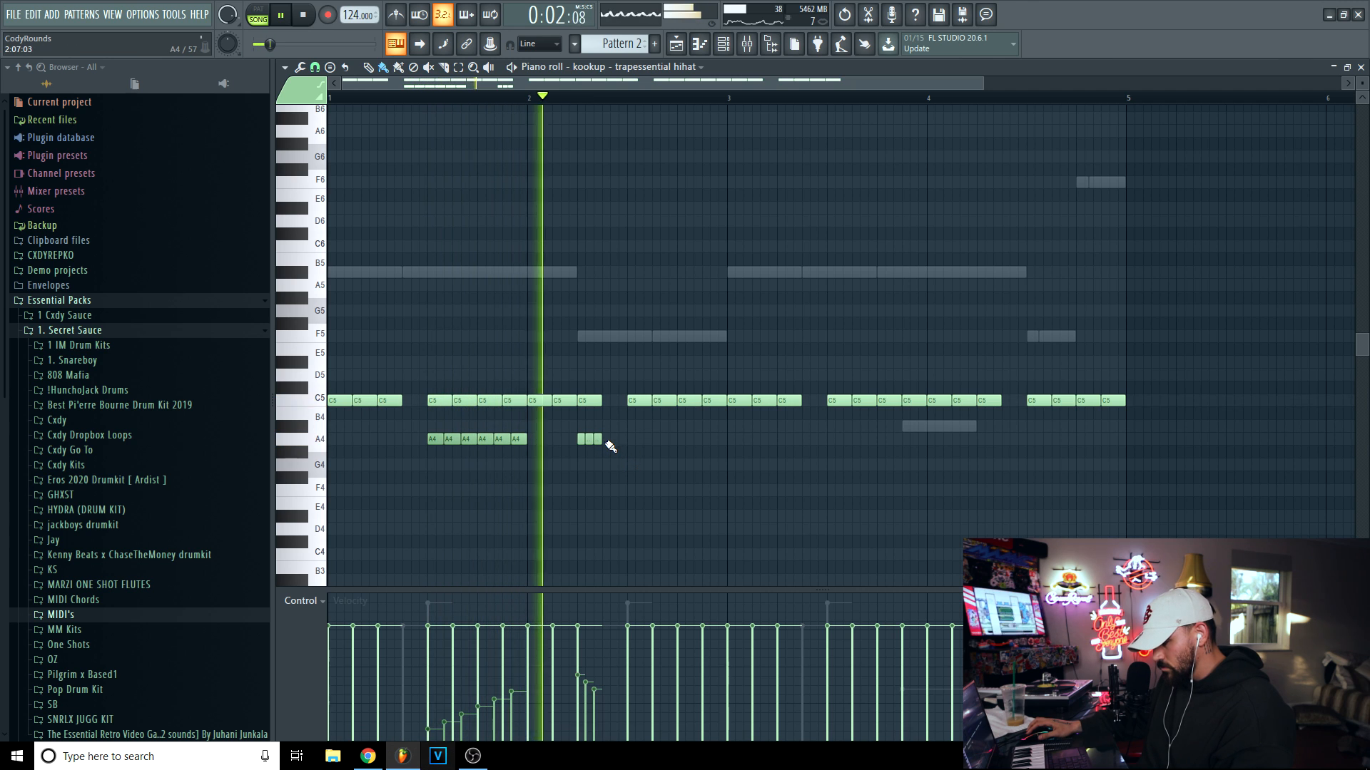
# Add three-note A4 rolls on beats 3 and 4 of bar 2 with steadily falling velocities across both.
pyautogui.moveTo(604, 447)
pyautogui.mouseDown()
pyautogui.moveTo(580, 437)
pyautogui.moveTo(688, 443)
pyautogui.moveTo(607, 428)
pyautogui.mouseUp()
pyautogui.moveTo(629, 694); pyautogui.dragTo(709, 737)
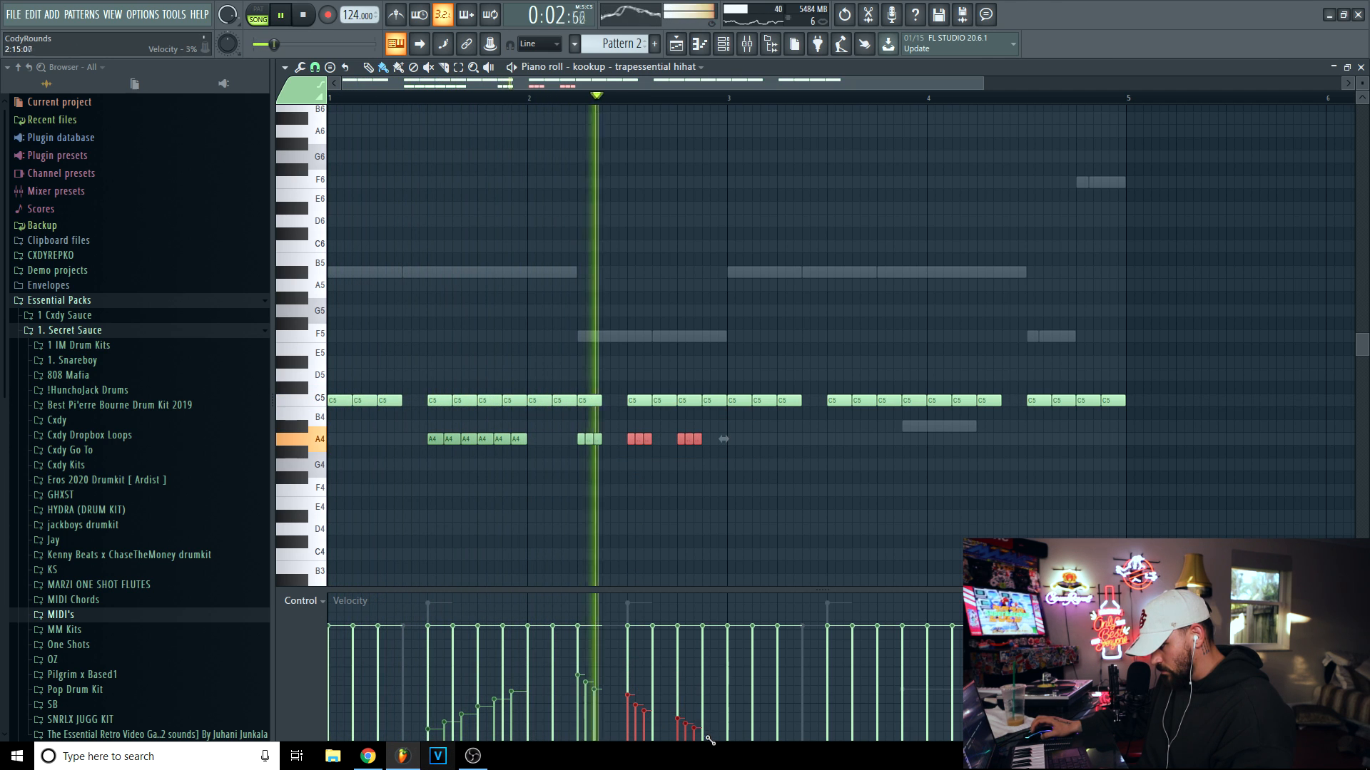
pyautogui.keyDown('ctrl'); pyautogui.click(733, 492); pyautogui.keyUp('ctrl')
# Duplicate all the A4 rolls from bars 1 and 2 into bars 3 and 4, and play the pattern.
pyautogui.moveTo(742, 408)
pyautogui.mouseDown()
pyautogui.moveTo(1145, 432)
pyautogui.moveTo(1039, 404)
pyautogui.mouseUp()
pyautogui.hotkey('ctrl', 'b')
pyautogui.keyDown('ctrl'); pyautogui.click(757, 278); pyautogui.keyUp('ctrl')
pyautogui.press('space')
pyautogui.press('space')
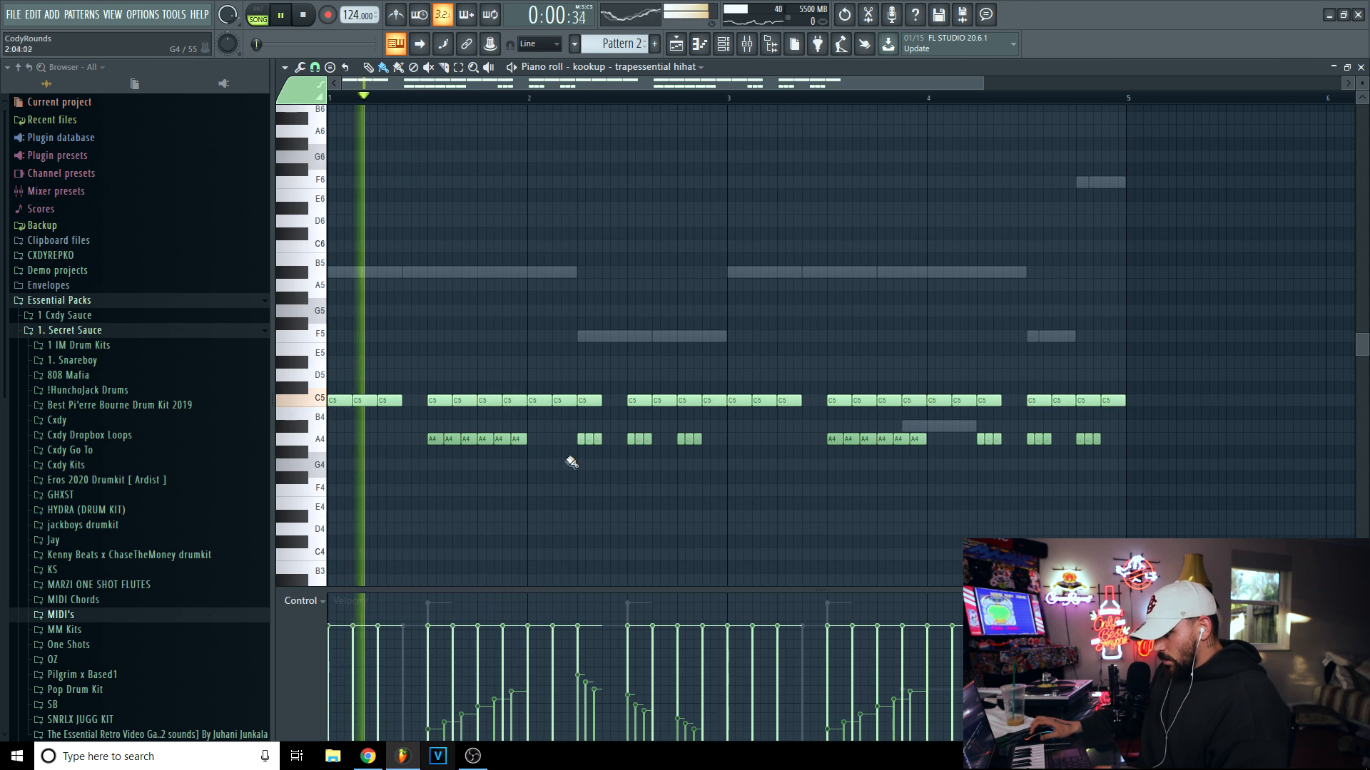
# Replace the first C5 note of bar 2 with a roll of three short C5 notes.
pyautogui.press('space')
pyautogui.press('space')
pyautogui.moveTo(550, 401); pyautogui.dragTo(536, 398)
pyautogui.keyDown('ctrl'); pyautogui.click(533, 402); pyautogui.keyUp('ctrl')
pyautogui.hotkey('ctrl', 'b')
pyautogui.hotkey('ctrl', 'b')
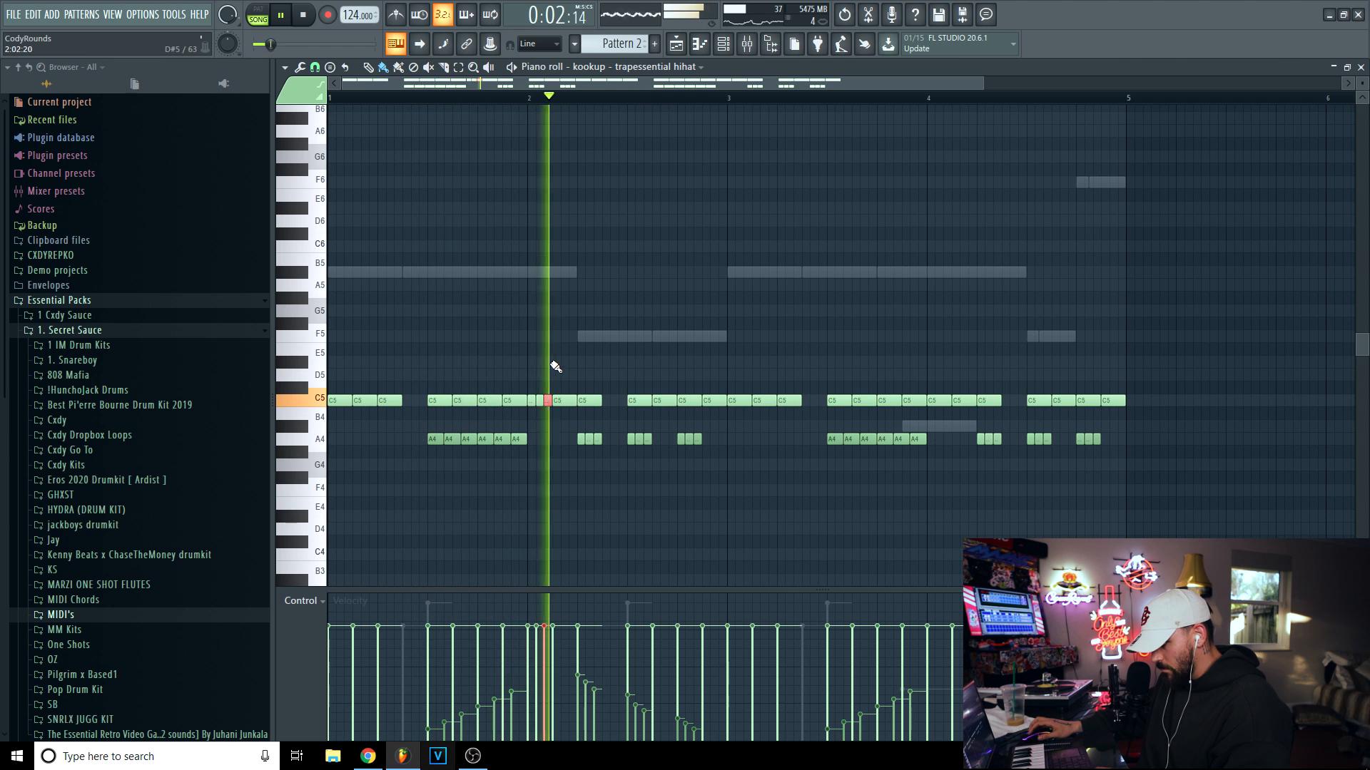
# Ramp the velocities of the three short C5 notes at the start of bar 2 downward and play the pattern.
pyautogui.moveTo(550, 388); pyautogui.dragTo(531, 409)
pyautogui.press('space')
pyautogui.press('space')
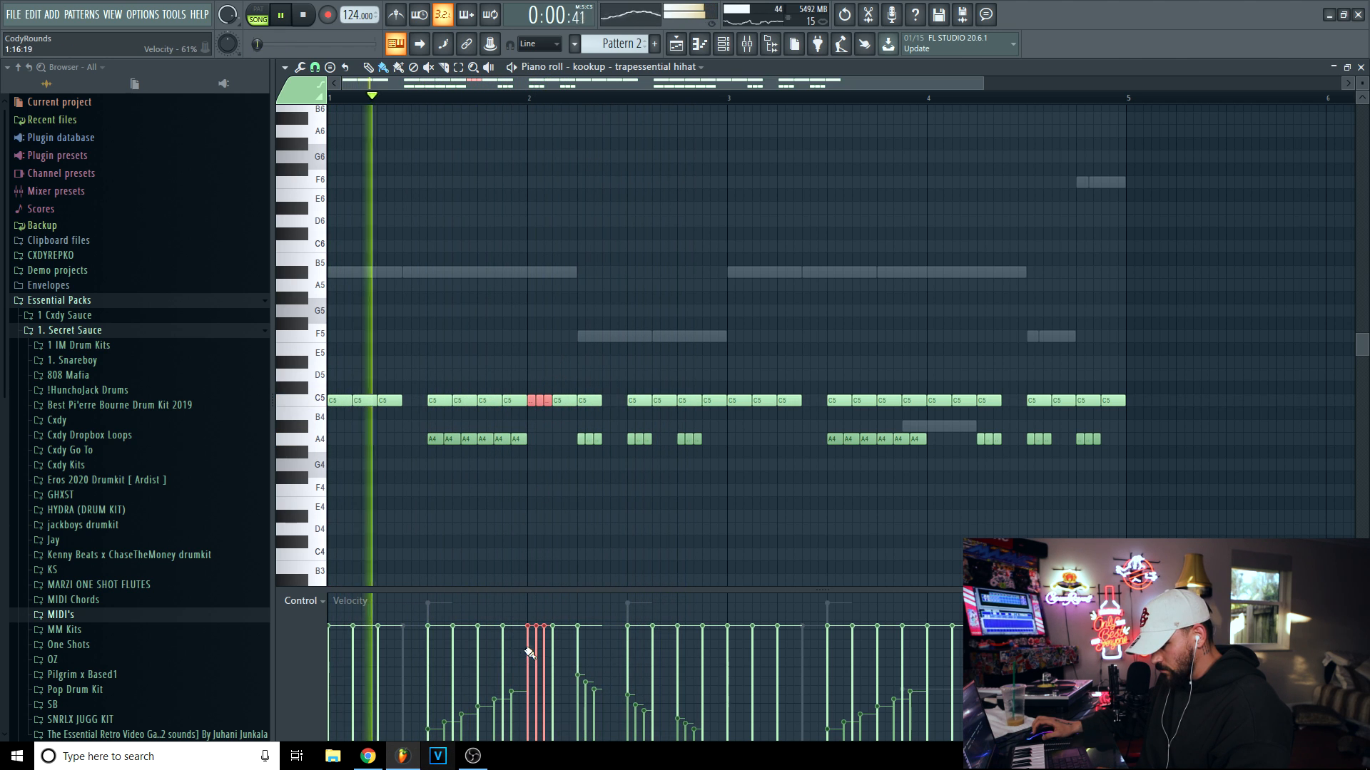
pyautogui.moveTo(527, 625); pyautogui.dragTo(566, 686)
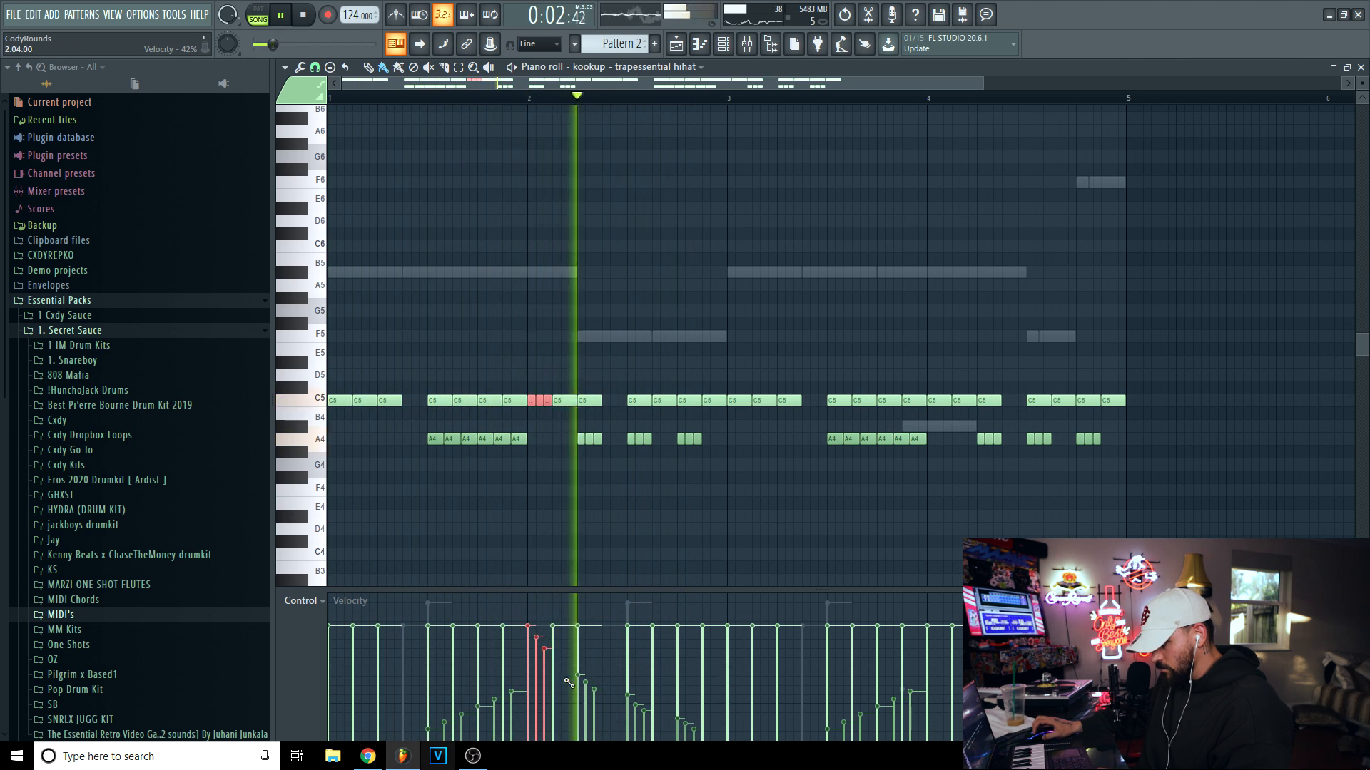
pyautogui.press('space')
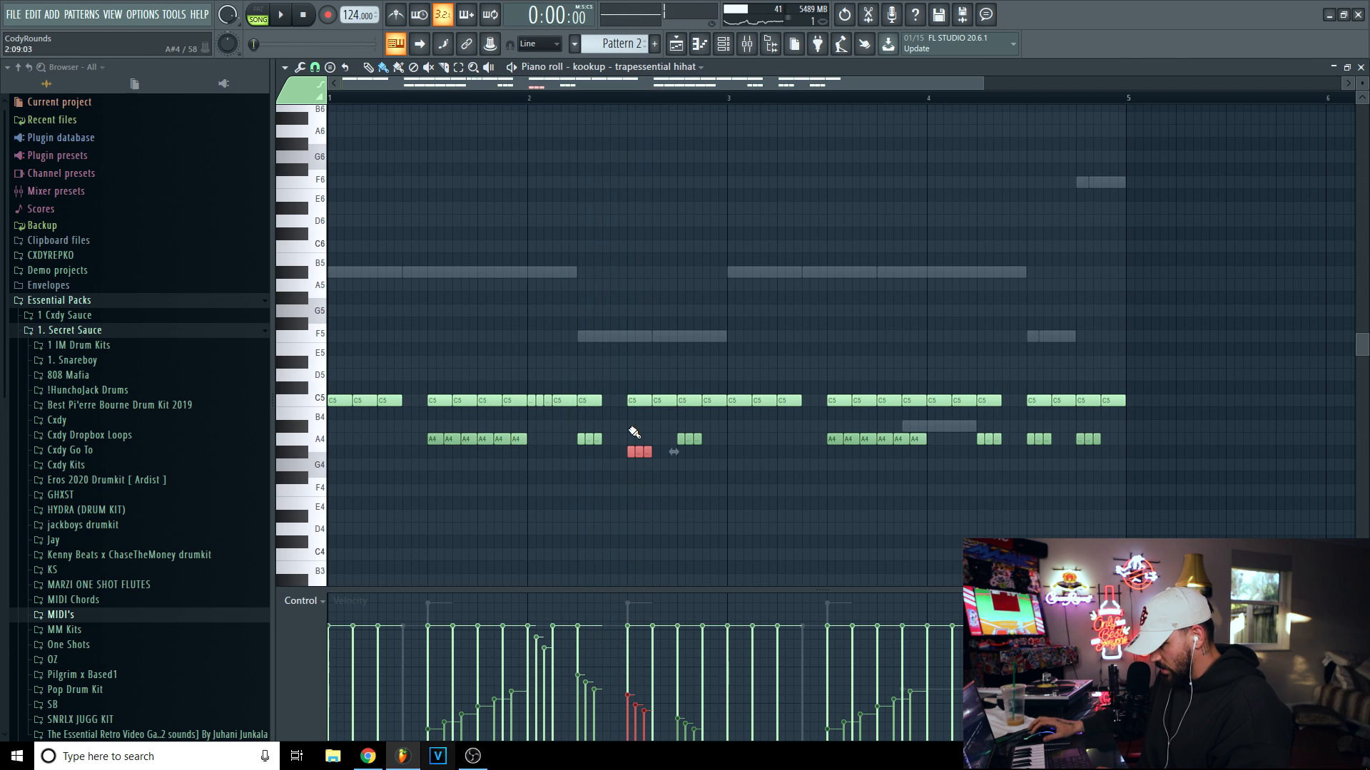
# Lower the bar 2 roll on beat 3 to G#4 and the roll on beat 4 to F#4, and play the pattern.
pyautogui.hotkey('shift', 'Down')
pyautogui.hotkey('shift', 'Down')
pyautogui.hotkey('shift', 'Down')
pyautogui.press('space')
pyautogui.moveTo(645, 255); pyautogui.dragTo(657, 243)
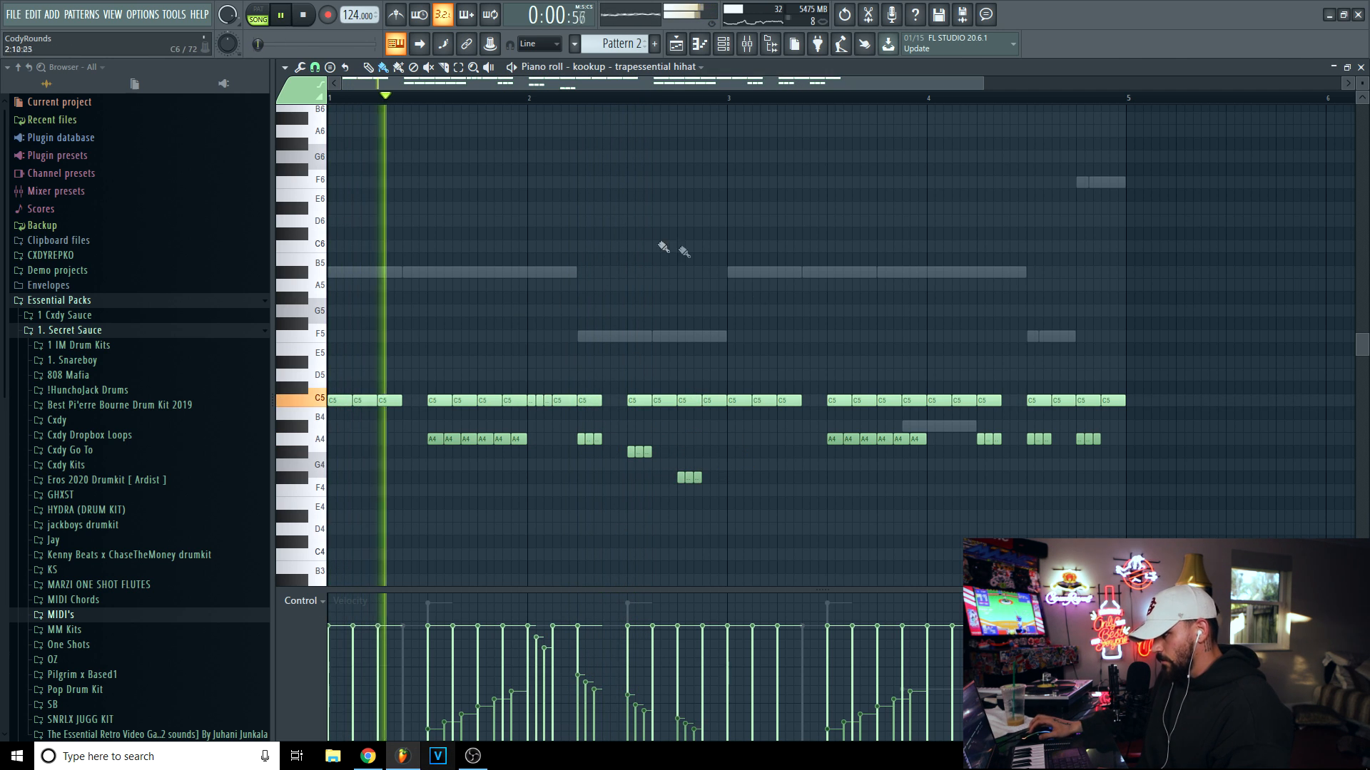
# Chop the first C5 note of bar 3 into four short notes and ramp their velocities downward.
pyautogui.keyDown('ctrl'); pyautogui.click(735, 403); pyautogui.keyUp('ctrl')
pyautogui.hotkey('alt', 'u')
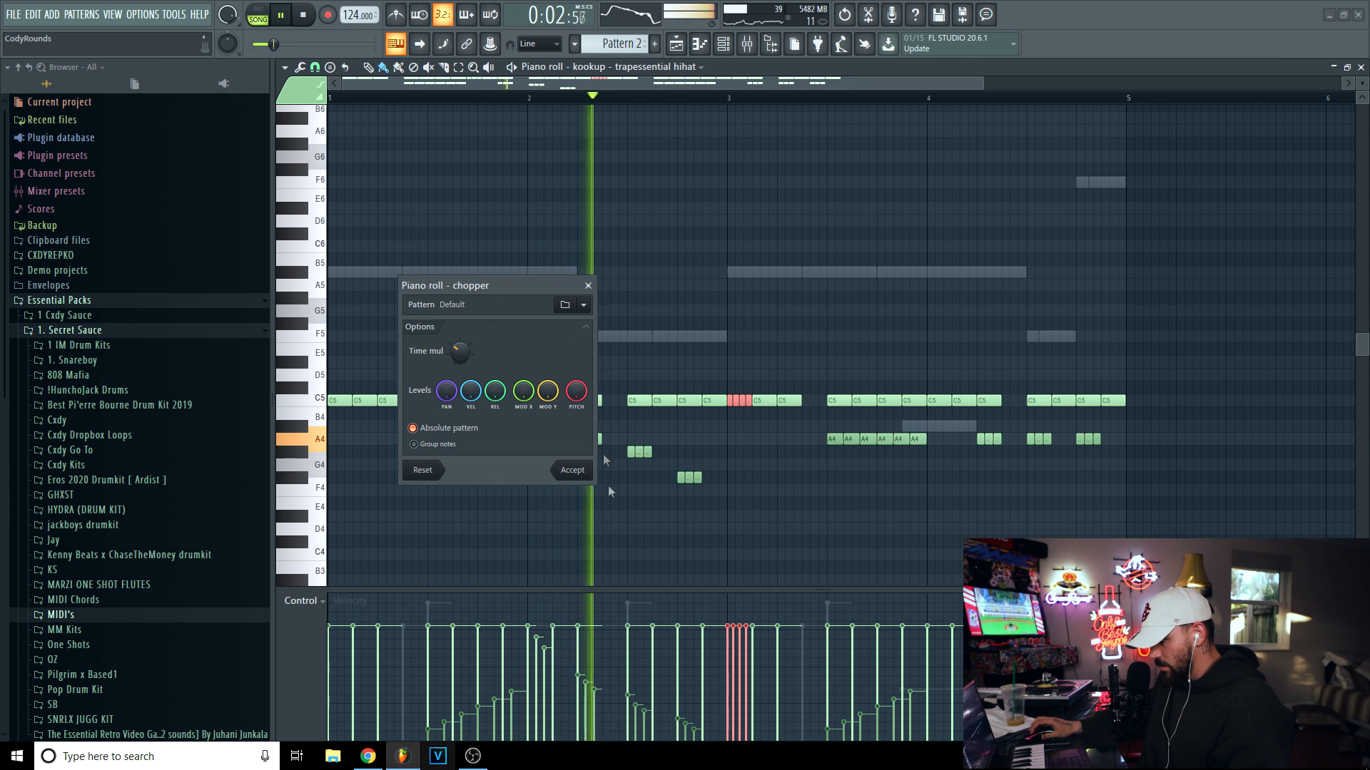
pyautogui.click(563, 472)
pyautogui.moveTo(726, 620); pyautogui.dragTo(751, 677)
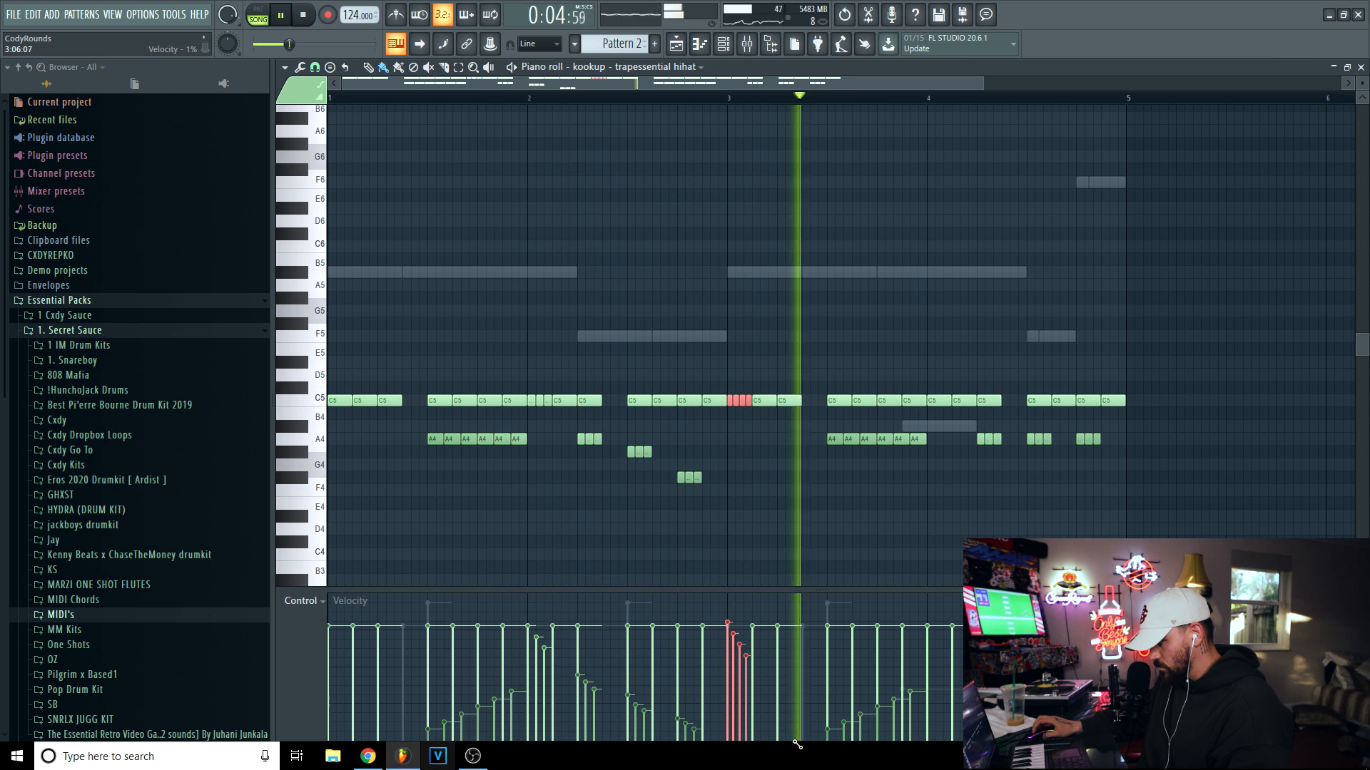
pyautogui.keyDown('ctrl'); pyautogui.click(804, 547); pyautogui.keyUp('ctrl')
# Delete the six A4 notes in bar 3 and draw a descending run from E5 to C5 starting on beat 3.
pyautogui.press('space')
pyautogui.rightClick(919, 441)
pyautogui.press('space')
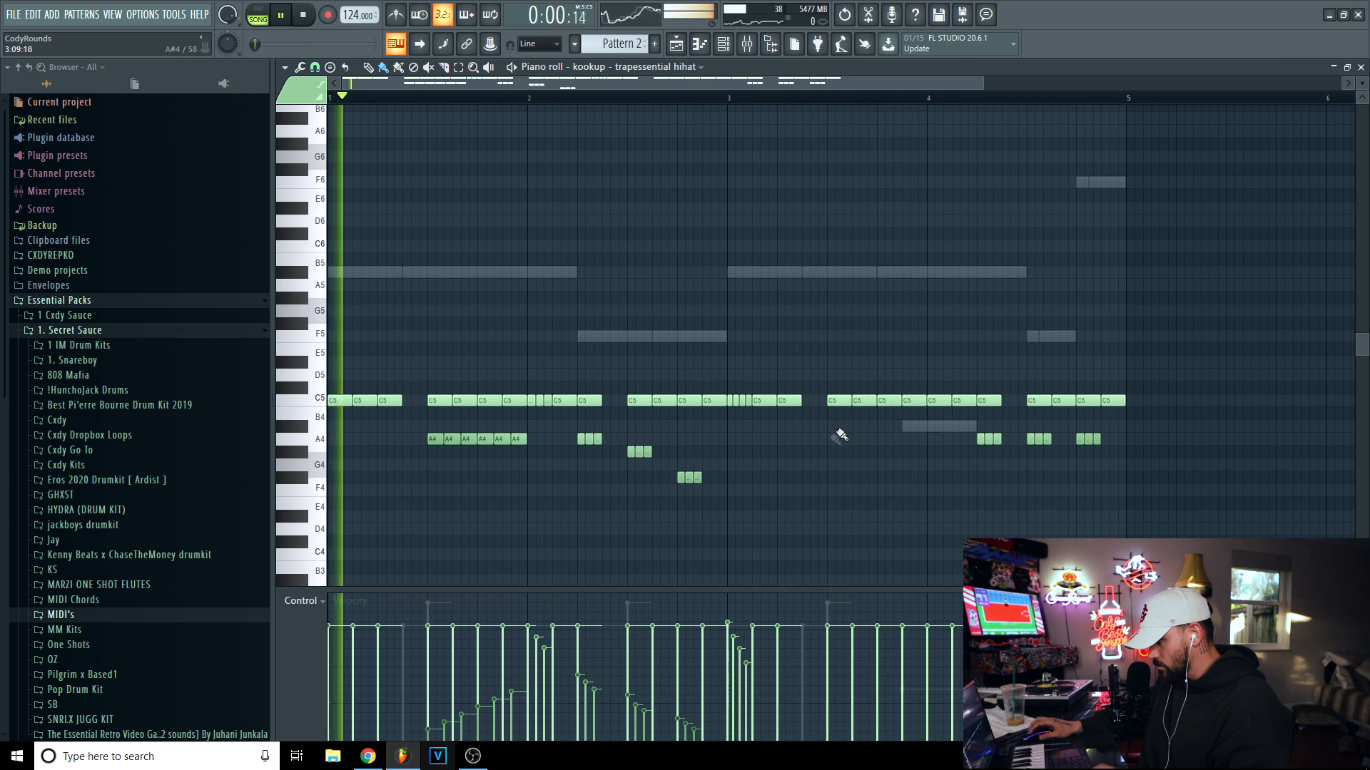
pyautogui.click(826, 337)
pyautogui.press('space')
pyautogui.rightClick(826, 337)
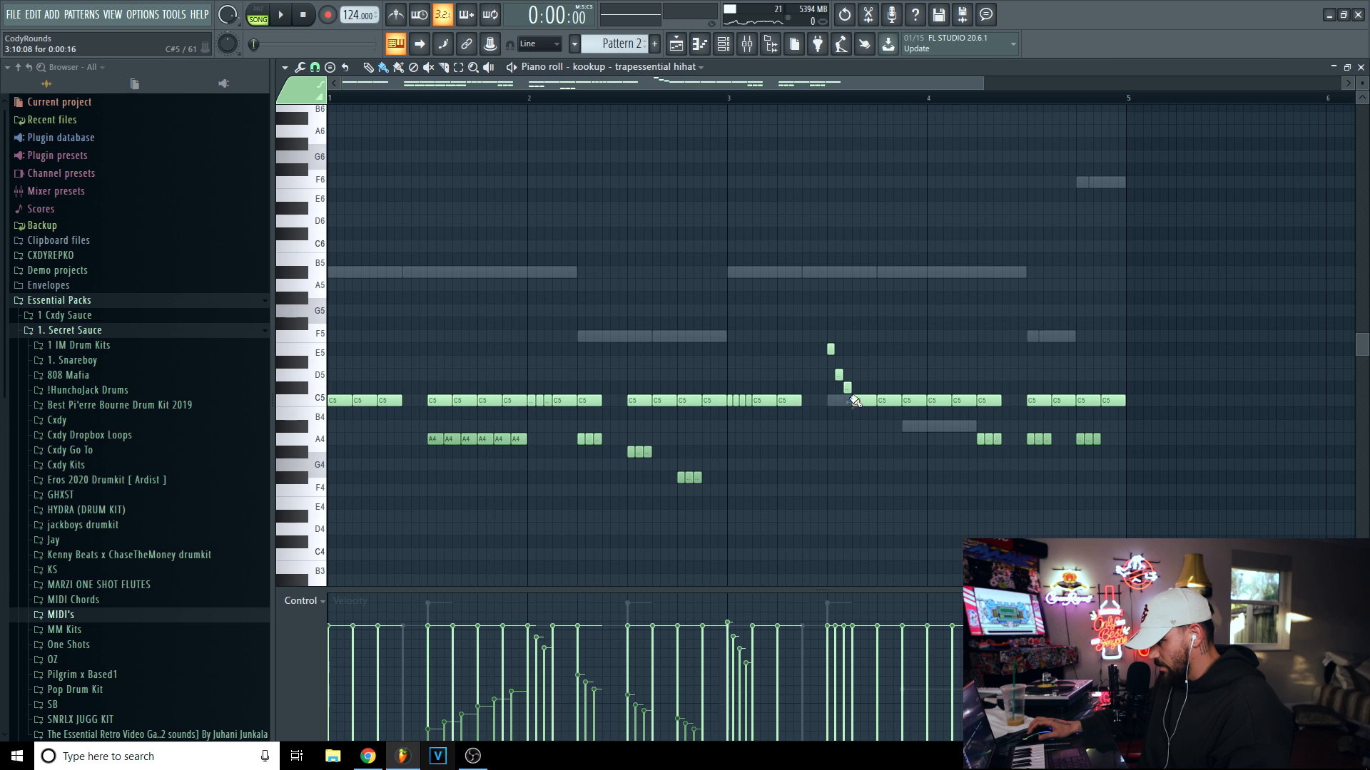
# Move the bar 3 run down four semitones so it starts on C5, and ramp its velocities downward.
pyautogui.press('space')
pyautogui.moveTo(829, 344); pyautogui.dragTo(862, 450)
pyautogui.moveTo(826, 631)
pyautogui.mouseDown()
pyautogui.moveTo(884, 702)
pyautogui.moveTo(866, 705)
pyautogui.mouseUp()
pyautogui.keyDown('ctrl'); pyautogui.click(865, 522); pyautogui.keyUp('ctrl')
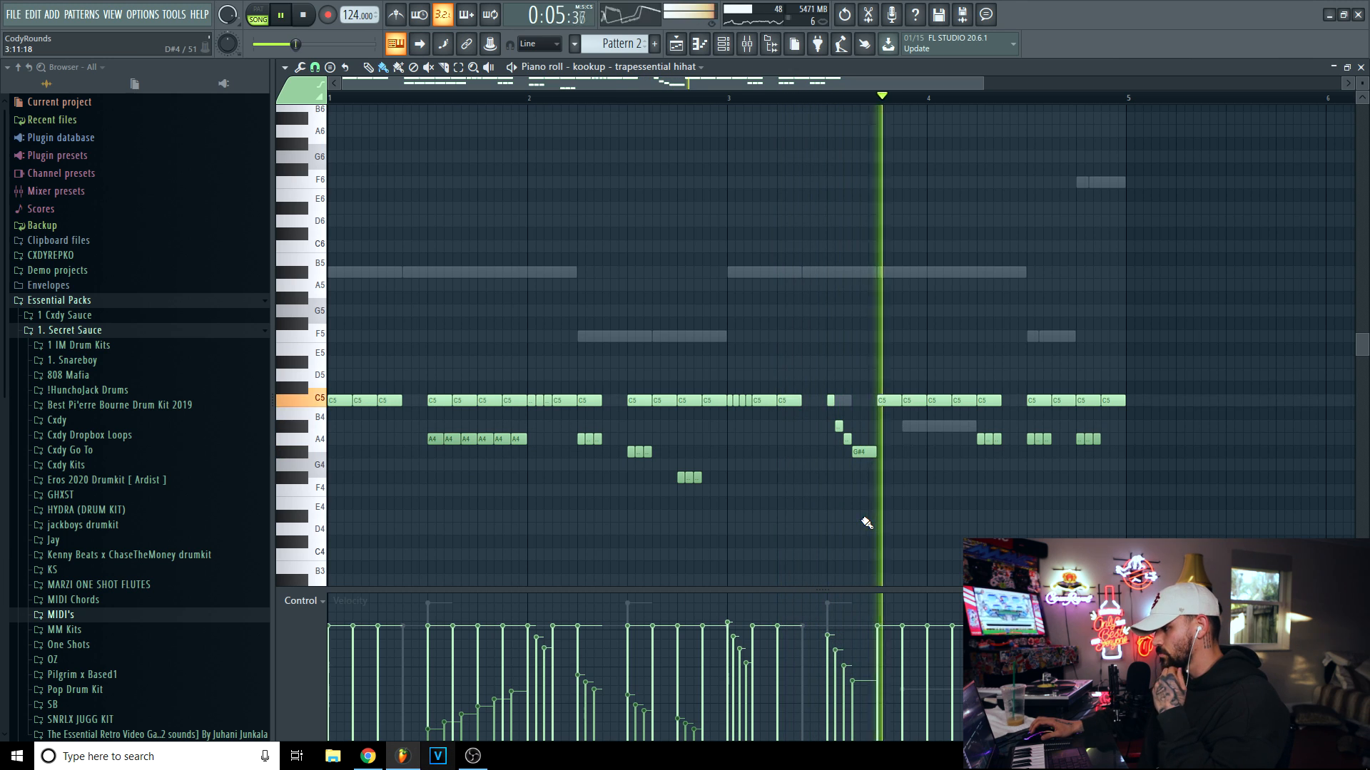
# Restore the C5 note above the G#4 note in bar 3 and lower the G#4 note's velocity.
pyautogui.press('space')
pyautogui.press('space')
pyautogui.moveTo(890, 401); pyautogui.dragTo(862, 401)
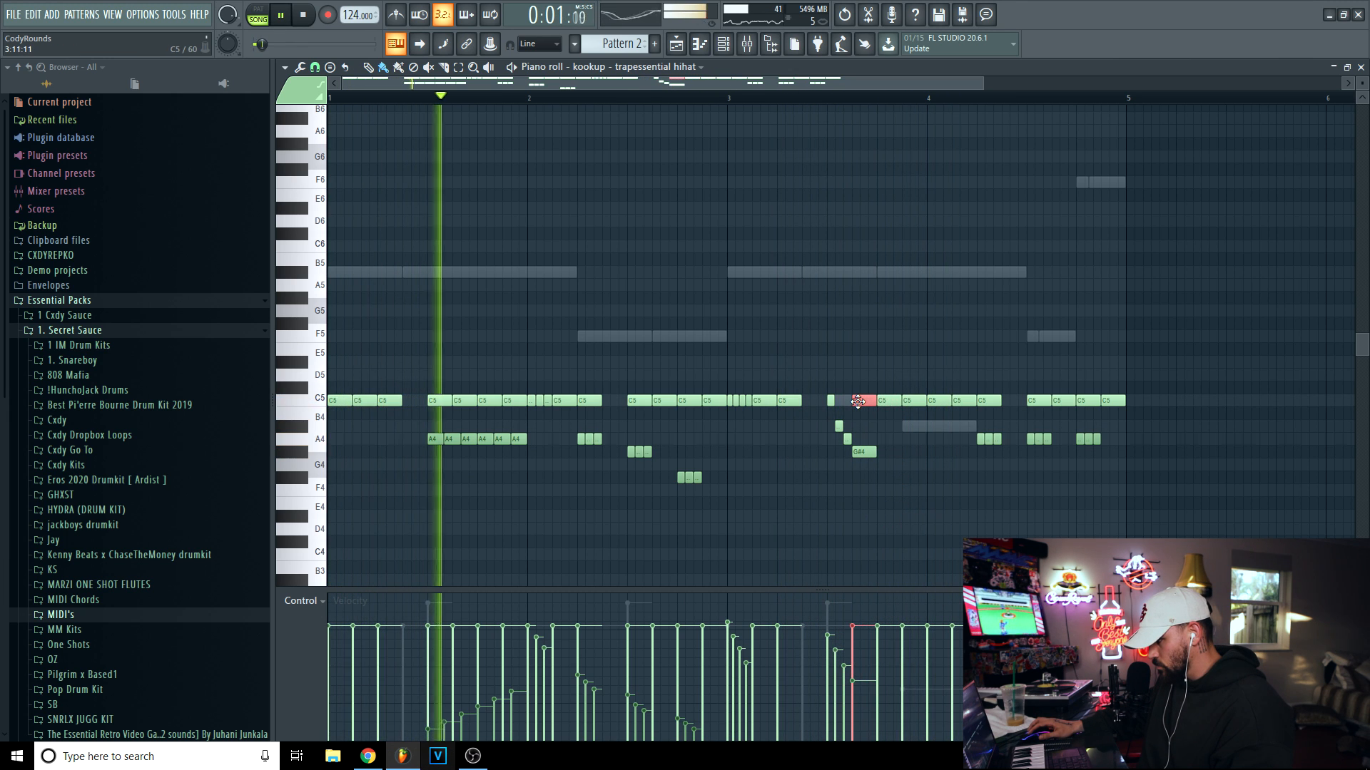
pyautogui.click(767, 97)
pyautogui.press('space')
pyautogui.press('space')
pyautogui.keyDown('ctrl'); pyautogui.click(864, 452); pyautogui.keyUp('ctrl')
pyautogui.moveTo(871, 667); pyautogui.dragTo(872, 699)
pyautogui.keyDown('ctrl'); pyautogui.click(871, 515); pyautogui.keyUp('ctrl')
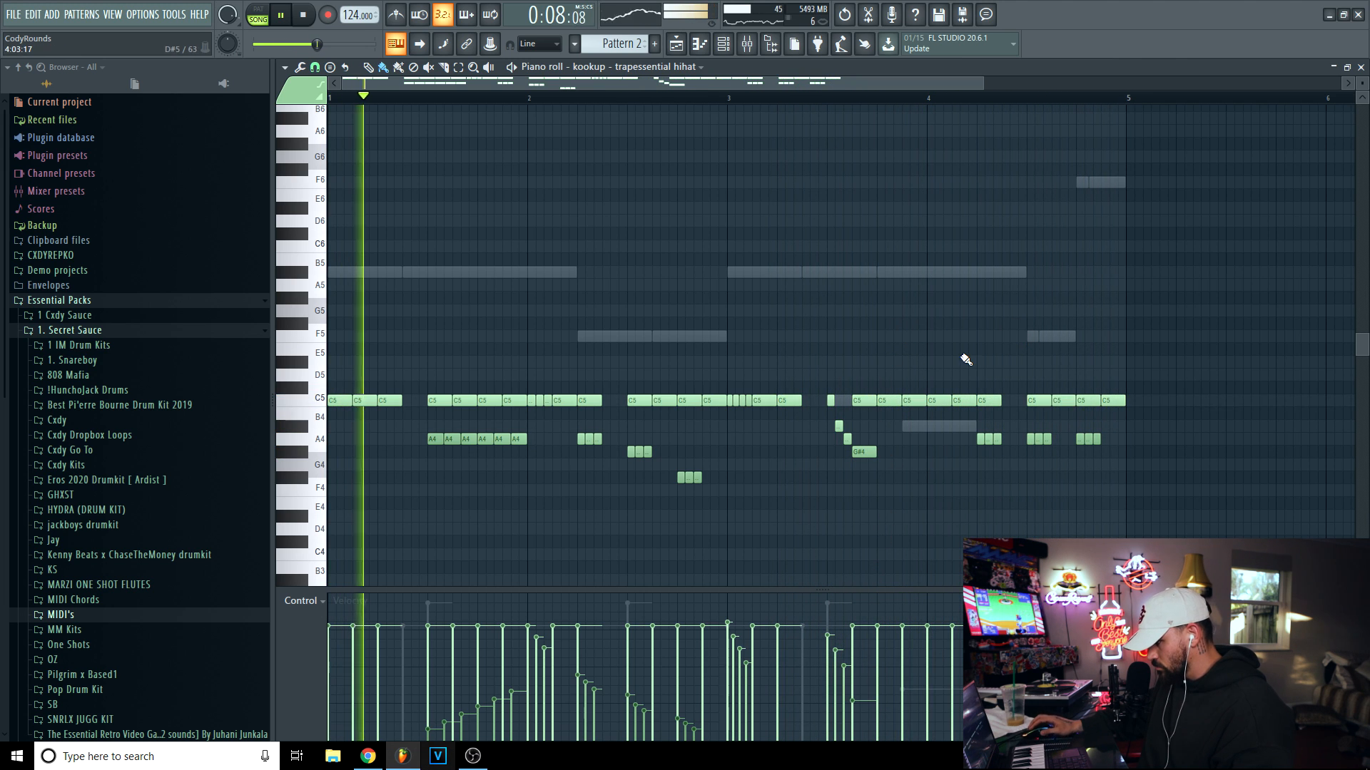
# Play the hi-hat pattern from the start to check the rhythm of its rolls and gaps.
pyautogui.scroll(-2, 746, 102)
pyautogui.keyDown('ctrl'); pyautogui.click(371, 400); pyautogui.keyUp('ctrl')
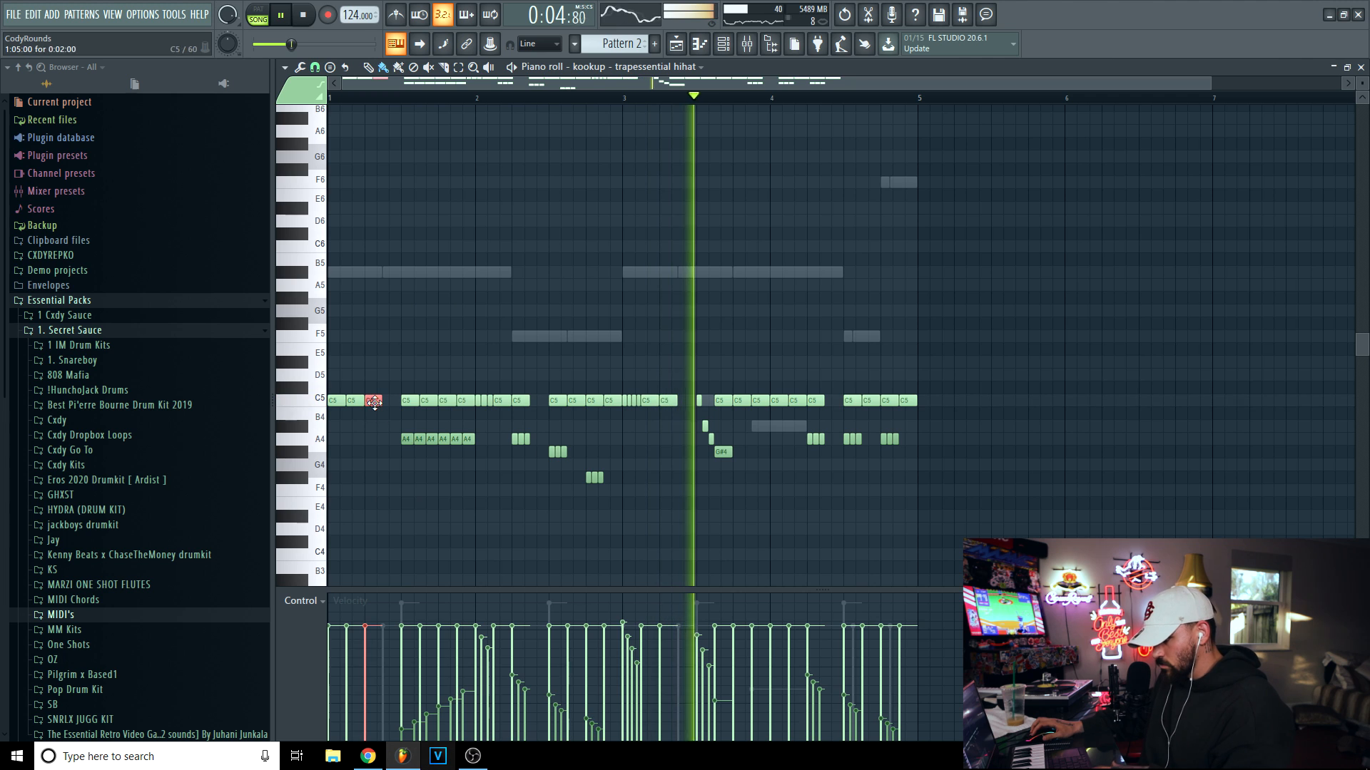
pyautogui.press('space')
pyautogui.press('space')
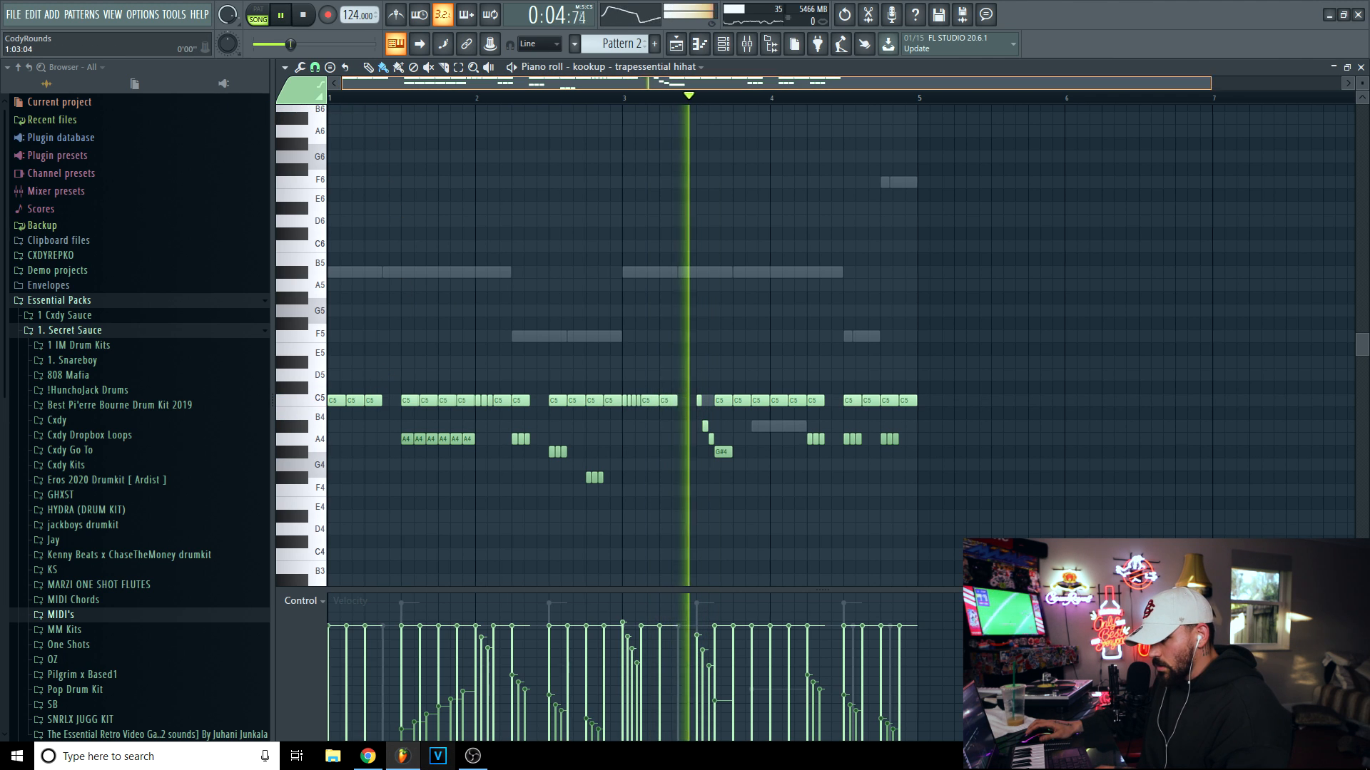
pyautogui.scroll(2, 351, 86)
pyautogui.click(345, 99)
pyautogui.press('space')
pyautogui.press('space')
pyautogui.moveTo(405, 402); pyautogui.dragTo(397, 404)
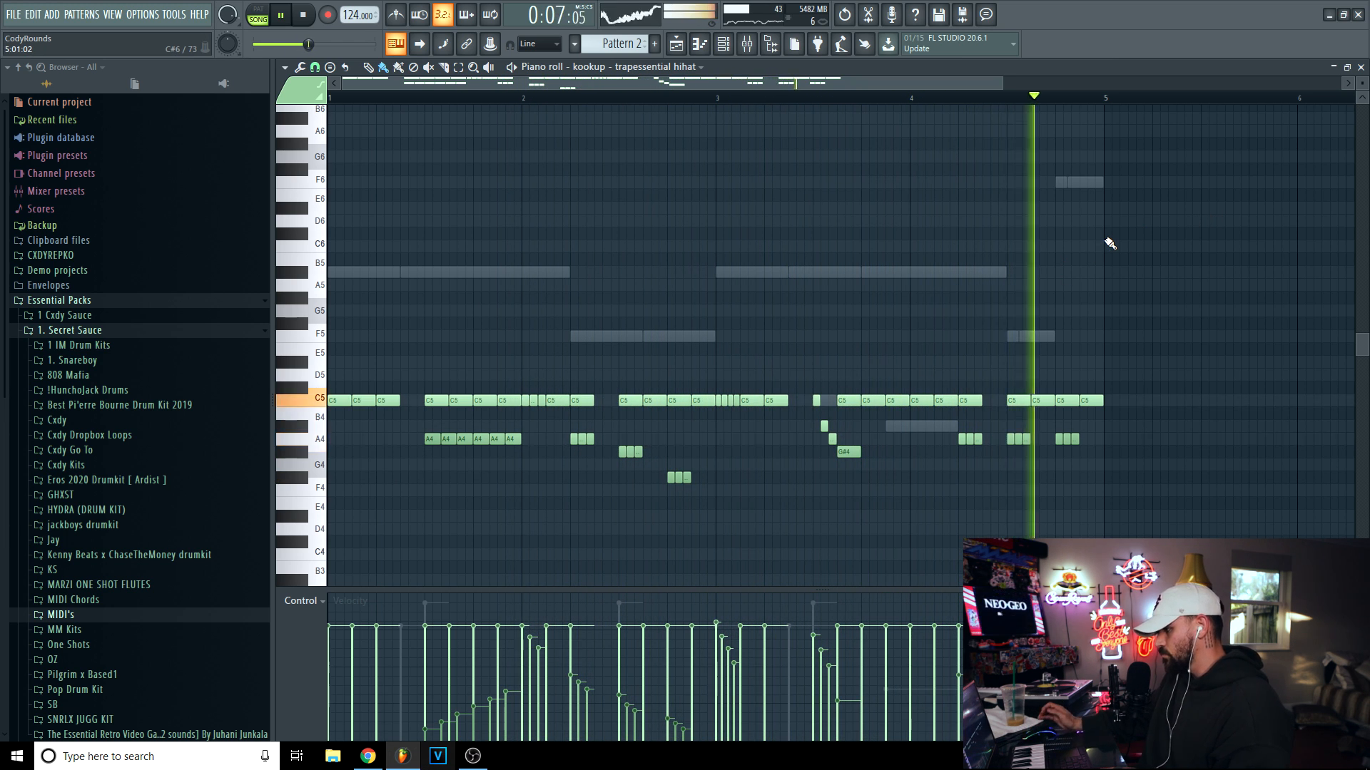
# Close the piano roll and add Sonny Digital Open Hat from the Best Pi'erre Bourne Drum Kit 2019 as a new channel.
pyautogui.click(1360, 66)
pyautogui.press('space')
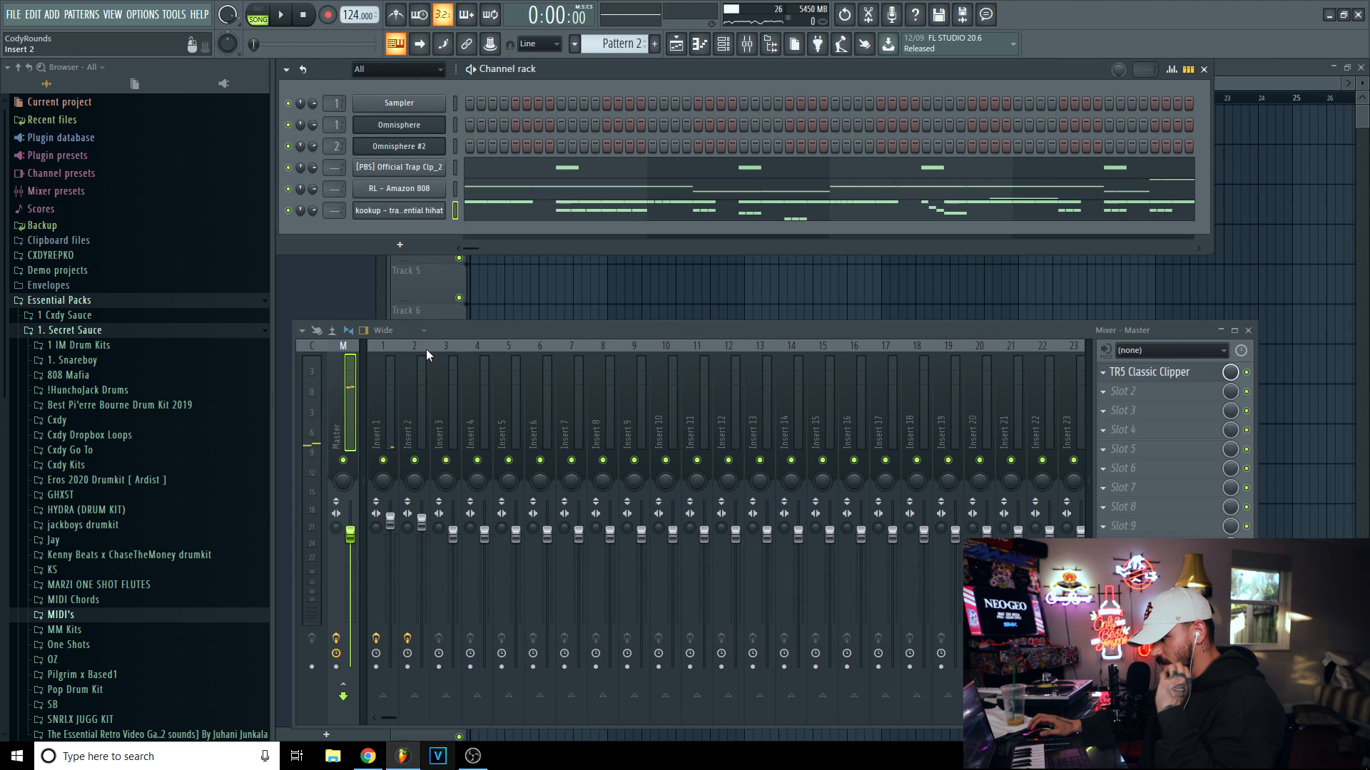
pyautogui.click(237, 403)
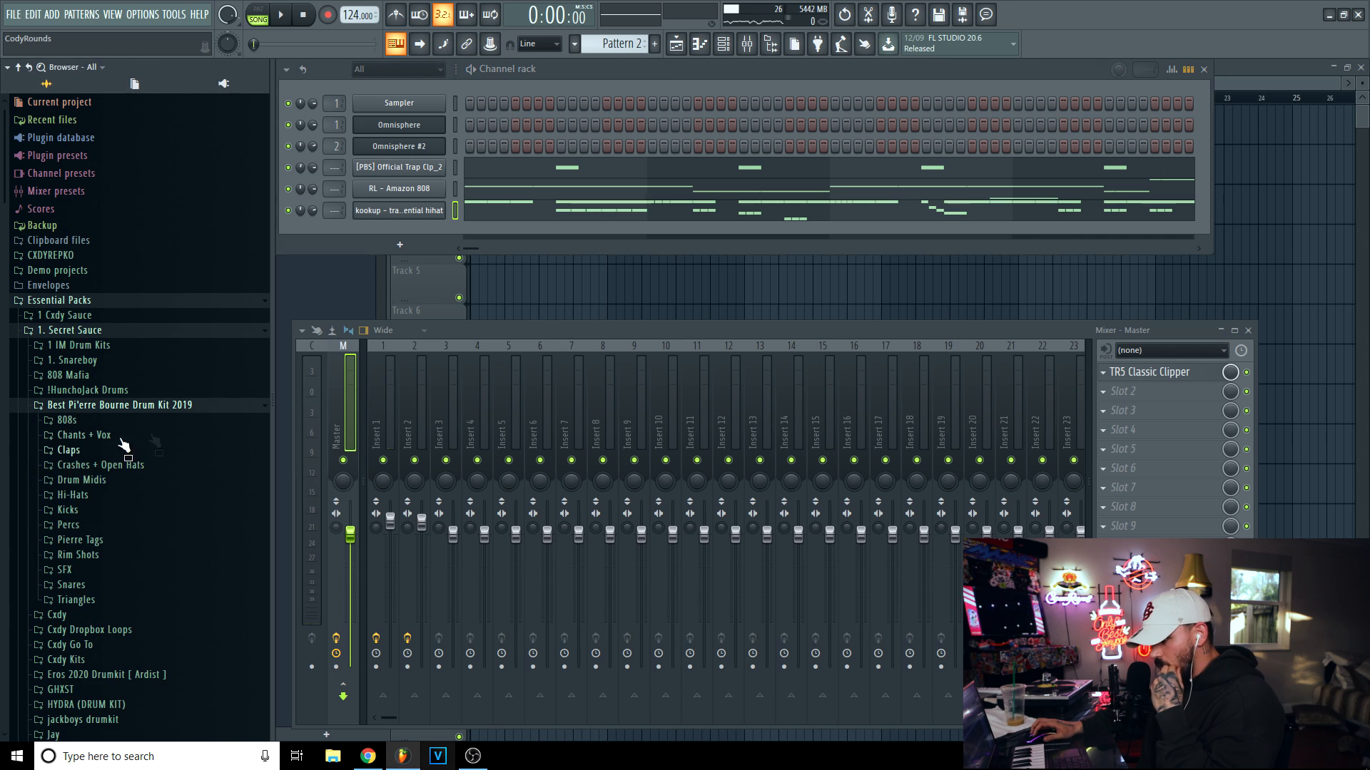
pyautogui.click(107, 465)
pyautogui.moveTo(400, 226); pyautogui.dragTo(460, 235)
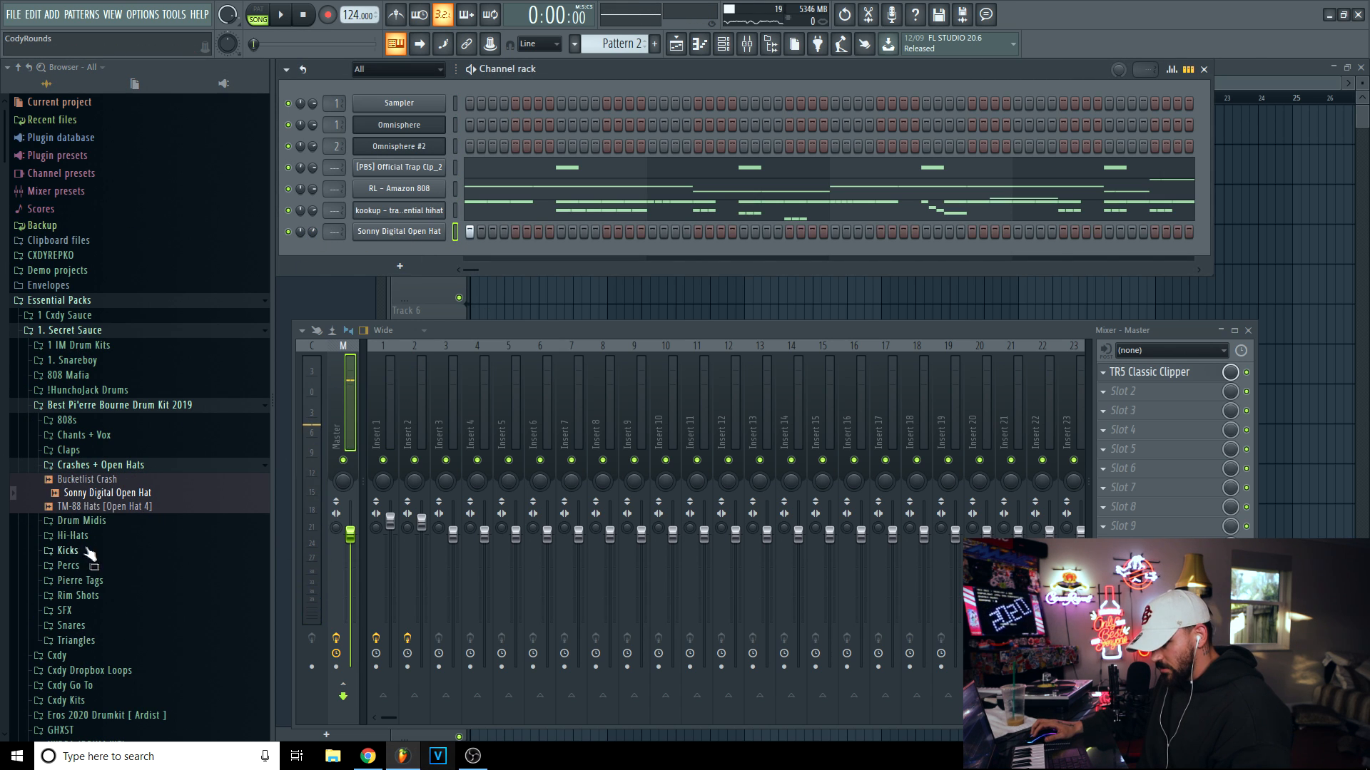
# Add TM88 Snare as a new channel below the clap and paste the clap's notes into it.
pyautogui.click(87, 626)
pyautogui.click(113, 682)
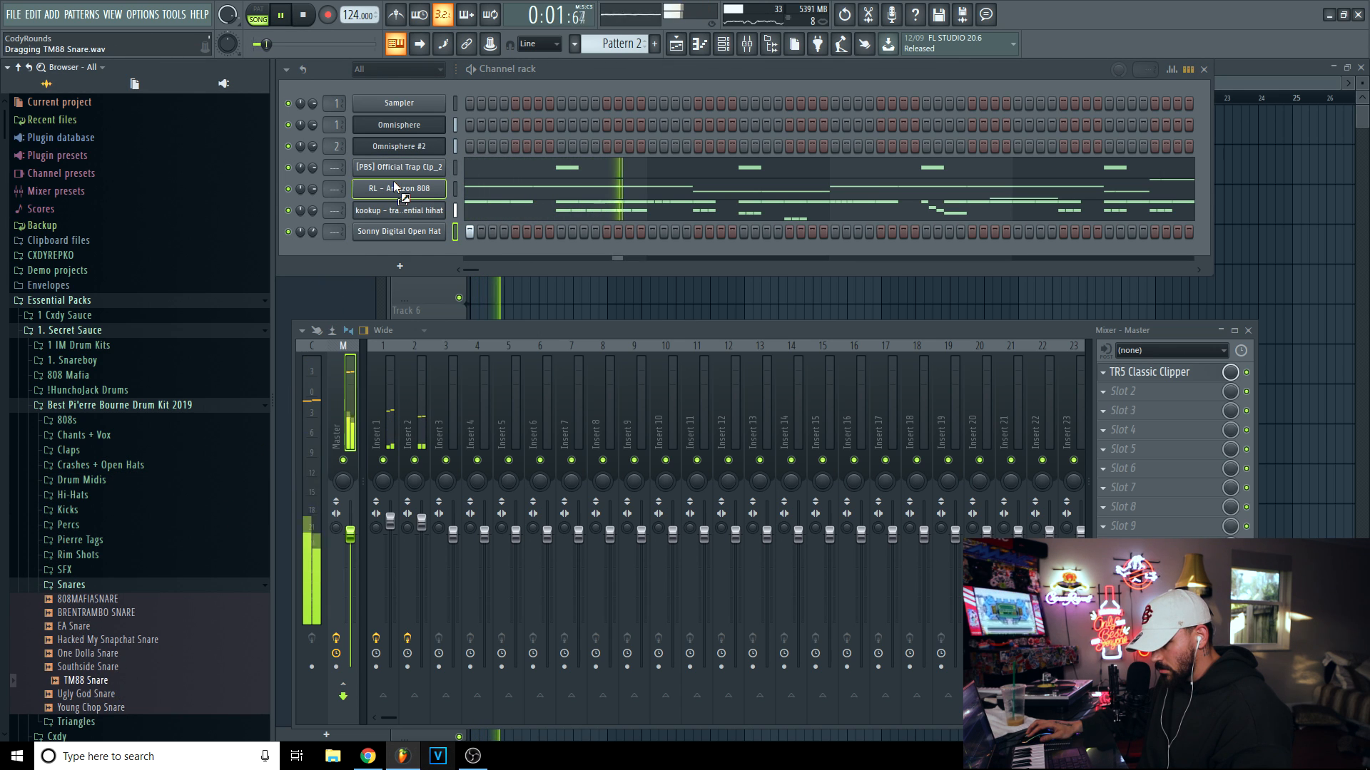
pyautogui.moveTo(398, 186); pyautogui.dragTo(456, 175)
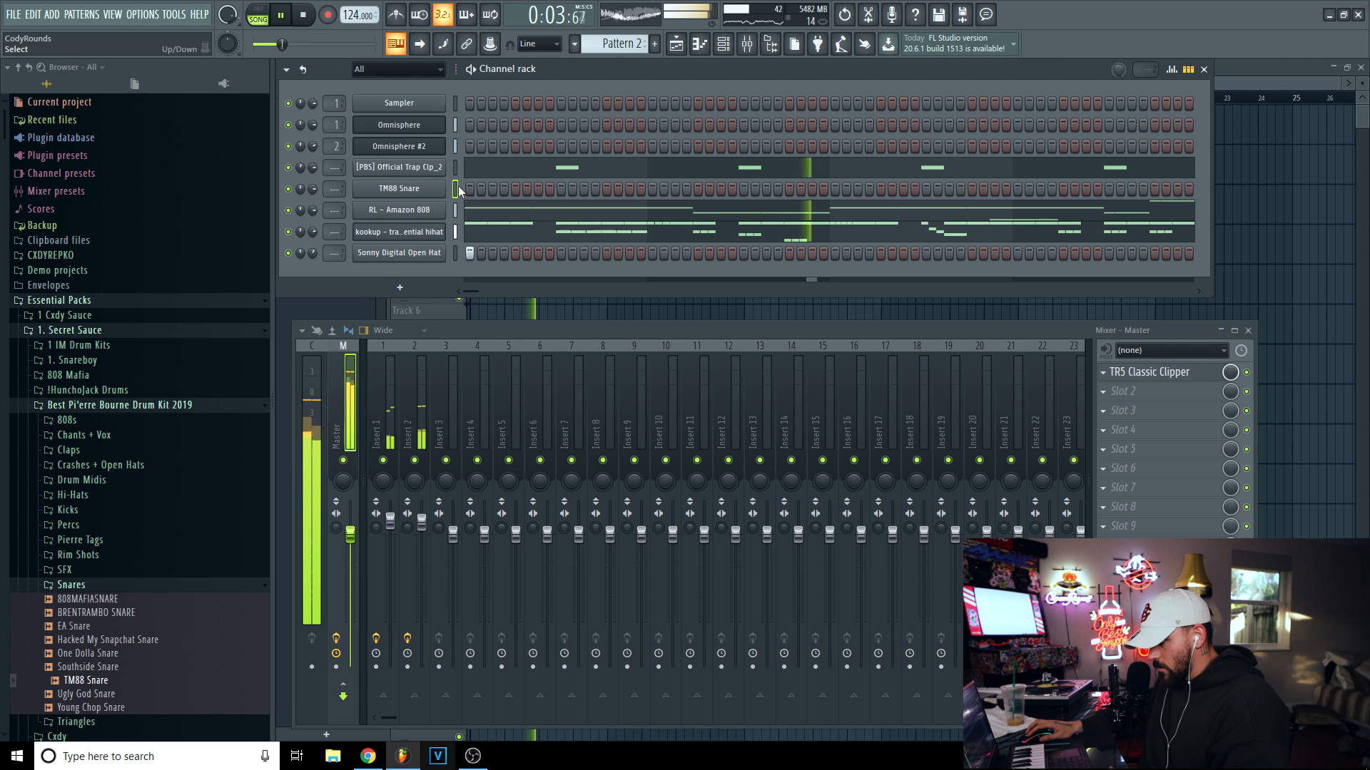
pyautogui.hotkey('ctrl', 'v')
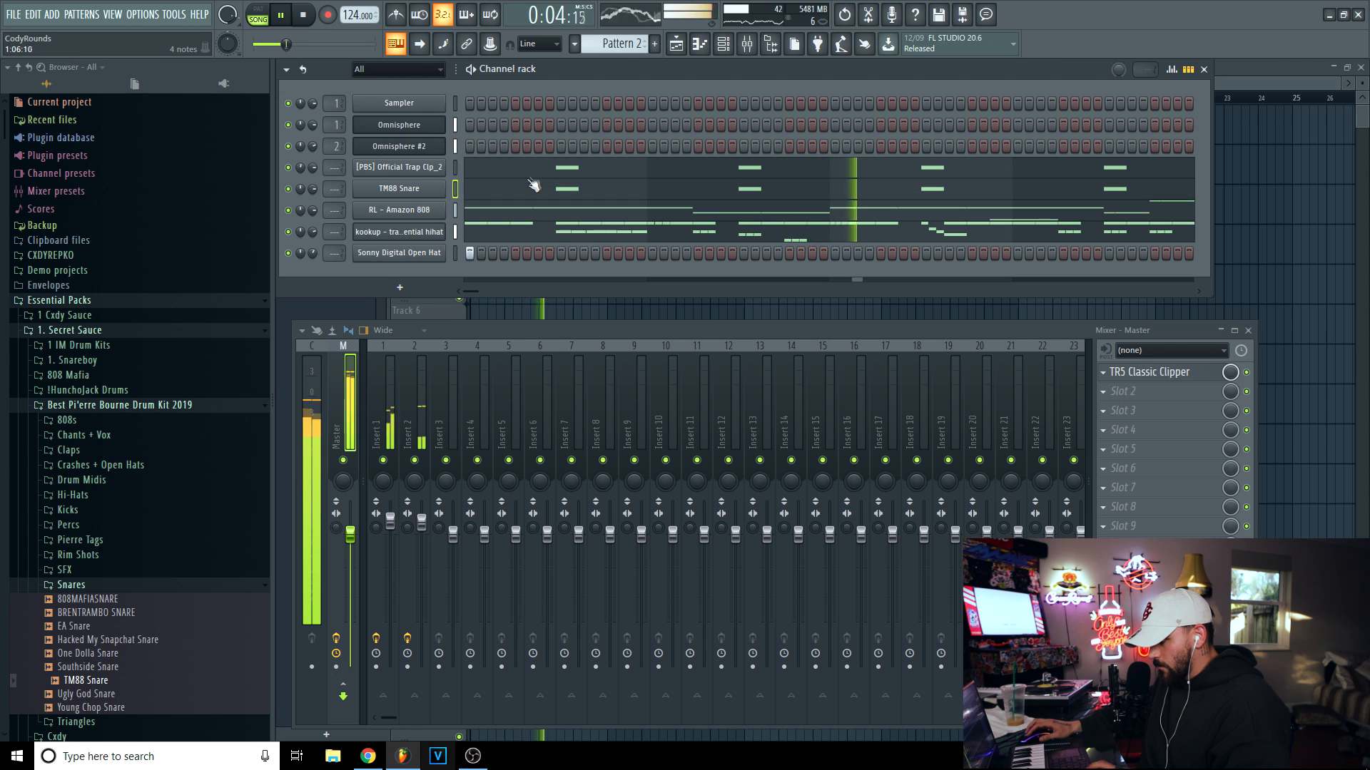
# Replace the TM88 Snare sample with Young Chop Snare and play the pattern.
pyautogui.rightClick(313, 186)
pyautogui.click(332, 191)
pyautogui.rightClick(313, 190)
pyautogui.click(332, 199)
pyautogui.press('space')
pyautogui.click(115, 706)
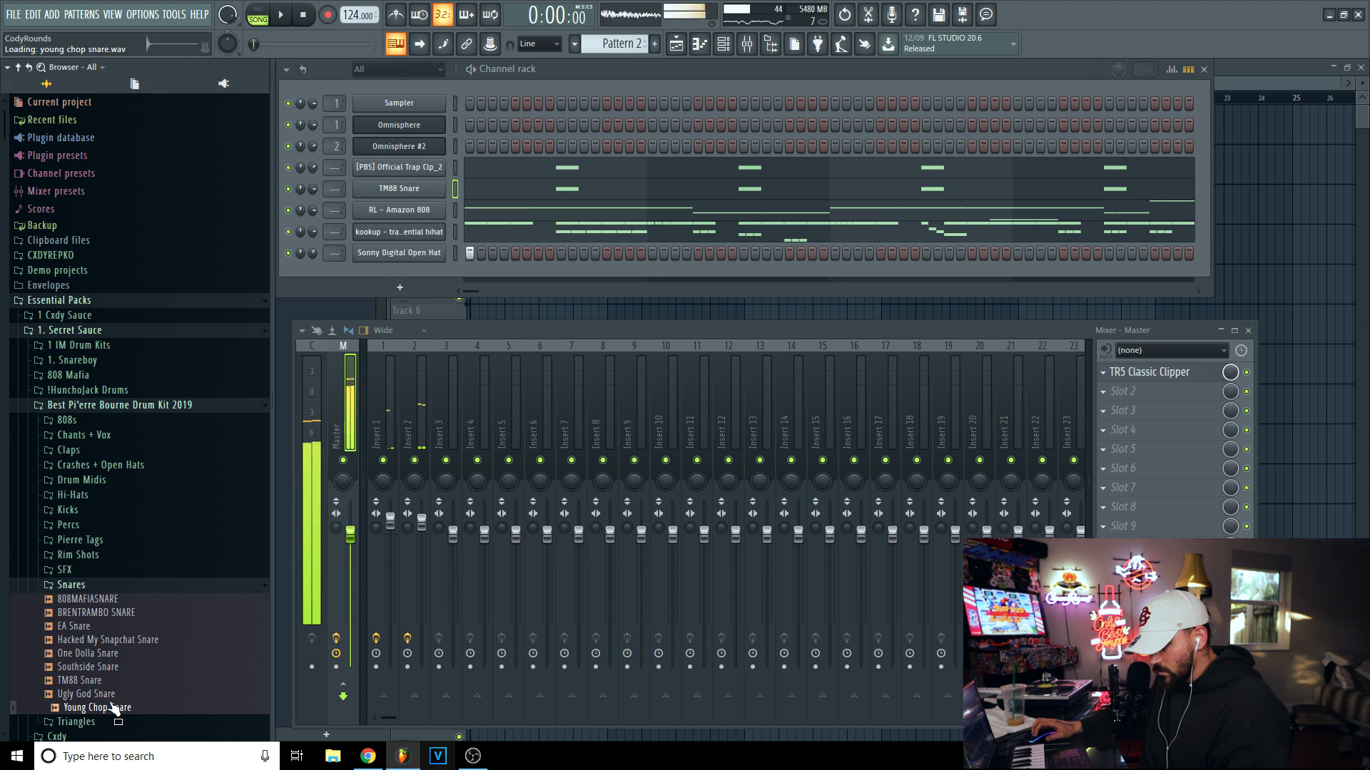
pyautogui.press('space')
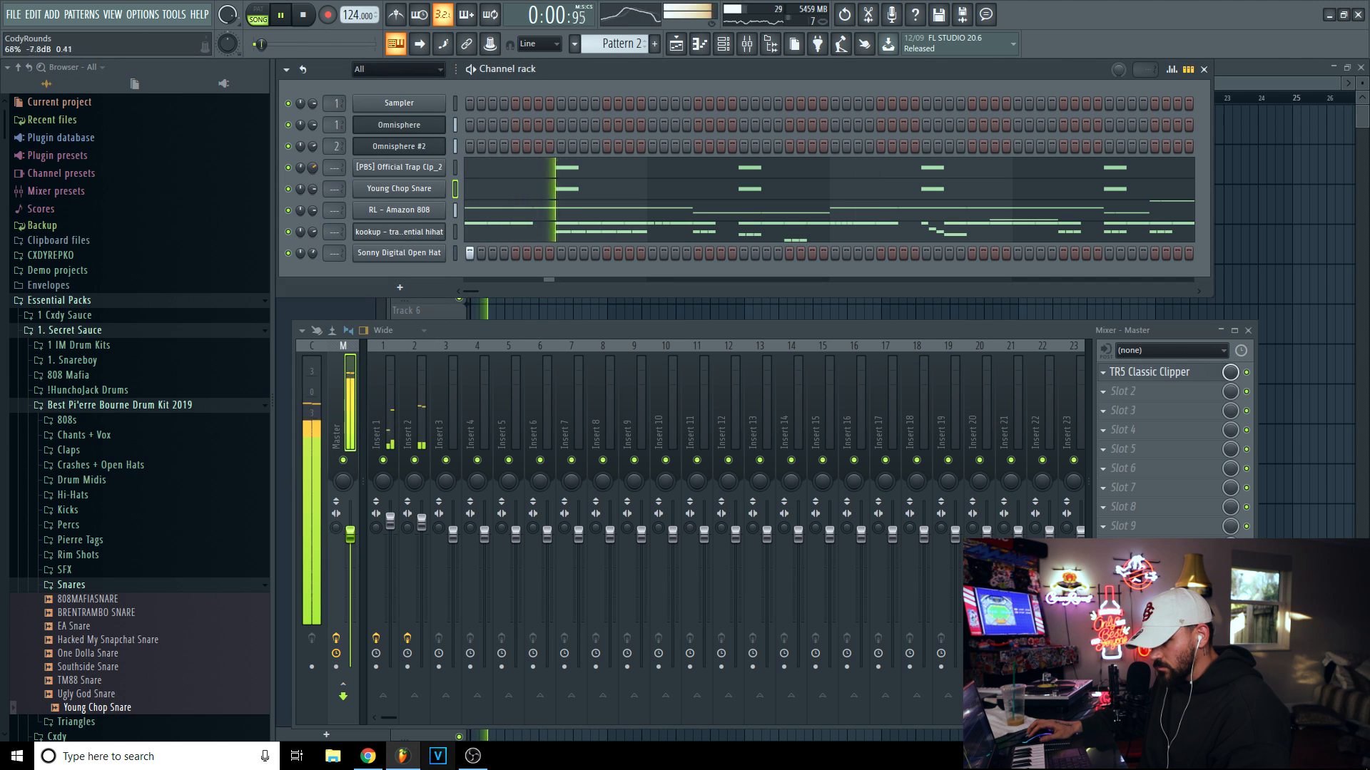
# Add two quieter C5 clap notes, on the last eighth of bar 1 and the second eighth of bar 2.
pyautogui.click(501, 166)
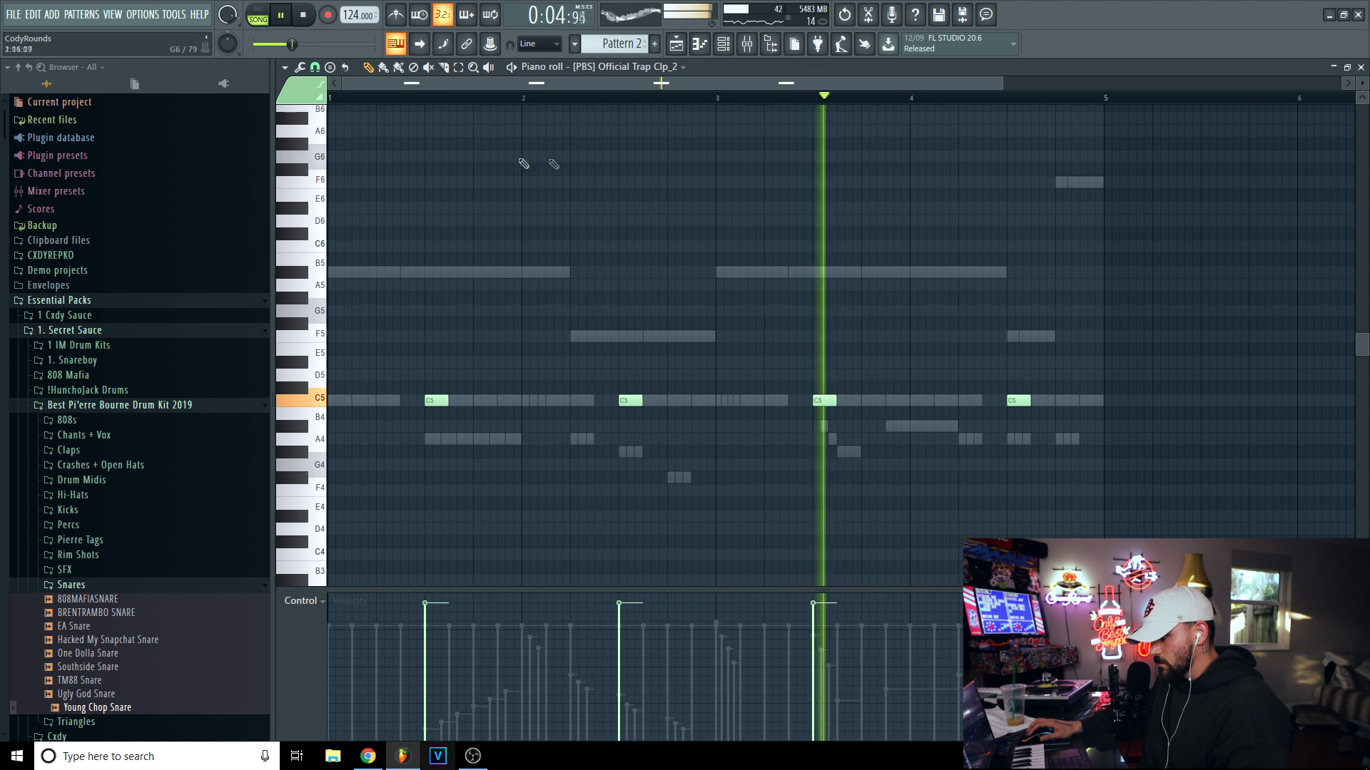
pyautogui.press('space')
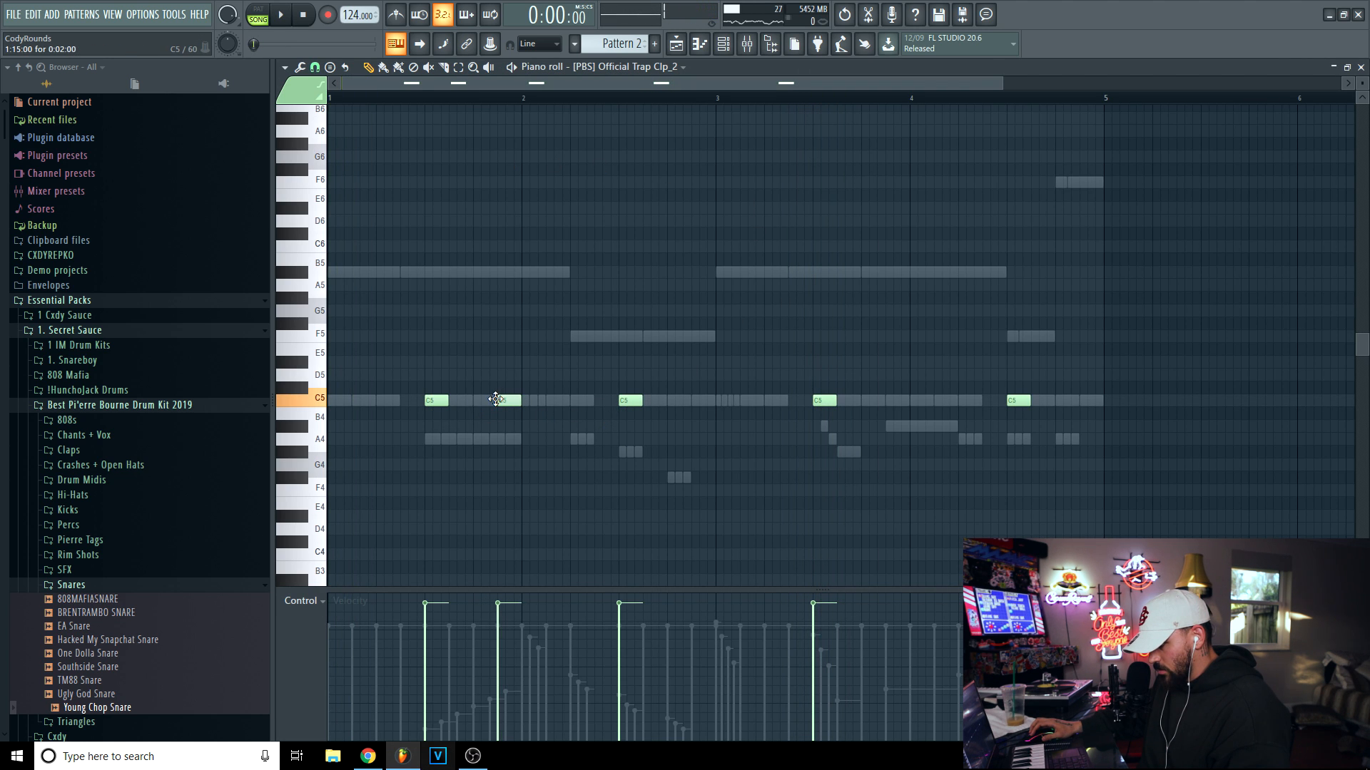
pyautogui.press('space')
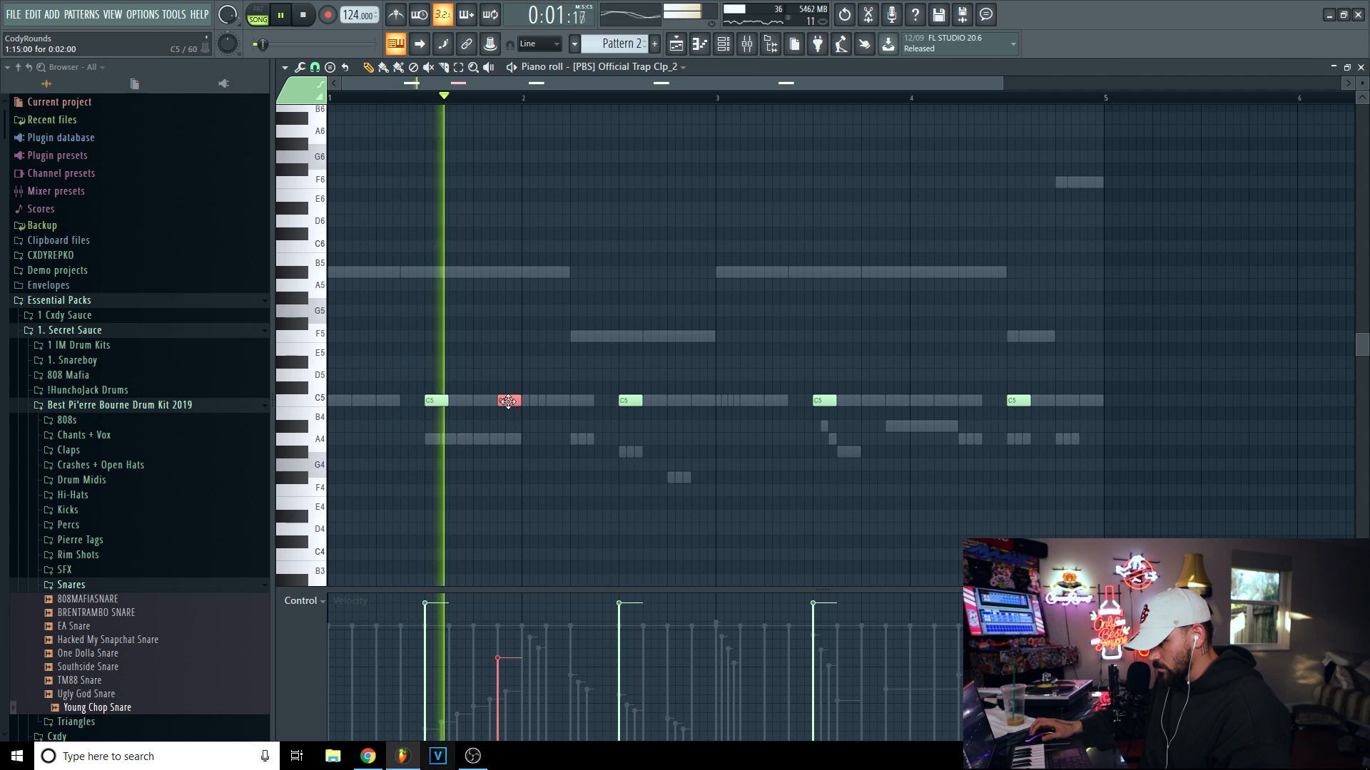
pyautogui.click(550, 401)
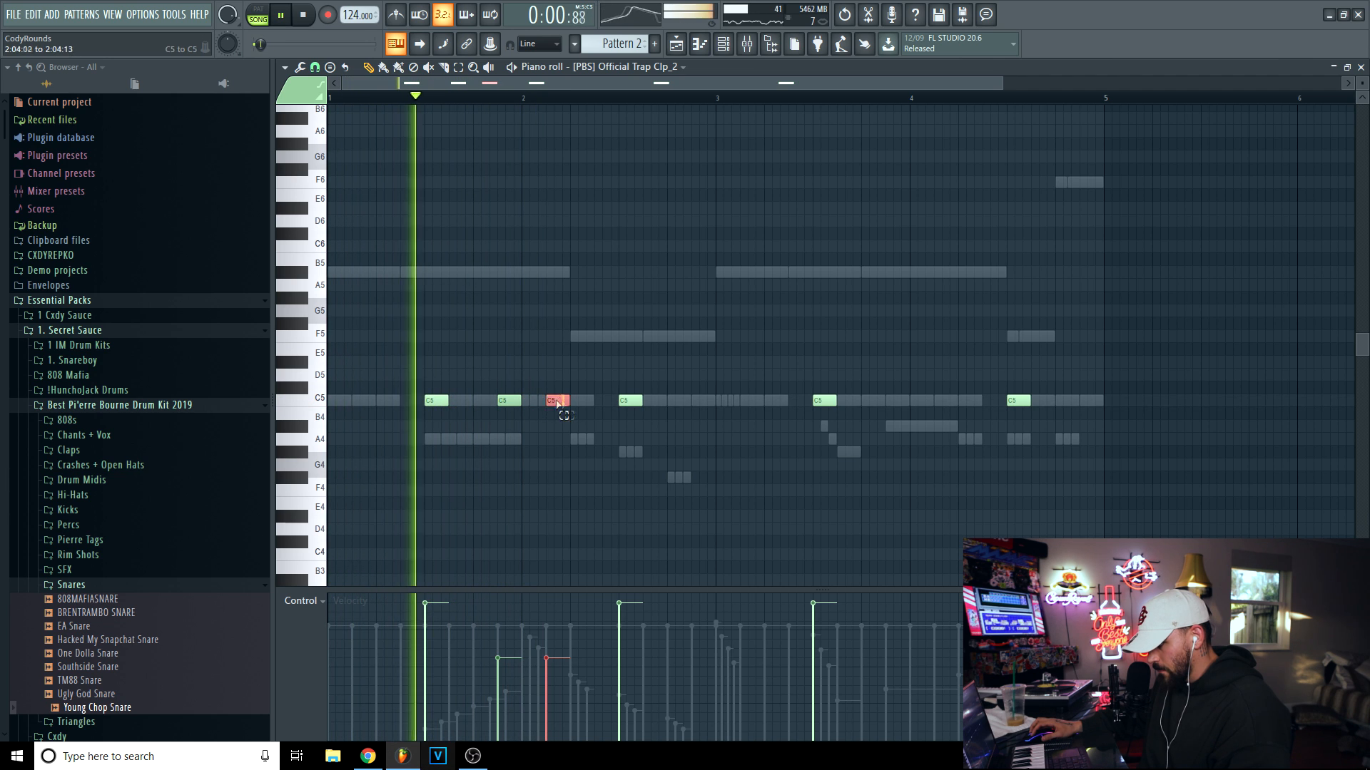
# Duplicate the two quieter C5 clap notes two bars further on, into bars 3 and 4, and close the piano roll.
pyautogui.moveTo(568, 396); pyautogui.dragTo(899, 402)
pyautogui.keyDown('ctrl'); pyautogui.click(1063, 250); pyautogui.keyUp('ctrl')
pyautogui.click(1360, 67)
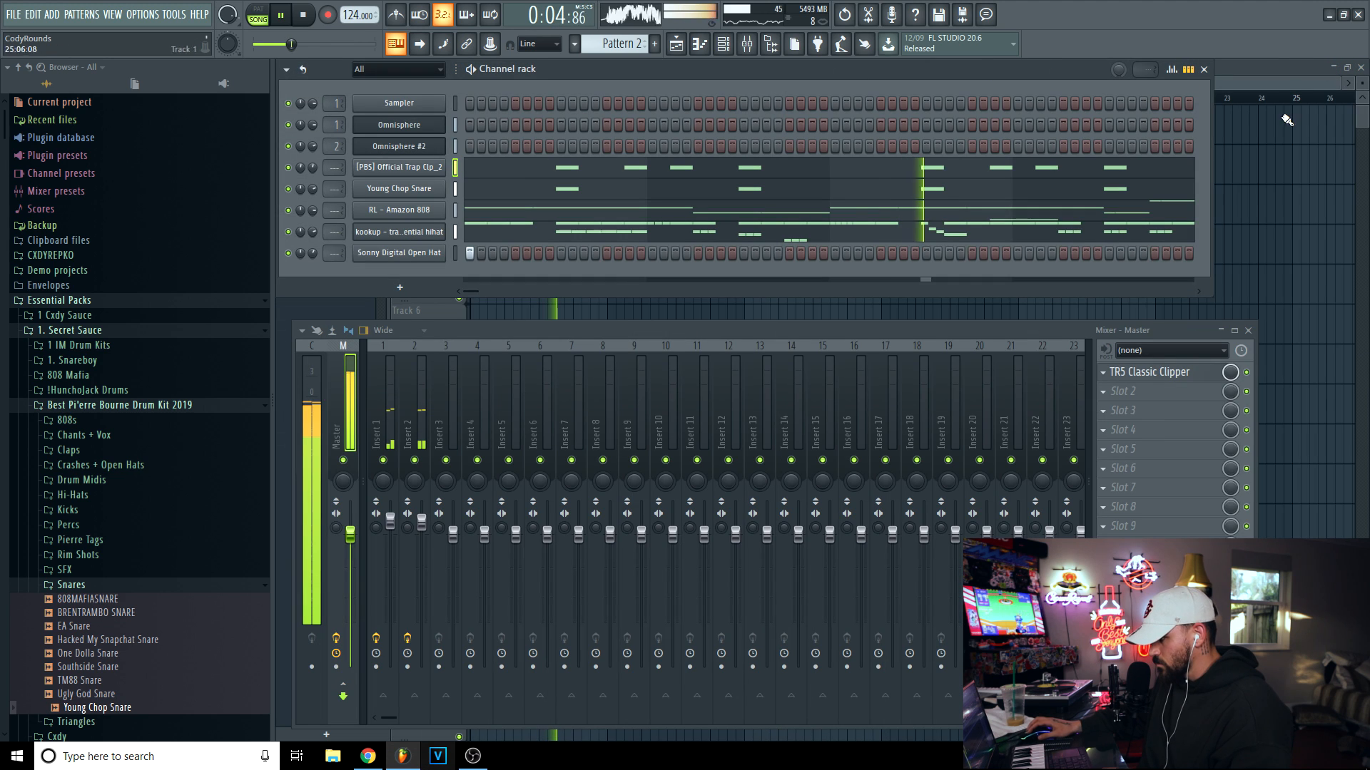
# Look through the Chants + Vox and Percs folders of Best Pi'erre Bourne Drum Kit 2019 and preview the slimesito perc.
pyautogui.click(97, 435)
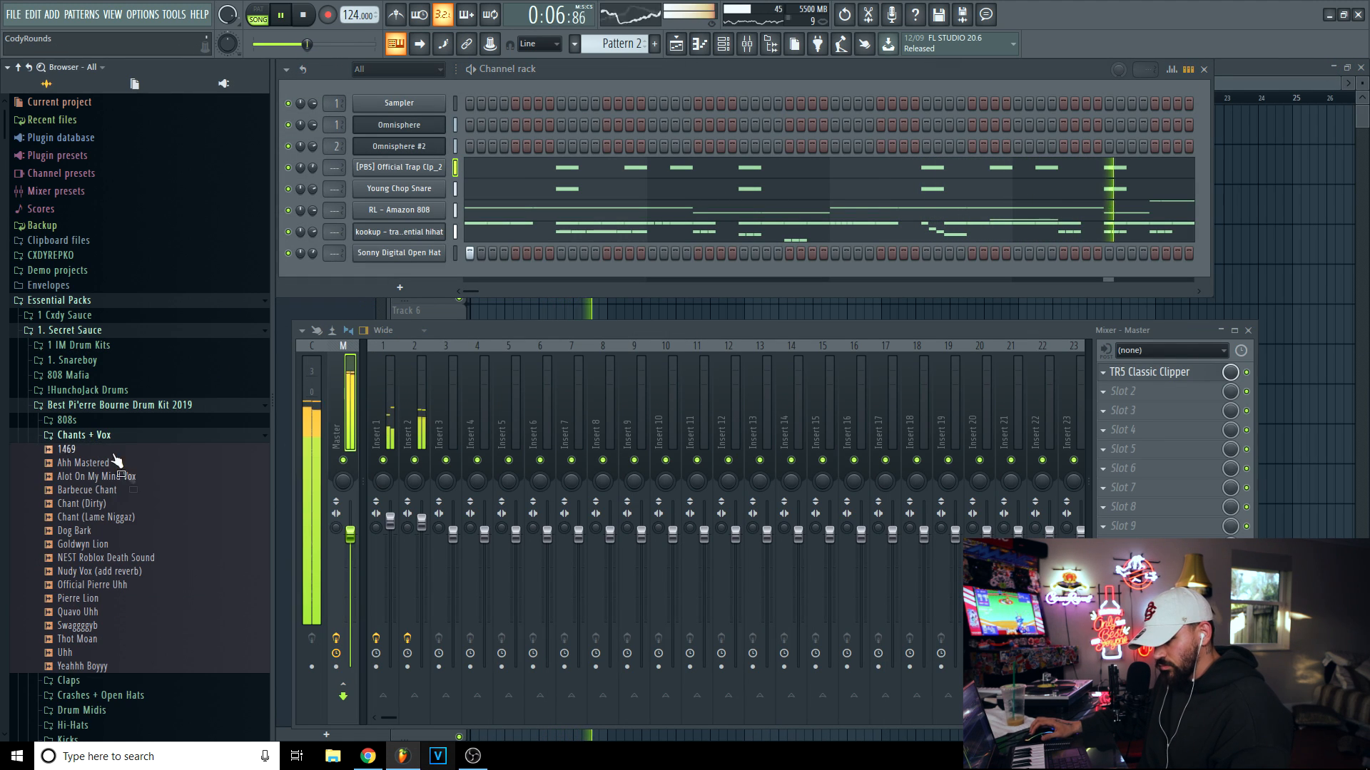
pyautogui.click(103, 435)
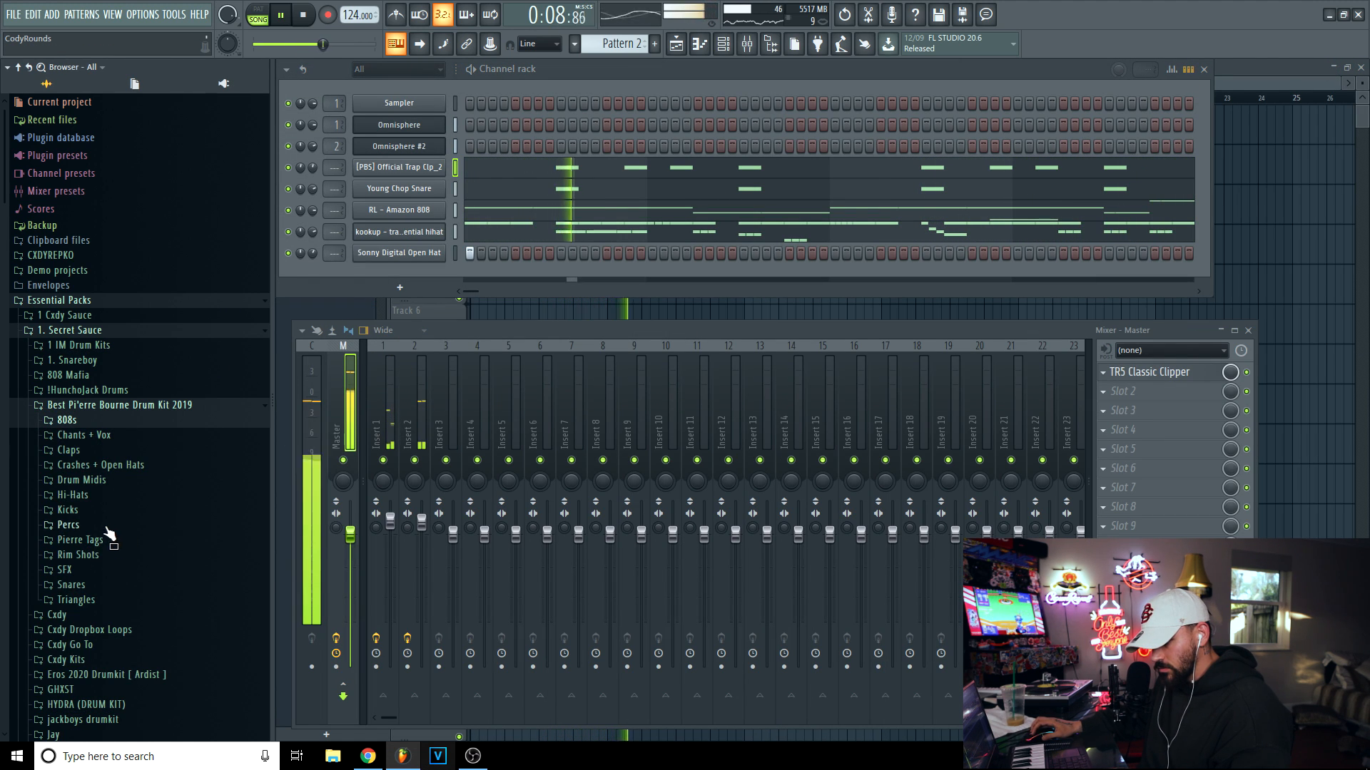
pyautogui.click(105, 526)
pyautogui.click(117, 553)
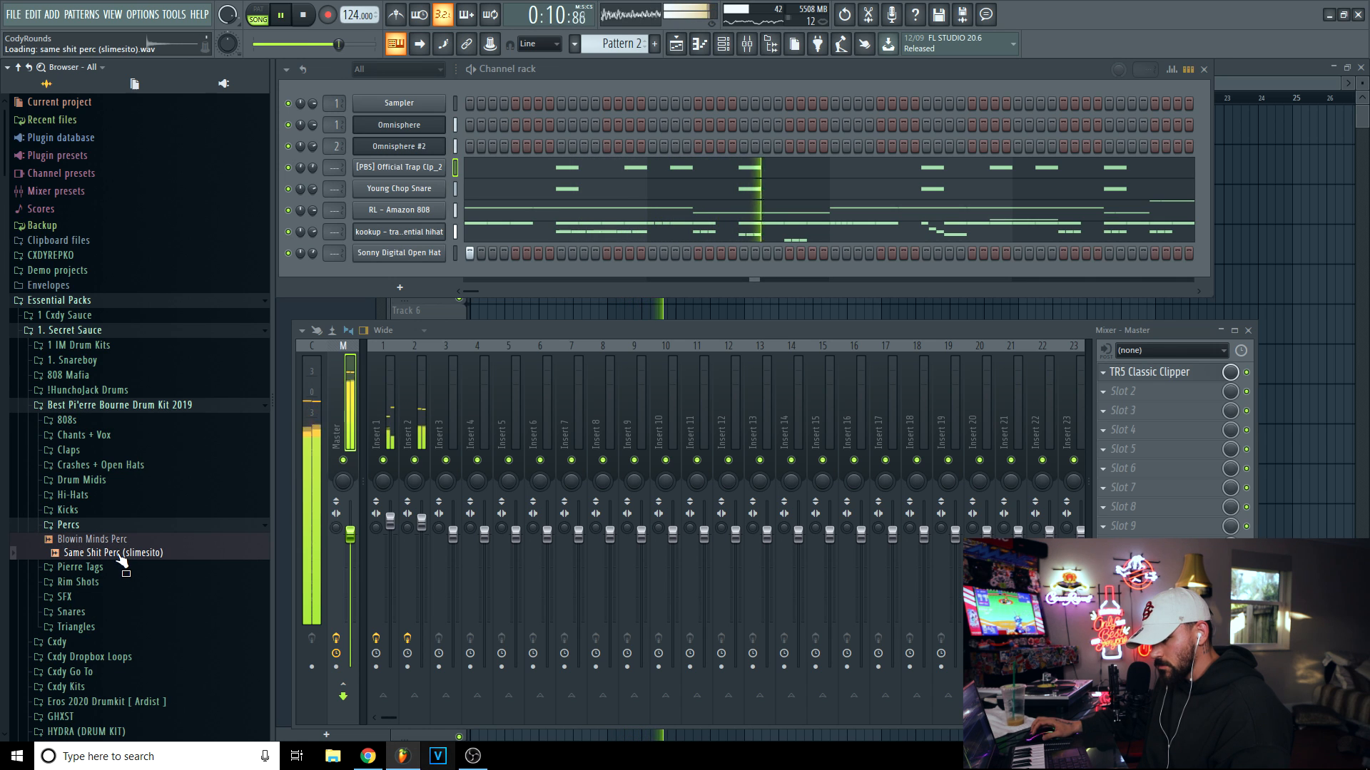
# Preview percs from Cxdy - Ghostbuster (Drum Kit) and add Perc - Knock as a new channel, hitting on step 3 of bars 1 and 3.
pyautogui.click(114, 406)
pyautogui.click(93, 464)
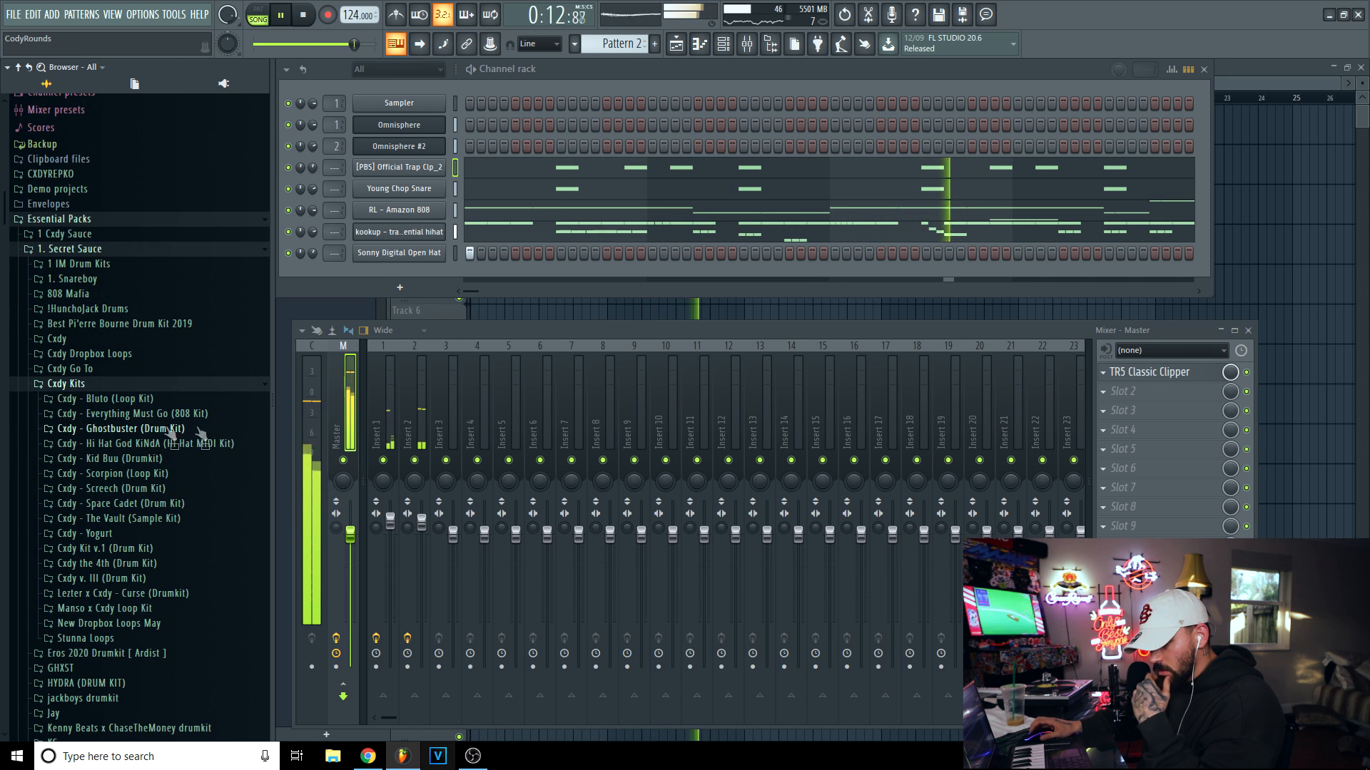
pyautogui.click(164, 430)
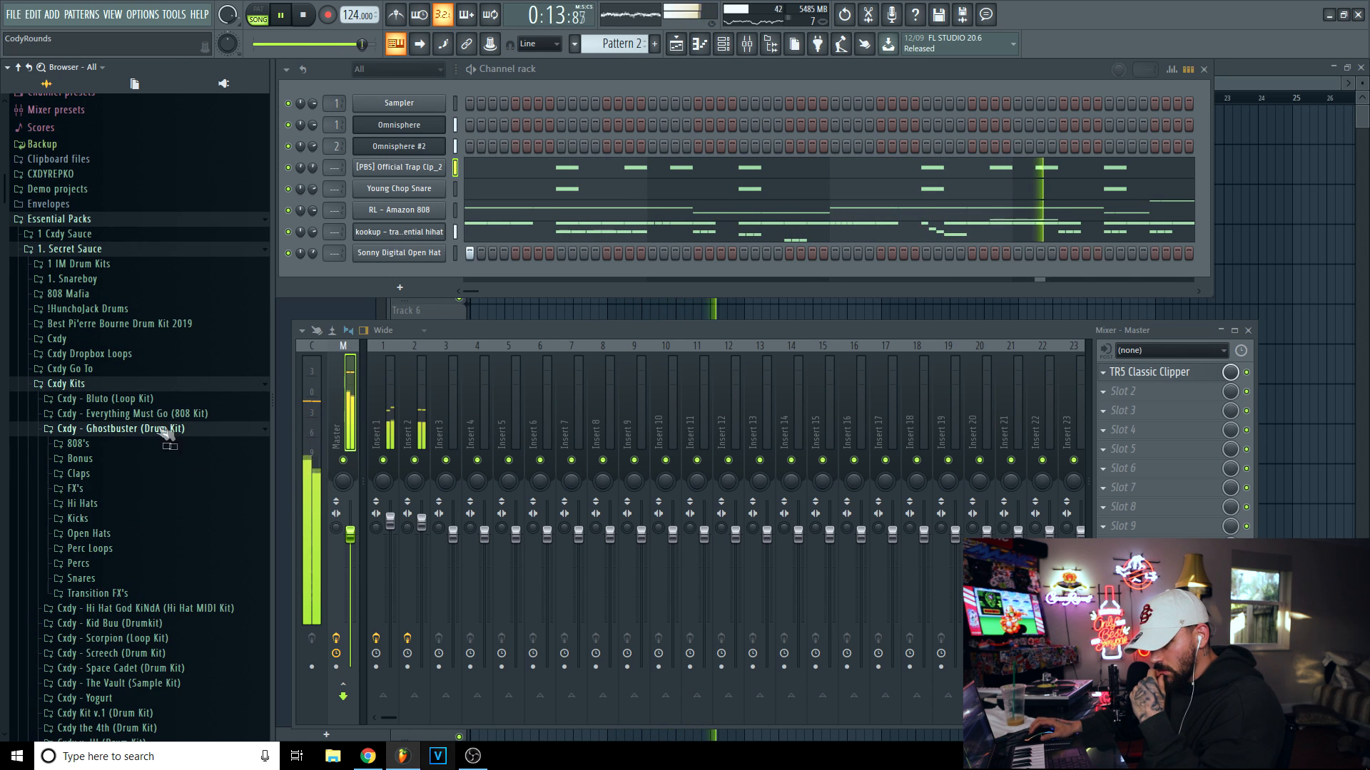
pyautogui.click(121, 563)
pyautogui.click(127, 578)
pyautogui.click(131, 591)
pyautogui.click(142, 606)
pyautogui.scroll(-2, 143, 605)
pyautogui.click(138, 565)
pyautogui.click(143, 577)
pyautogui.moveTo(151, 568); pyautogui.dragTo(449, 278)
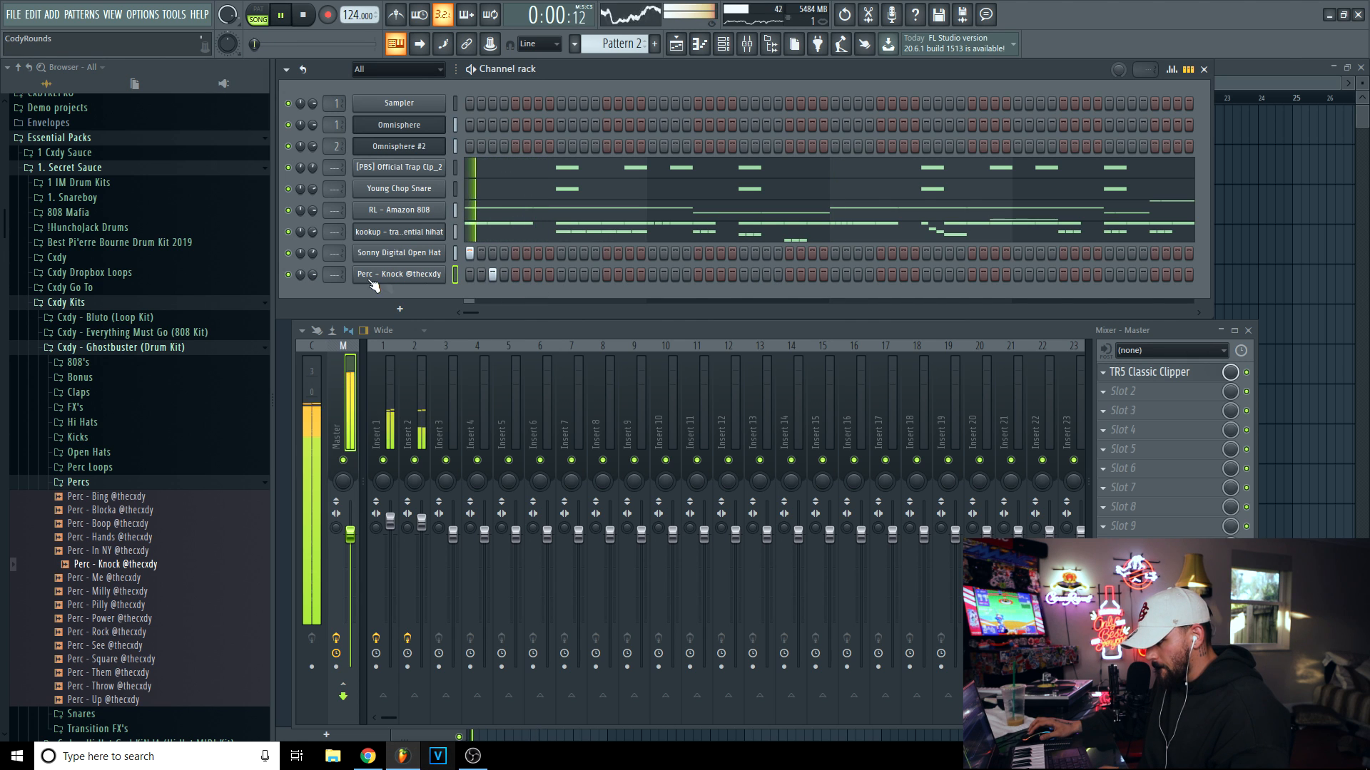
pyautogui.click(719, 240)
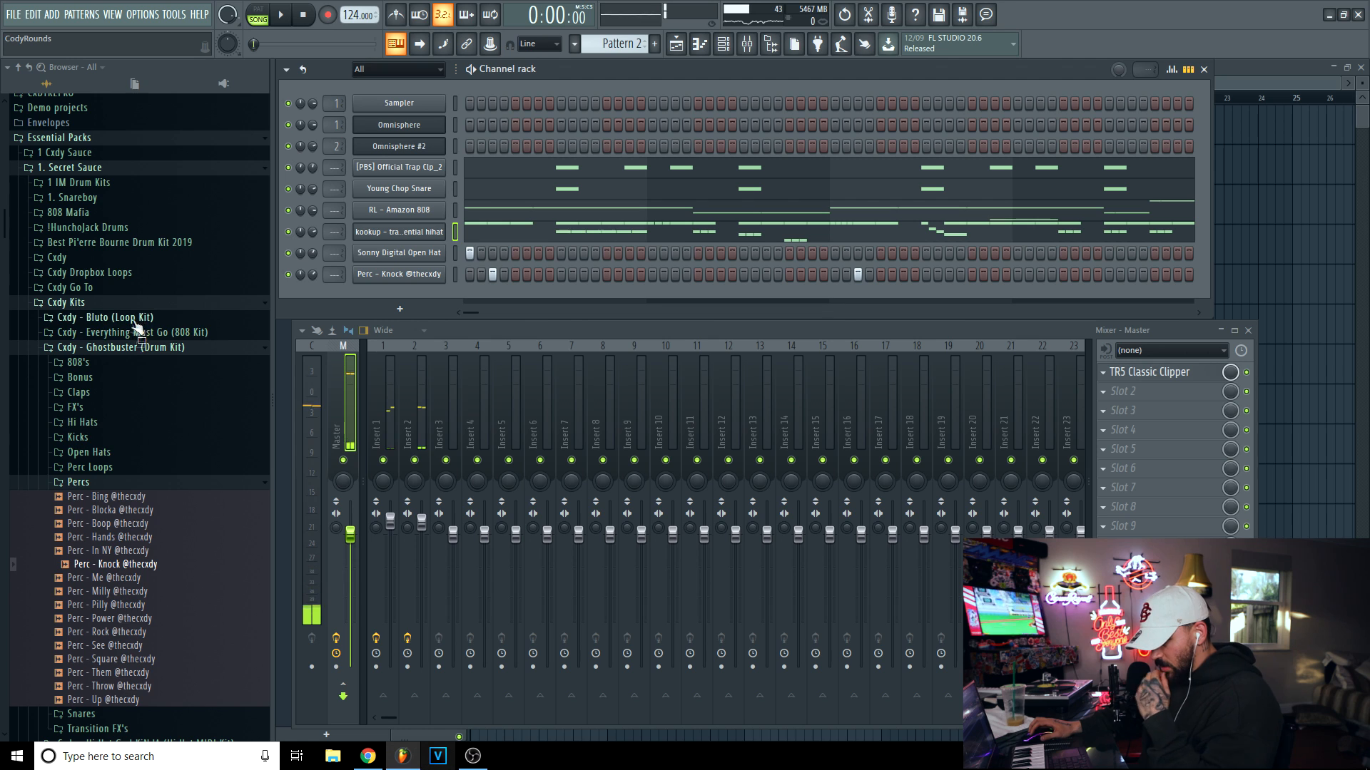
# Load the HH 107 bpm MIDI pattern from the Hi Hat God KiNdA kit's Not As Simple folder into the hi-hat channel and play it.
pyautogui.click(135, 347)
pyautogui.click(171, 363)
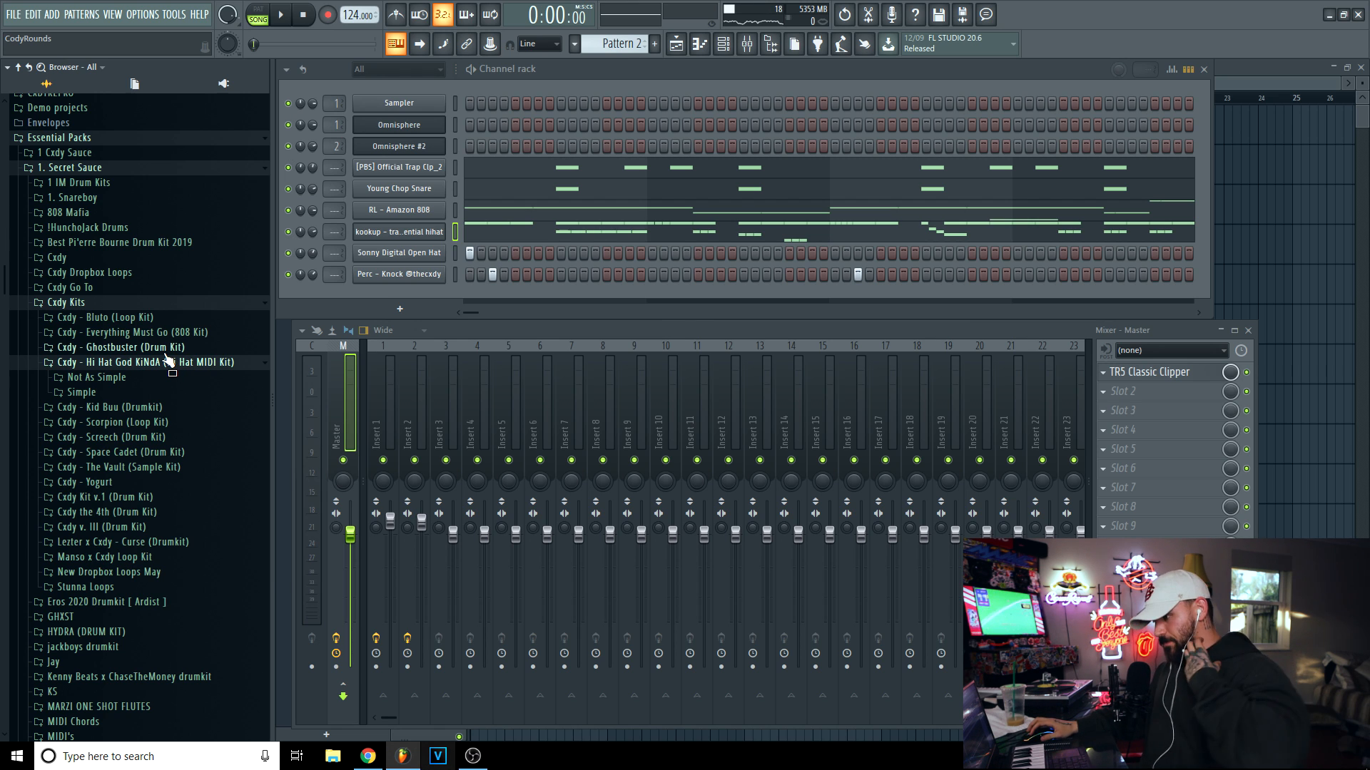
pyautogui.click(158, 384)
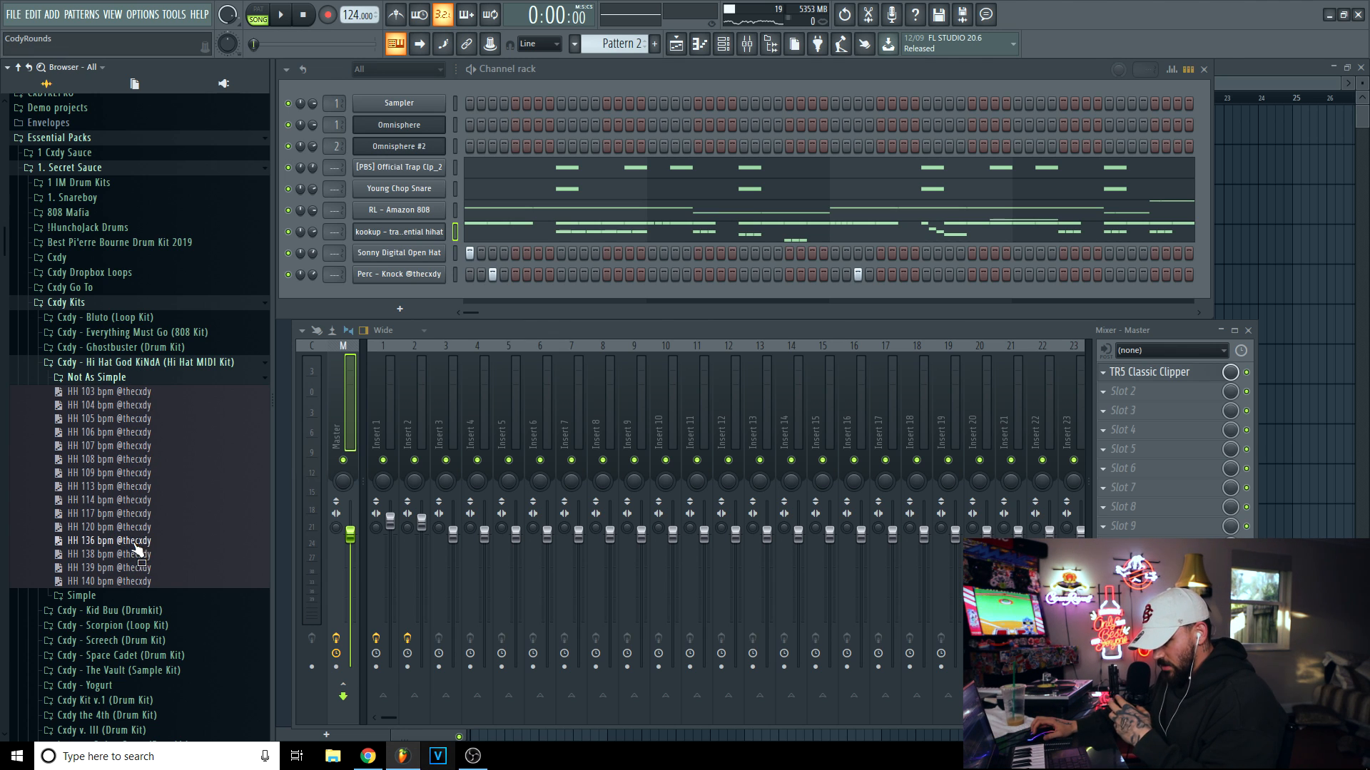
pyautogui.click(568, 237)
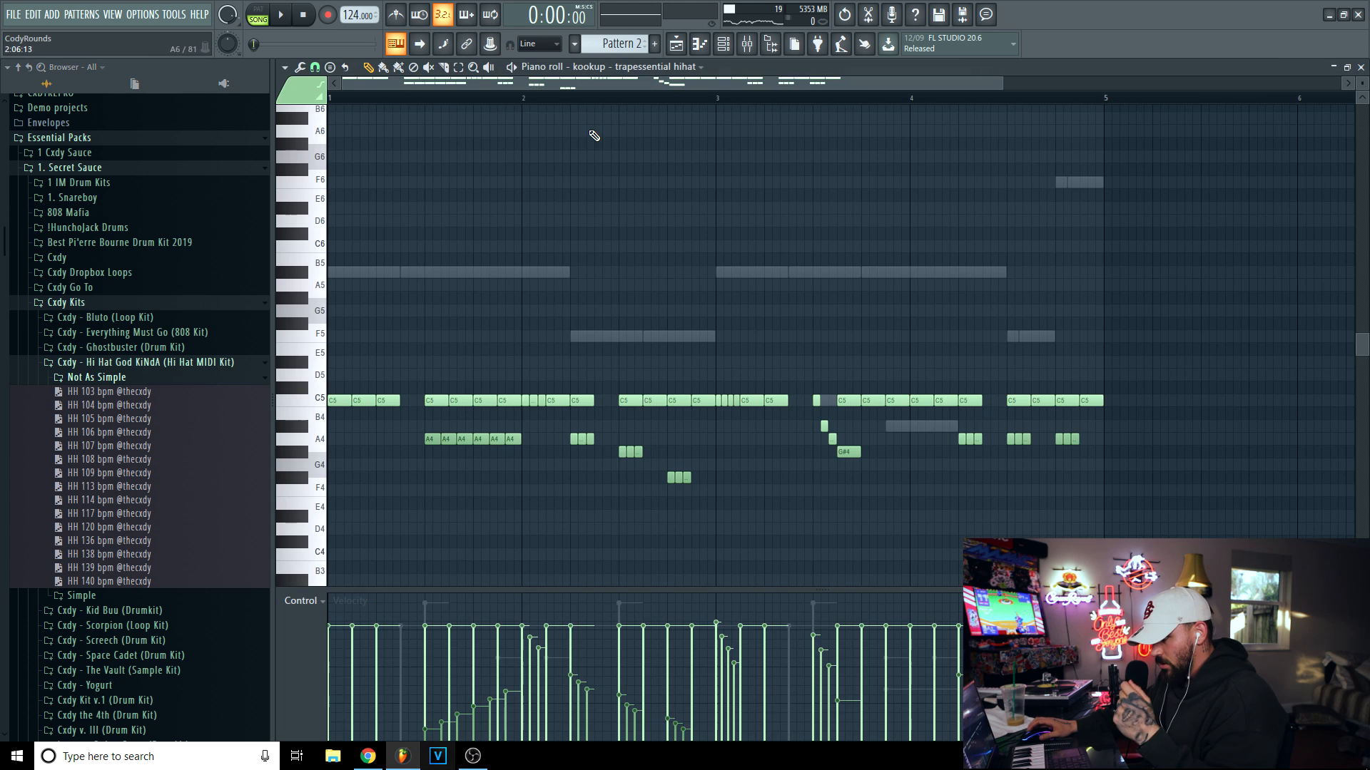
pyautogui.scroll(3, 838, 241)
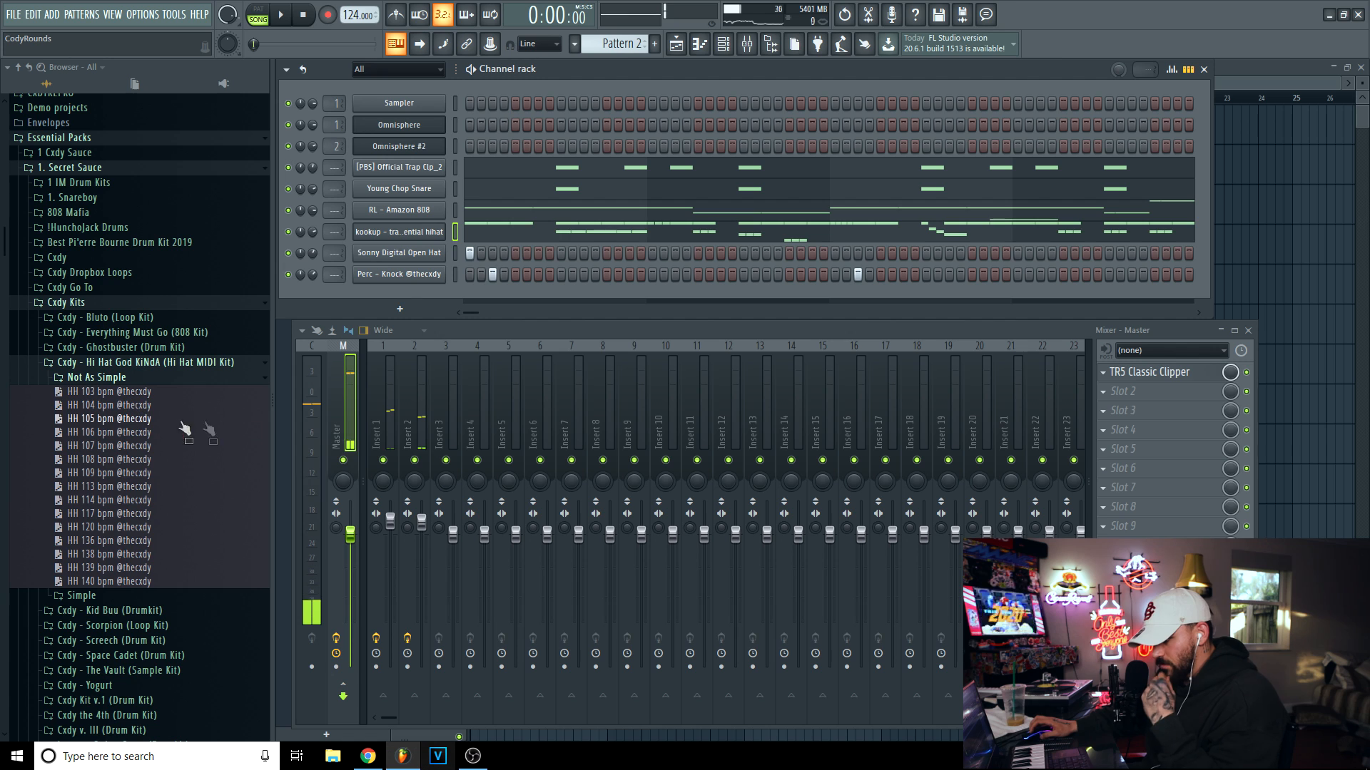
pyautogui.moveTo(387, 217); pyautogui.dragTo(400, 233)
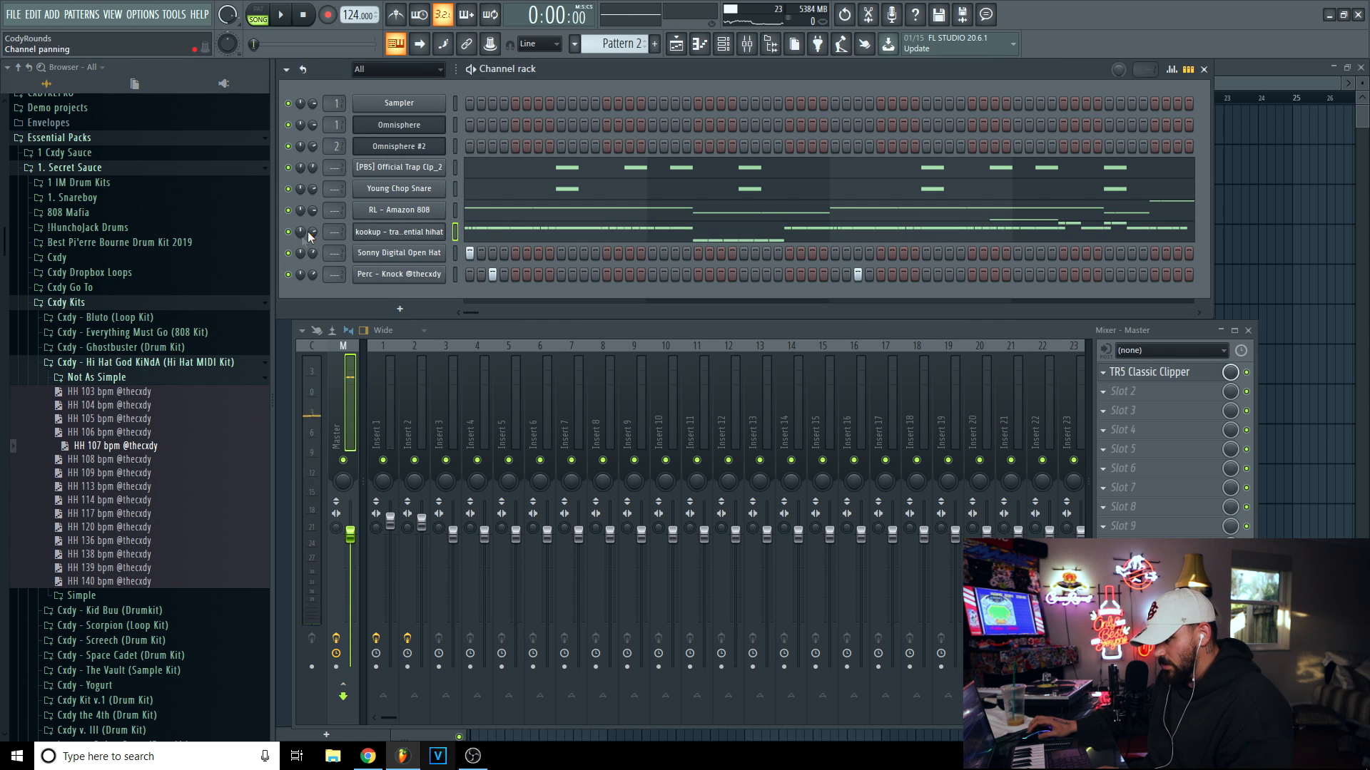
pyautogui.press('space')
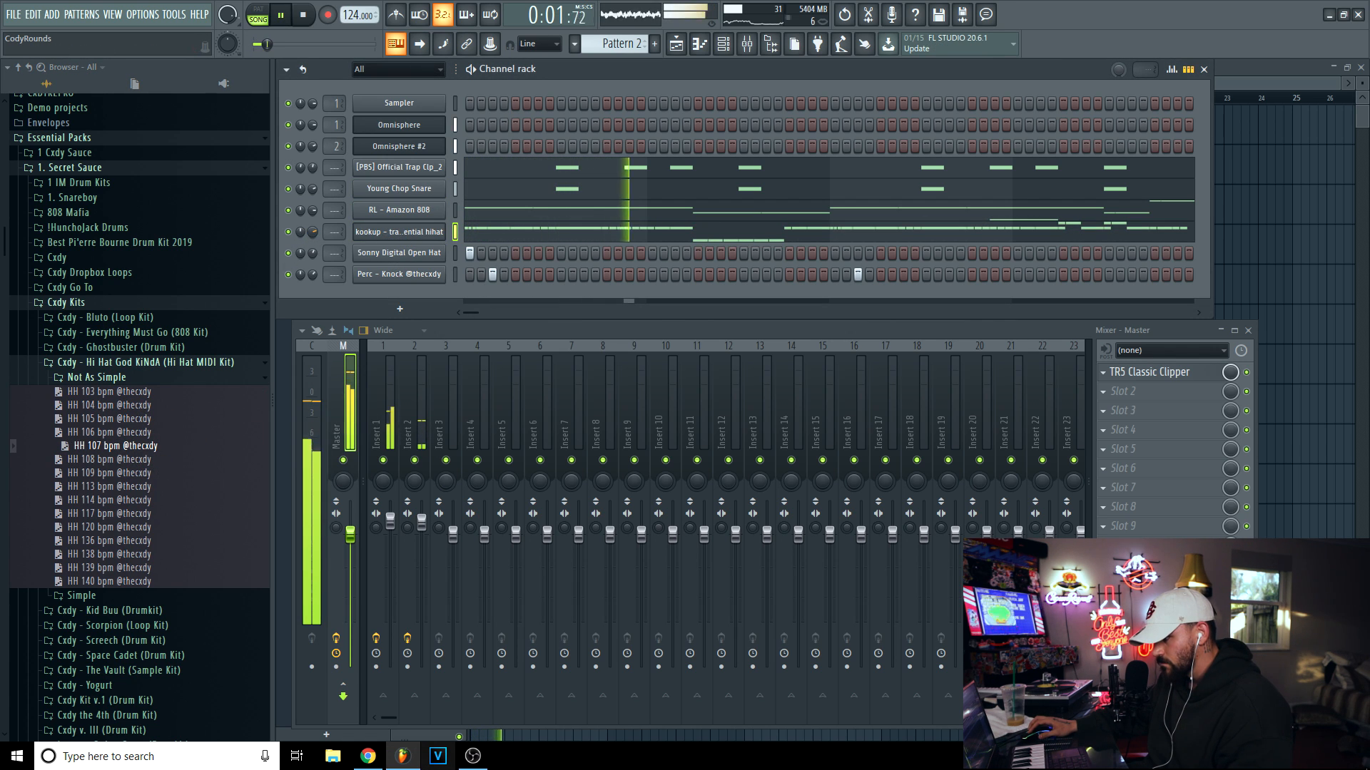
pyautogui.click(608, 237)
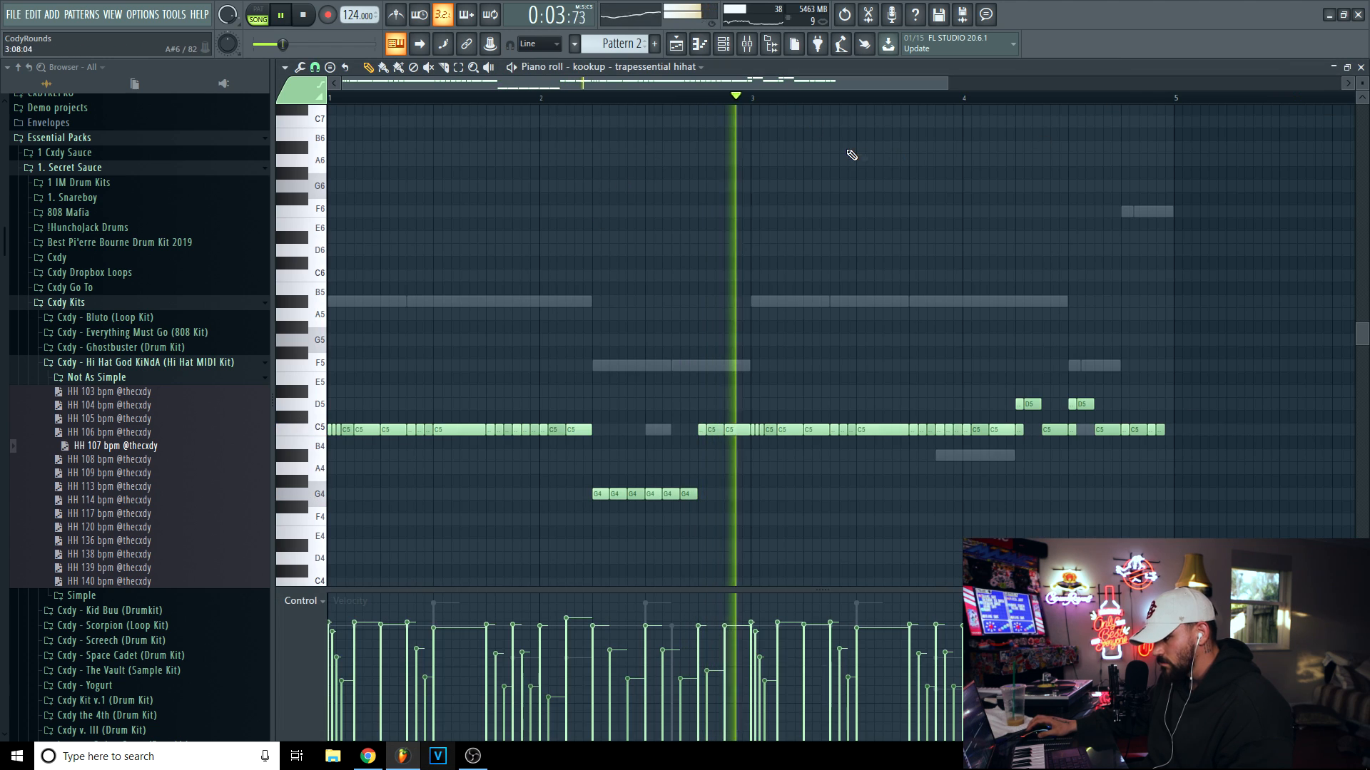
# Audition the hi-hat MIDI patterns from HH 108 bpm to HH 120 bpm in the piano roll and load HH 117 bpm.
pyautogui.click(148, 460)
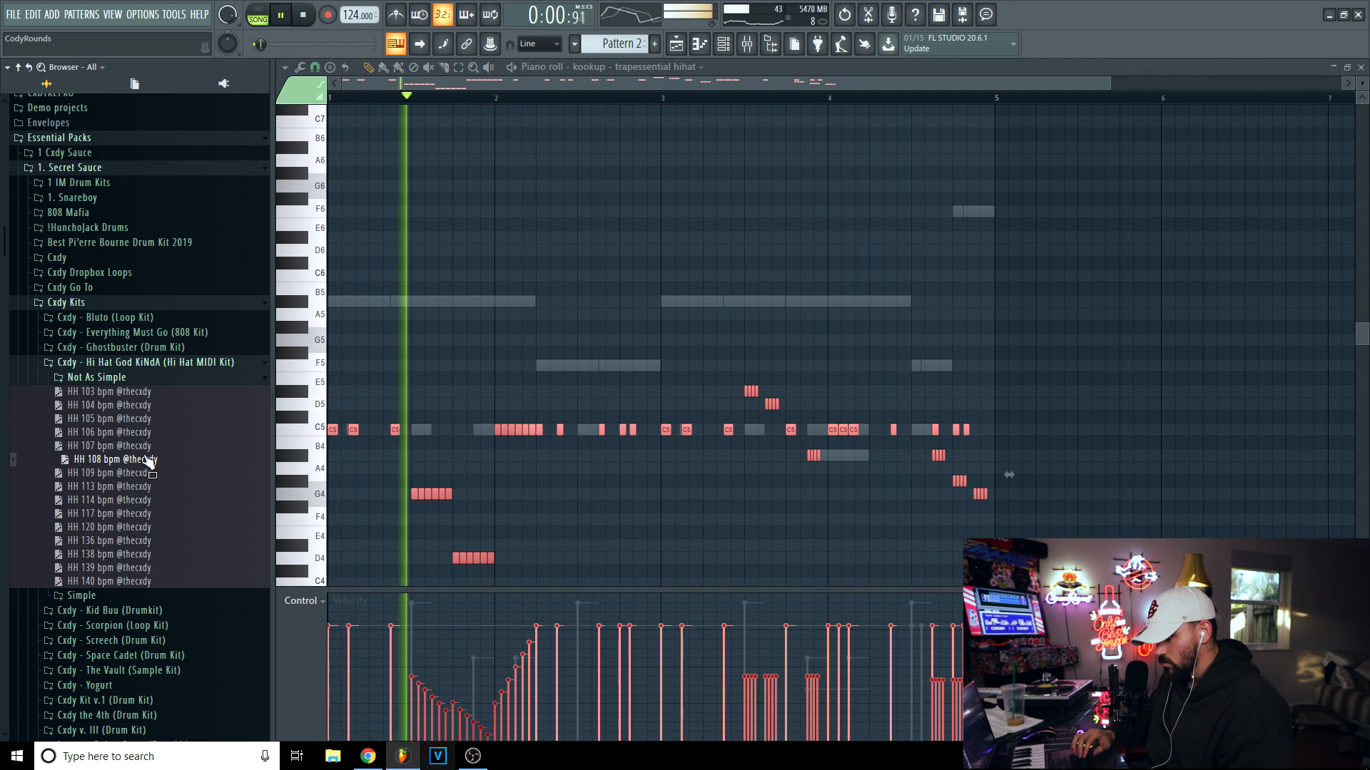
pyautogui.press('Down')
pyautogui.press('Down')
pyautogui.press('Down')
pyautogui.press('Down')
pyautogui.press('Down')
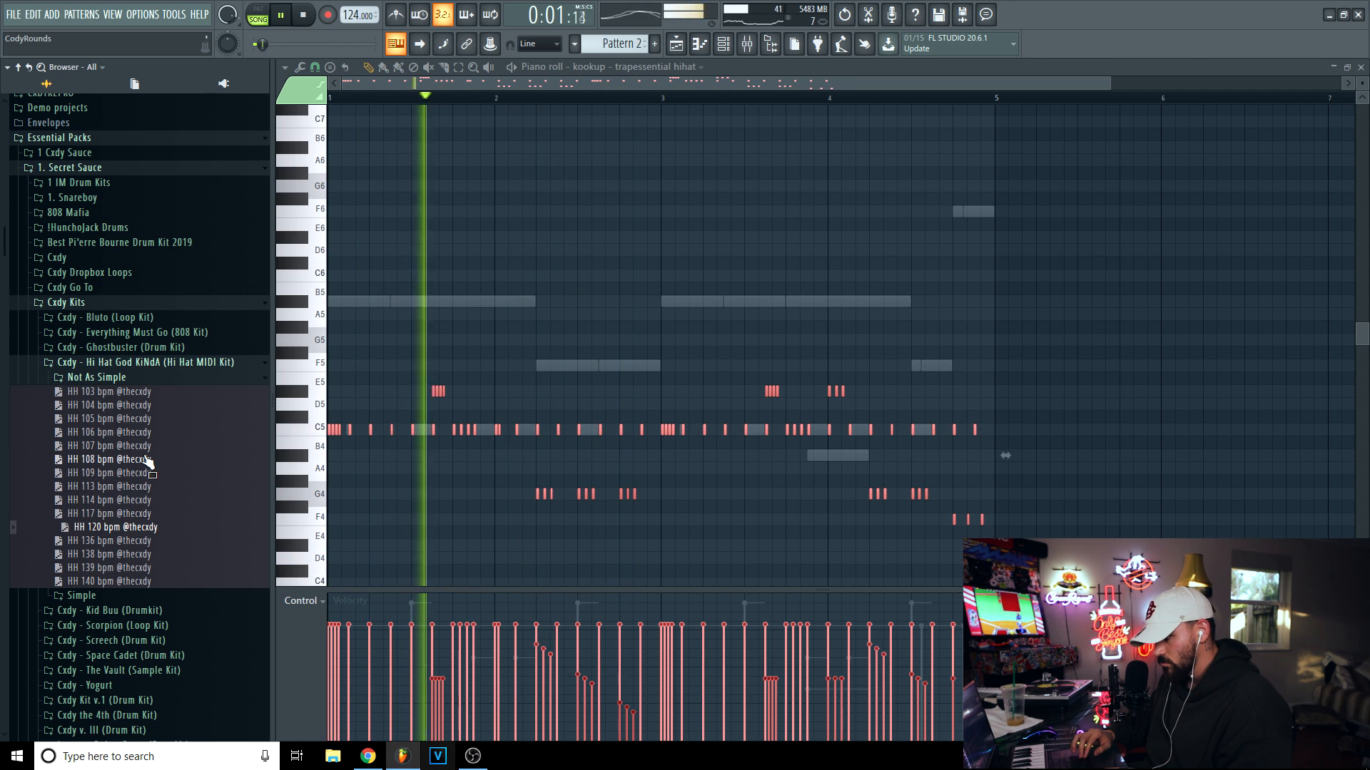
pyautogui.press('Down')
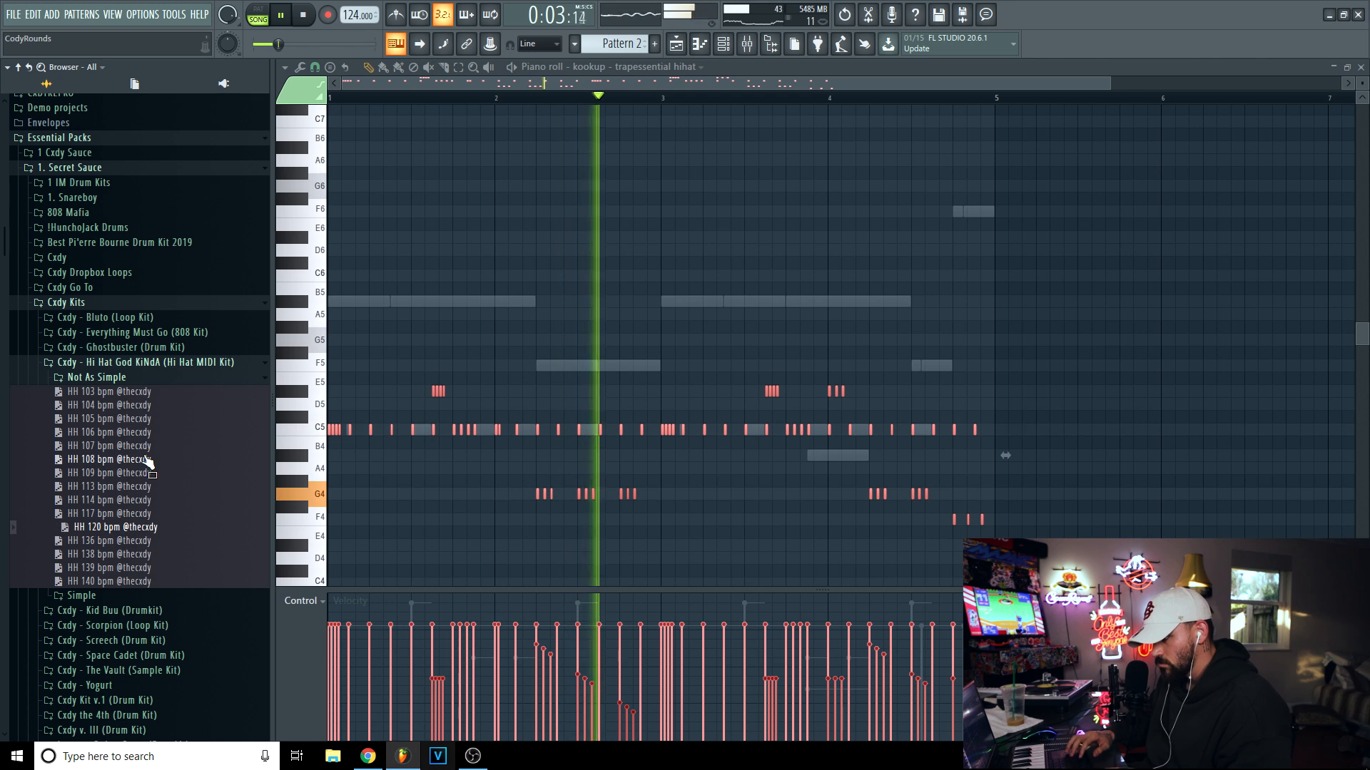
pyautogui.press('Up')
pyautogui.press('Up')
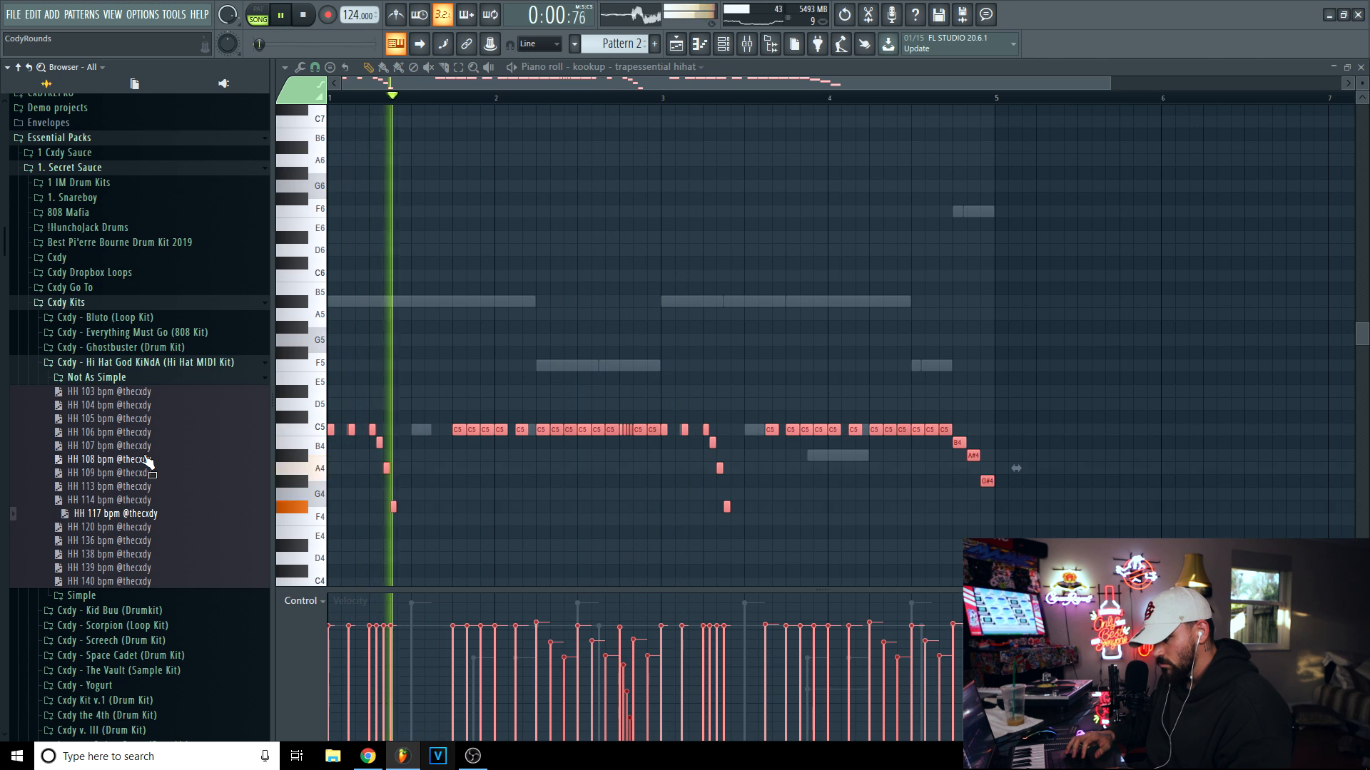
# Chop the C5 hi-hat note on beat 4 of bar 1 into a short roll with falling velocity and play it.
pyautogui.scroll(3, 697, 366)
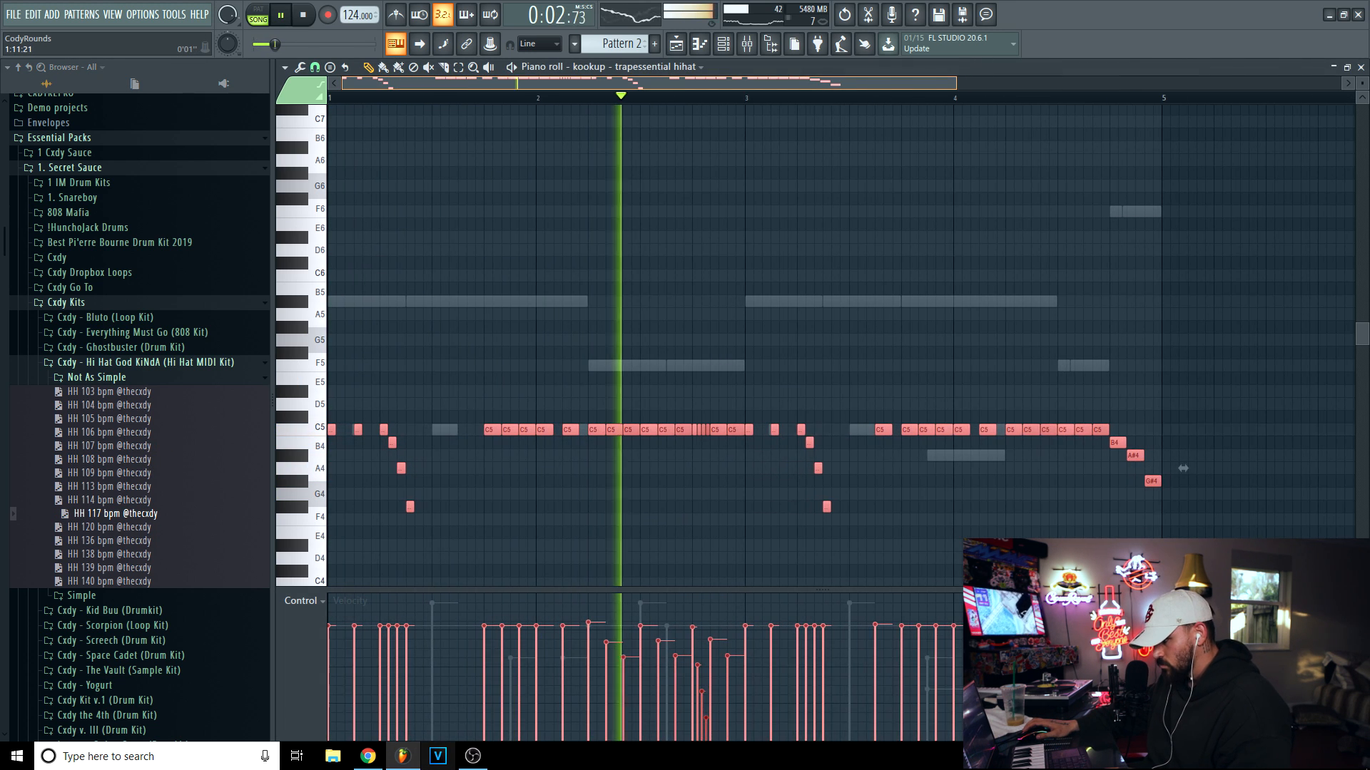
pyautogui.press('space')
pyautogui.hotkey('ctrl', 'd')
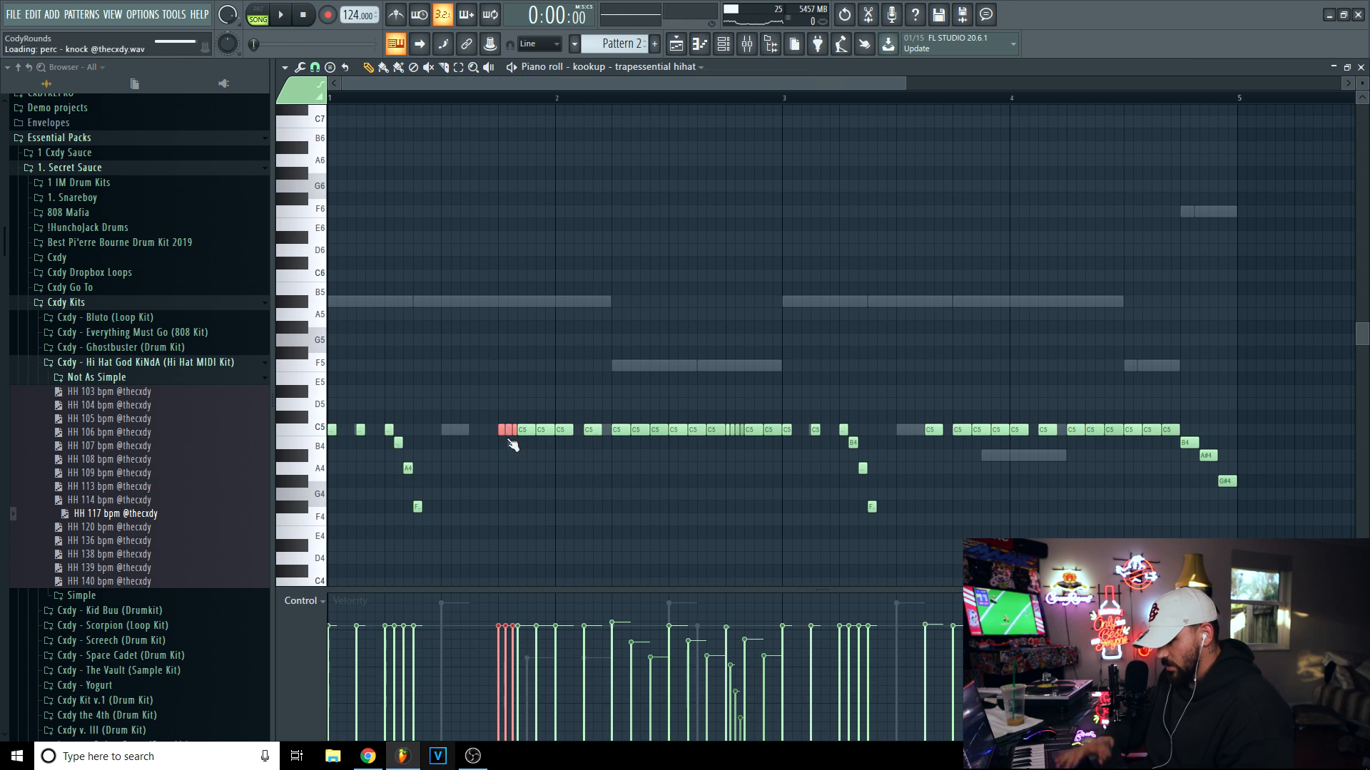
pyautogui.hotkey('alt', 'u')
pyautogui.click(572, 471)
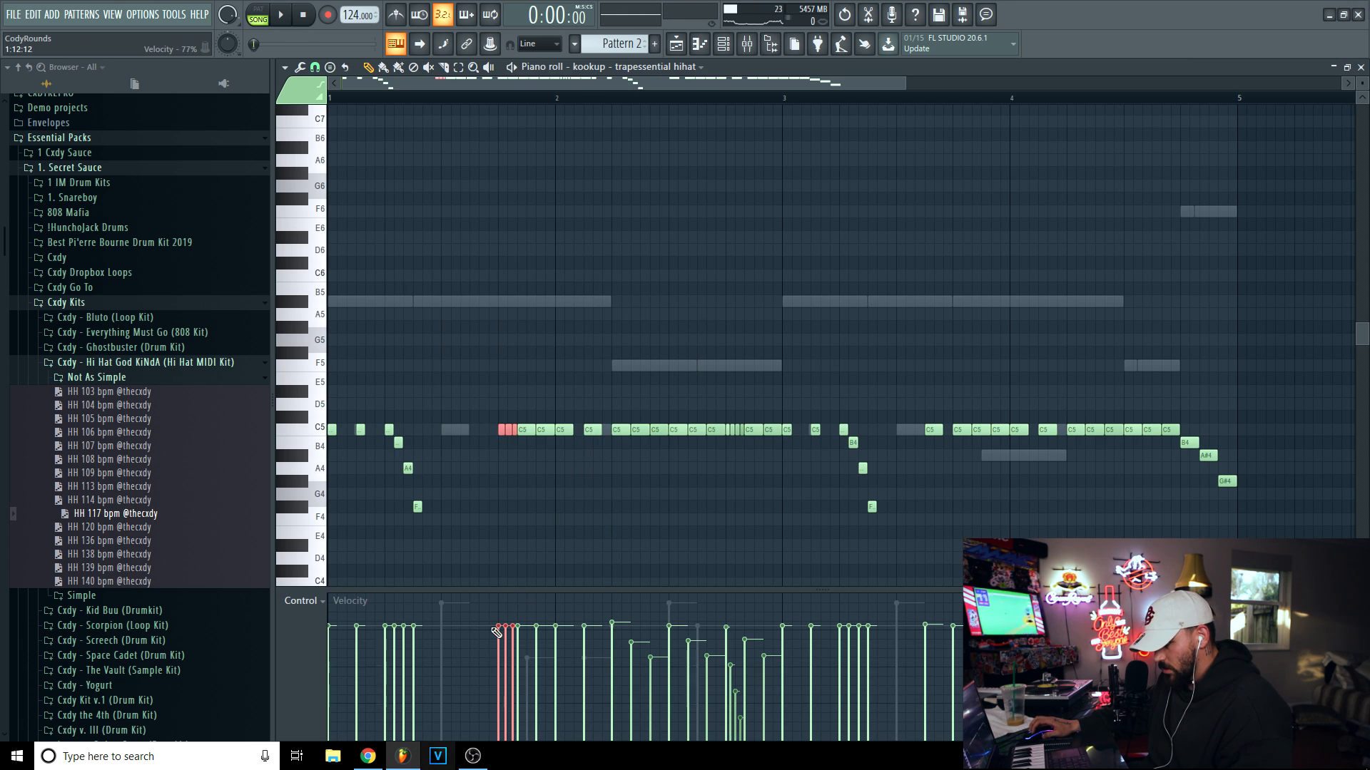
pyautogui.press('space')
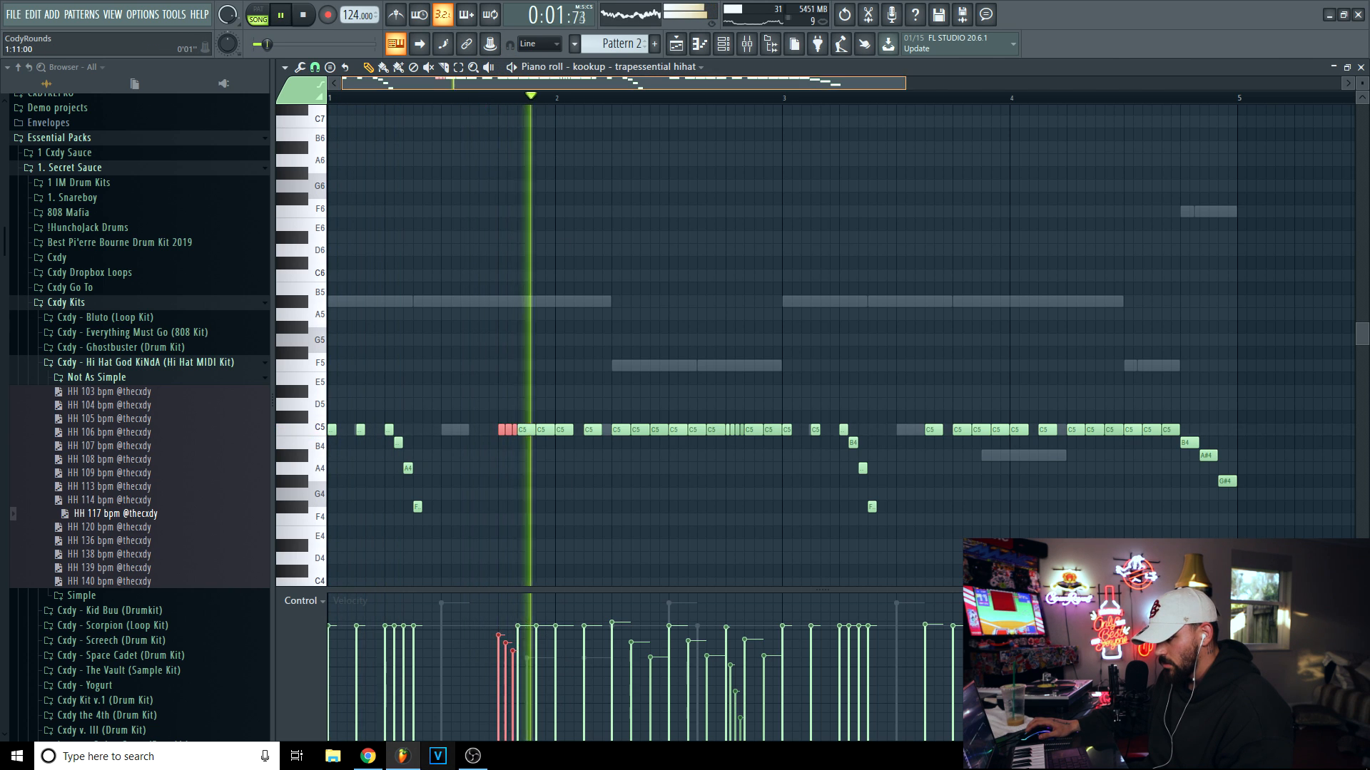
# Delete the hi-hat note just after the roll and extend the roll to four C5 notes from beat 4 of bar 1.
pyautogui.scroll(2, 621, 419)
pyautogui.press('space')
pyautogui.rightClick(591, 431)
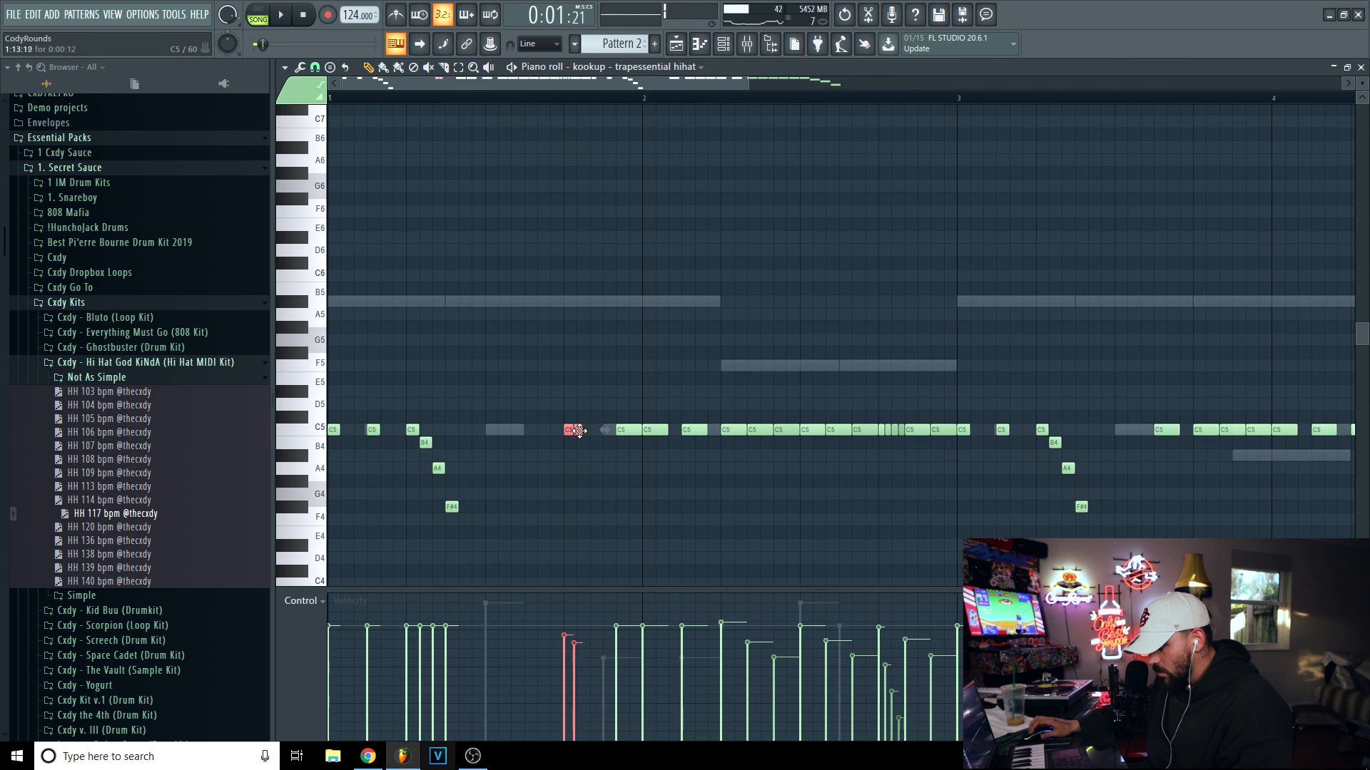
pyautogui.hotkey('ctrl', 'b')
pyautogui.press('space')
pyautogui.moveTo(601, 450); pyautogui.dragTo(563, 432)
pyautogui.press('space')
pyautogui.press('space')
# Ramp the velocities of the four-note hi-hat roll steeply upward and replay the pattern.
pyautogui.moveTo(563, 632)
pyautogui.mouseDown()
pyautogui.moveTo(606, 740)
pyautogui.moveTo(596, 620)
pyautogui.mouseUp()
pyautogui.press('space')
pyautogui.press('space')
pyautogui.press('space')
pyautogui.press('space')
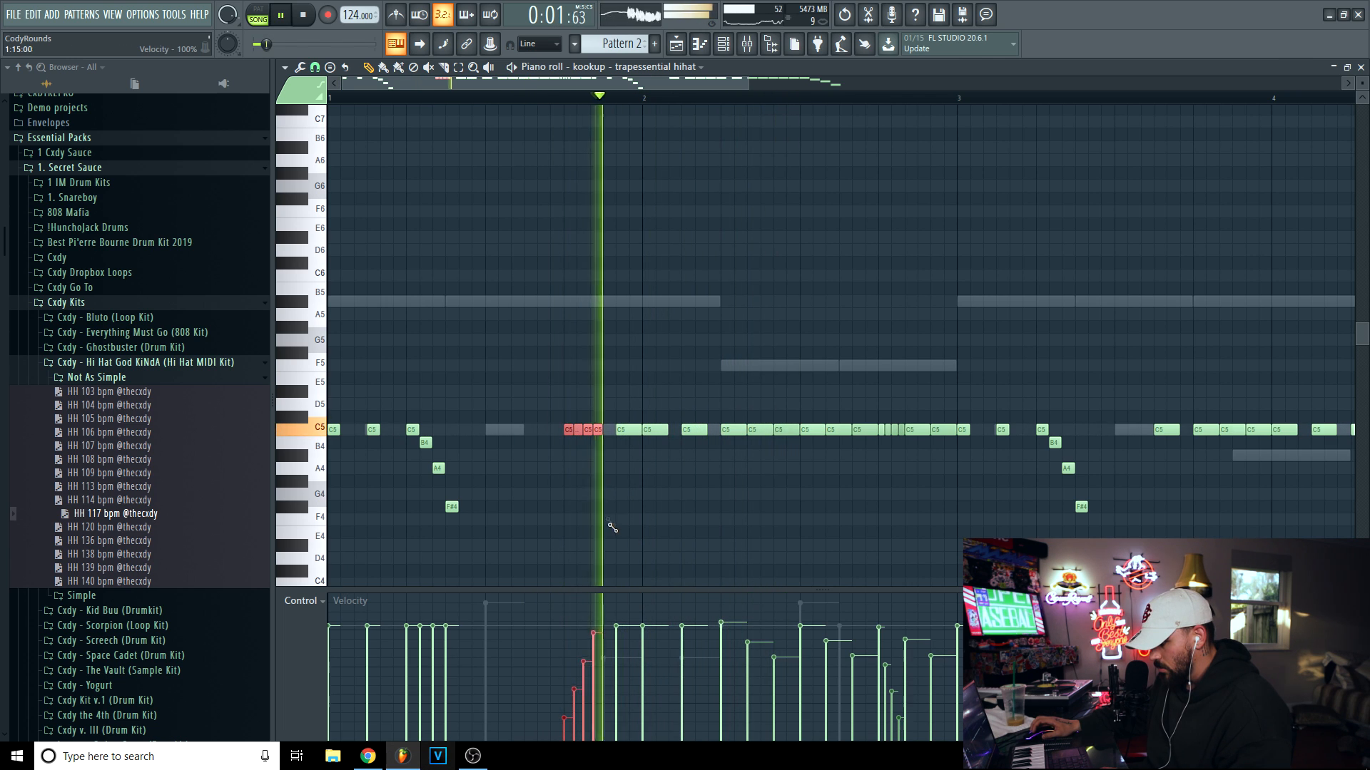
# Move the four-note roll down to G#4 and fill beat 4 of bar 1 above it with regular C5 hi-hat notes.
pyautogui.moveTo(605, 449); pyautogui.dragTo(596, 483)
pyautogui.doubleClick(626, 430)
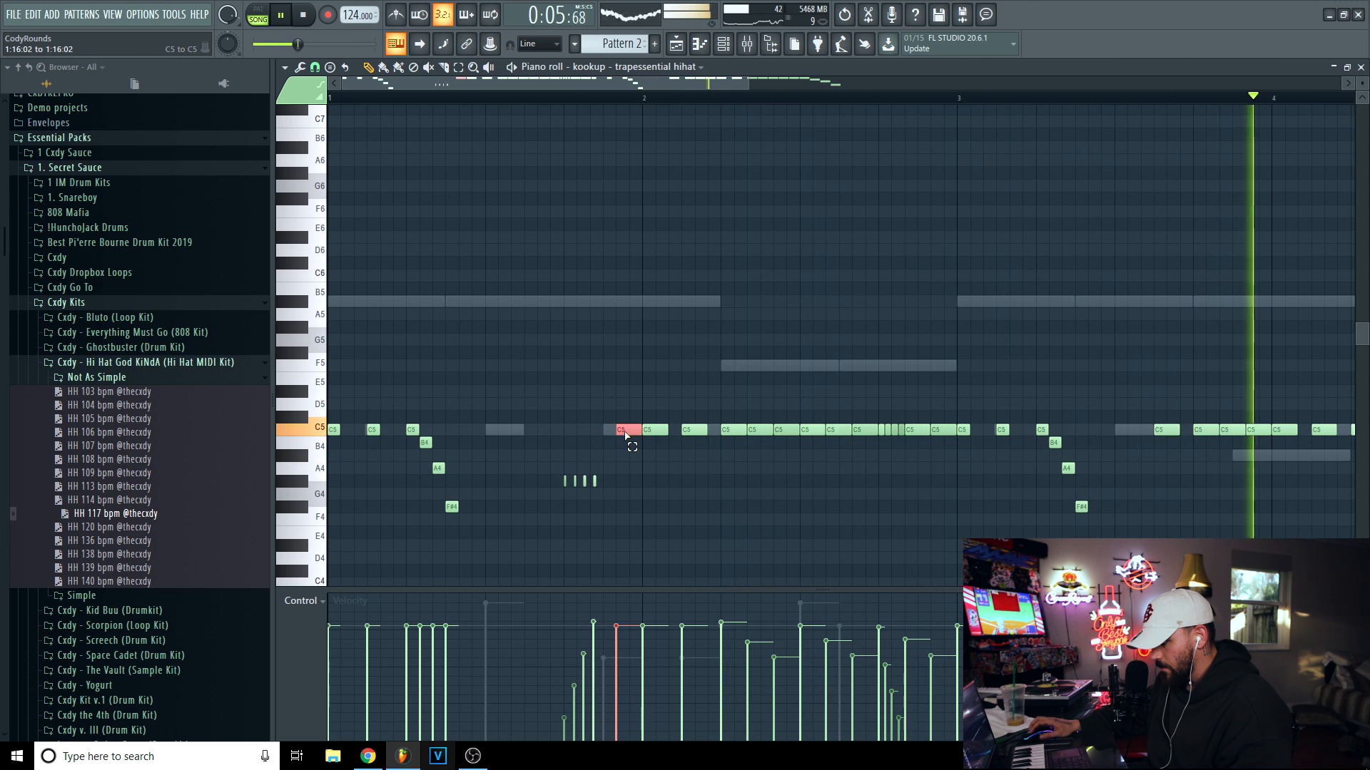
pyautogui.click(774, 280)
pyautogui.moveTo(603, 429); pyautogui.dragTo(577, 428)
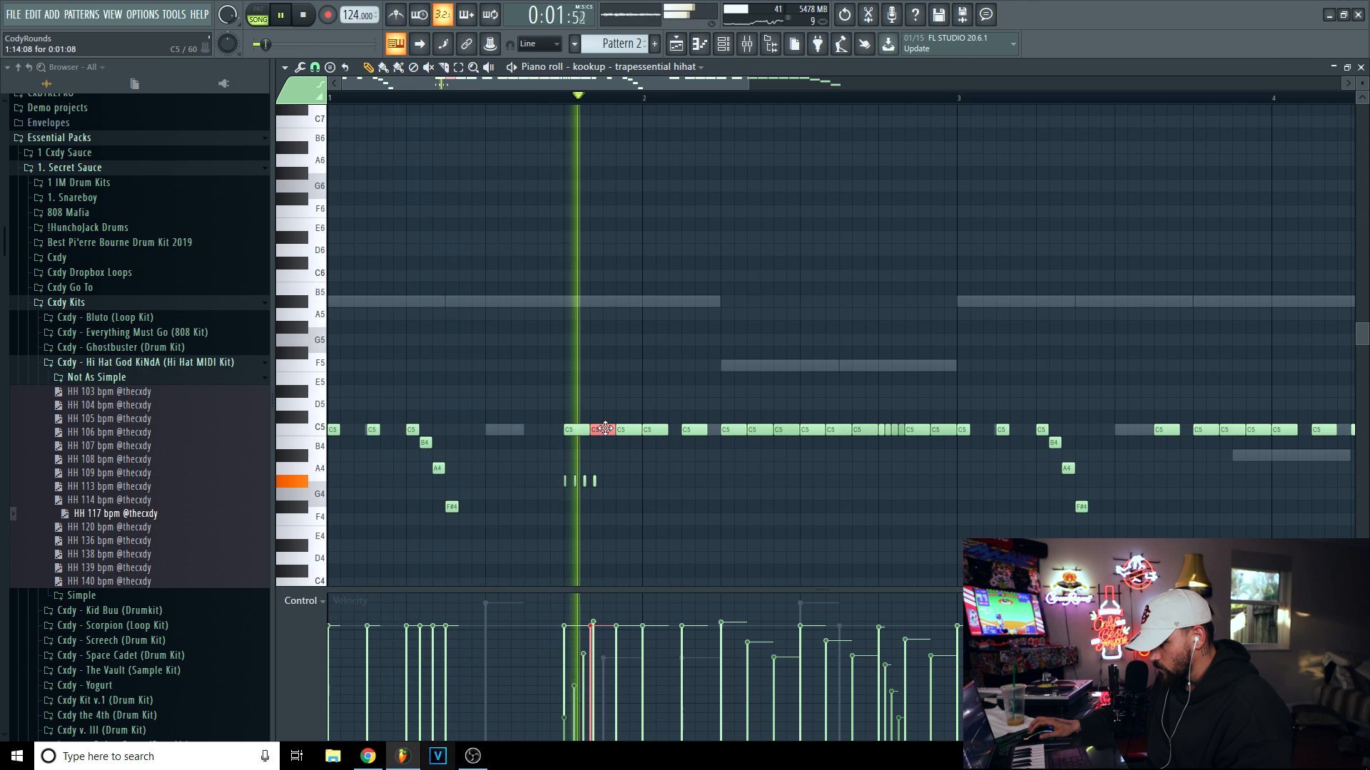
pyautogui.rightClick(601, 429)
# Lower the G#4 roll's velocities to a gentle upward ramp, play the whole pattern, and close the piano roll.
pyautogui.moveTo(587, 428)
pyautogui.mouseDown()
pyautogui.moveTo(614, 430)
pyautogui.moveTo(559, 492)
pyautogui.mouseUp()
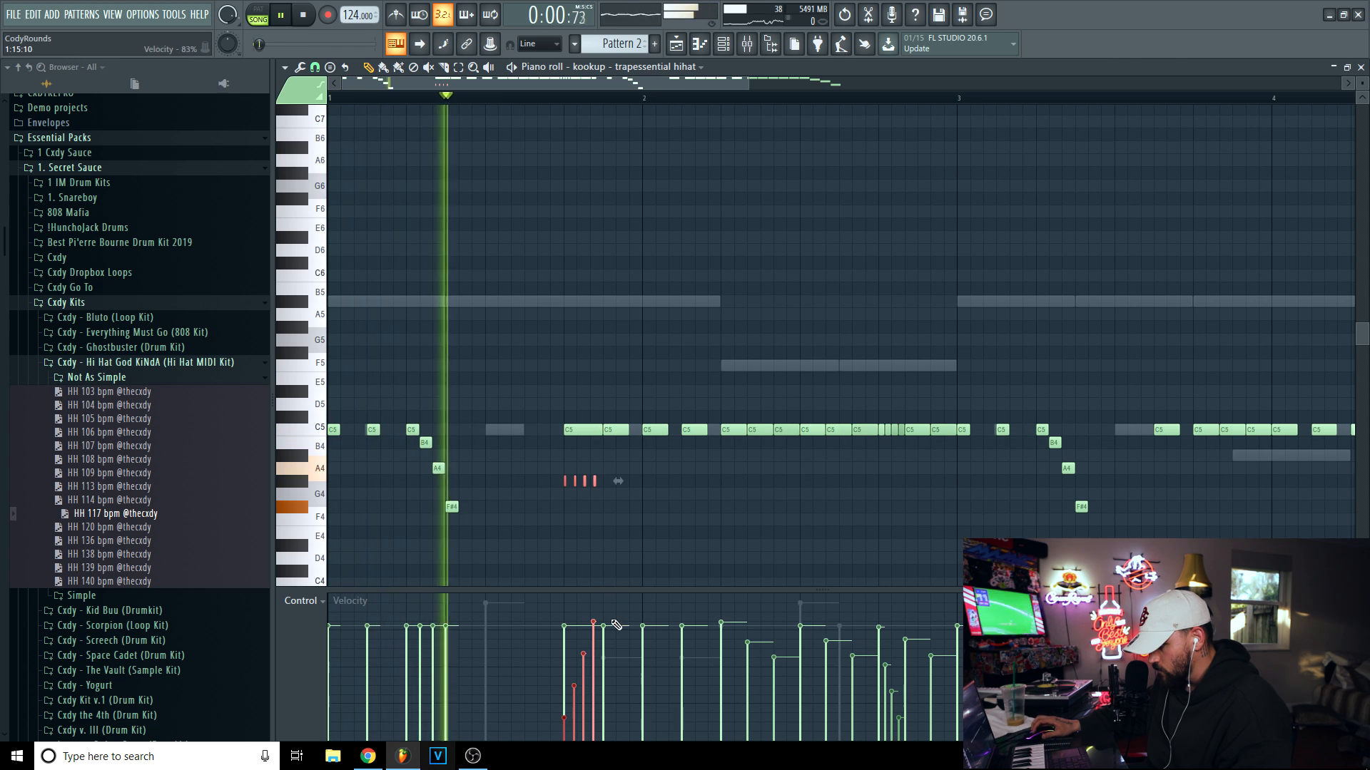
pyautogui.moveTo(563, 709); pyautogui.dragTo(657, 657)
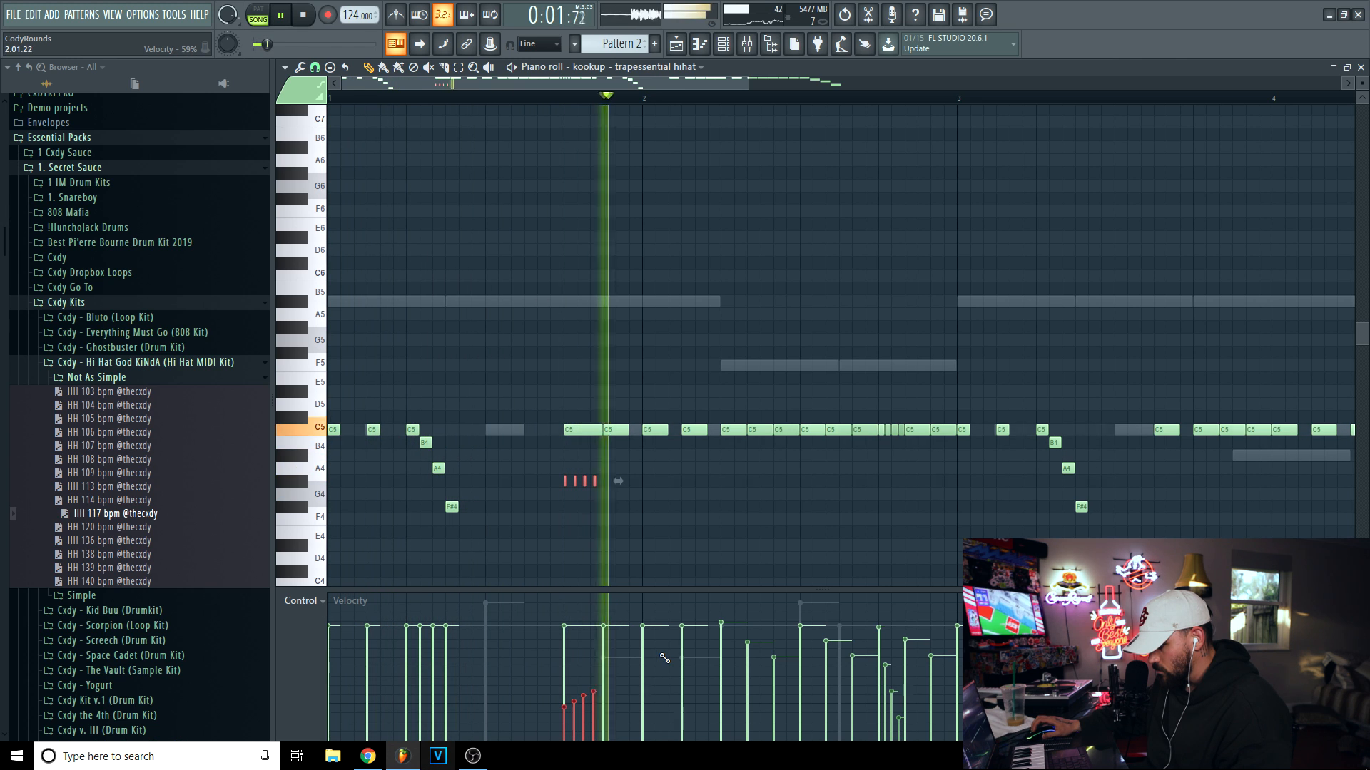
pyautogui.click(622, 430)
pyautogui.moveTo(747, 84); pyautogui.dragTo(1318, 83)
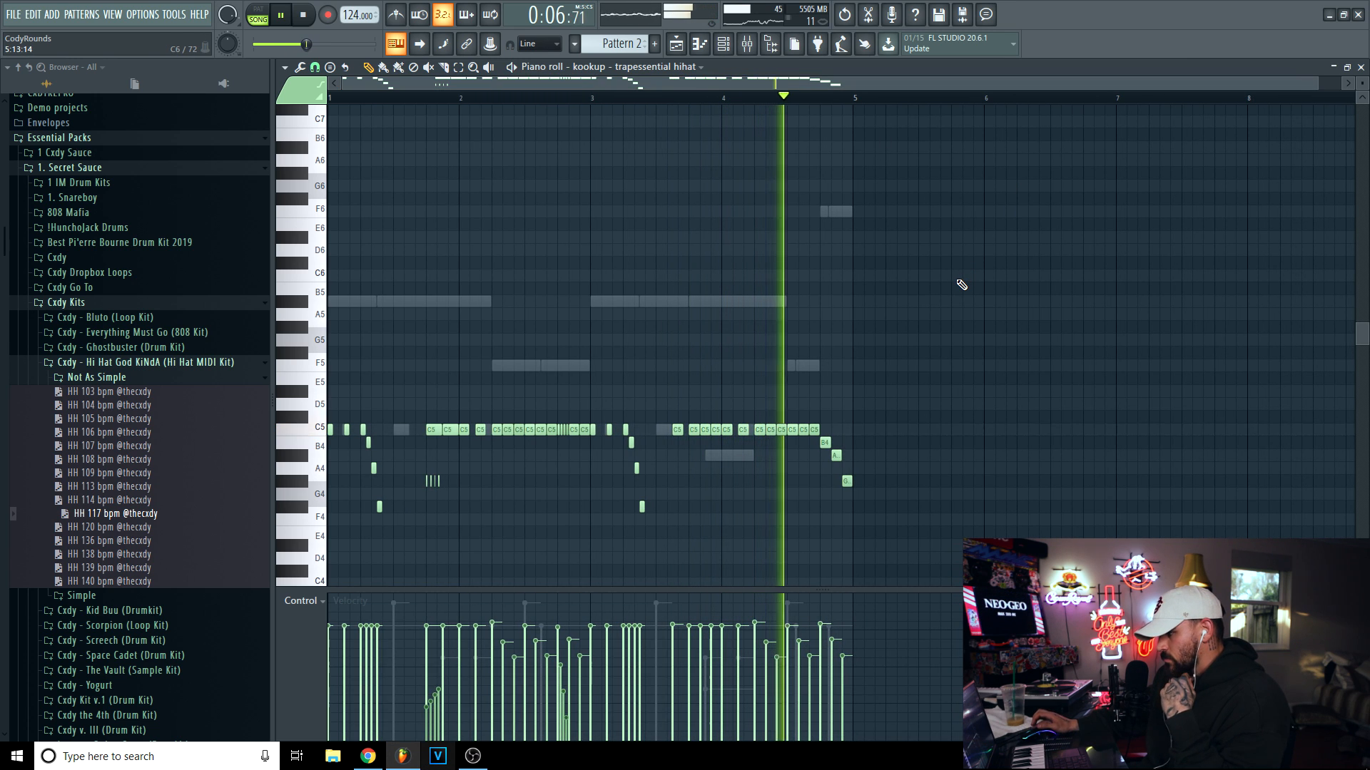
pyautogui.press('space')
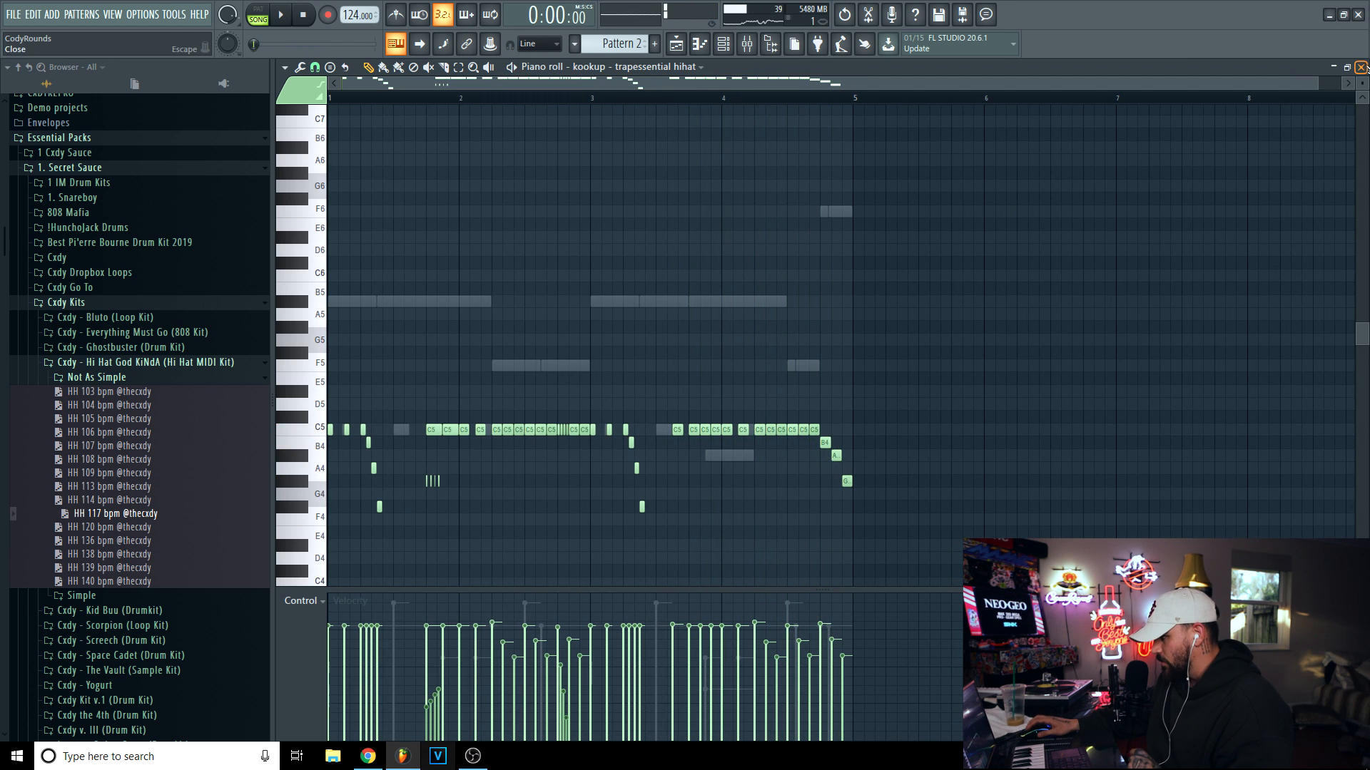
pyautogui.click(1360, 68)
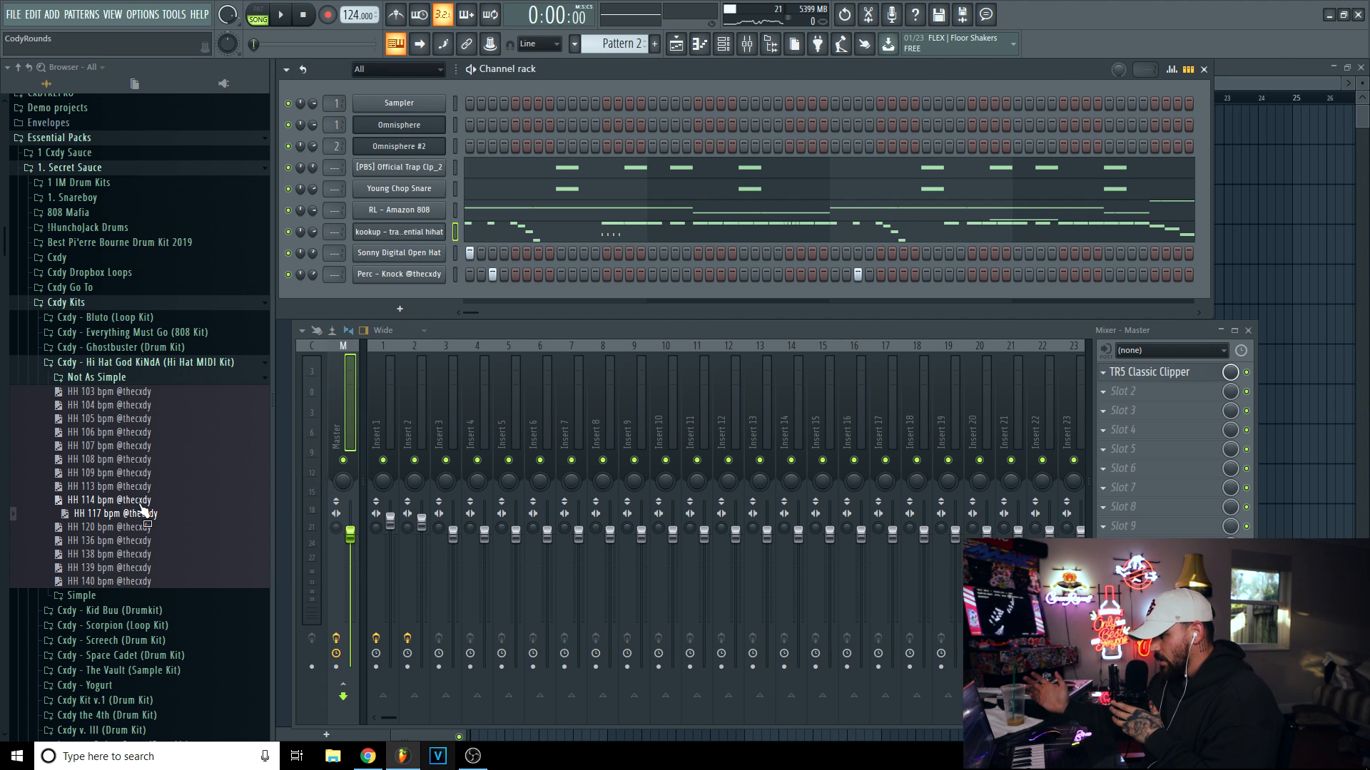
# Bring up the playlist and split Pattern 1 by channel into separate Omnisphere and Omnisphere #2 patterns.
pyautogui.rightClick(1324, 251)
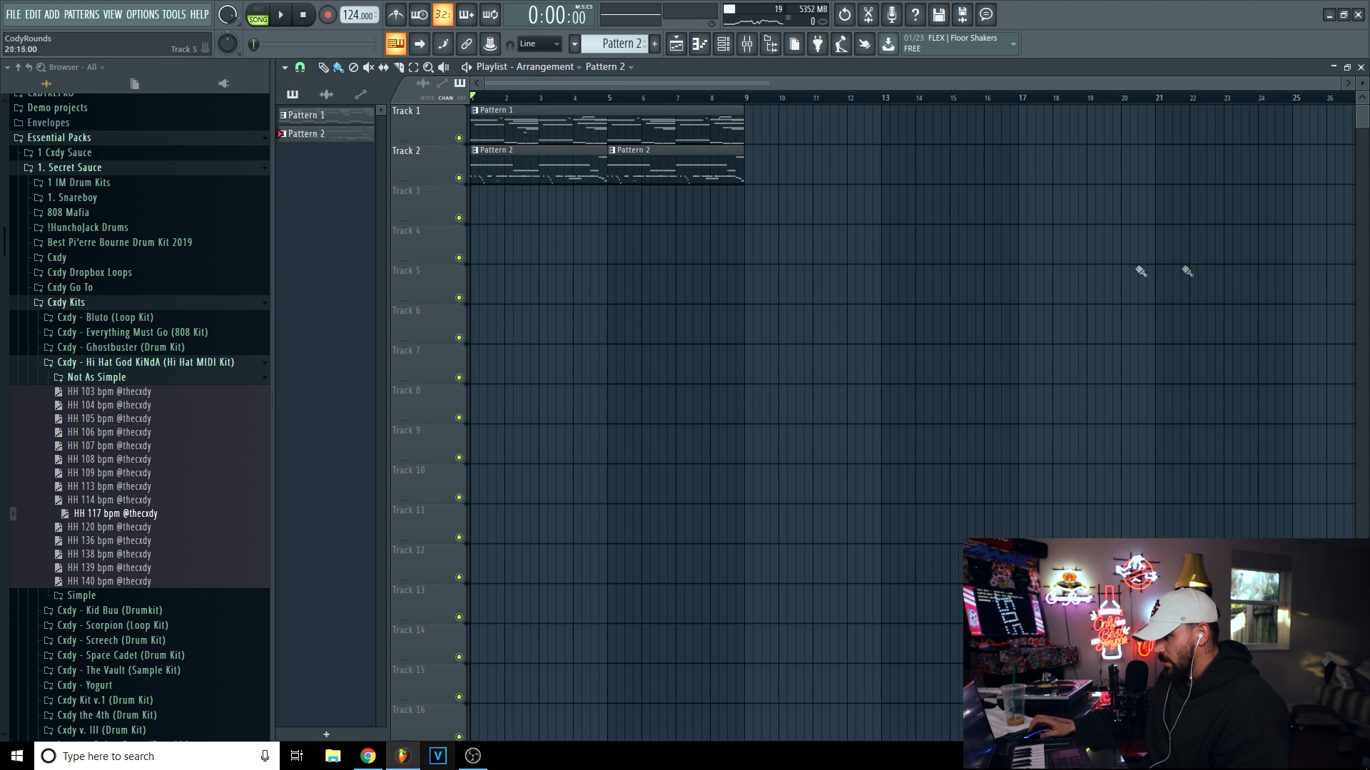
pyautogui.scroll(3, 642, 104)
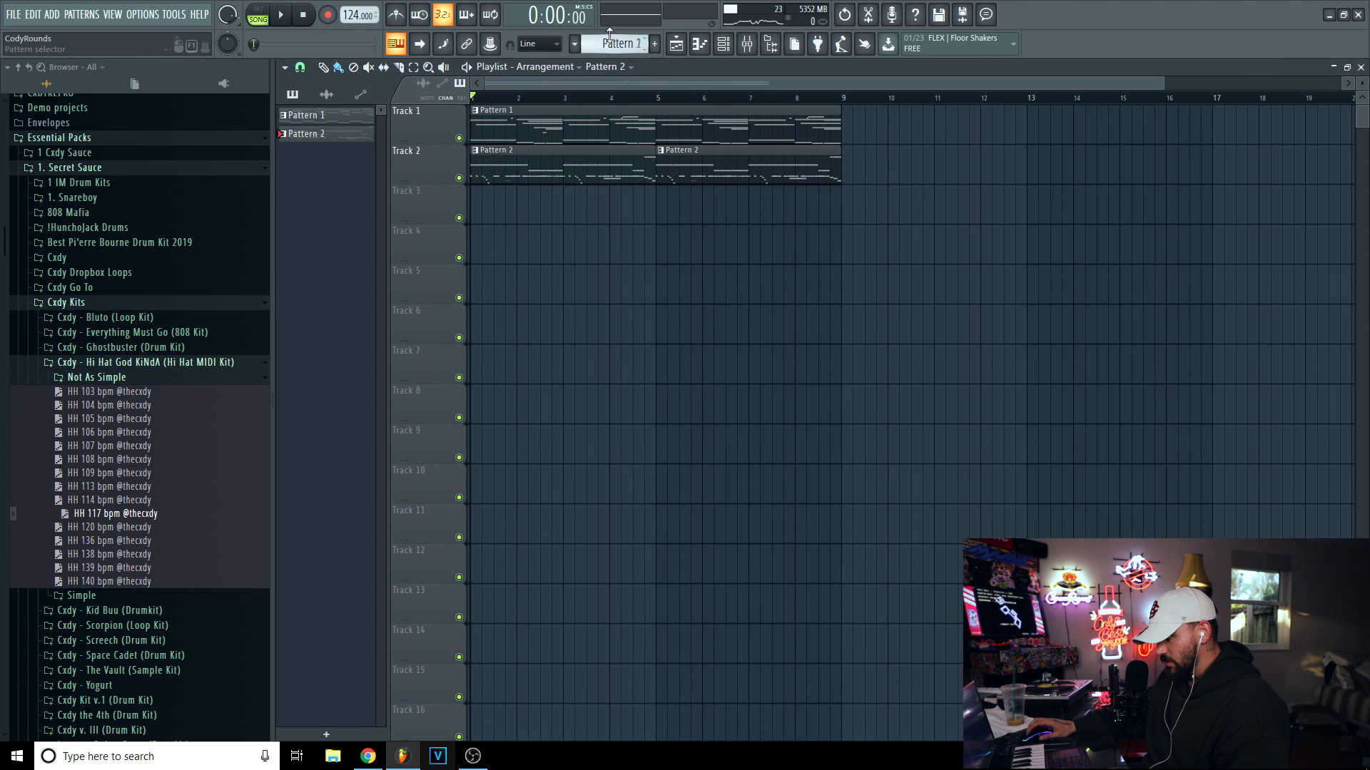
pyautogui.click(609, 36)
pyautogui.click(713, 261)
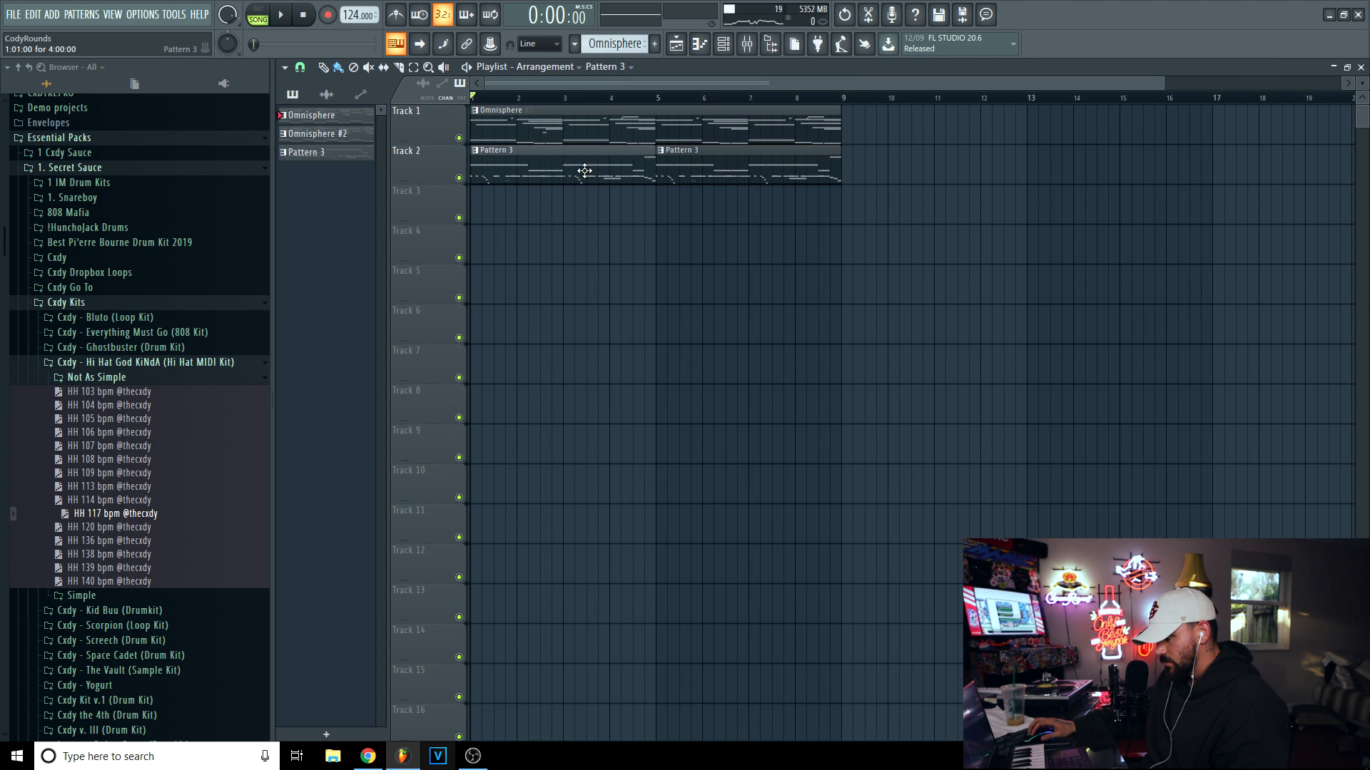
# Move both Pattern 3 clips down to Track 4 and place the Omnisphere #2 pattern on Track 2 from bar 1.
pyautogui.moveTo(584, 171); pyautogui.dragTo(584, 251)
pyautogui.moveTo(713, 180); pyautogui.dragTo(723, 271)
pyautogui.moveTo(637, 122); pyautogui.dragTo(612, 136)
pyautogui.click(1020, 162)
pyautogui.click(723, 44)
pyautogui.rightClick(874, 495)
pyautogui.doubleClick(420, 240)
pyautogui.click(723, 44)
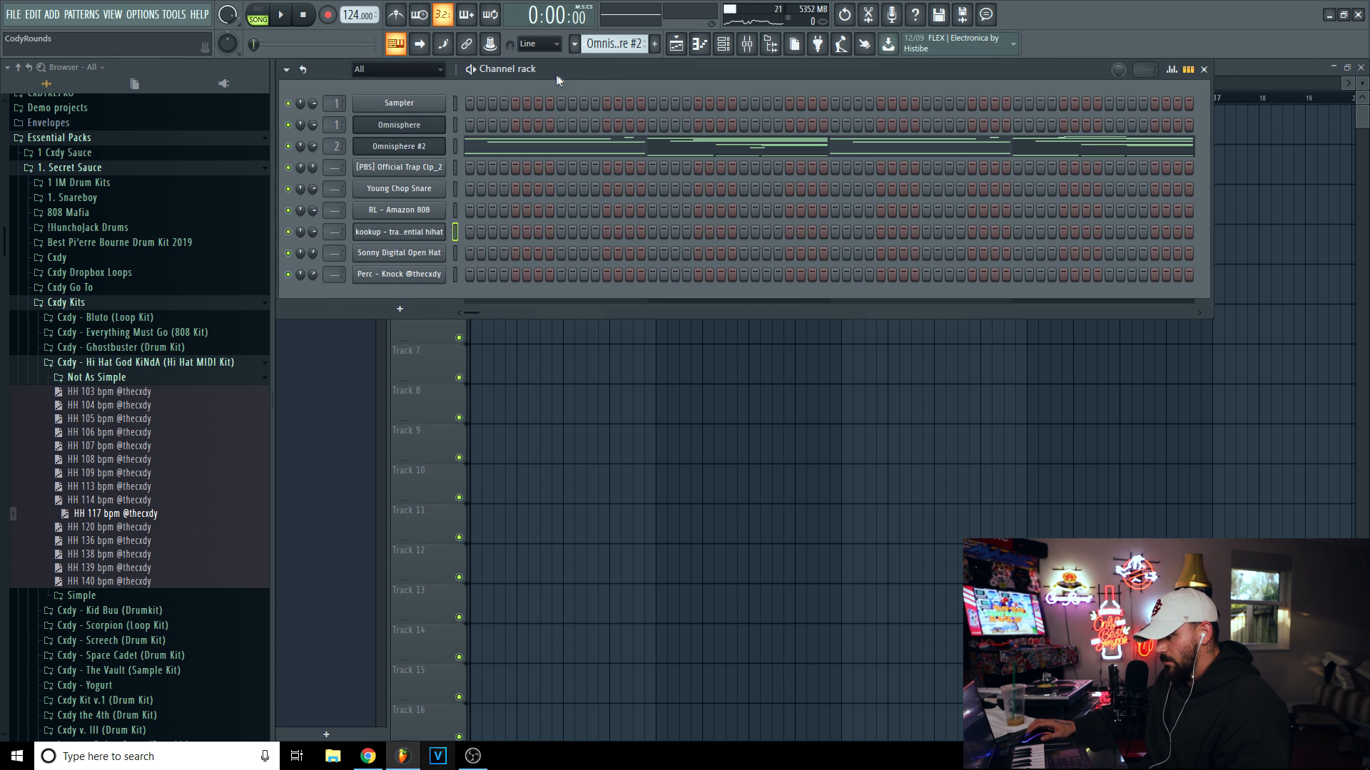
pyautogui.click(768, 499)
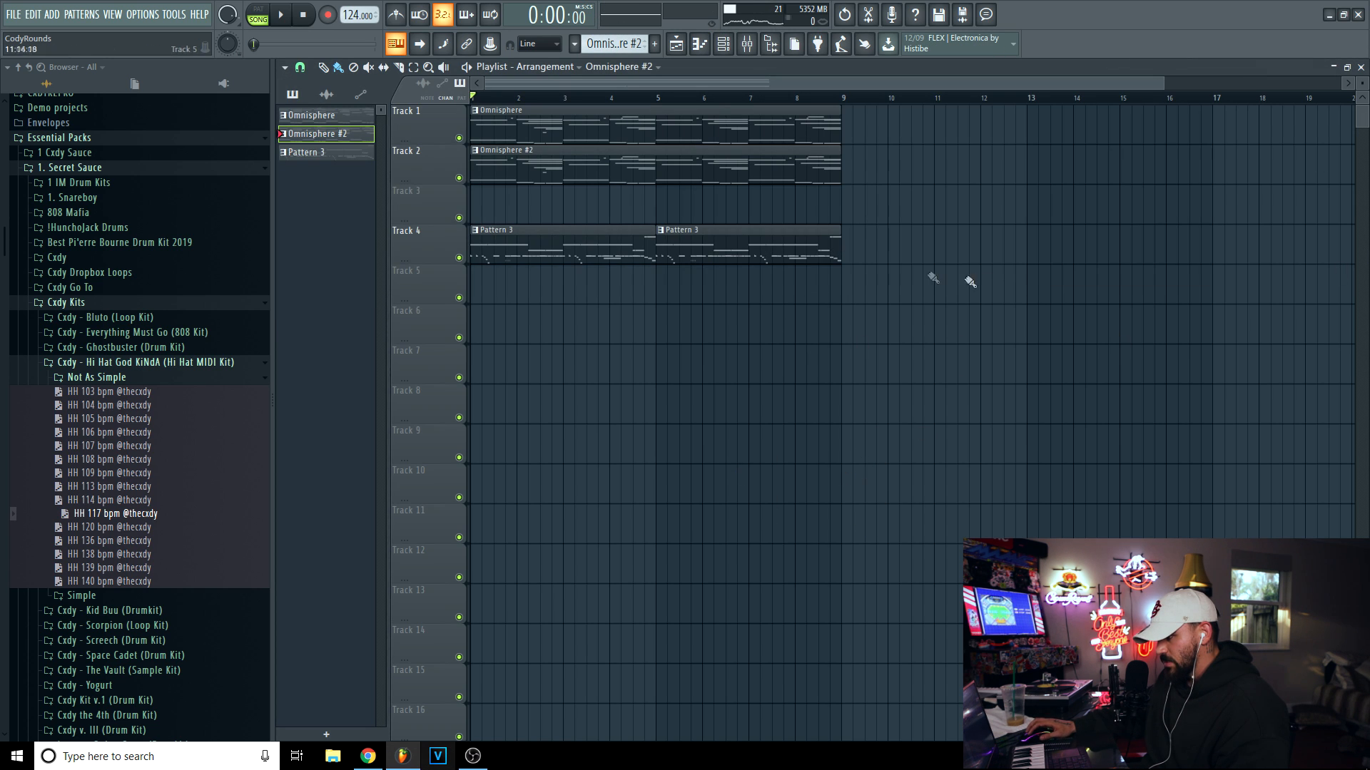
# Split Pattern 3 by channel and place the six resulting drum patterns on Tracks 4 to 9 at bar 1.
pyautogui.click(602, 35)
pyautogui.click(713, 259)
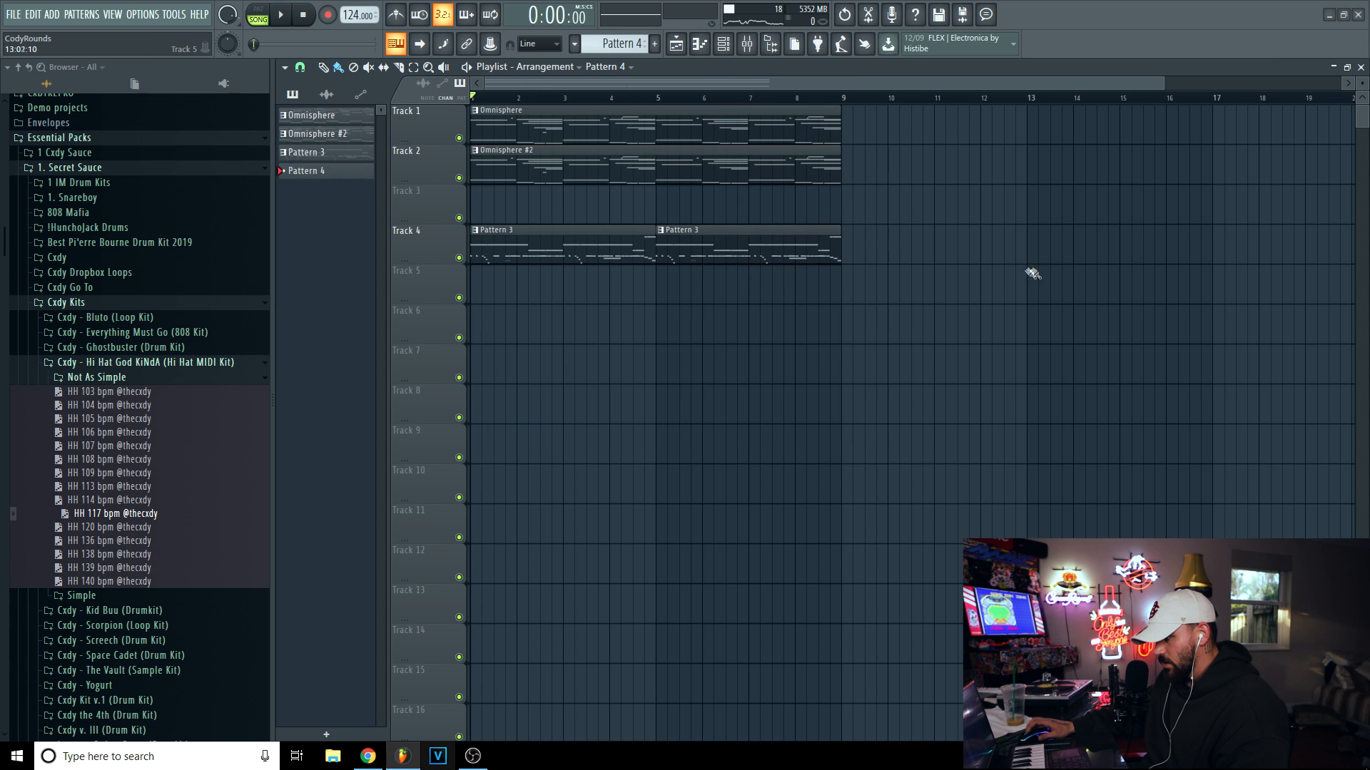
pyautogui.click(610, 49)
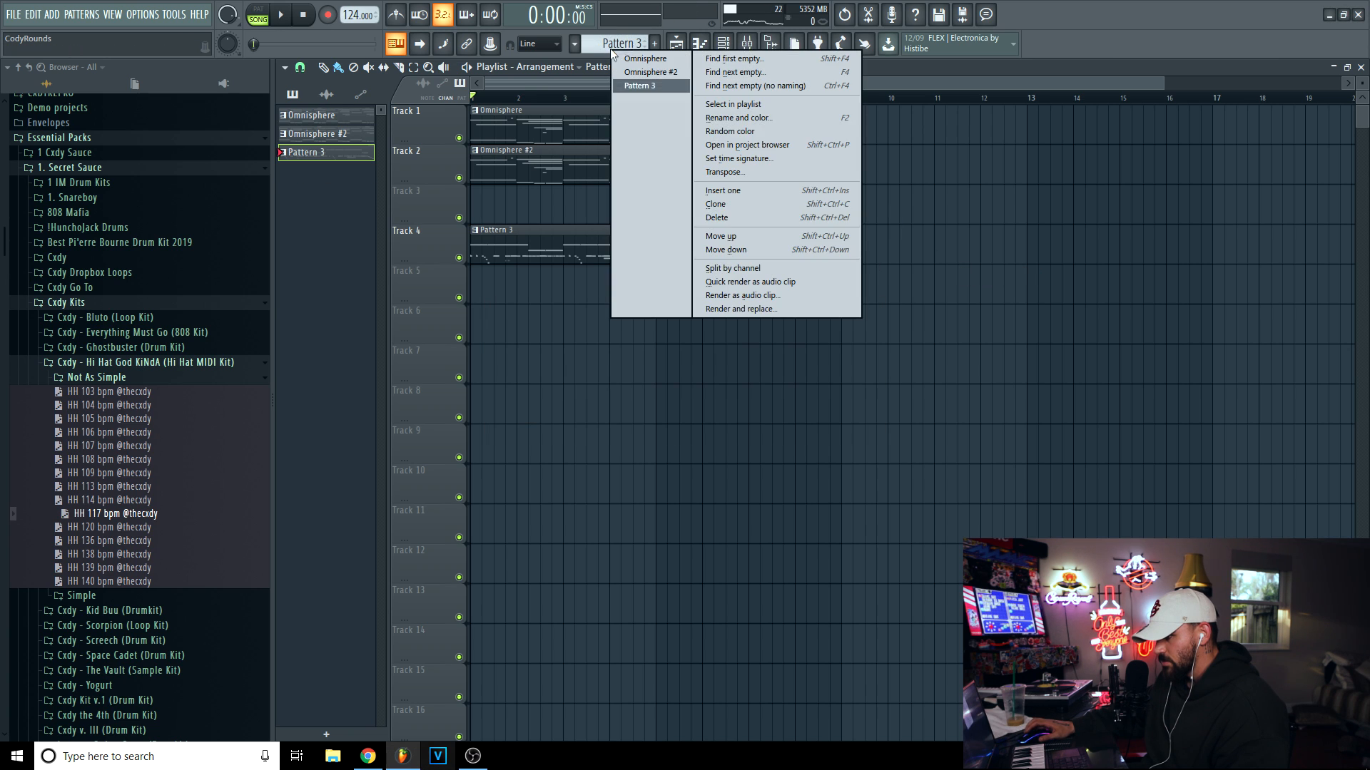
pyautogui.click(777, 269)
pyautogui.keyDown('shift'); pyautogui.click(349, 245); pyautogui.keyUp('shift')
pyautogui.moveTo(342, 257); pyautogui.dragTo(485, 239)
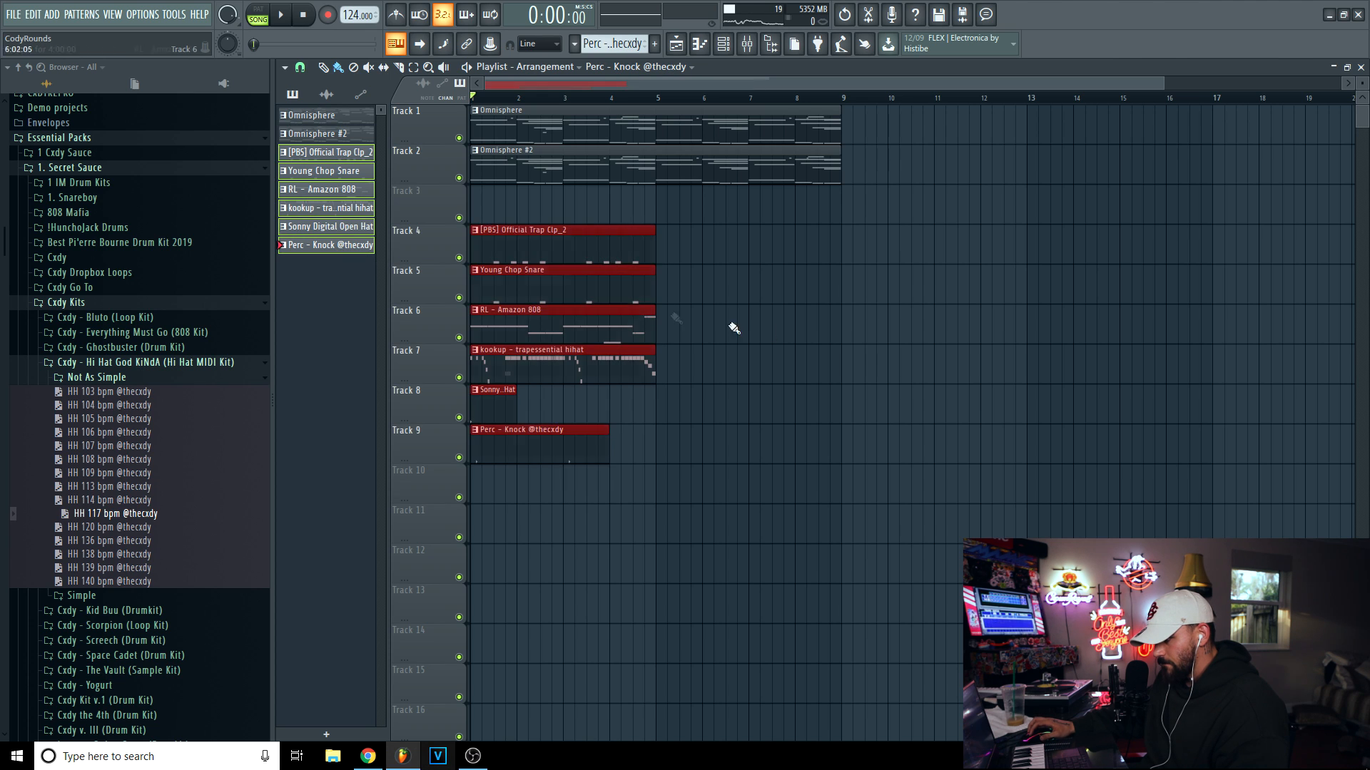
# Duplicate the six drum clips on Tracks 4 to 9 into bars 5 to 8 and play the arrangement.
pyautogui.keyDown('ctrl'); pyautogui.moveTo(713, 501); pyautogui.dragTo(464, 261); pyautogui.keyUp('ctrl')
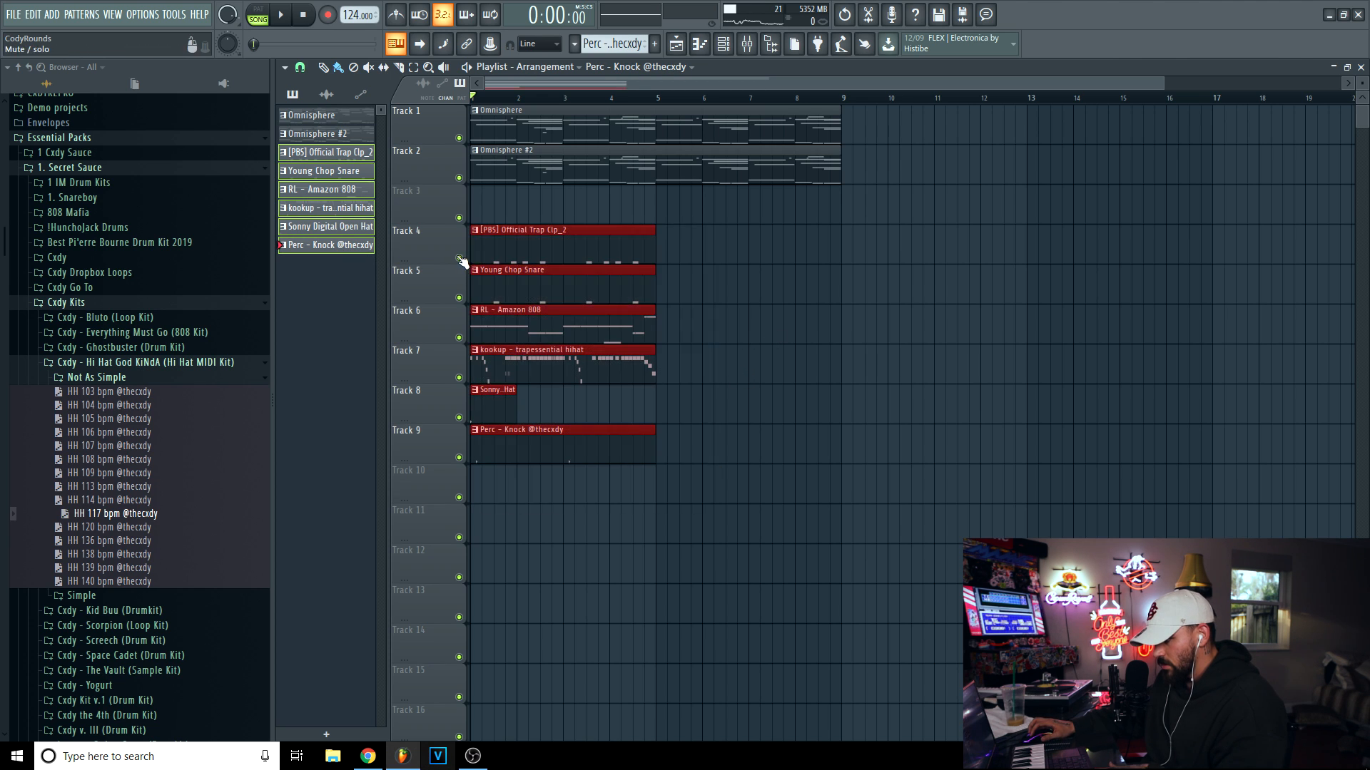
pyautogui.hotkey('ctrl', 'b')
pyautogui.keyDown('ctrl'); pyautogui.click(978, 287); pyautogui.keyUp('ctrl')
pyautogui.press('space')
pyautogui.click(723, 44)
pyautogui.click(723, 44)
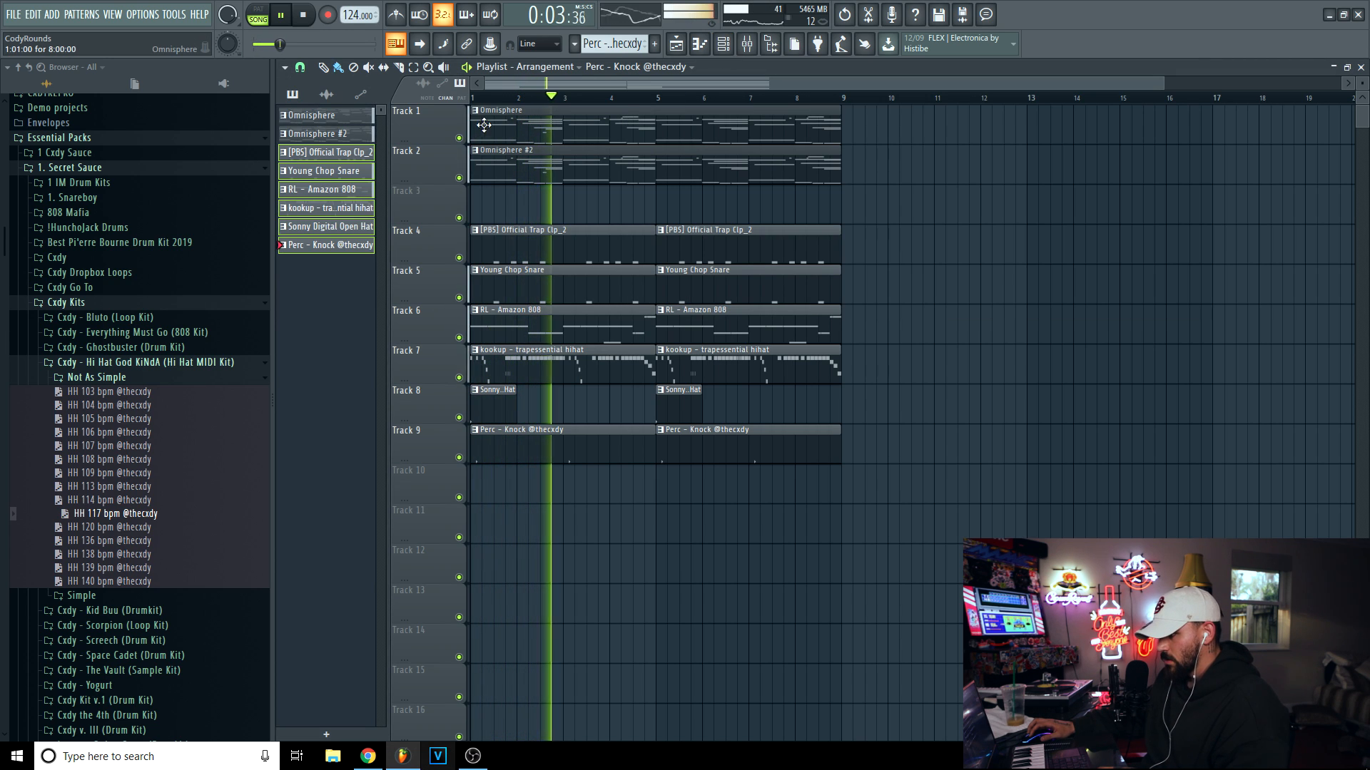
# Stop playback and copy the Omnisphere and Omnisphere #2 clips to bar 9 on their own tracks.
pyautogui.press('space')
pyautogui.keyDown('shift'); pyautogui.moveTo(483, 126); pyautogui.dragTo(846, 128); pyautogui.keyUp('shift')
pyautogui.moveTo(572, 169)
pyautogui.keyDown('shift'); pyautogui.mouseDown()
pyautogui.moveTo(952, 173)
pyautogui.moveTo(865, 164)
pyautogui.mouseUp(); pyautogui.keyUp('shift')
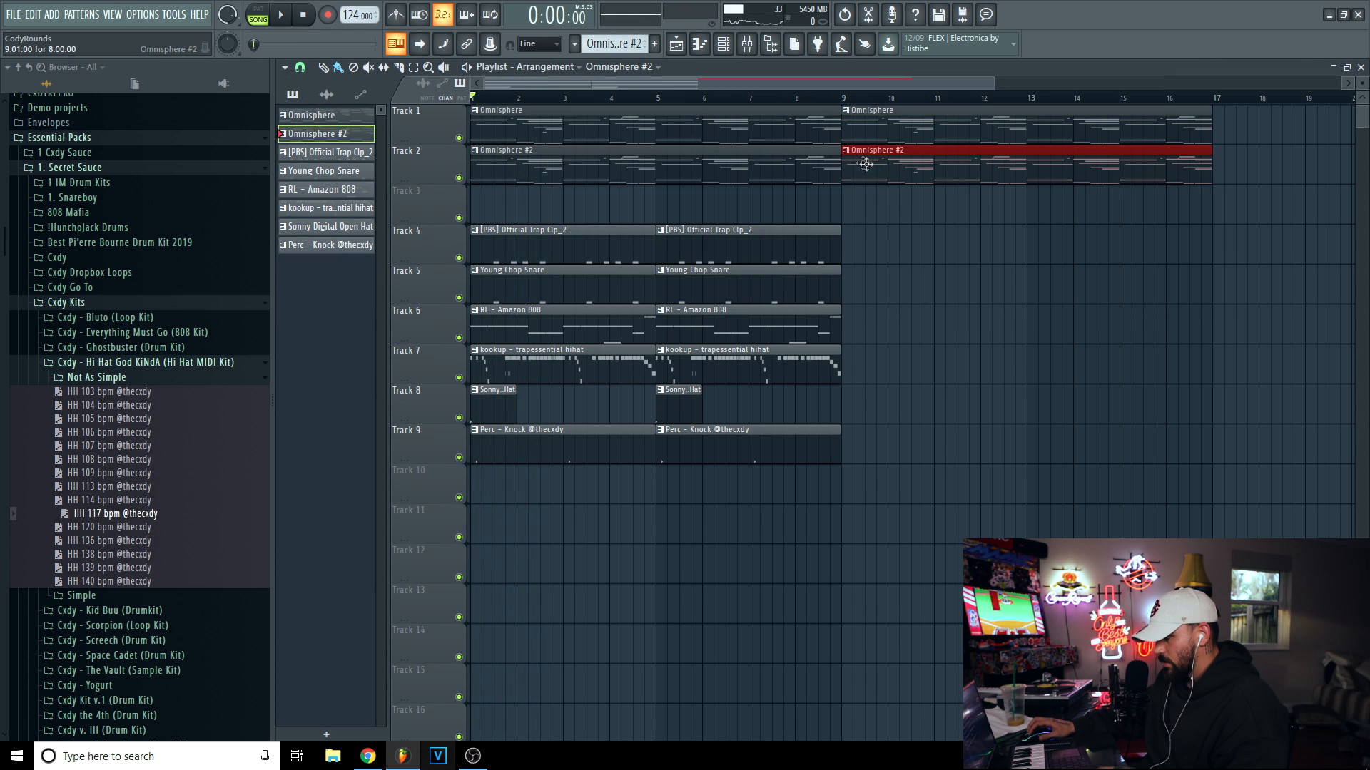
pyautogui.click(848, 111)
pyautogui.click(901, 207)
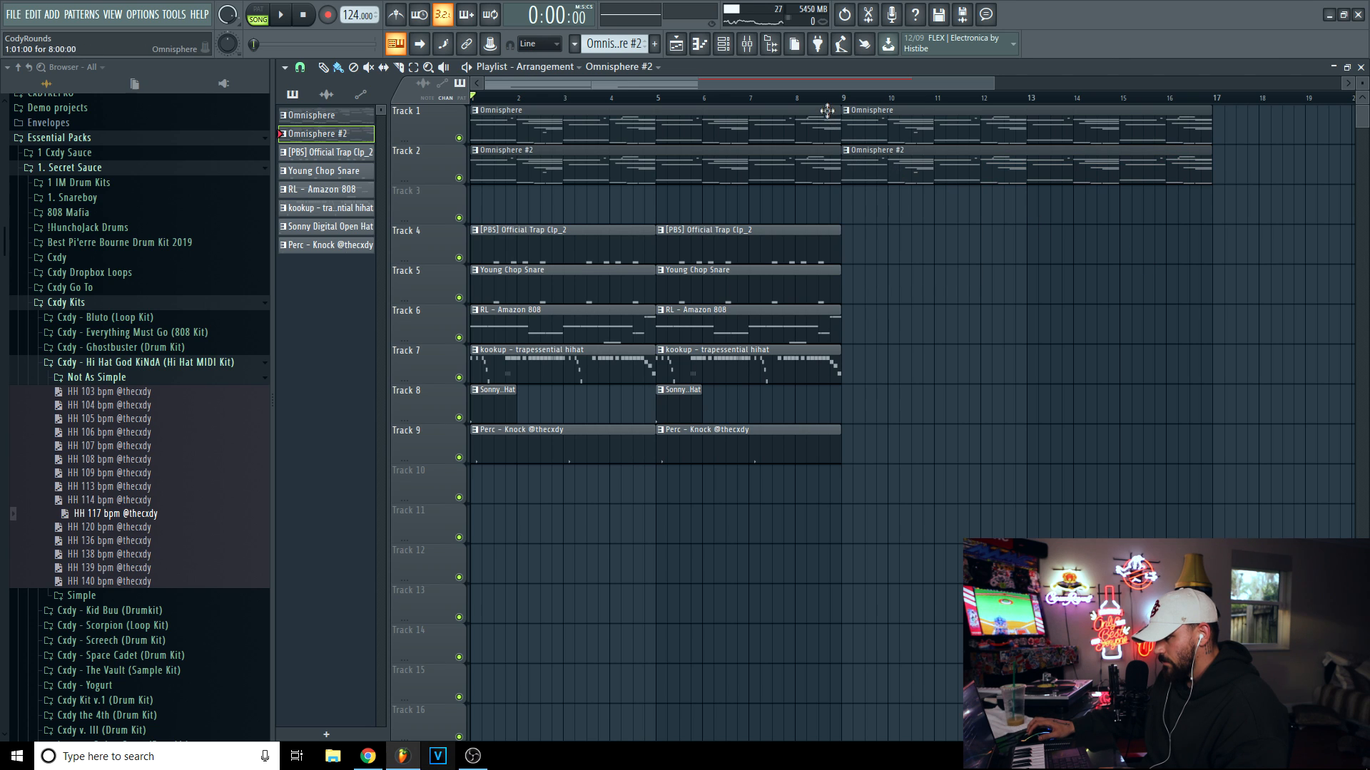
# Solo Tracks 1 and 2 and delete the Omnisphere and Omnisphere #2 copies at bar 9.
pyautogui.click(460, 138)
pyautogui.rightClick(459, 138)
pyautogui.click(460, 178)
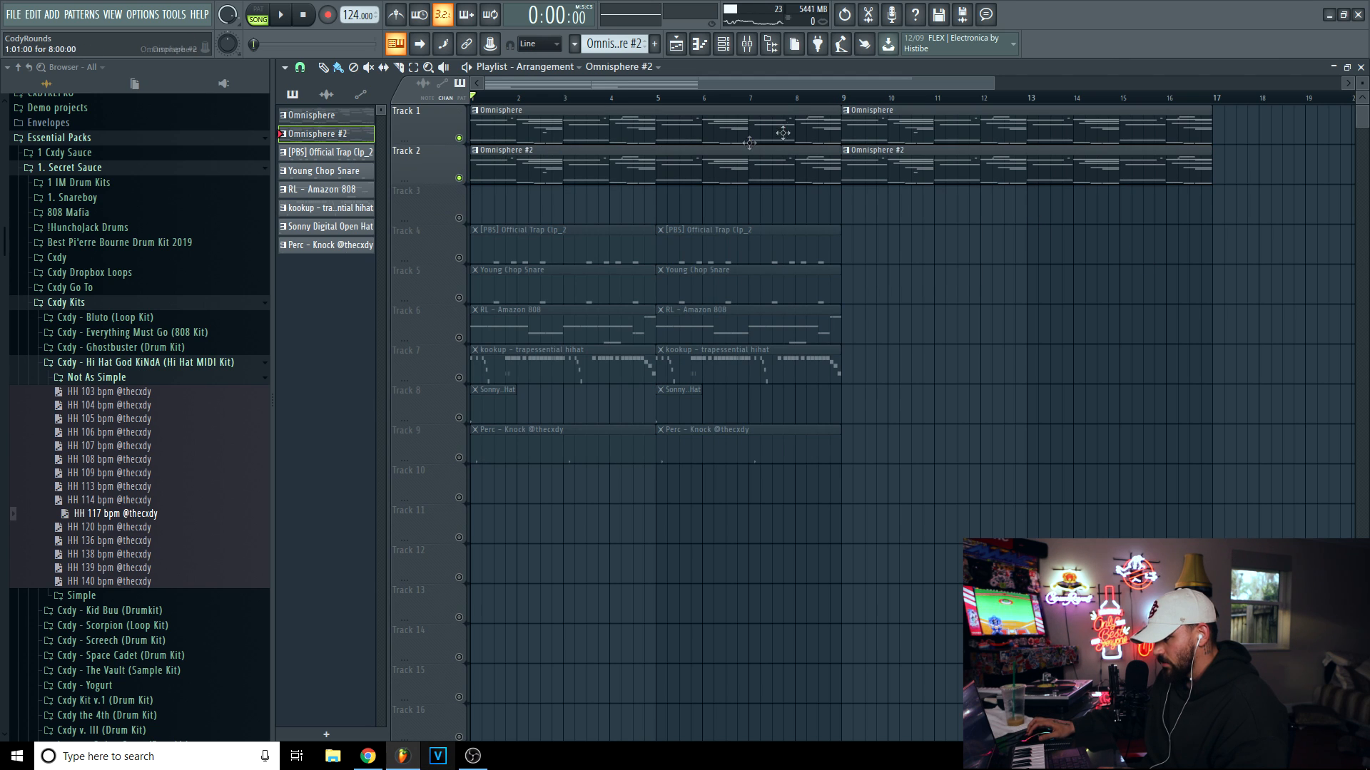
pyautogui.rightClick(935, 119)
pyautogui.rightClick(929, 165)
# Select all eight bars and render the armed master mixer track to an audio clip in the playlist.
pyautogui.hotkey('ctrl', 'a')
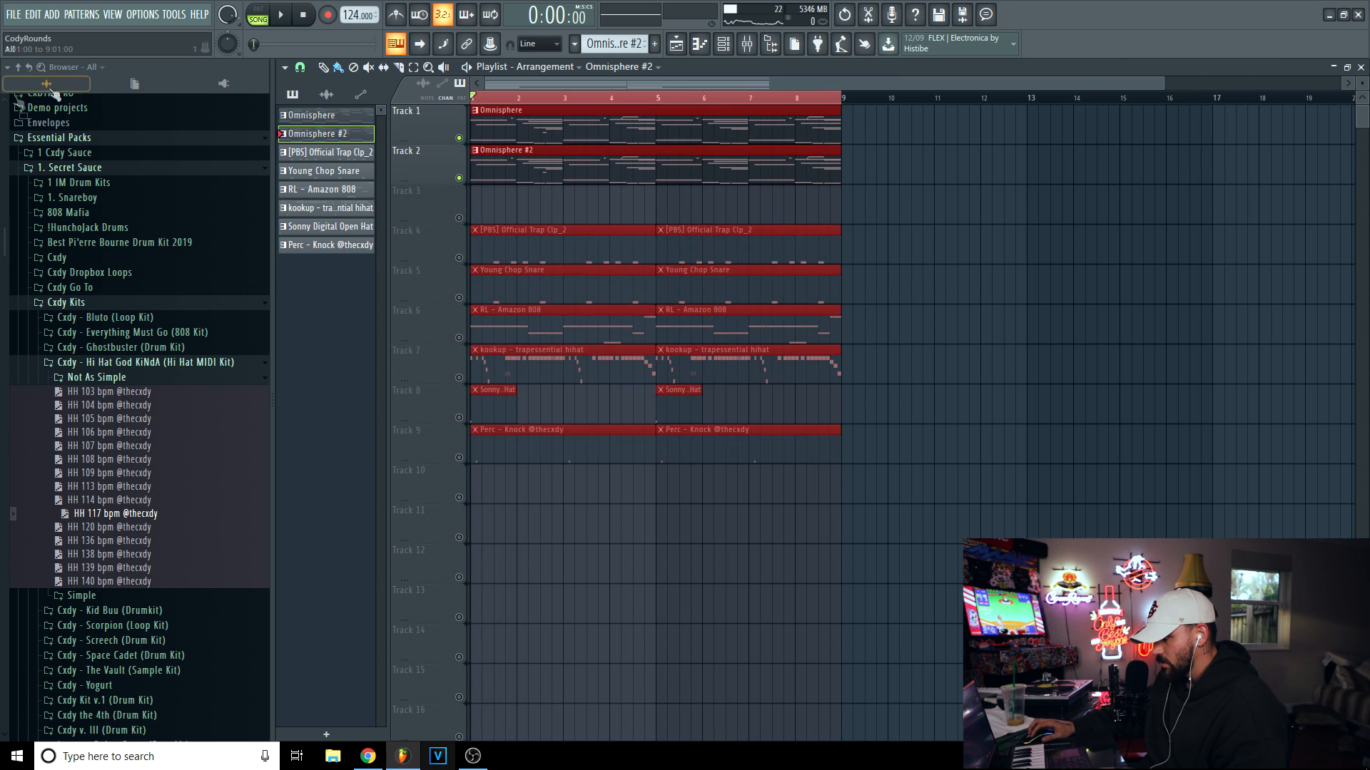
pyautogui.click(748, 47)
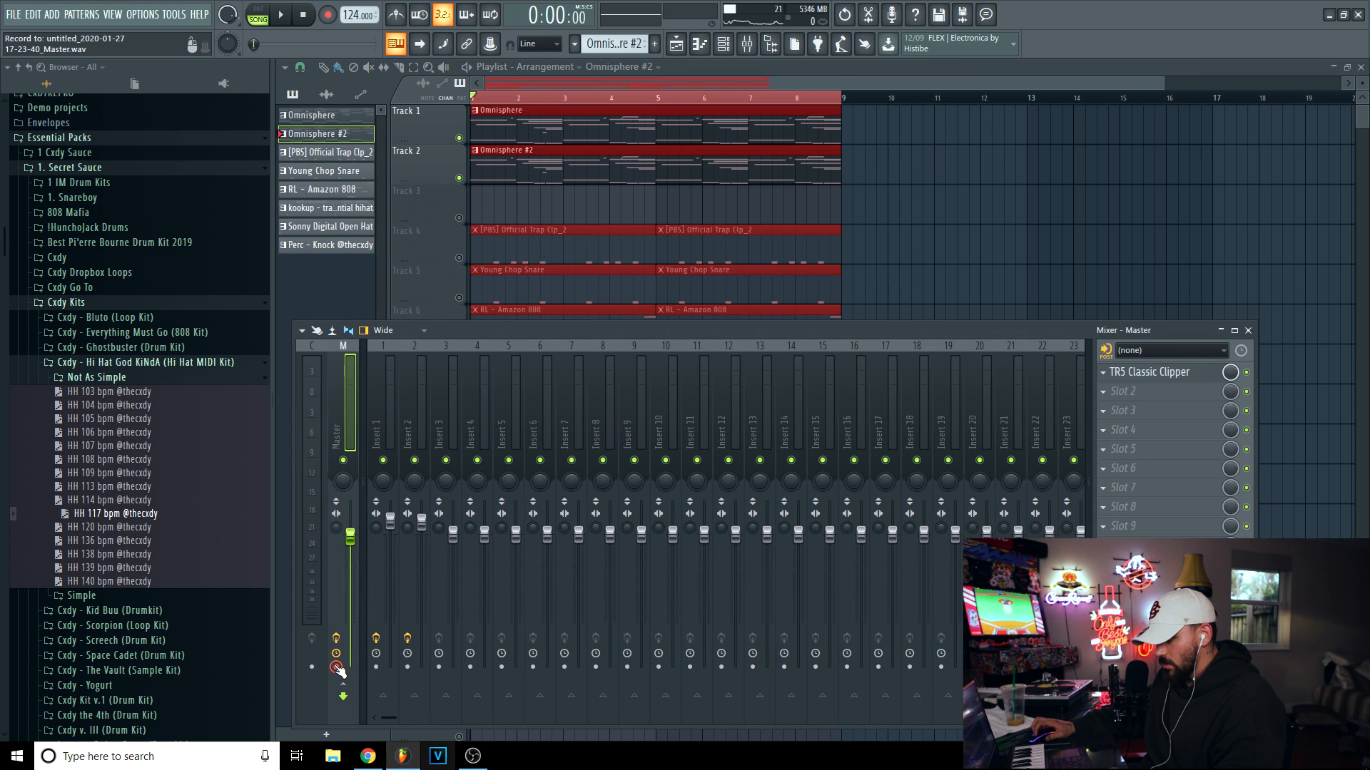
pyautogui.hotkey('alt', 'r')
pyautogui.press('Return')
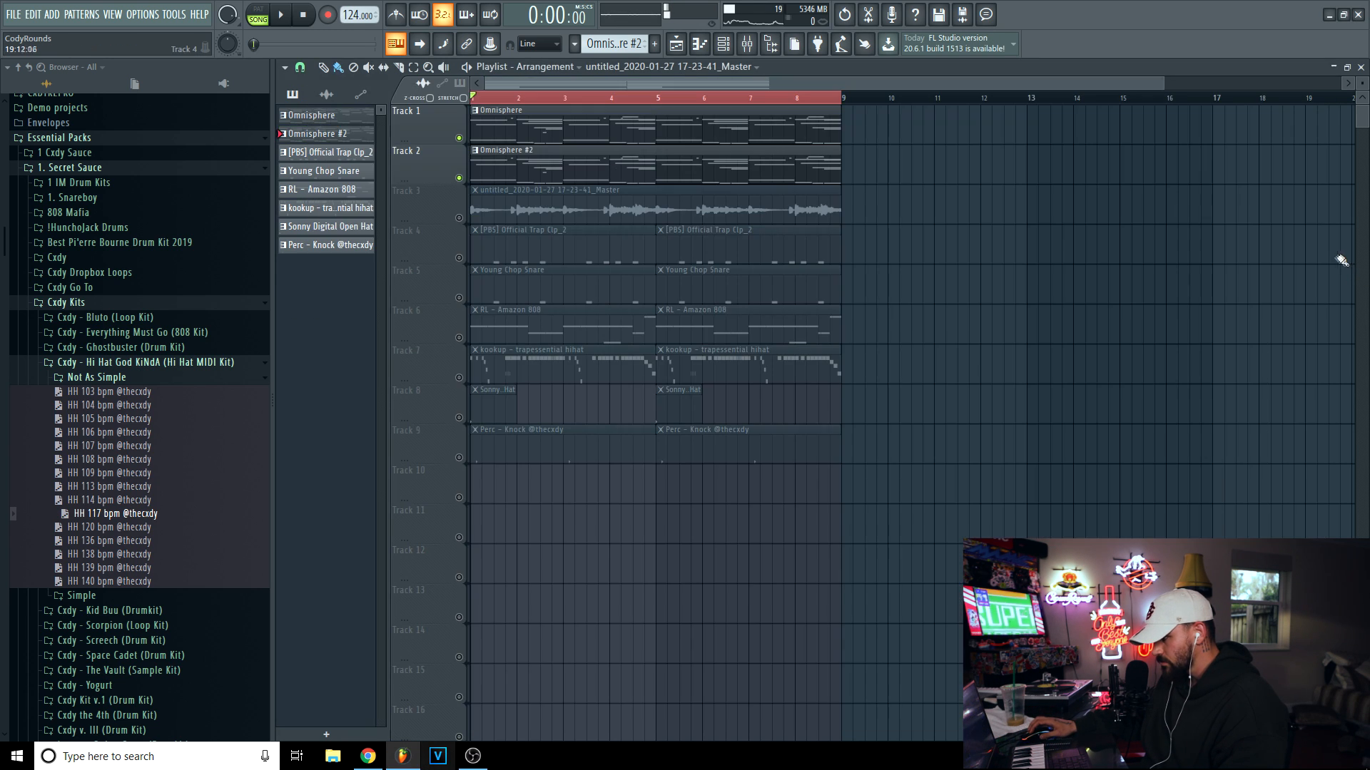
# Move the rendered audio clip to bar 9 on Track 3 and link its channel to a mixer track at slightly lower volume.
pyautogui.moveTo(742, 219); pyautogui.dragTo(1113, 219)
pyautogui.doubleClick(1112, 214)
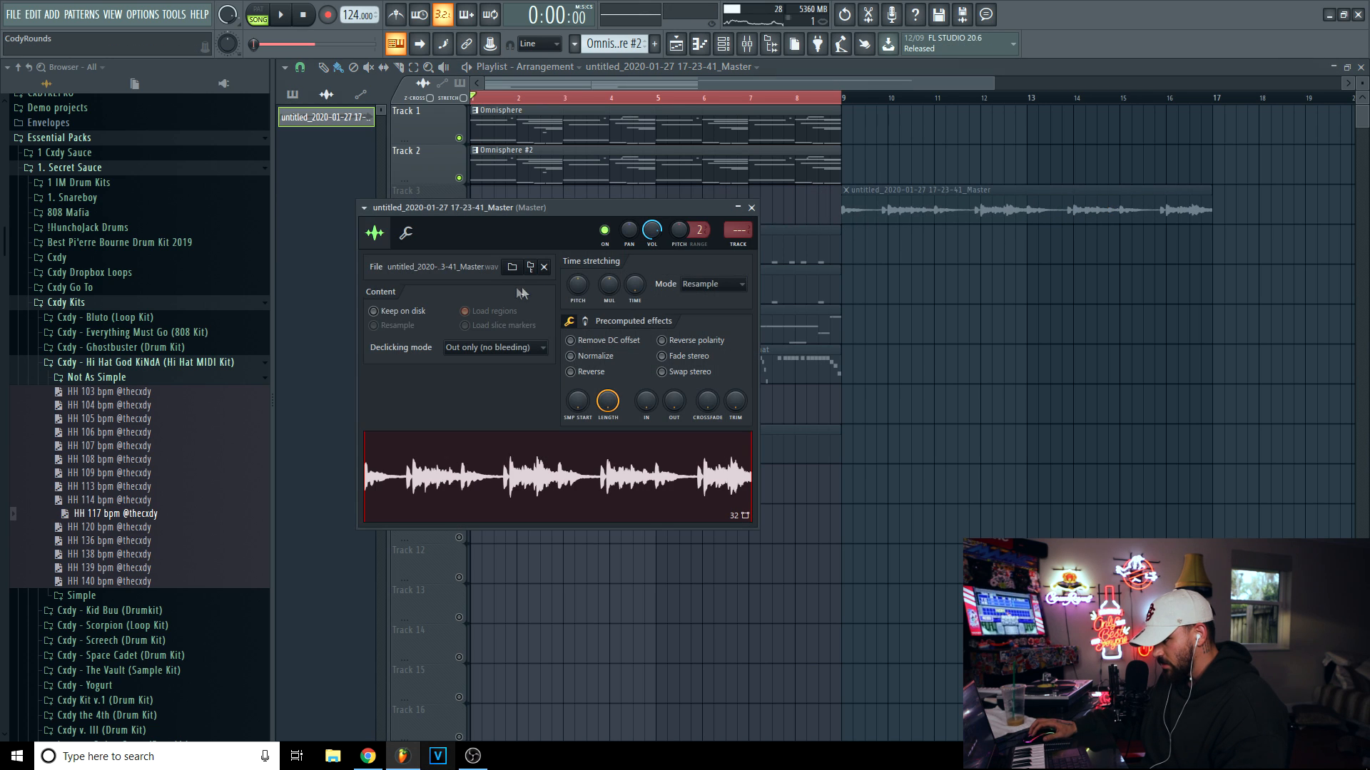
pyautogui.hotkey('ctrl', 'l')
pyautogui.moveTo(651, 230); pyautogui.dragTo(651, 241)
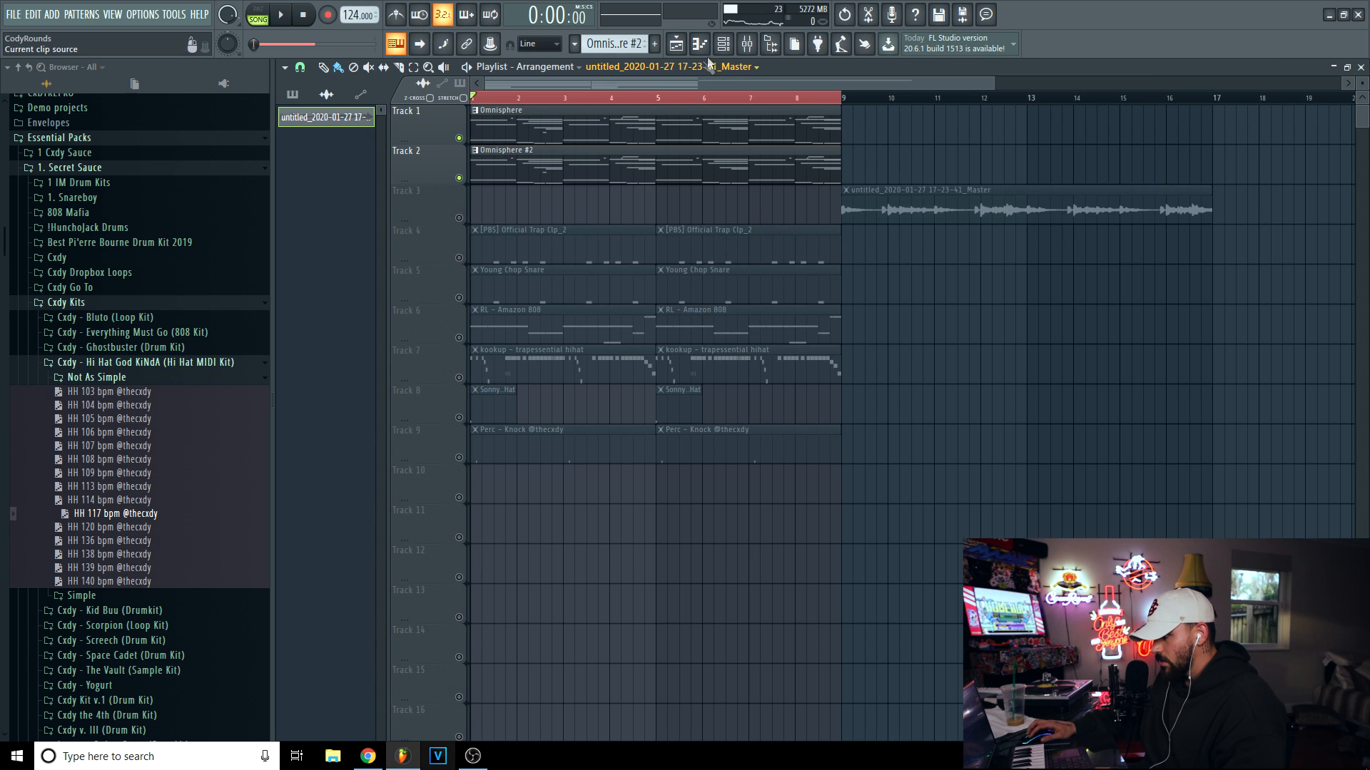
# Play the arrangement and take Tracks 1 and 2 out of solo so every track is unmuted.
pyautogui.click(723, 43)
pyautogui.click(722, 44)
pyautogui.press('space')
pyautogui.click(459, 138)
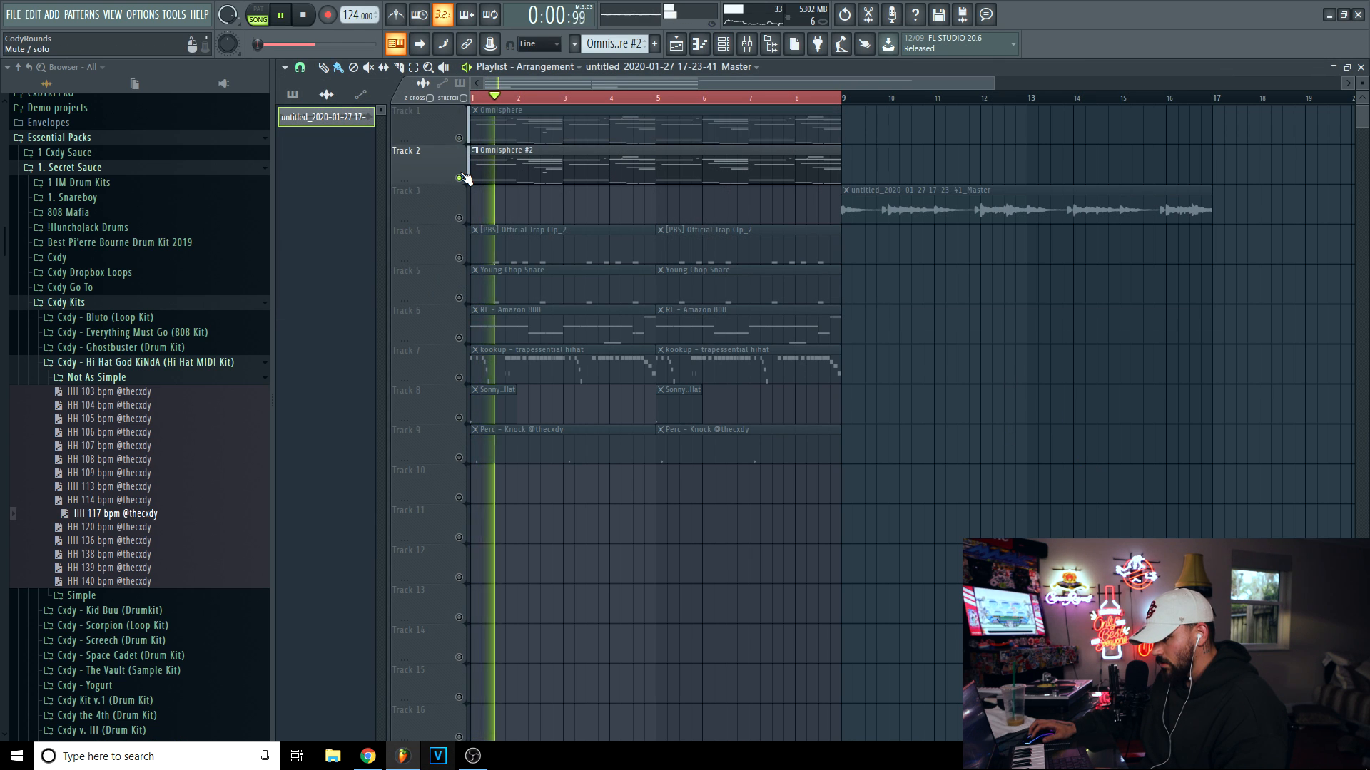
pyautogui.rightClick(459, 177)
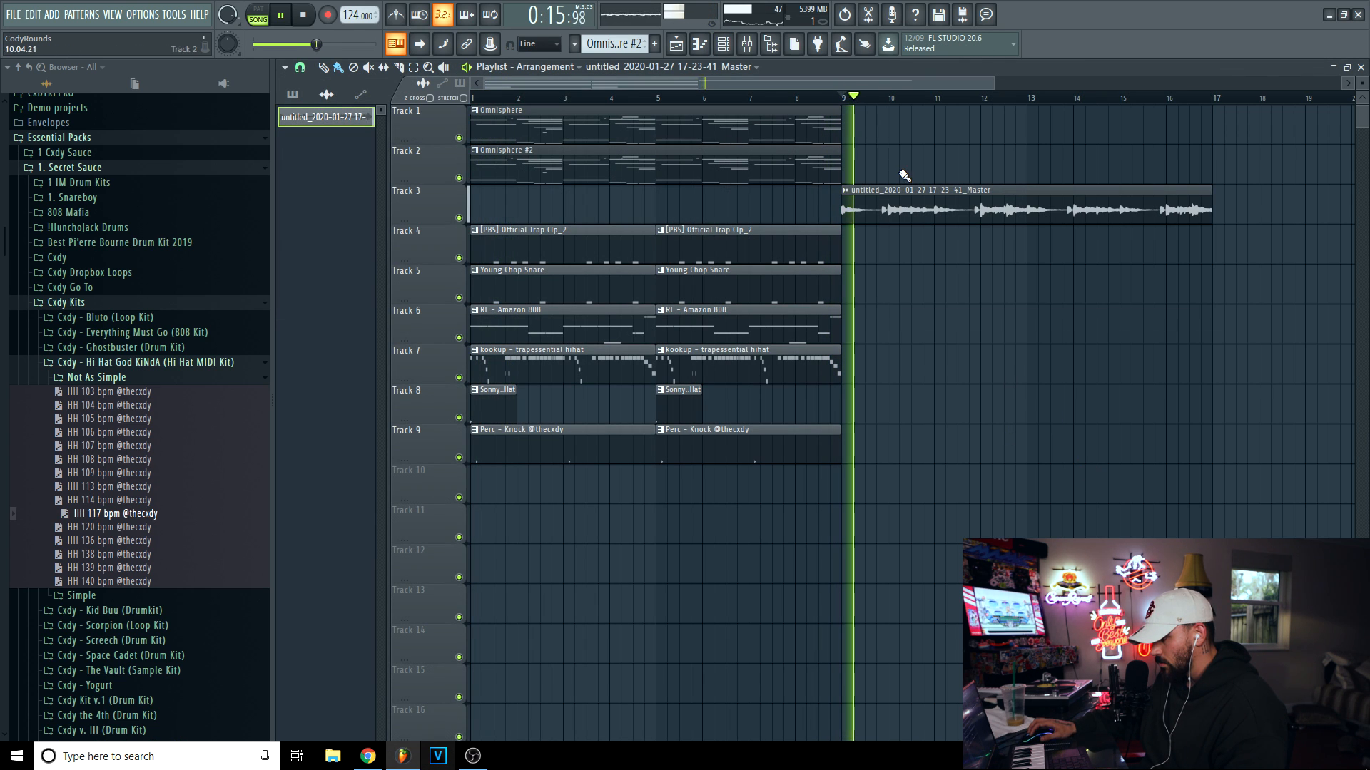
# Duplicate the drum clips on Tracks 4 to 9 into bars 9 to 16 and extend every open hat clip to four bars.
pyautogui.moveTo(792, 462); pyautogui.dragTo(459, 246)
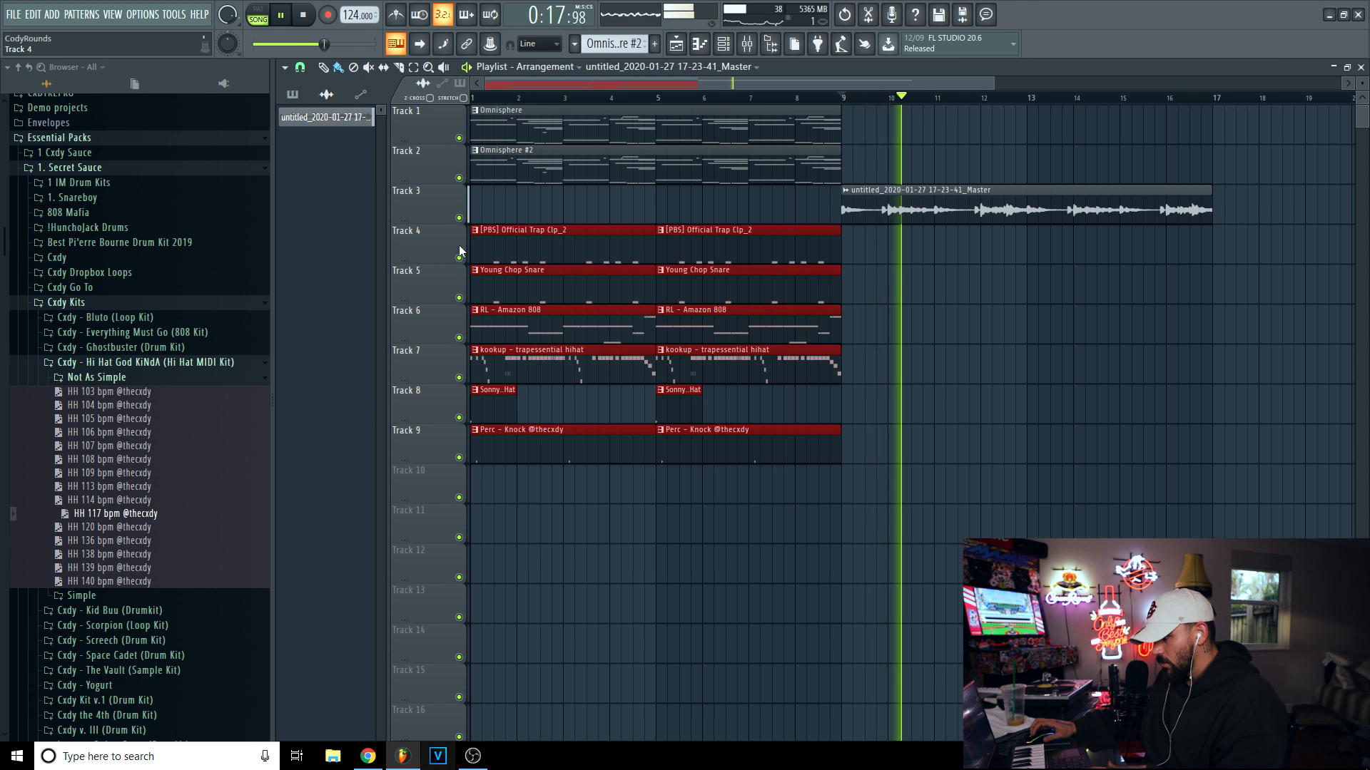
pyautogui.hotkey('ctrl', 'b')
pyautogui.hotkey('ctrl', 'd')
pyautogui.moveTo(904, 241); pyautogui.dragTo(907, 464)
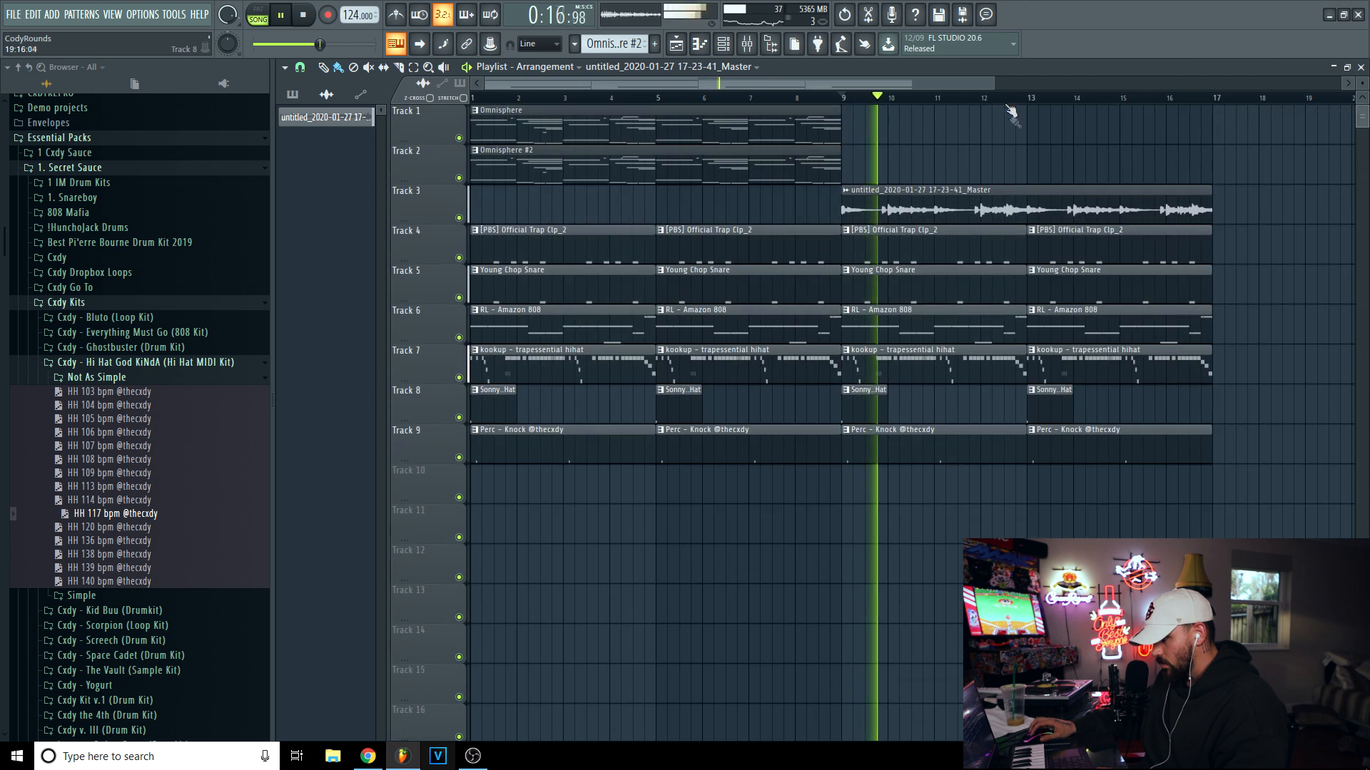
pyautogui.moveTo(1054, 421); pyautogui.dragTo(496, 403)
pyautogui.moveTo(698, 416); pyautogui.dragTo(835, 416)
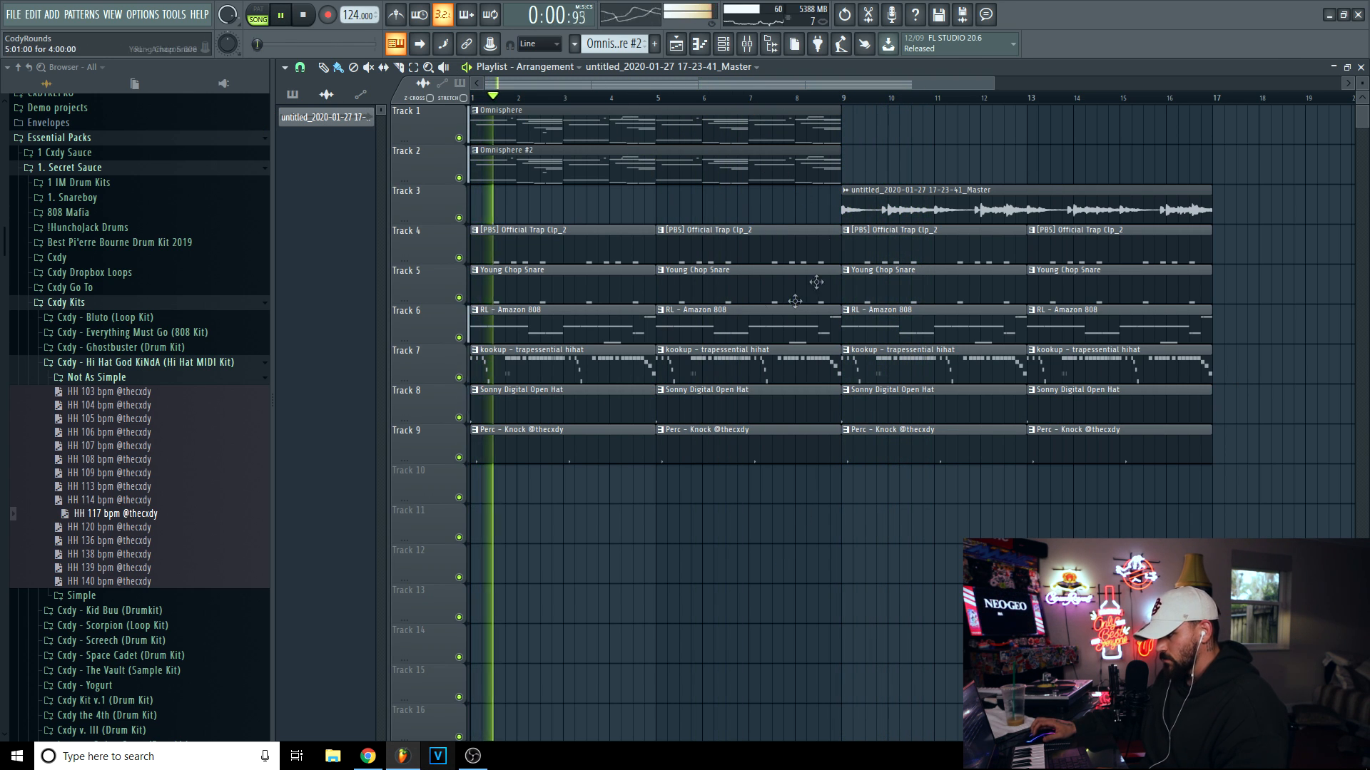
# Remove the second half of bars 2 and 4 from the first hi-hat clip on Track 7.
pyautogui.scroll(-3, 795, 301)
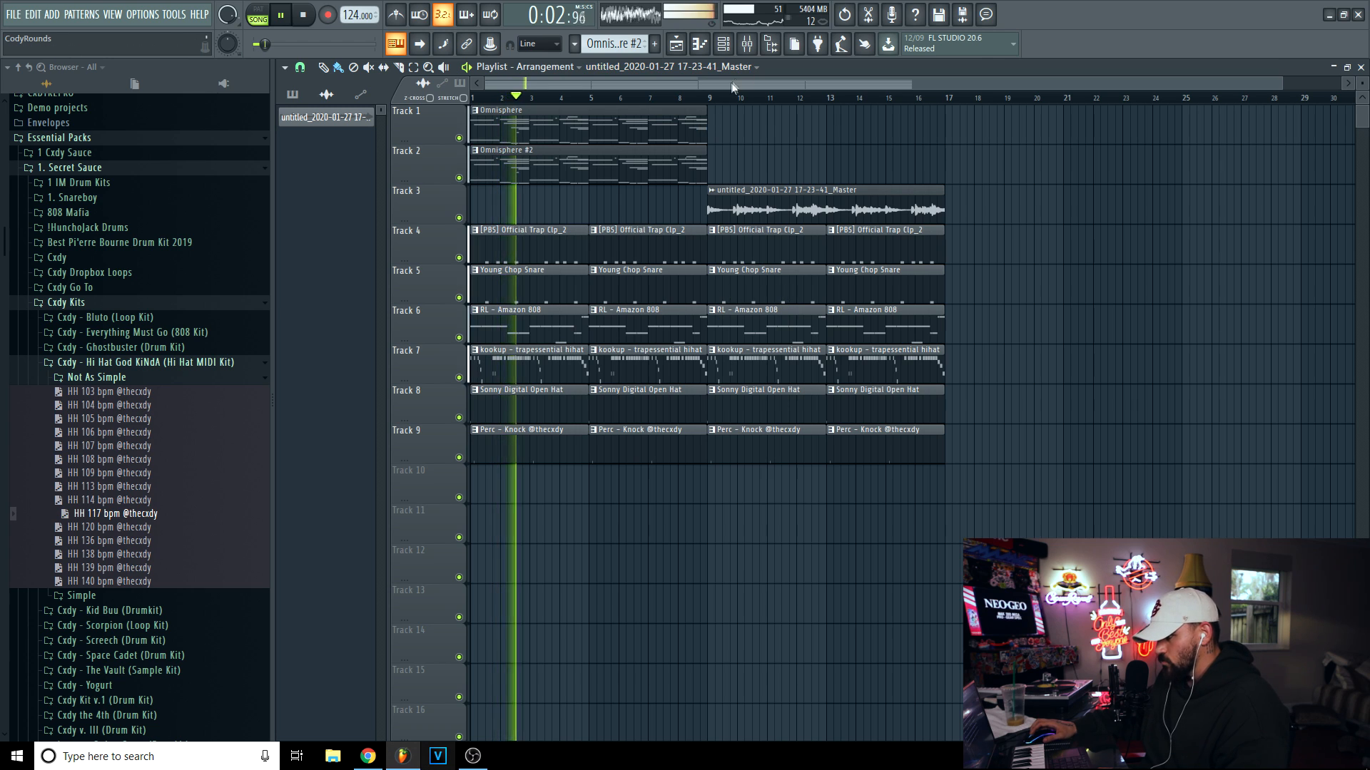
pyautogui.scroll(4, 735, 85)
pyautogui.press('space')
pyautogui.moveTo(752, 361); pyautogui.dragTo(721, 360)
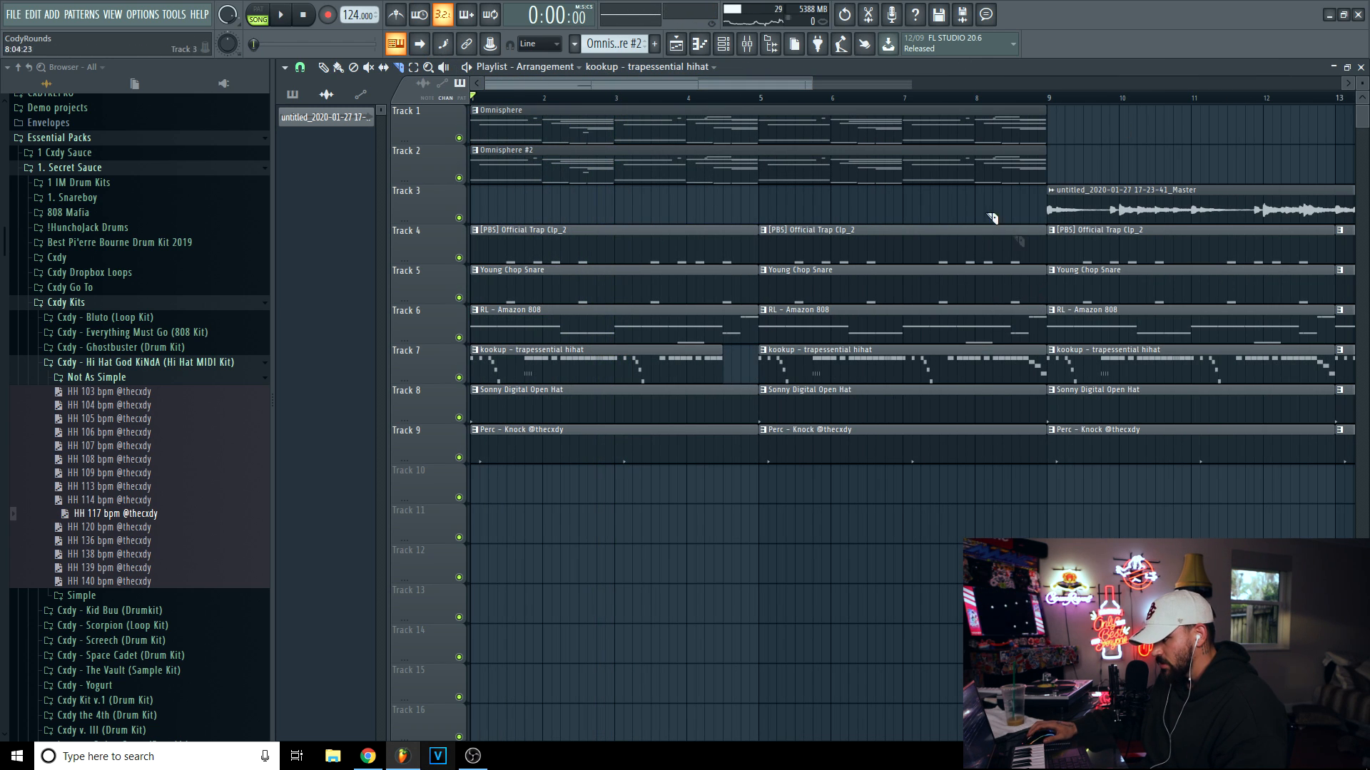
pyautogui.scroll(2, 623, 84)
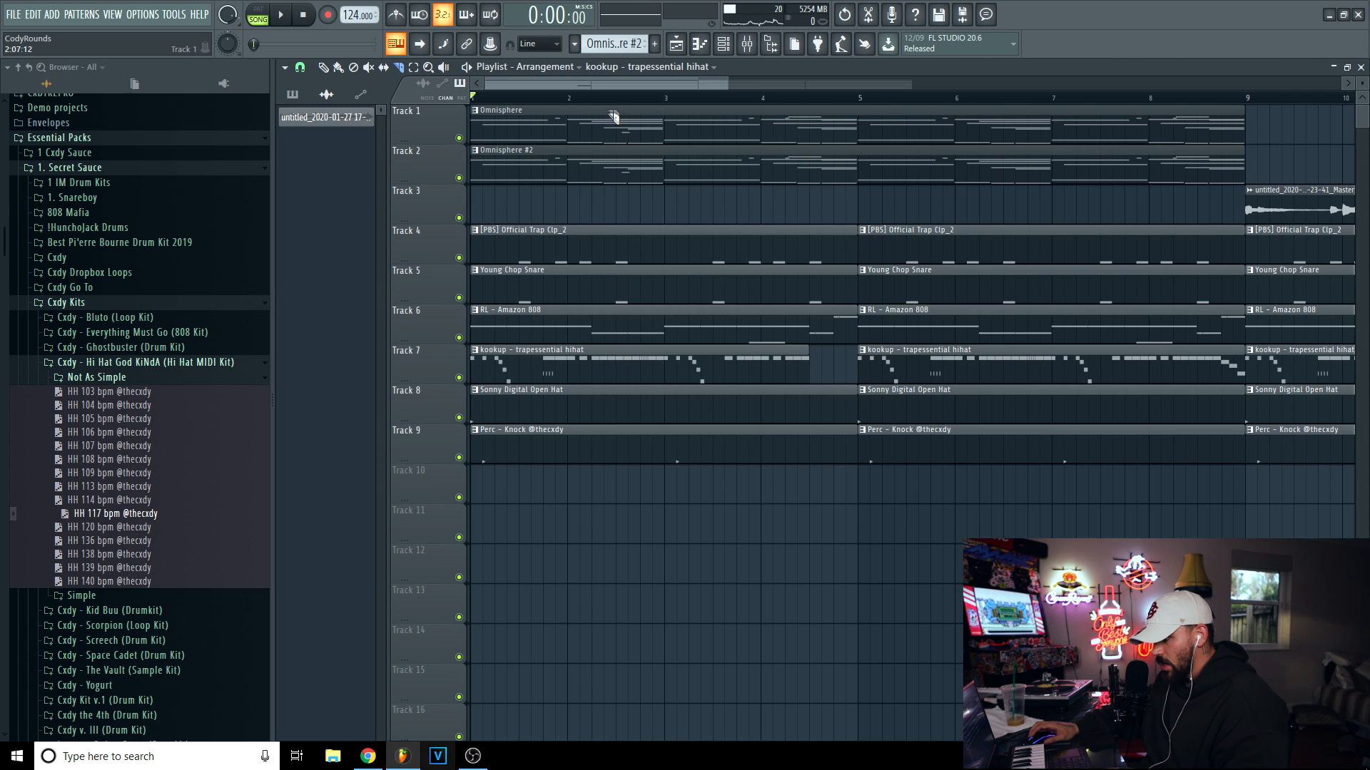
pyautogui.scroll(2, 614, 116)
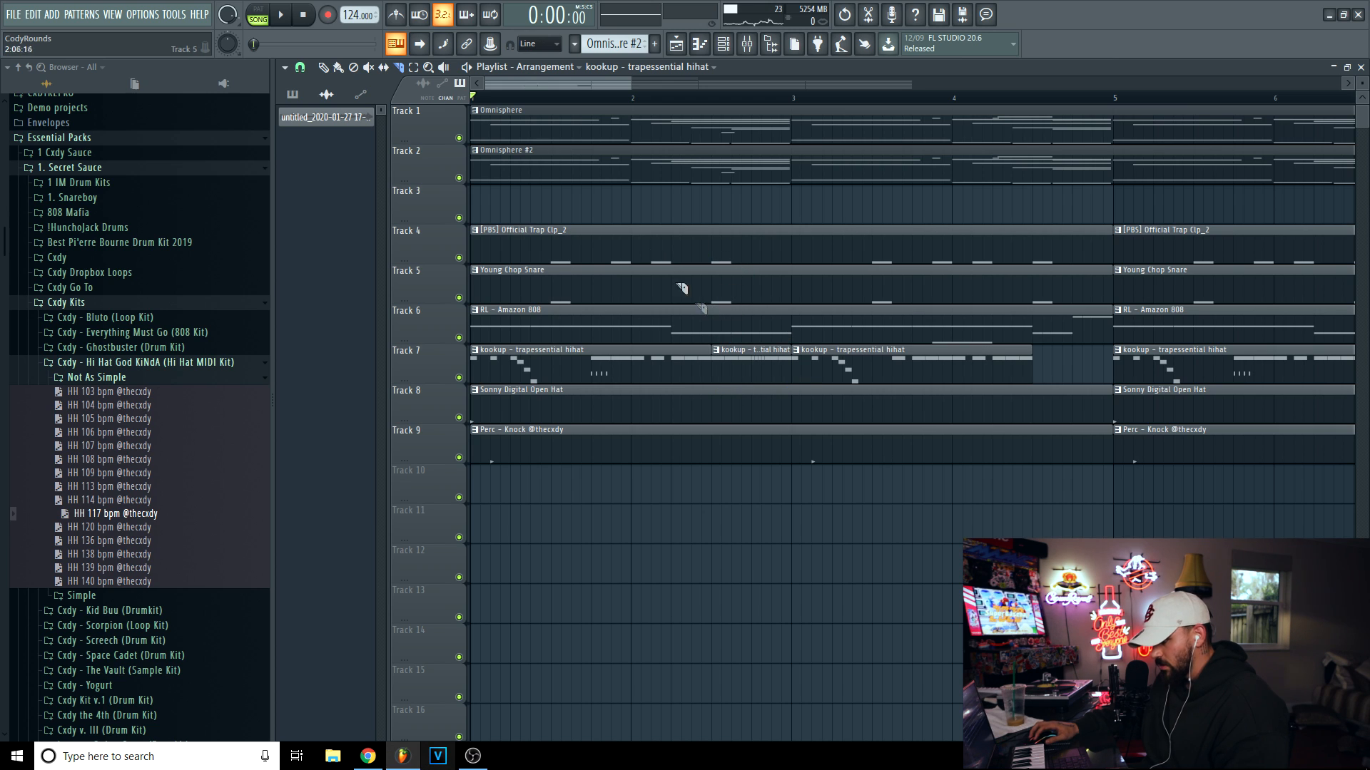
pyautogui.rightClick(759, 366)
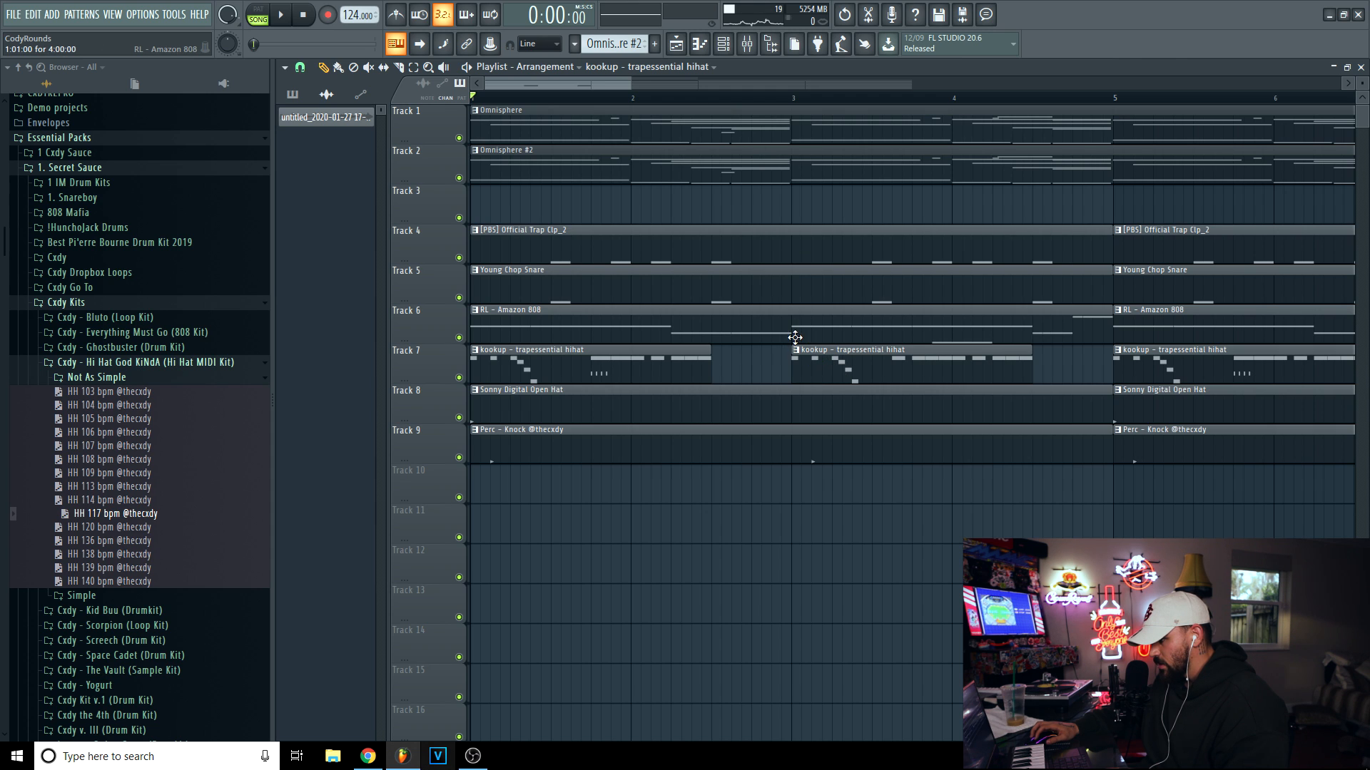
# Listen to the opening, extend the bar 3 hi-hat clip to beat 4 of bar 4, and replay from bar 4.
pyautogui.press('space')
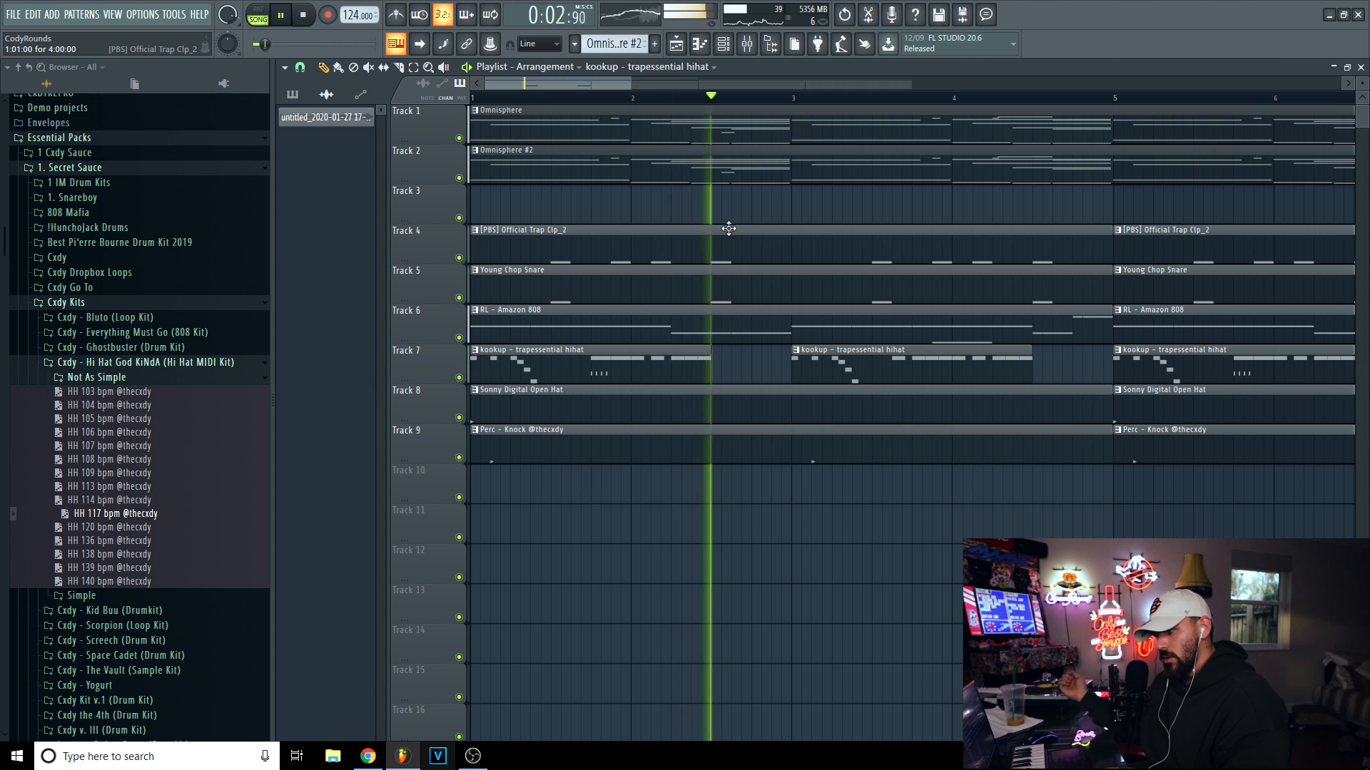
pyautogui.press('space')
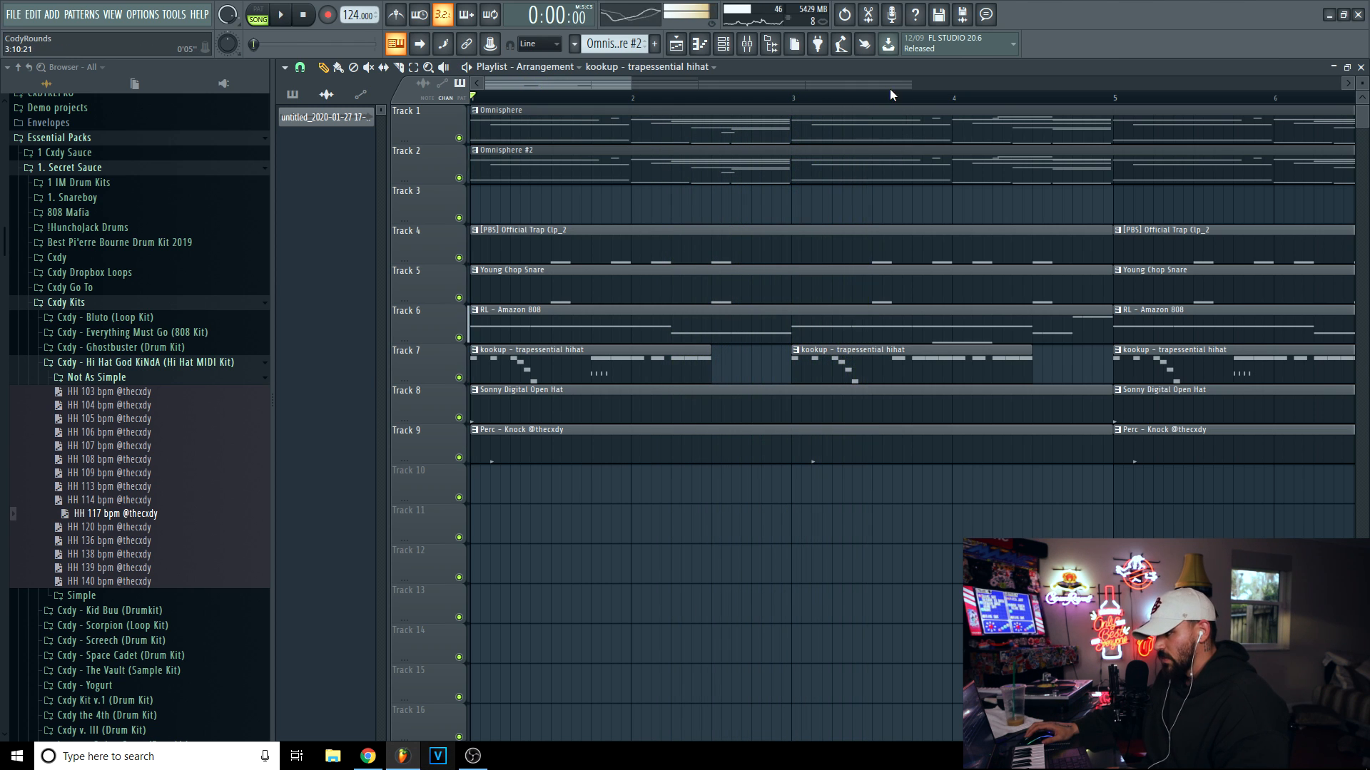
pyautogui.scroll(-3, 888, 89)
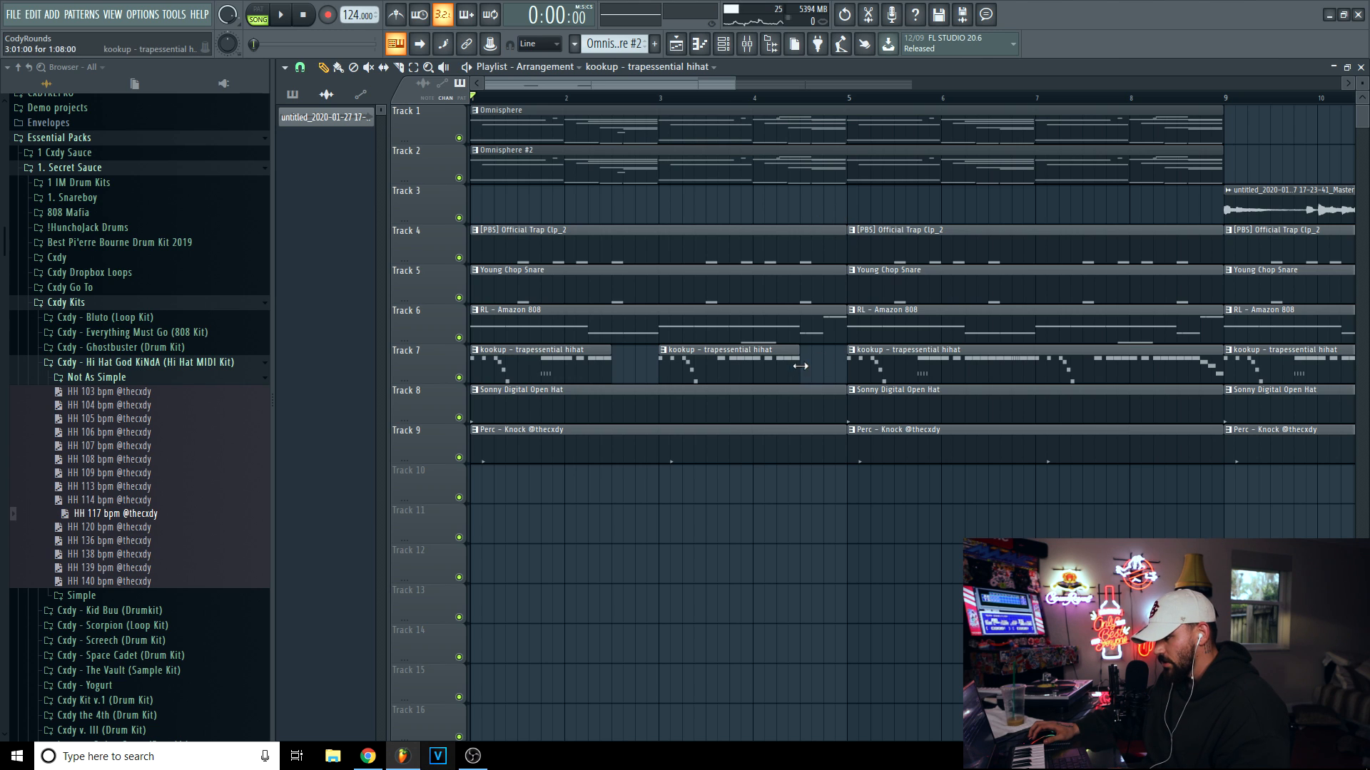
pyautogui.moveTo(826, 369); pyautogui.dragTo(822, 369)
pyautogui.click(765, 97)
pyautogui.press('space')
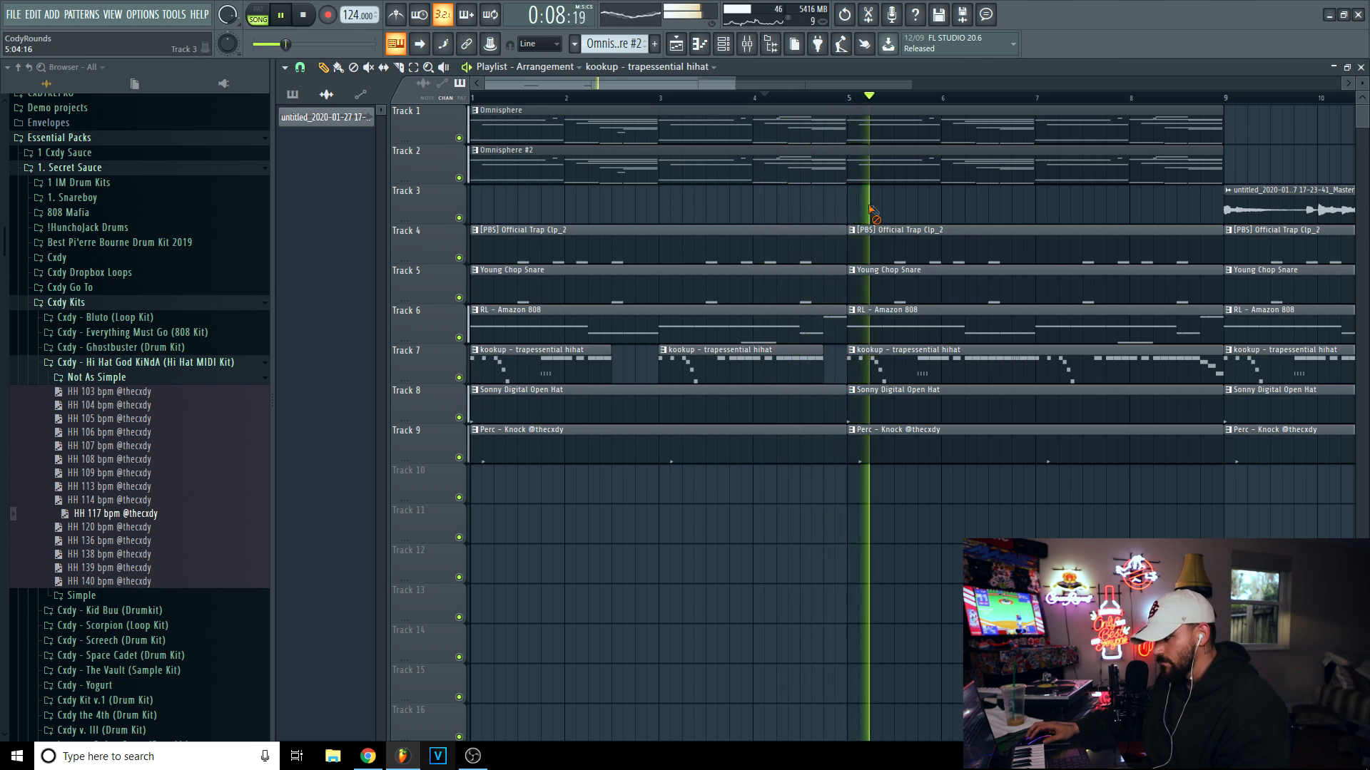
# Trim the starts of the clap and snare clips at bar 9 to beat 4 of that bar.
pyautogui.scroll(-3, 972, 171)
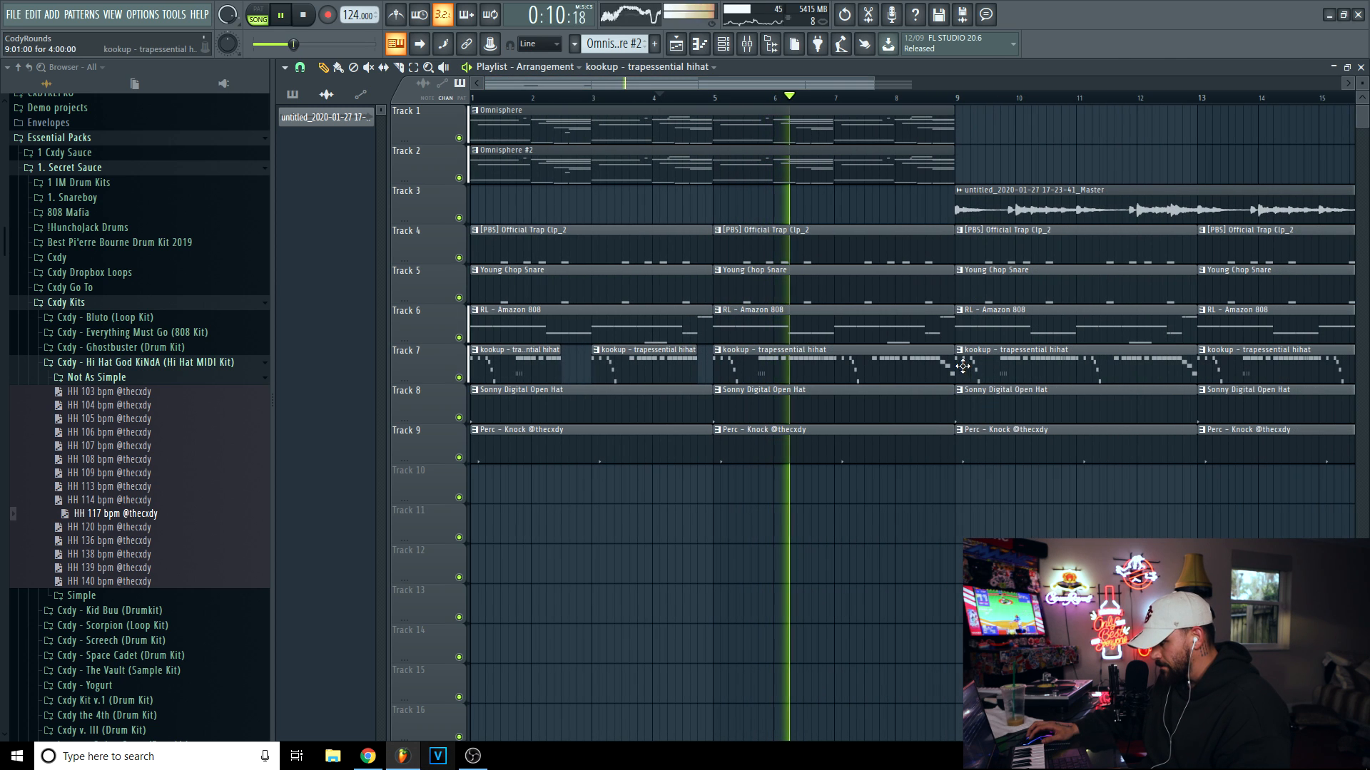
pyautogui.moveTo(720, 84); pyautogui.dragTo(785, 85)
pyautogui.moveTo(777, 246); pyautogui.dragTo(777, 333)
pyautogui.keyDown('ctrl'); pyautogui.click(692, 214); pyautogui.keyUp('ctrl')
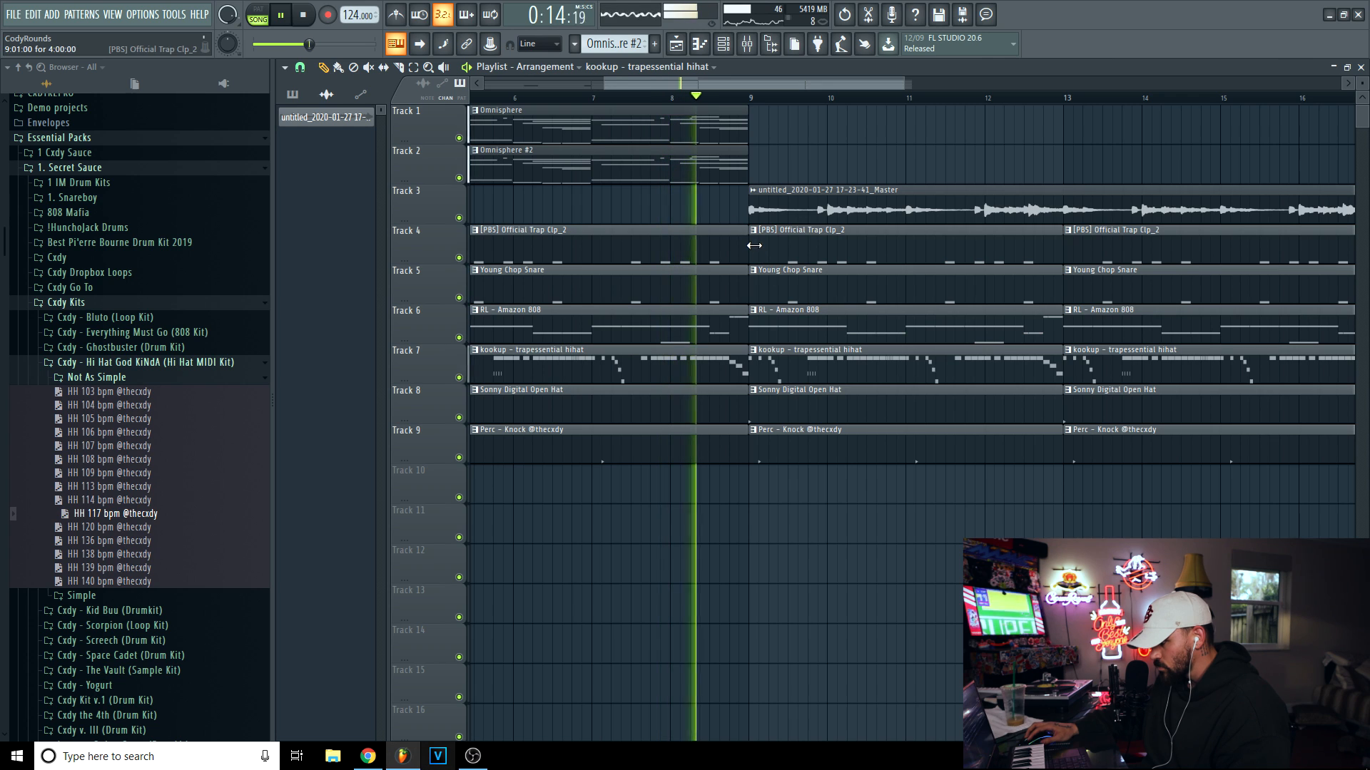
pyautogui.moveTo(749, 250); pyautogui.dragTo(808, 250)
pyautogui.moveTo(750, 288); pyautogui.dragTo(807, 288)
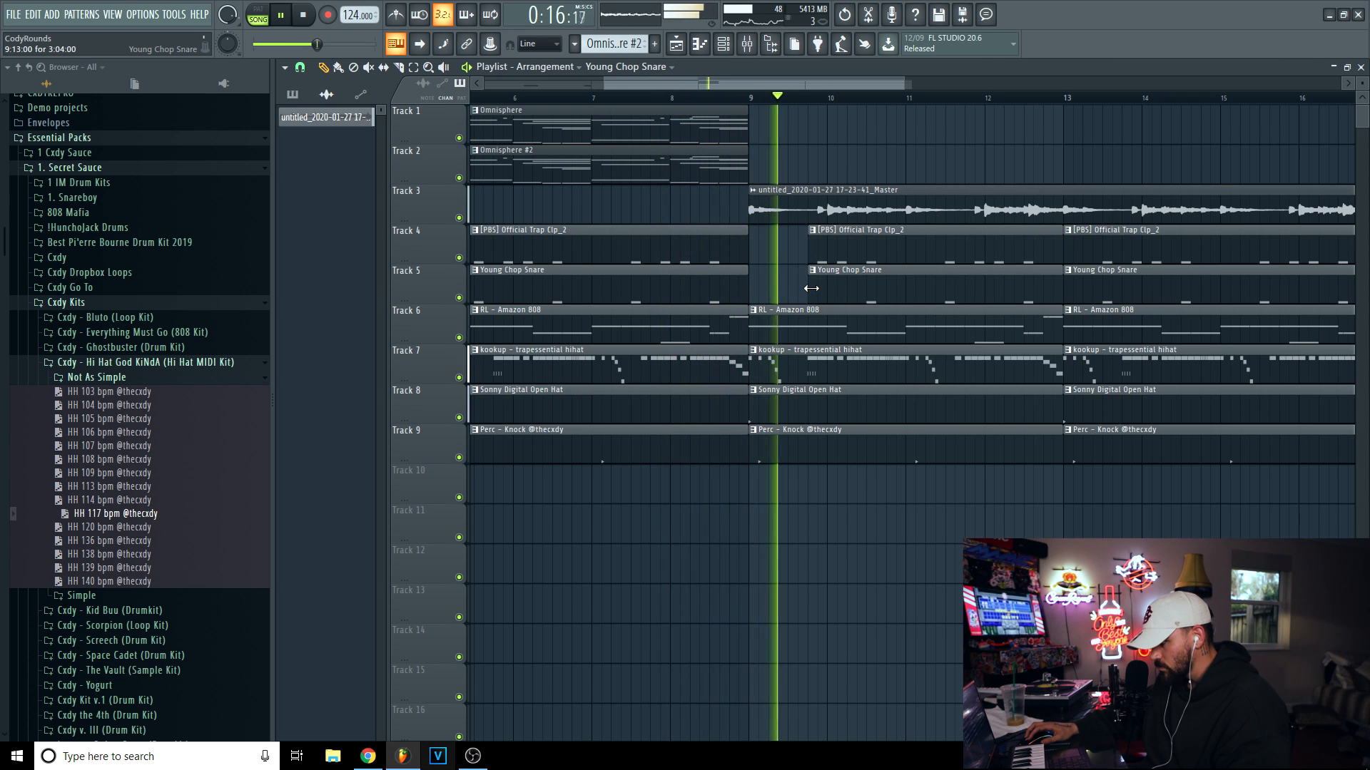
pyautogui.press('space')
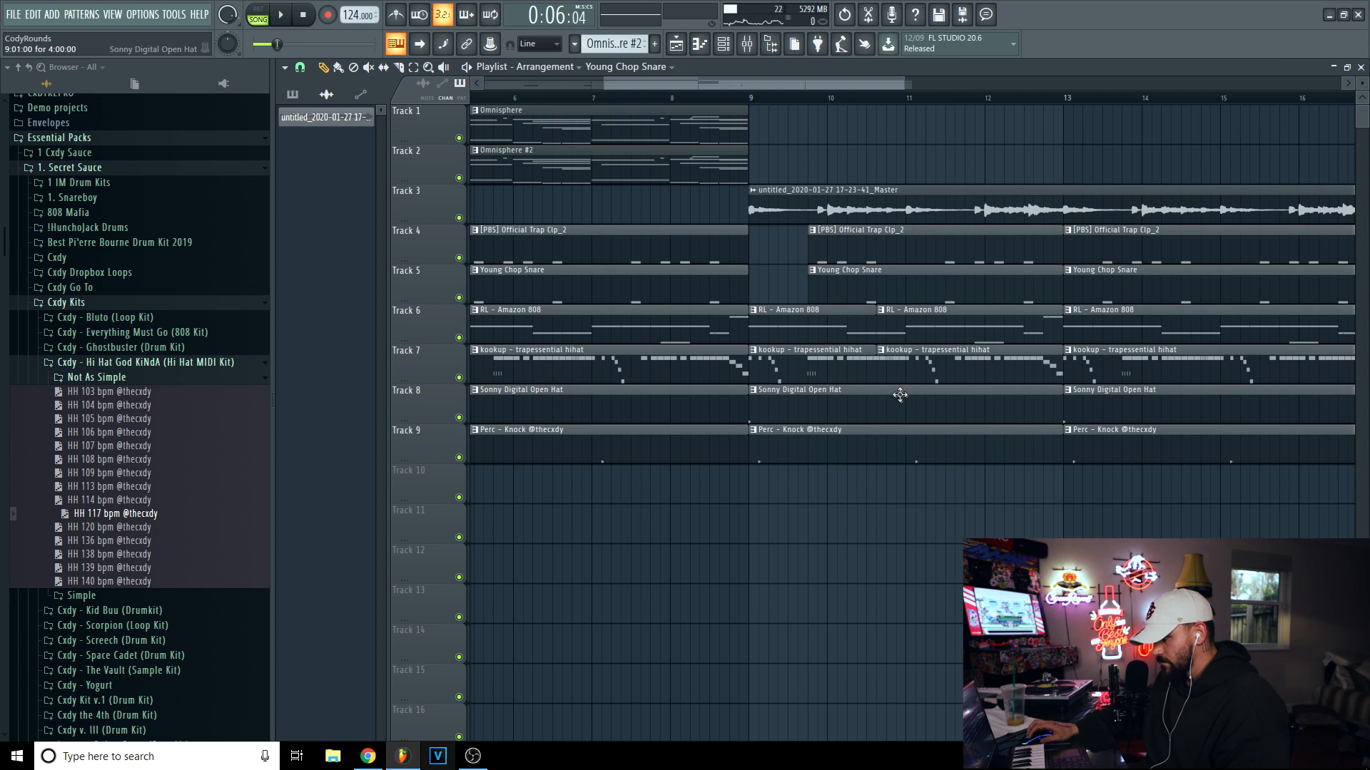
# Trim the start of the hi-hat clip that begins within bar 10 to bar 11 and replay from the middle of bar 8.
pyautogui.moveTo(880, 366); pyautogui.dragTo(910, 370)
pyautogui.press('space')
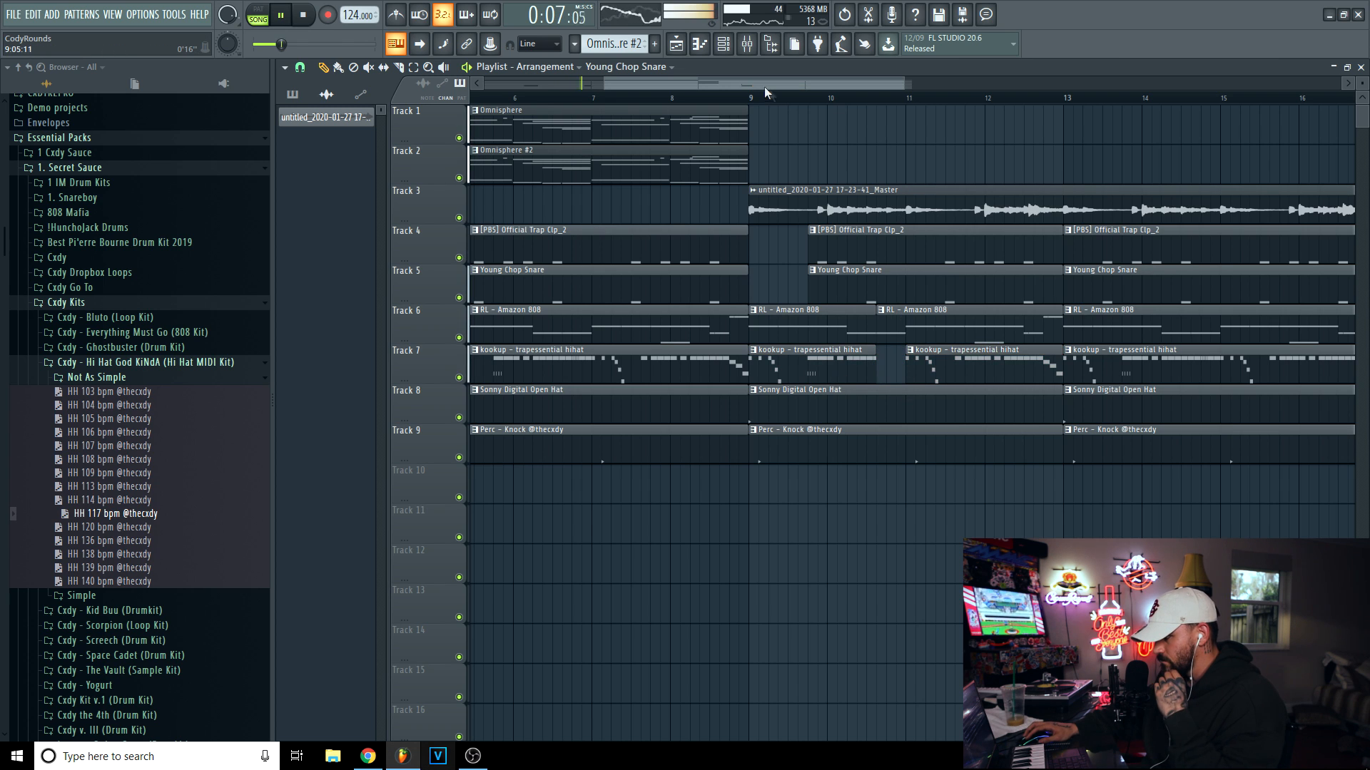
pyautogui.click(711, 100)
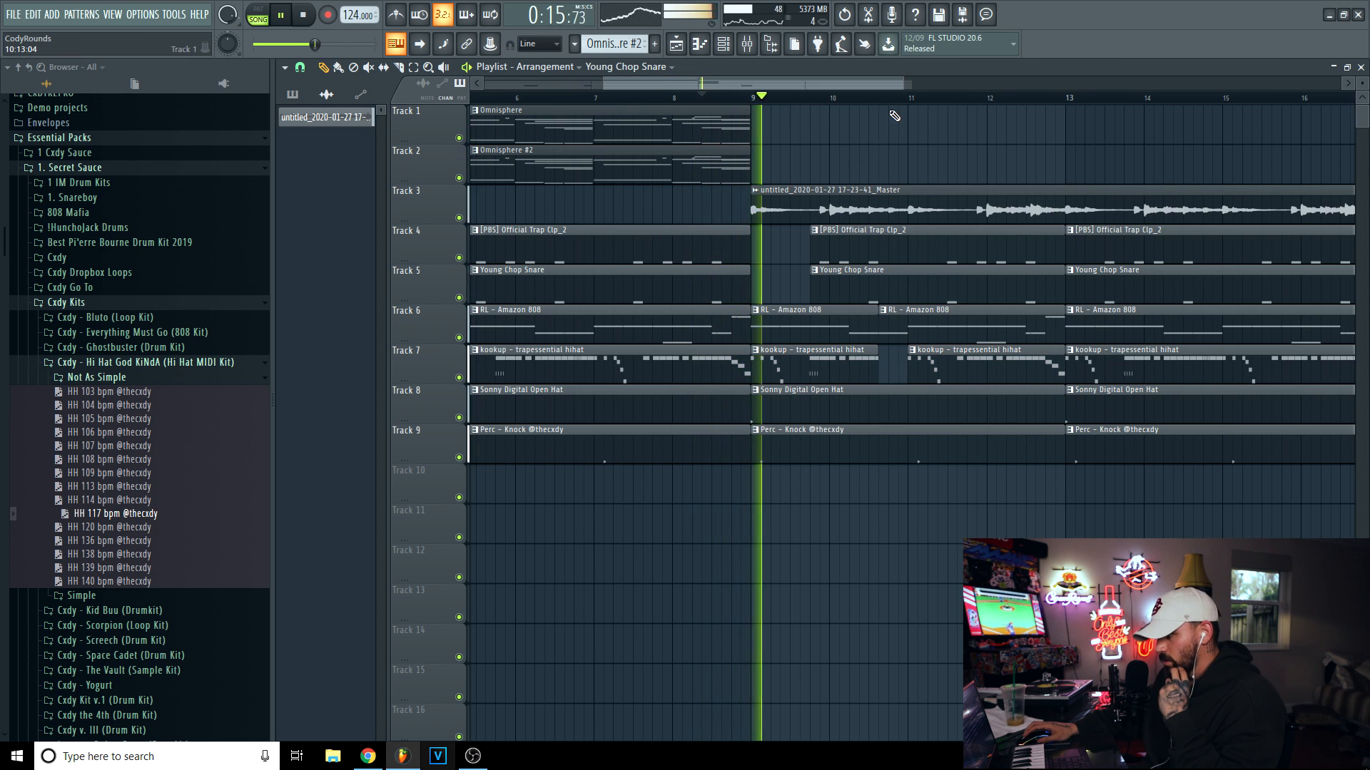
# Trim the end of the hi-hat clip that starts at bar 11 back to the middle of bar 12.
pyautogui.moveTo(892, 83); pyautogui.dragTo(875, 84)
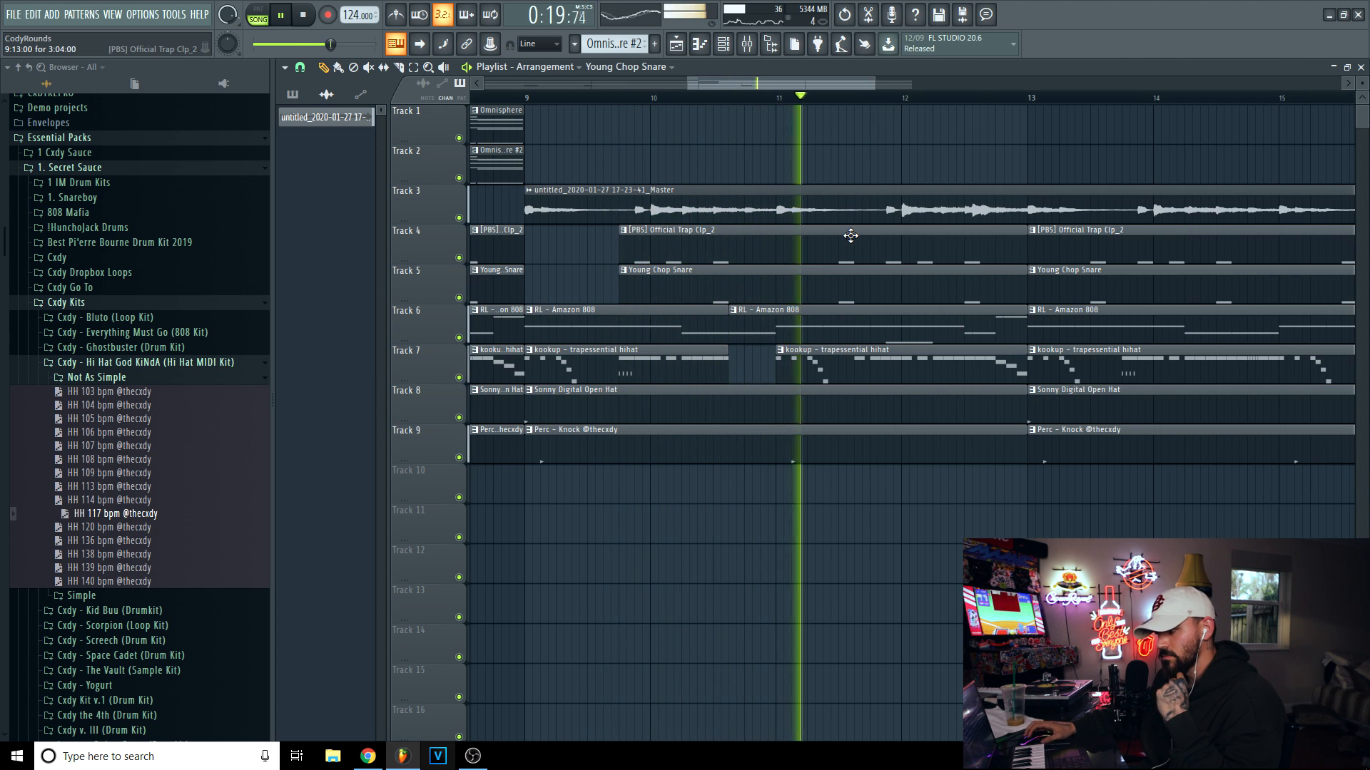
pyautogui.moveTo(1024, 355); pyautogui.dragTo(963, 355)
pyautogui.moveTo(874, 84); pyautogui.dragTo(1110, 84)
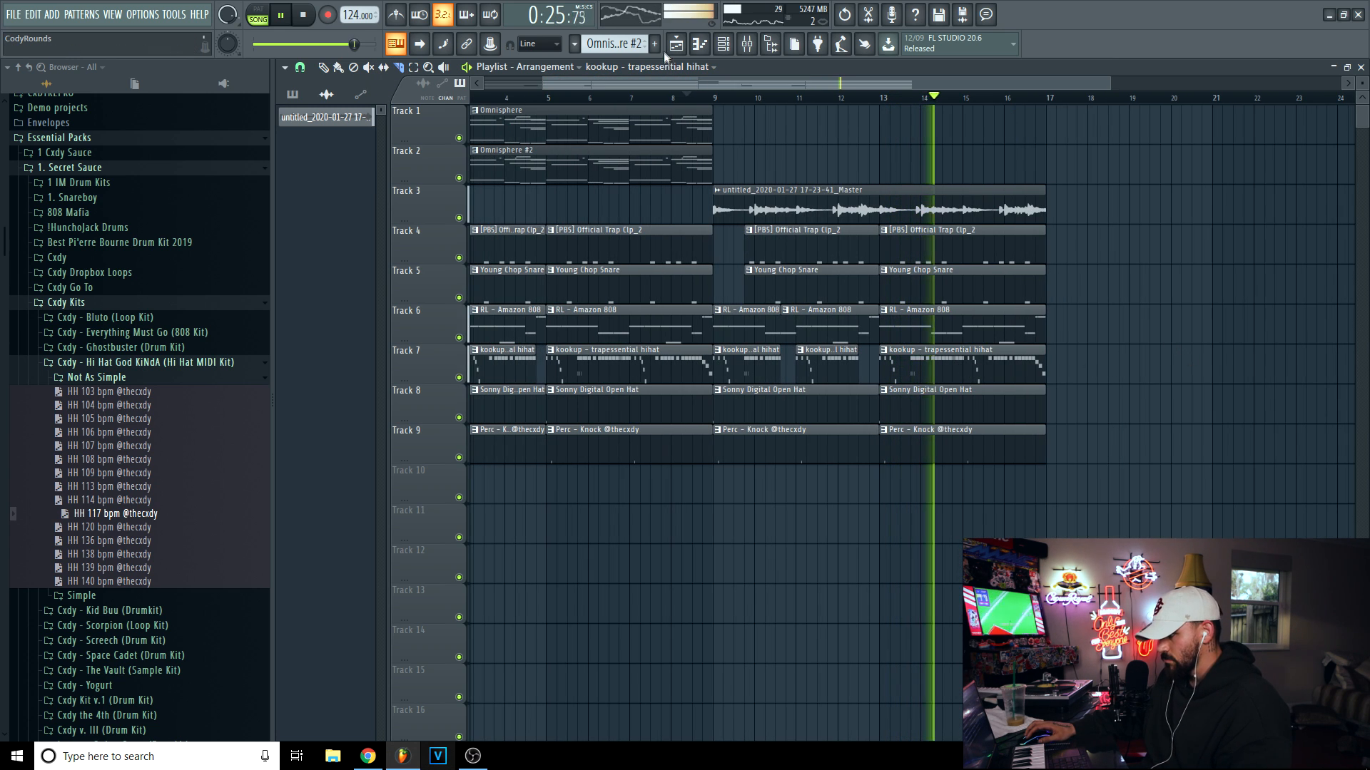
# Route the kookup hi-hat channel to mixer track 4 and load HalfTime in that track's effect slot 5.
pyautogui.press('F6')
pyautogui.press('space')
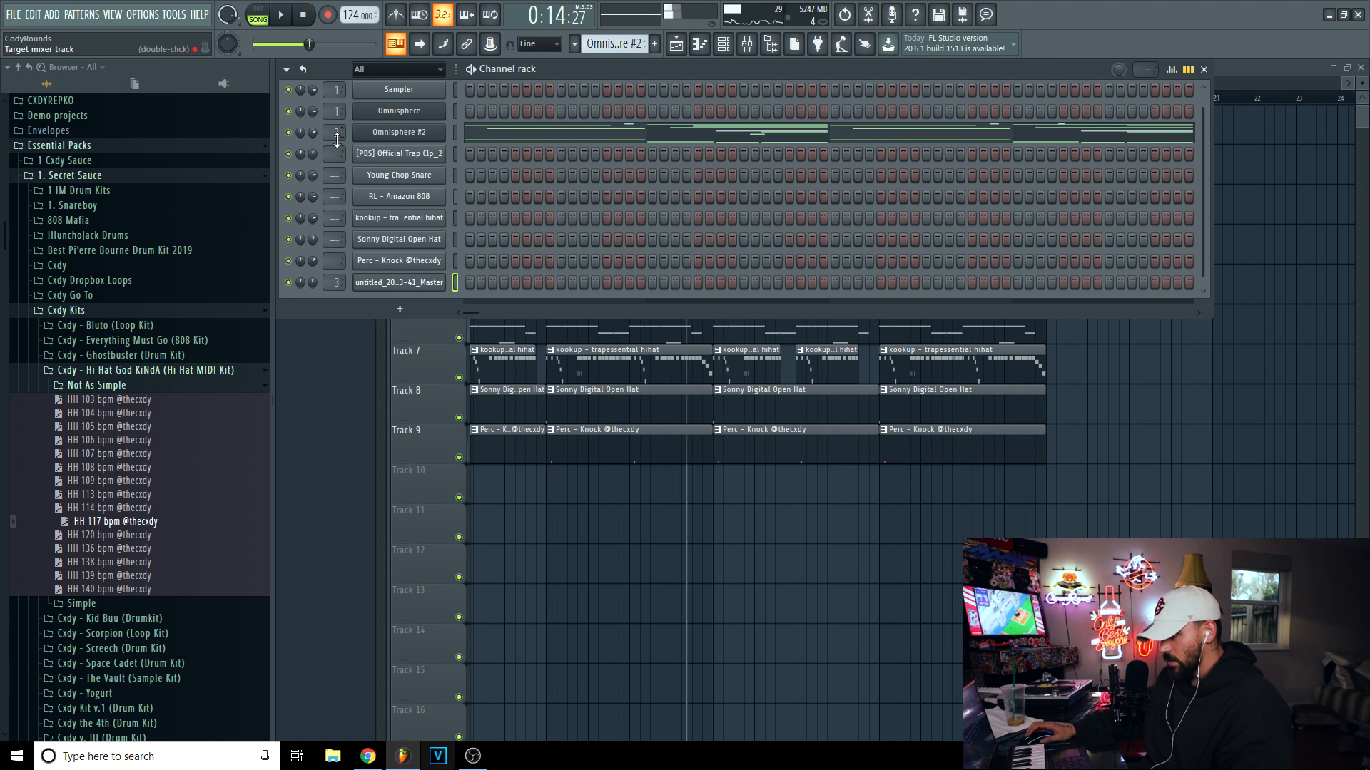
pyautogui.press('F6')
pyautogui.click(725, 44)
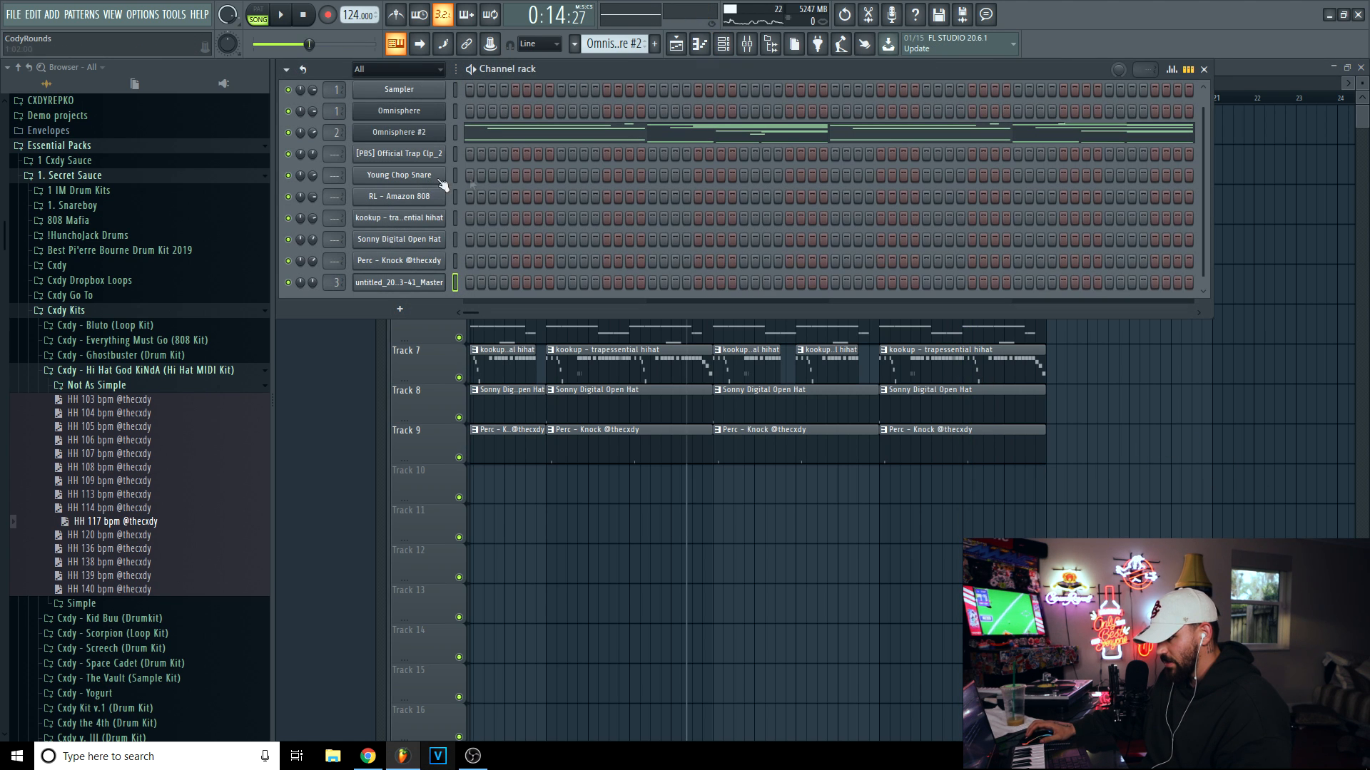
pyautogui.click(398, 224)
pyautogui.press('F9')
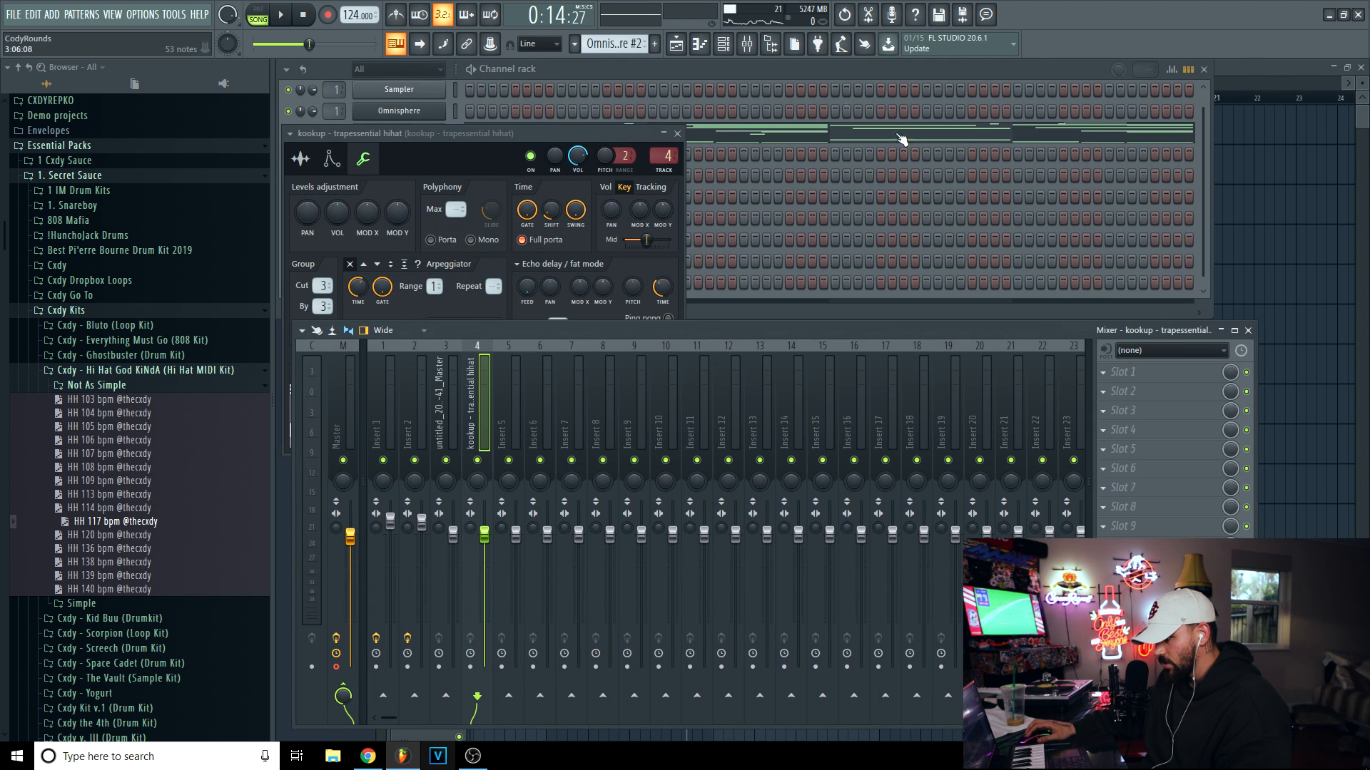
pyautogui.click(1120, 449)
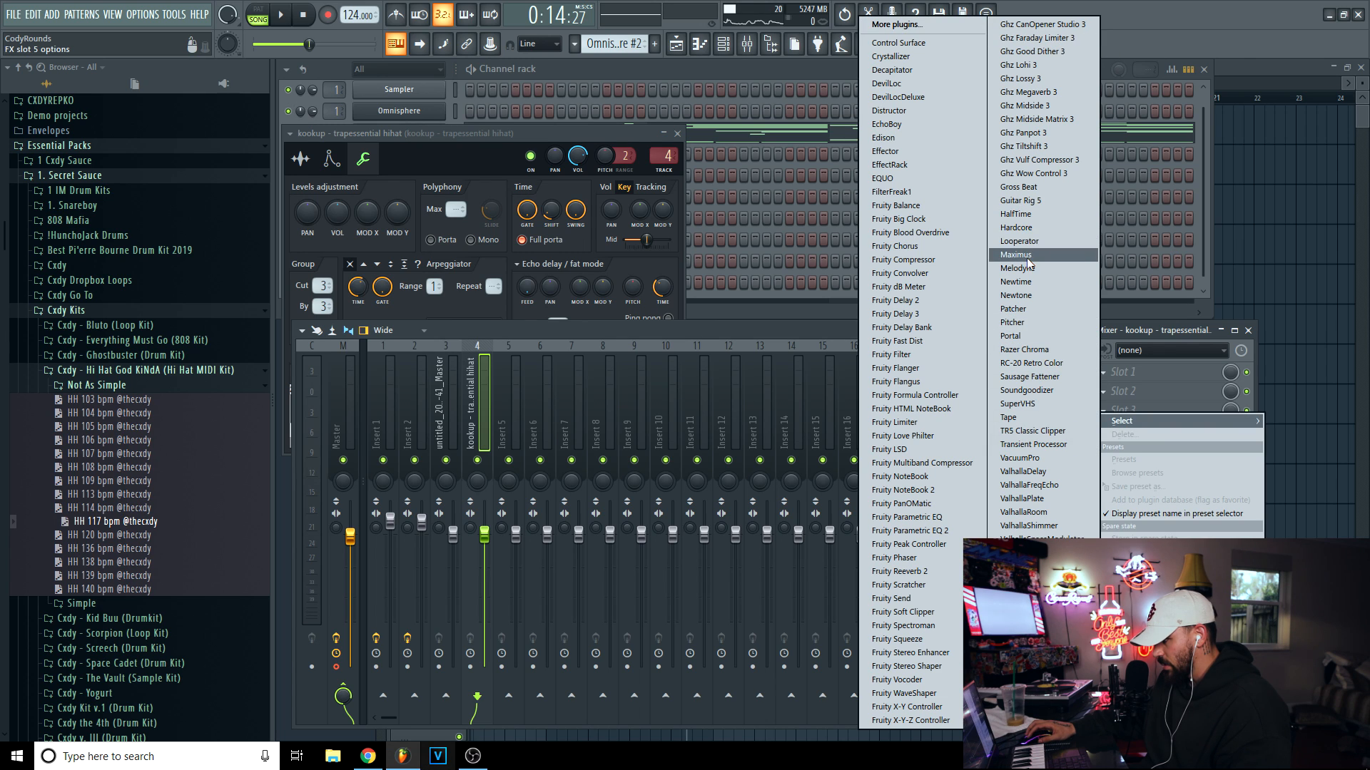
pyautogui.click(1042, 214)
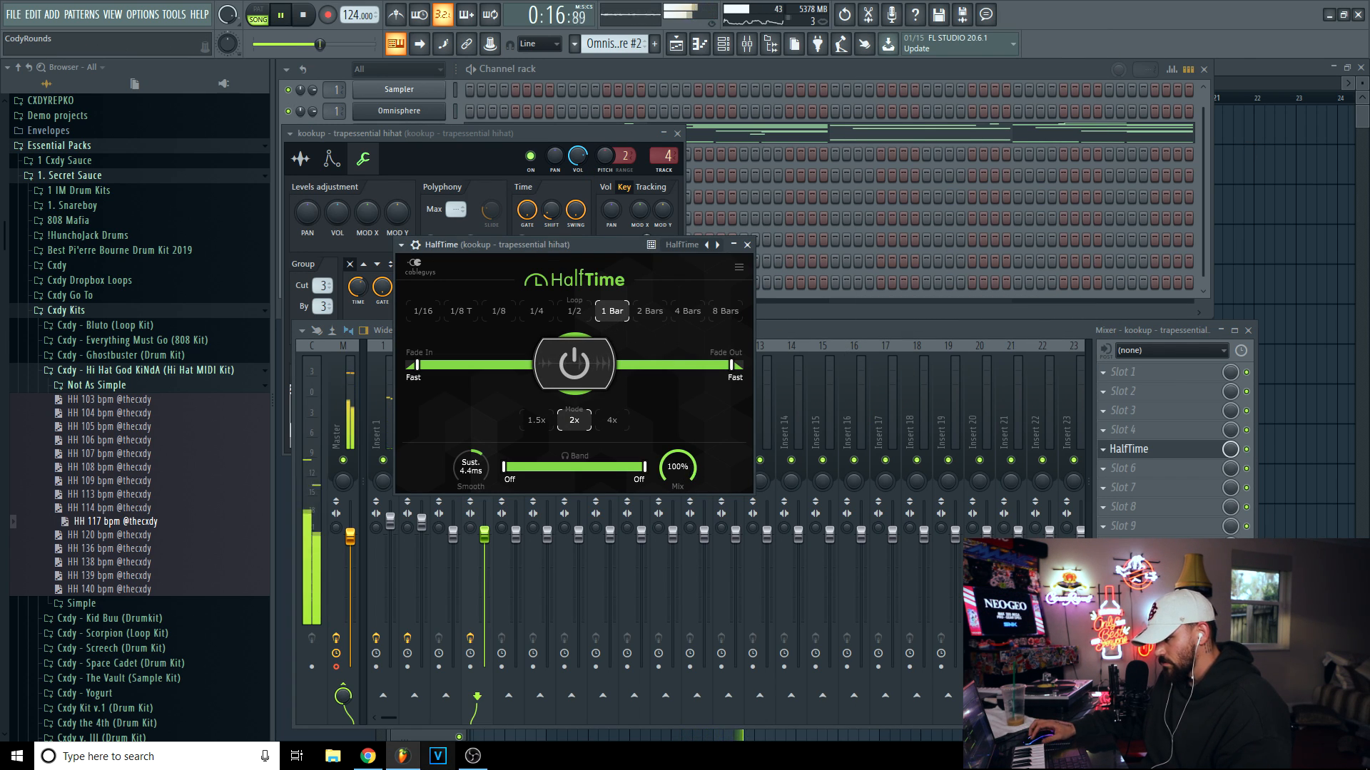
# Set HalfTime's mix to 10% and its loop length to 1/16, and replay the section.
pyautogui.moveTo(677, 467); pyautogui.dragTo(677, 470)
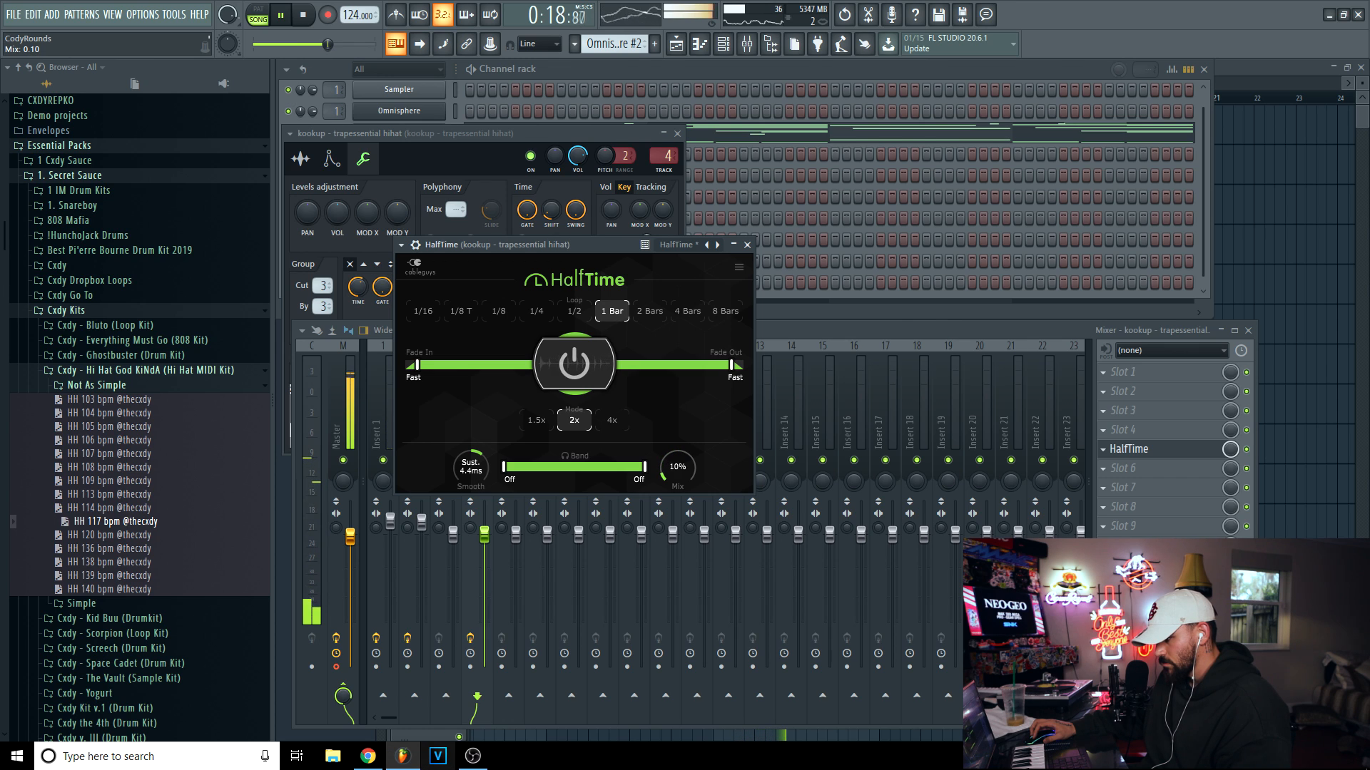
pyautogui.moveTo(574, 314); pyautogui.dragTo(485, 317)
pyautogui.press('space')
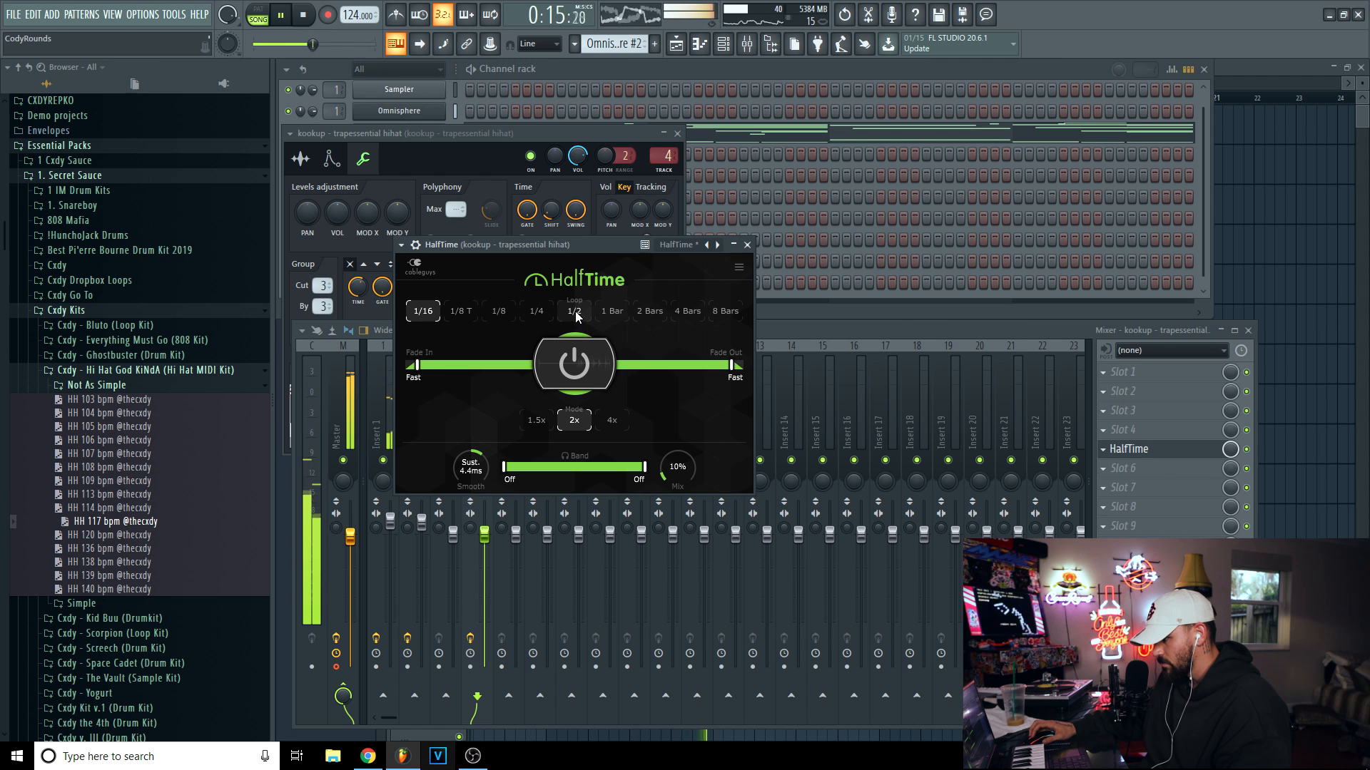
# Solo the hi-hats on Track 7 and change HalfTime's loop length to 1 Bar.
pyautogui.press('F5')
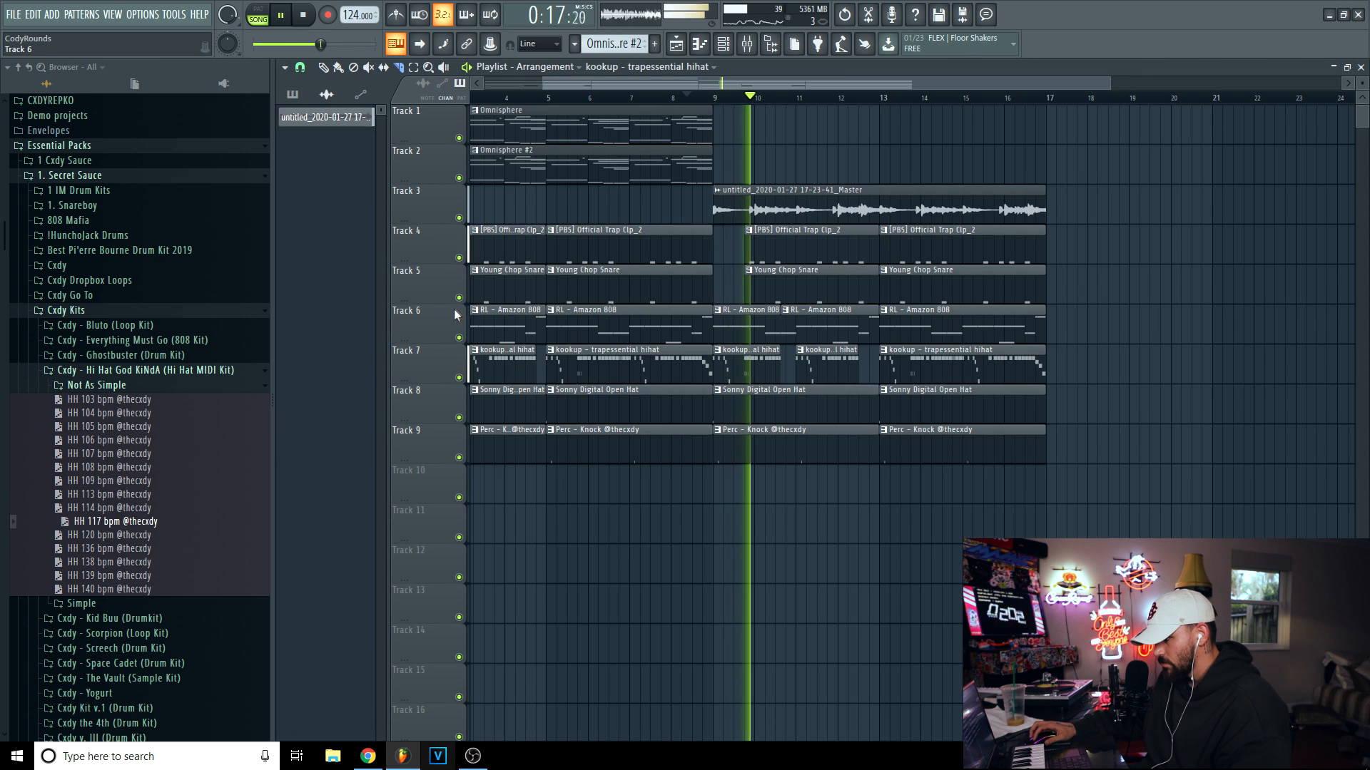
pyautogui.rightClick(458, 378)
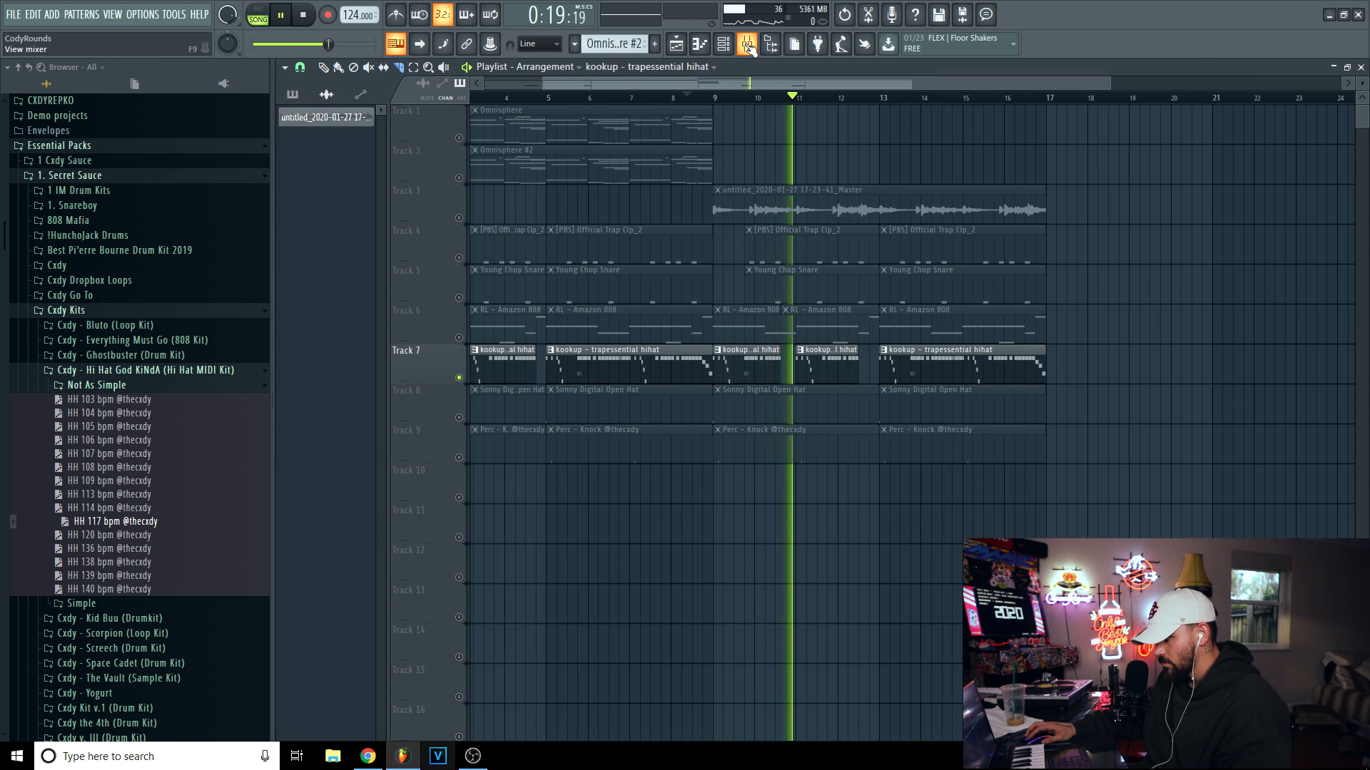
pyautogui.press('F9')
pyautogui.click(1140, 449)
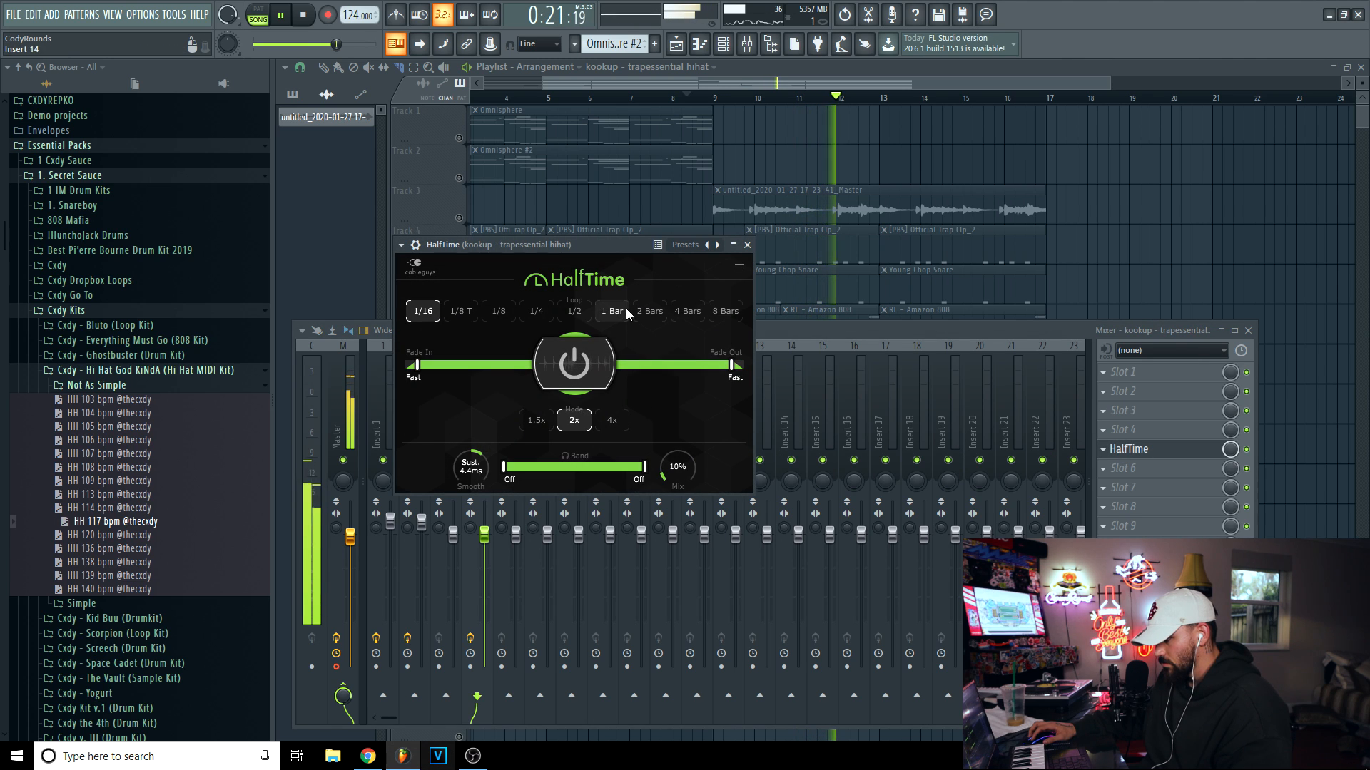
pyautogui.press('space')
# Load Looperator in effect slot 3 of the hi-hat mixer track.
pyautogui.click(1127, 410)
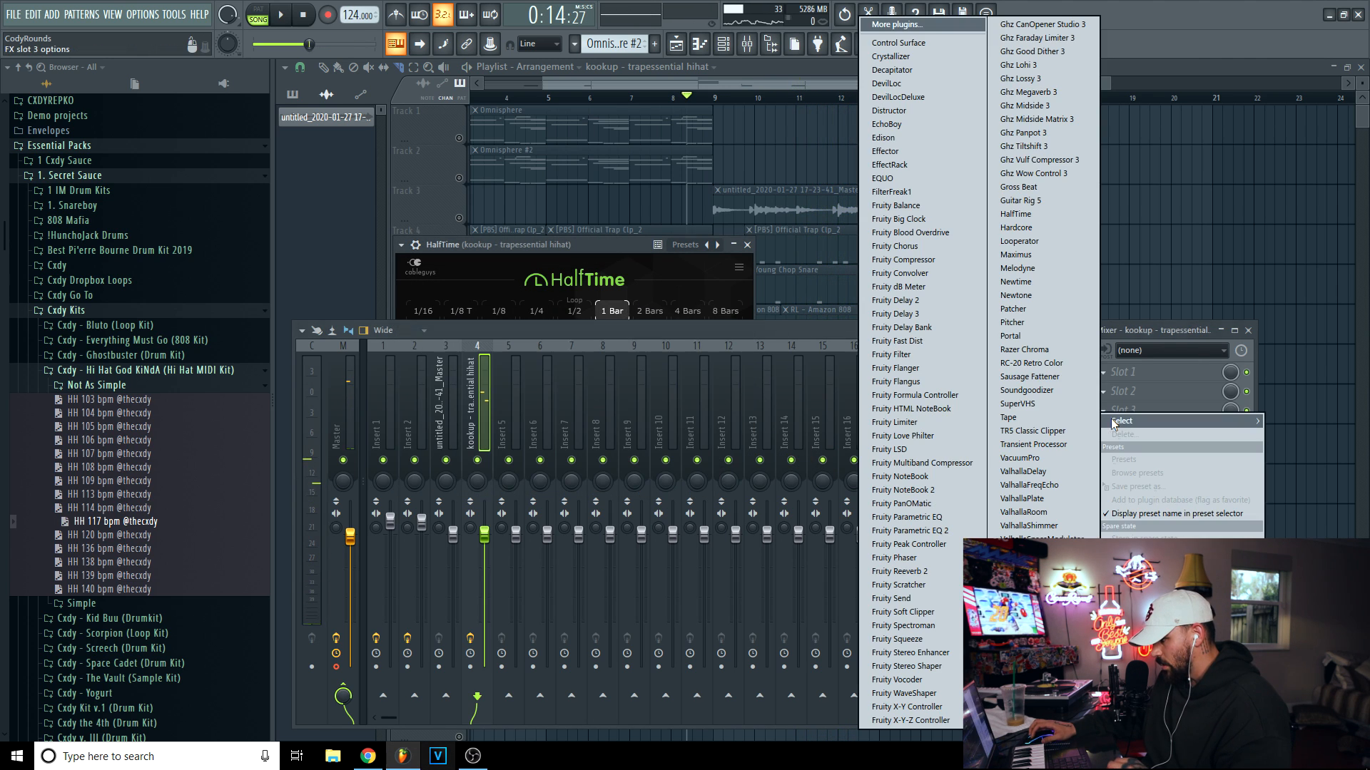
pyautogui.click(1040, 241)
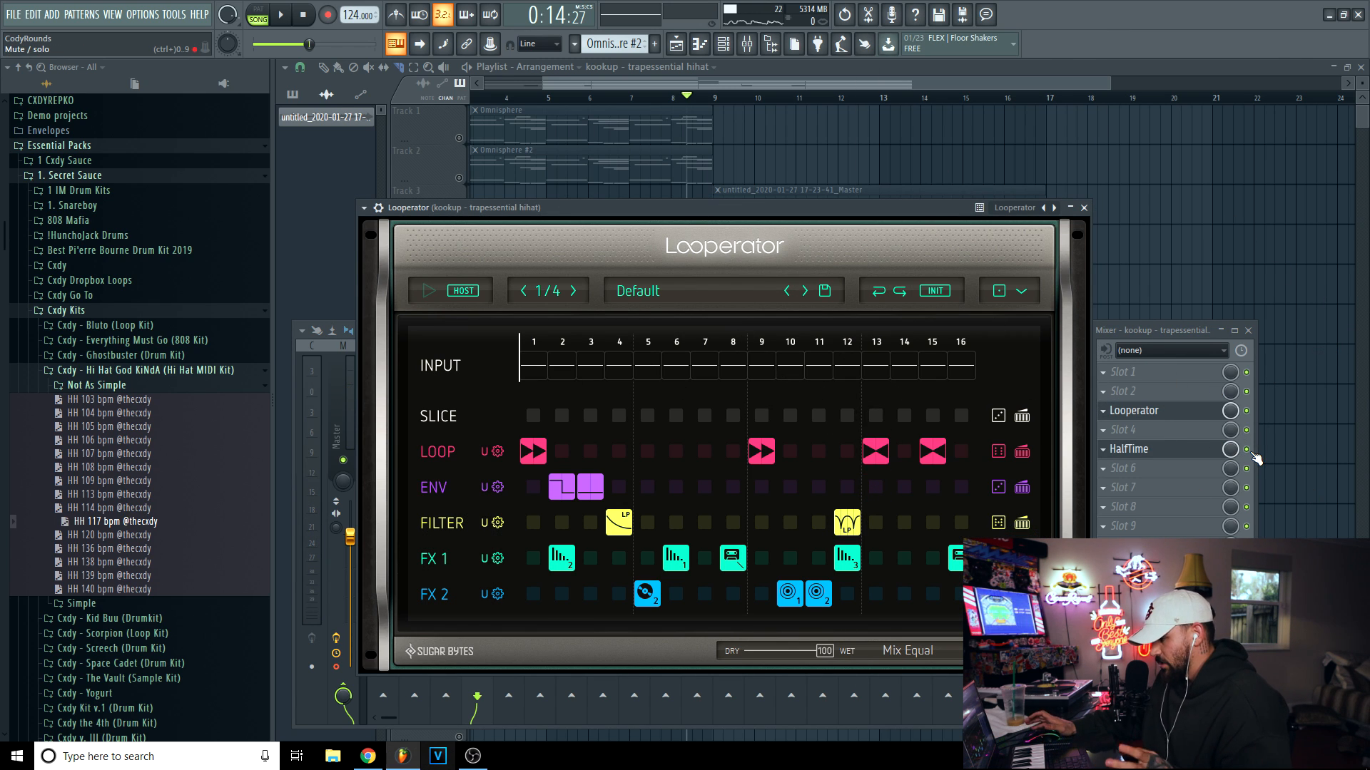
pyautogui.click(1131, 209)
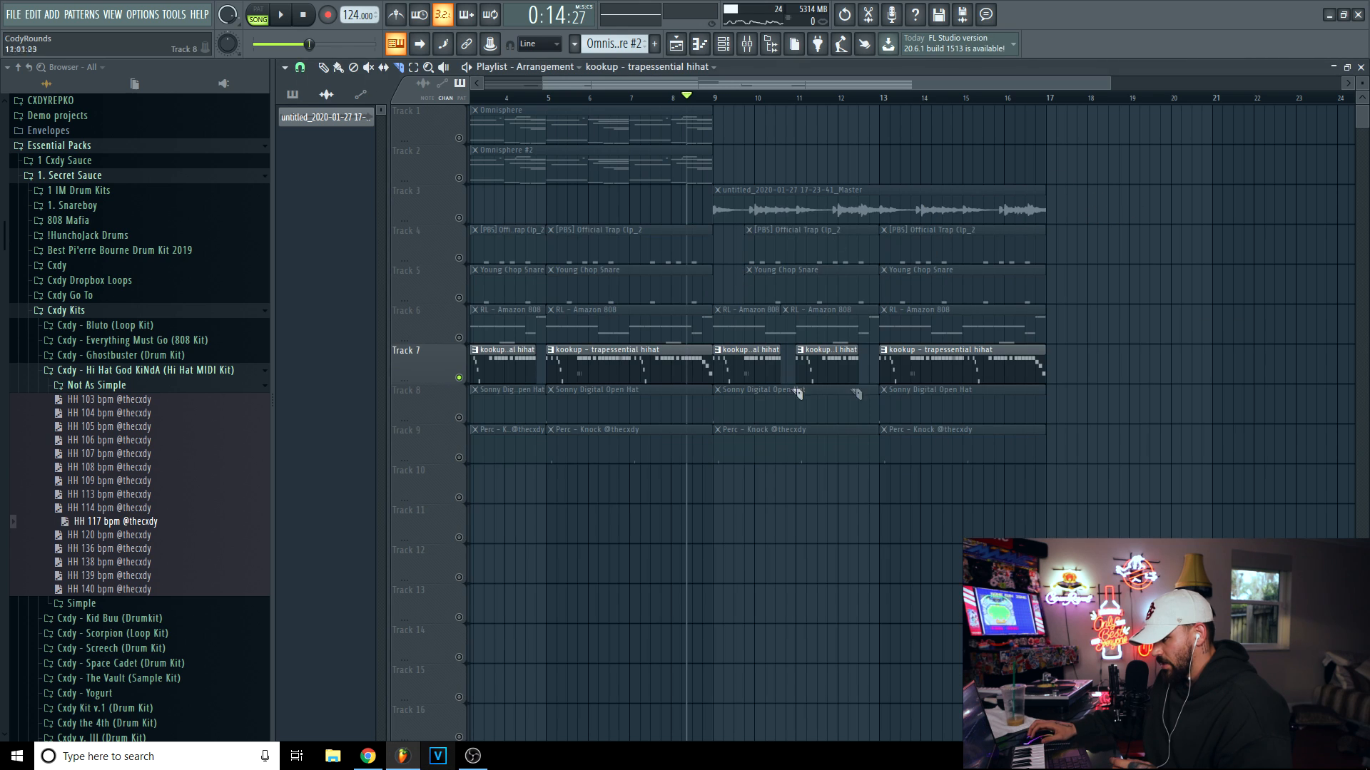
# Bypass HalfTime on the hi-hat mixer track and play the soloed hi-hats with Looperator open.
pyautogui.click(735, 47)
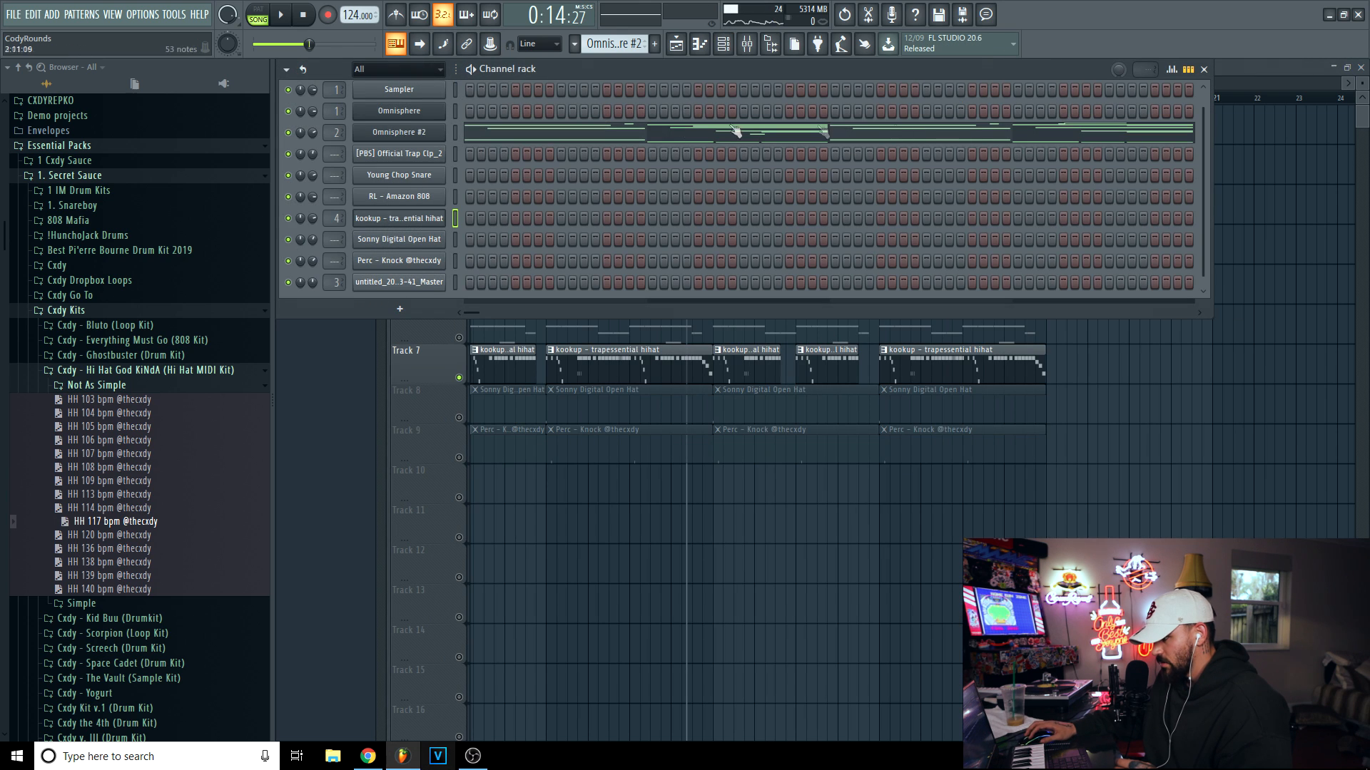
pyautogui.click(753, 49)
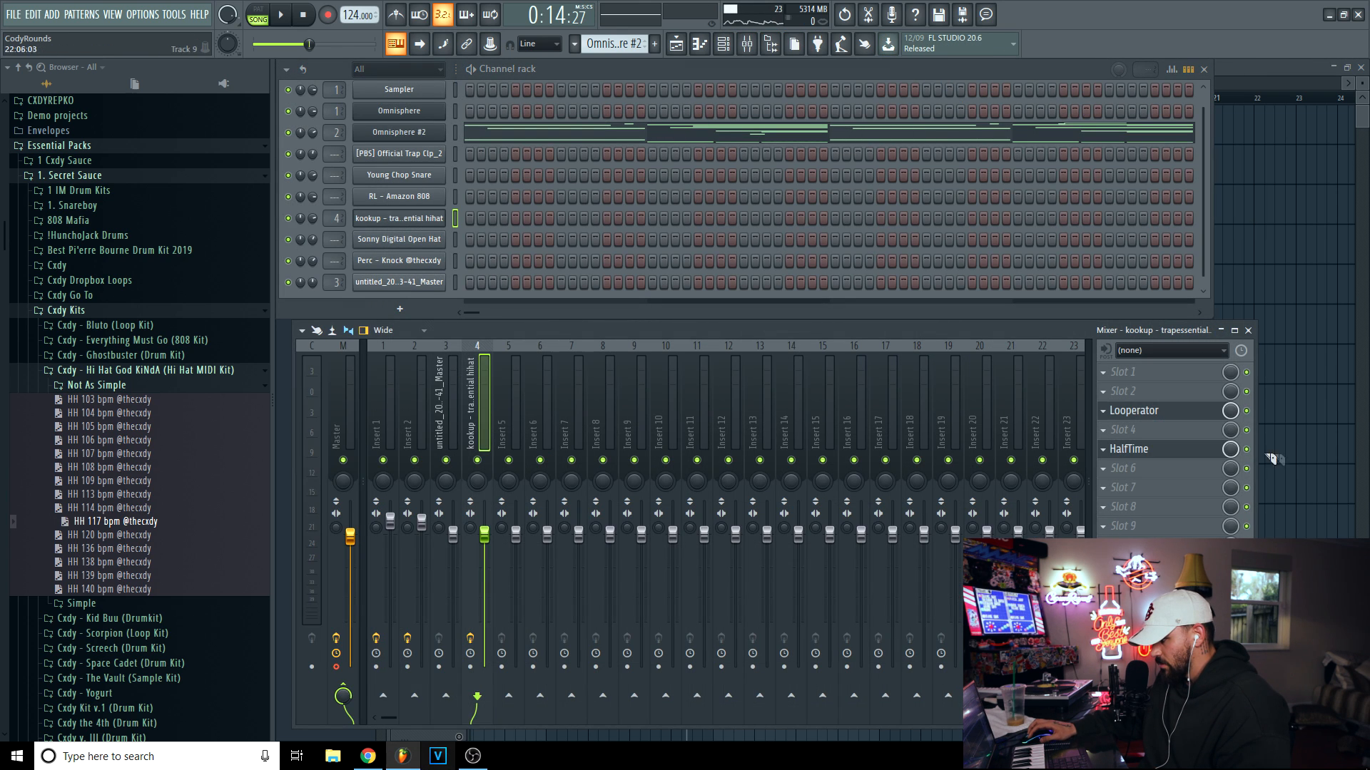
pyautogui.click(1177, 412)
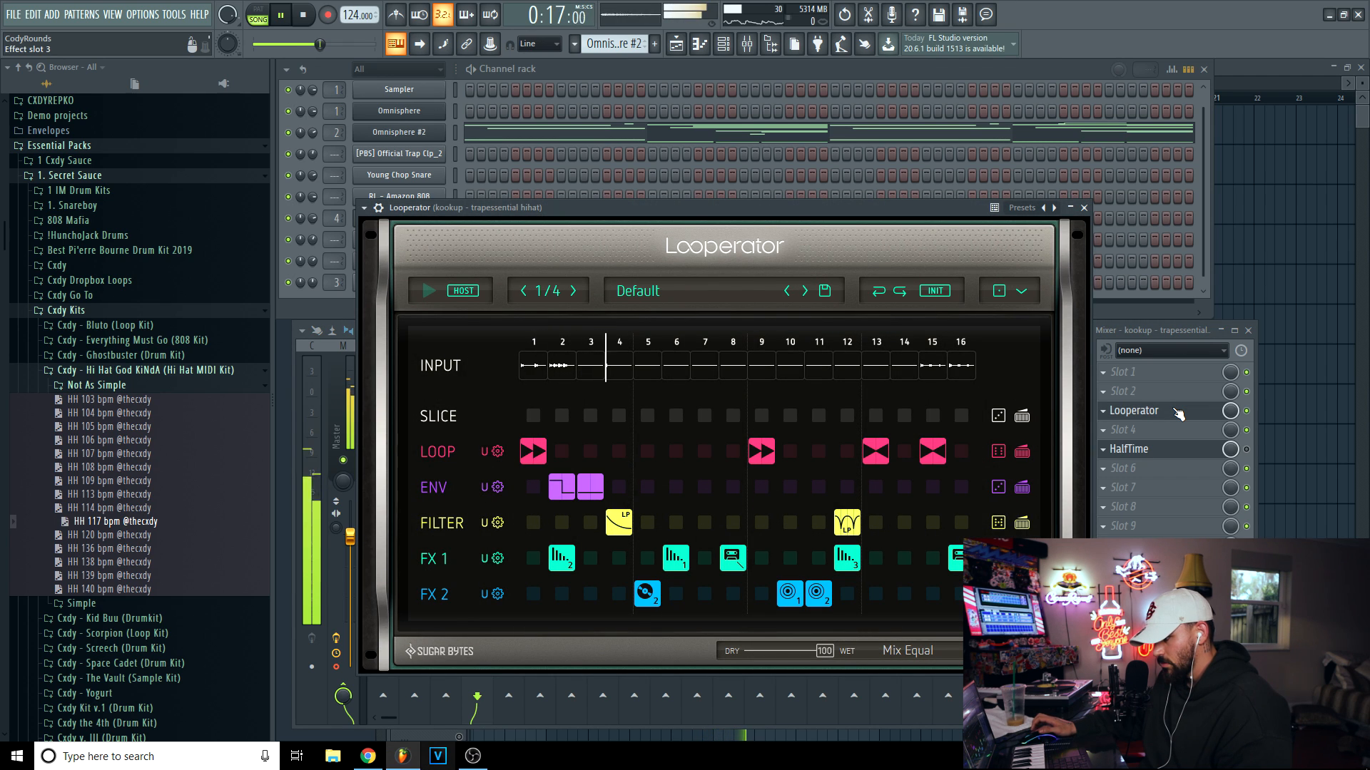
# Clear Looperator's FX 2 effects and the step 12 filter, and set the FX 1 mix to 25.
pyautogui.rightClick(656, 601)
pyautogui.rightClick(791, 598)
pyautogui.rightClick(818, 598)
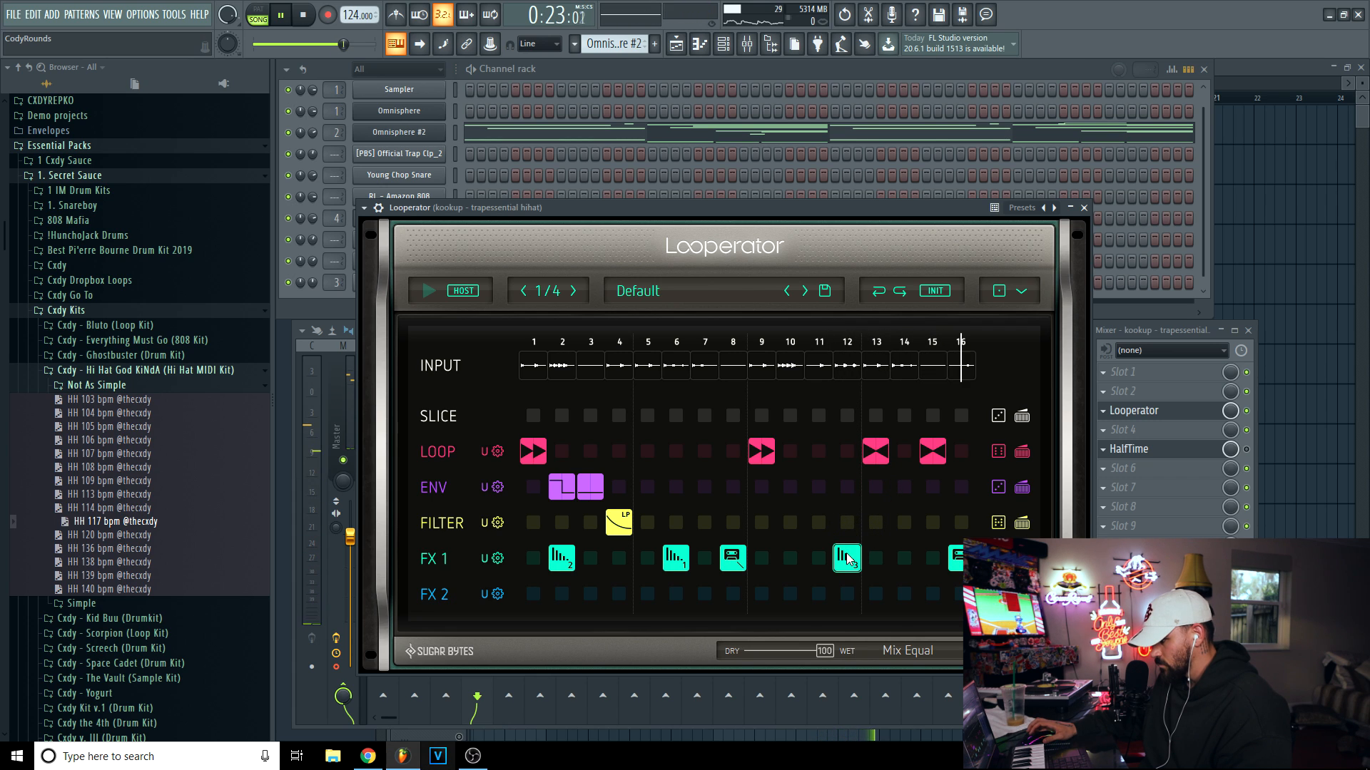
pyautogui.moveTo(1021, 559); pyautogui.dragTo(963, 558)
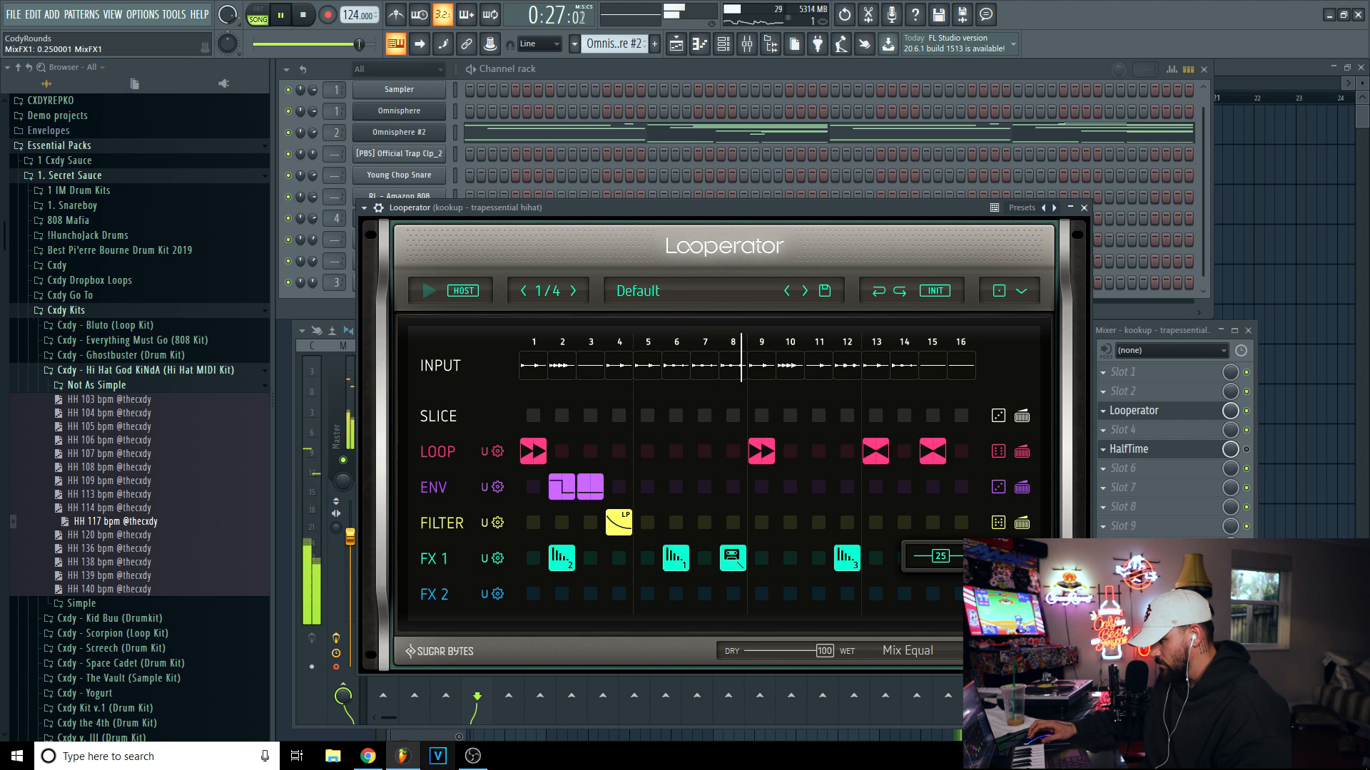
# Unsolo Track 7 and play the full arrangement from the start.
pyautogui.press('F5')
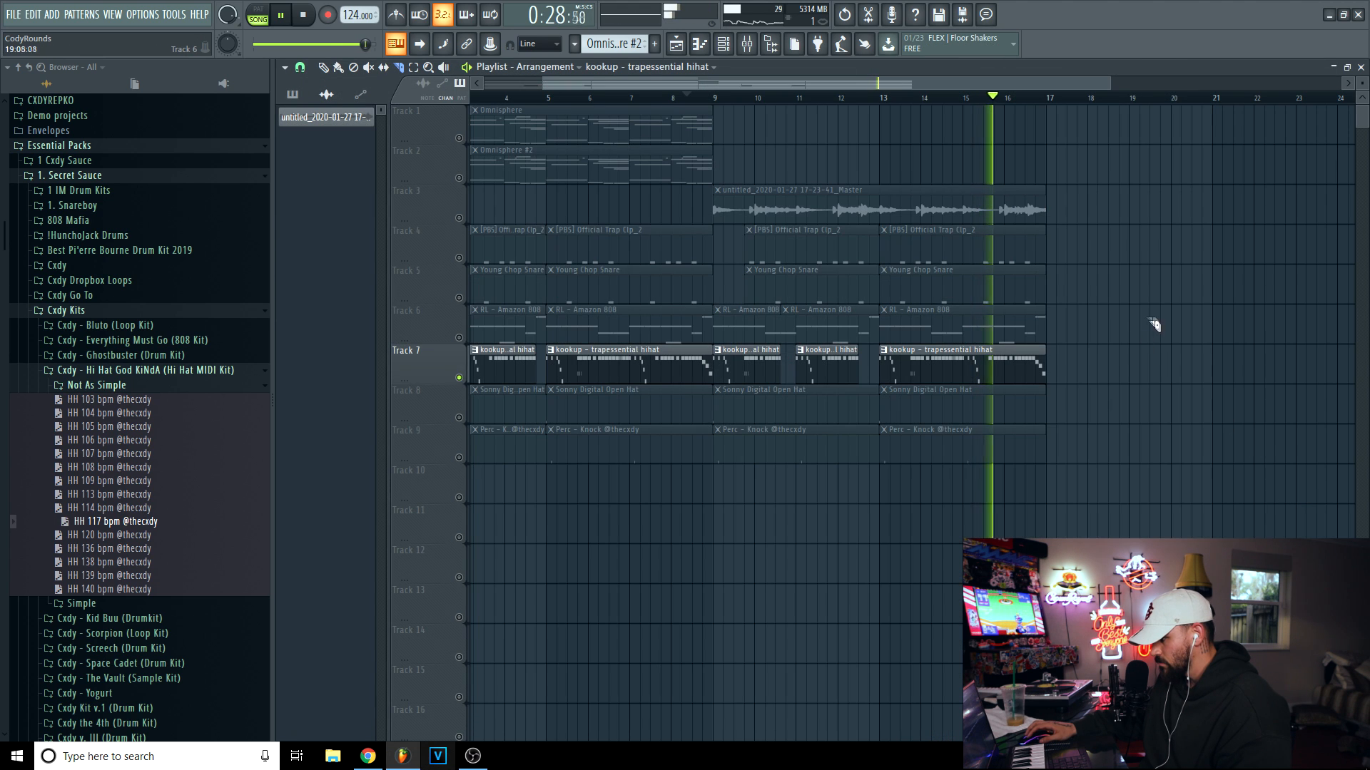
pyautogui.click(451, 378)
pyautogui.scroll(-3, 669, 102)
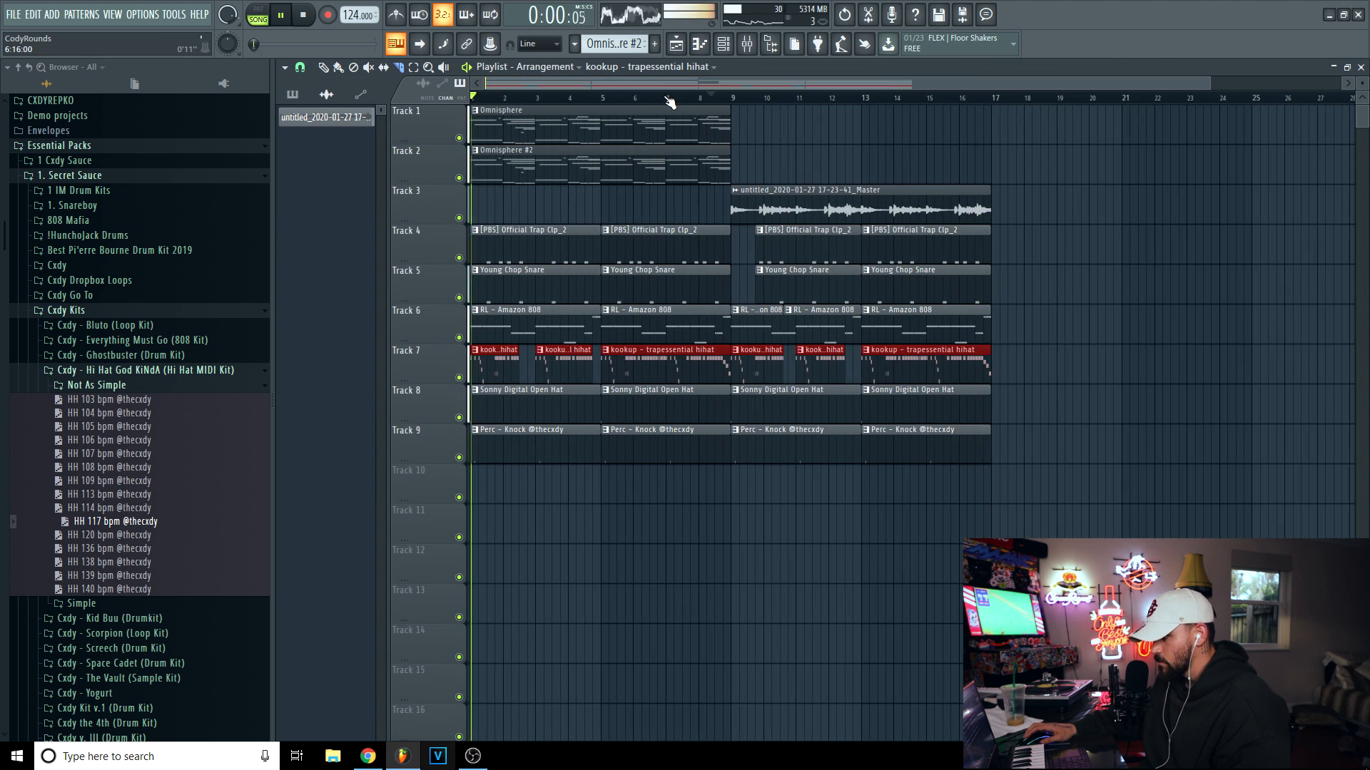
pyautogui.click(1134, 338)
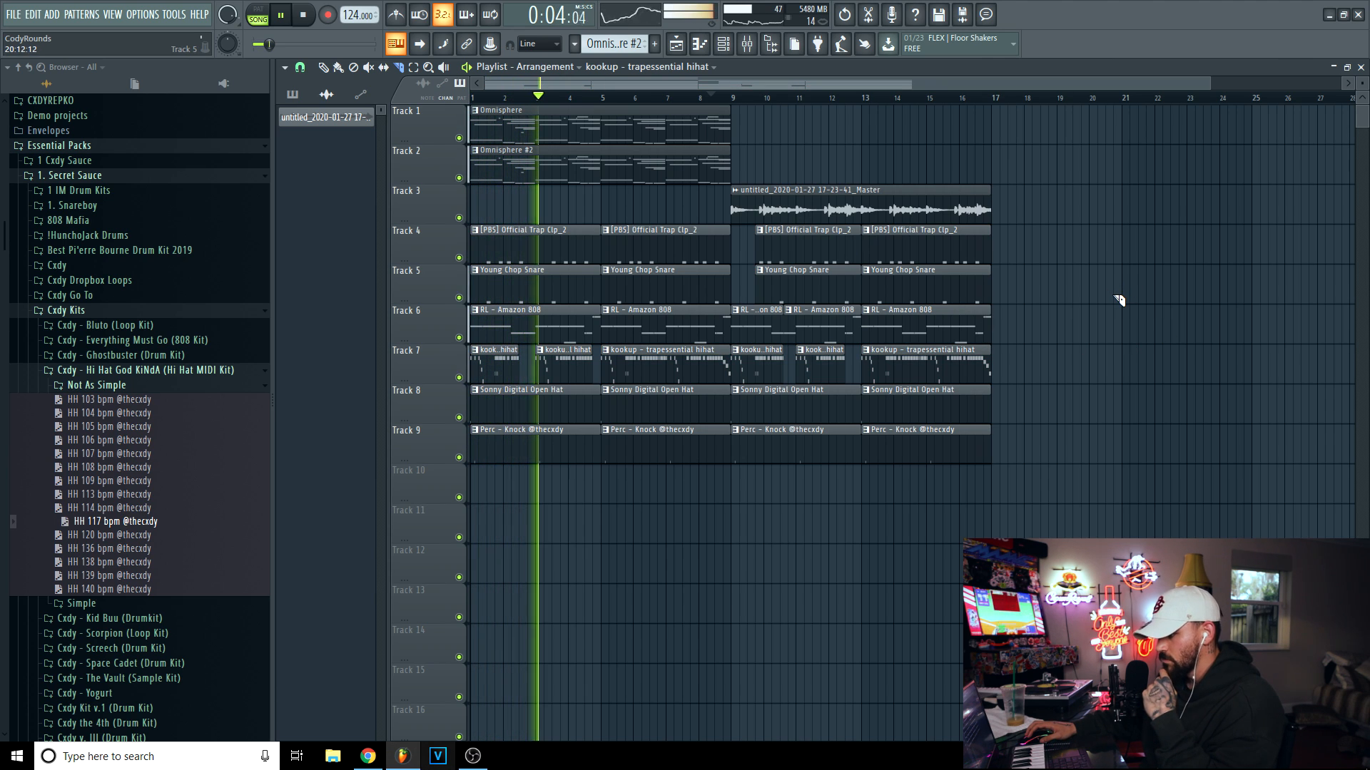
# Clear Looperator's FX 1 effect on step 2, the envelopes on steps 2 and 3, and the step 4 filter.
pyautogui.press('F9')
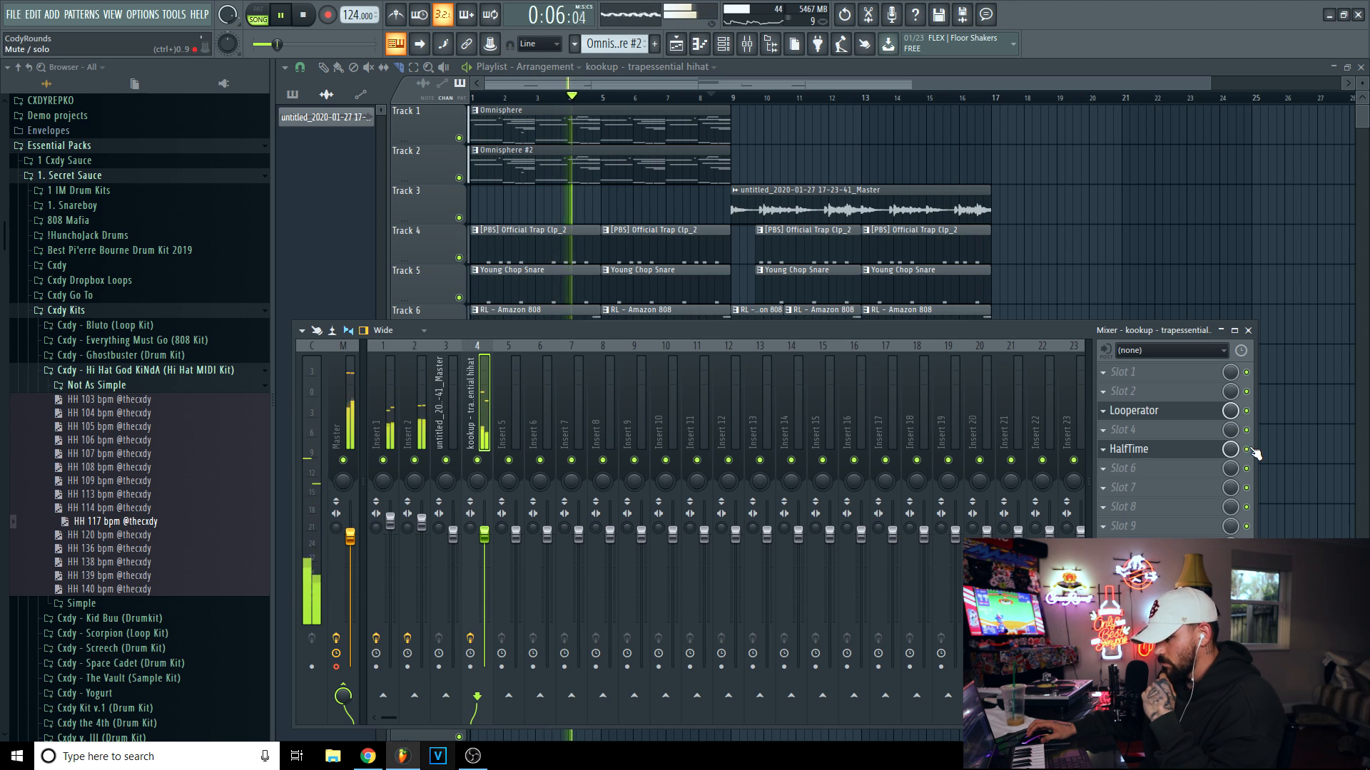
pyautogui.press('F9')
pyautogui.press('F9')
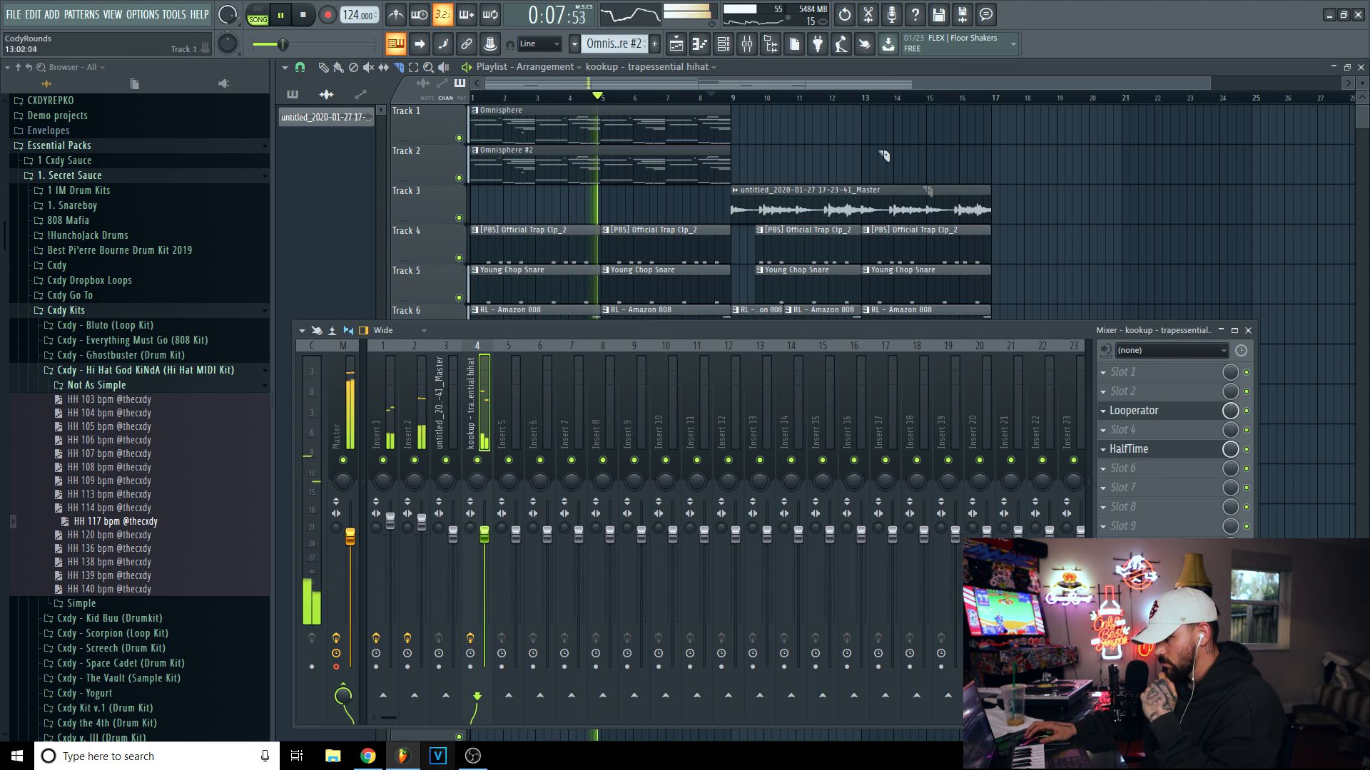
pyautogui.click(1127, 412)
pyautogui.rightClick(562, 558)
pyautogui.rightClick(562, 488)
pyautogui.rightClick(618, 523)
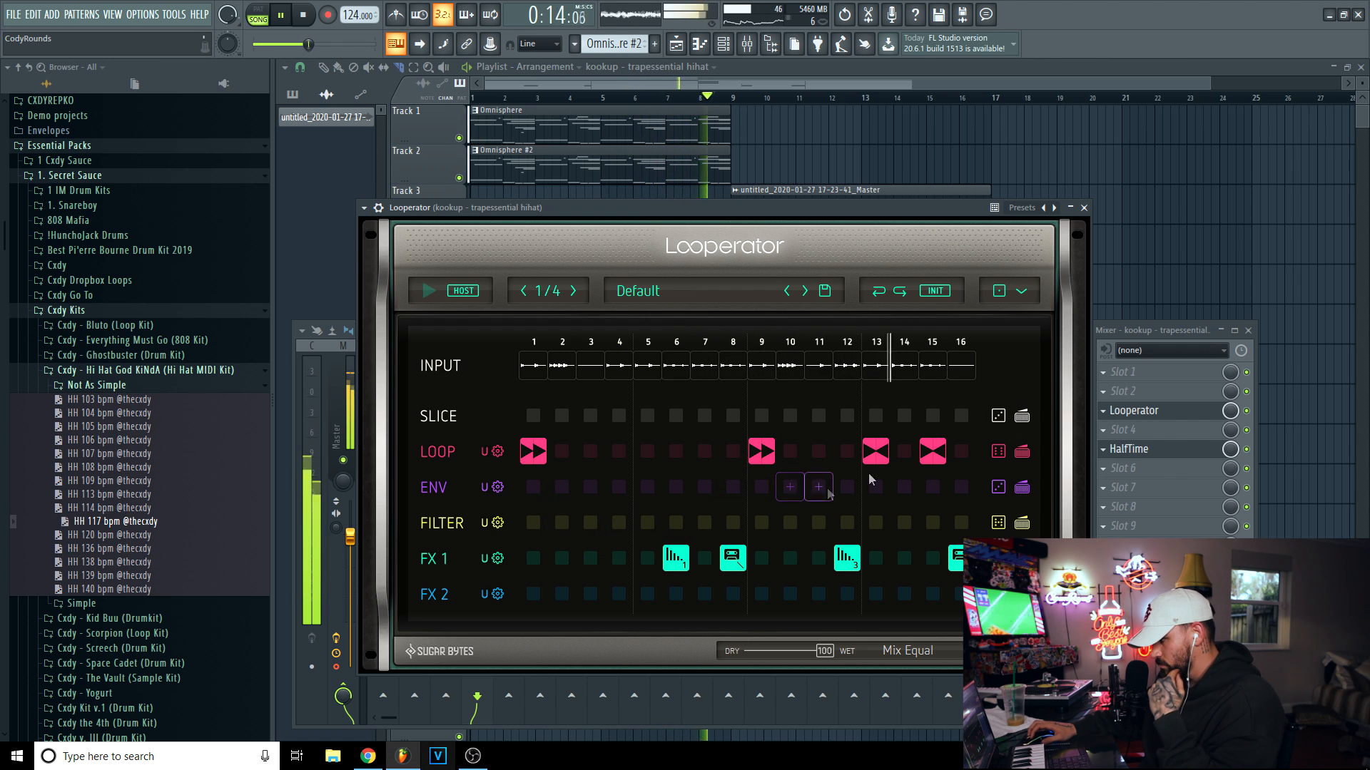
# Lower the hi-hat mixer track's volume to 77% (-5.5 dB) and stop playback.
pyautogui.click(1246, 411)
pyautogui.click(1285, 284)
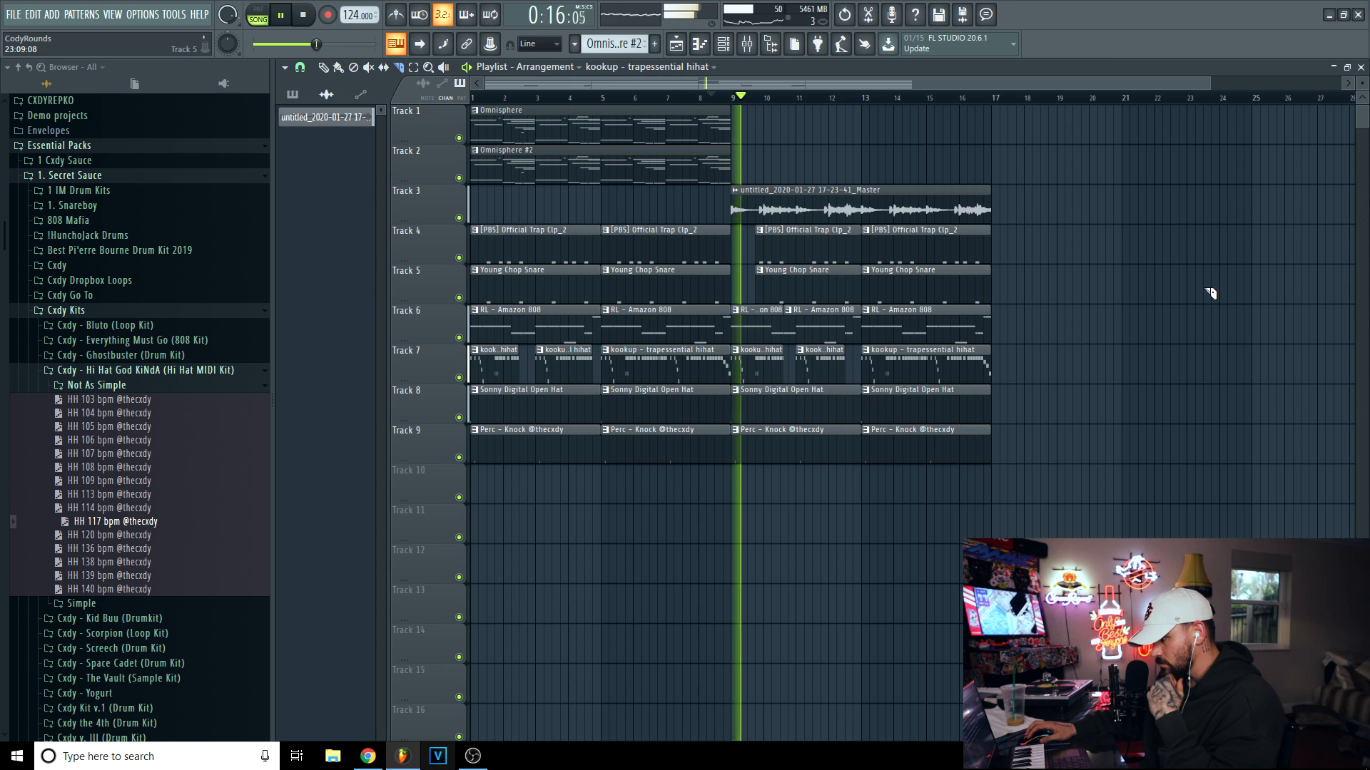
pyautogui.press('F9')
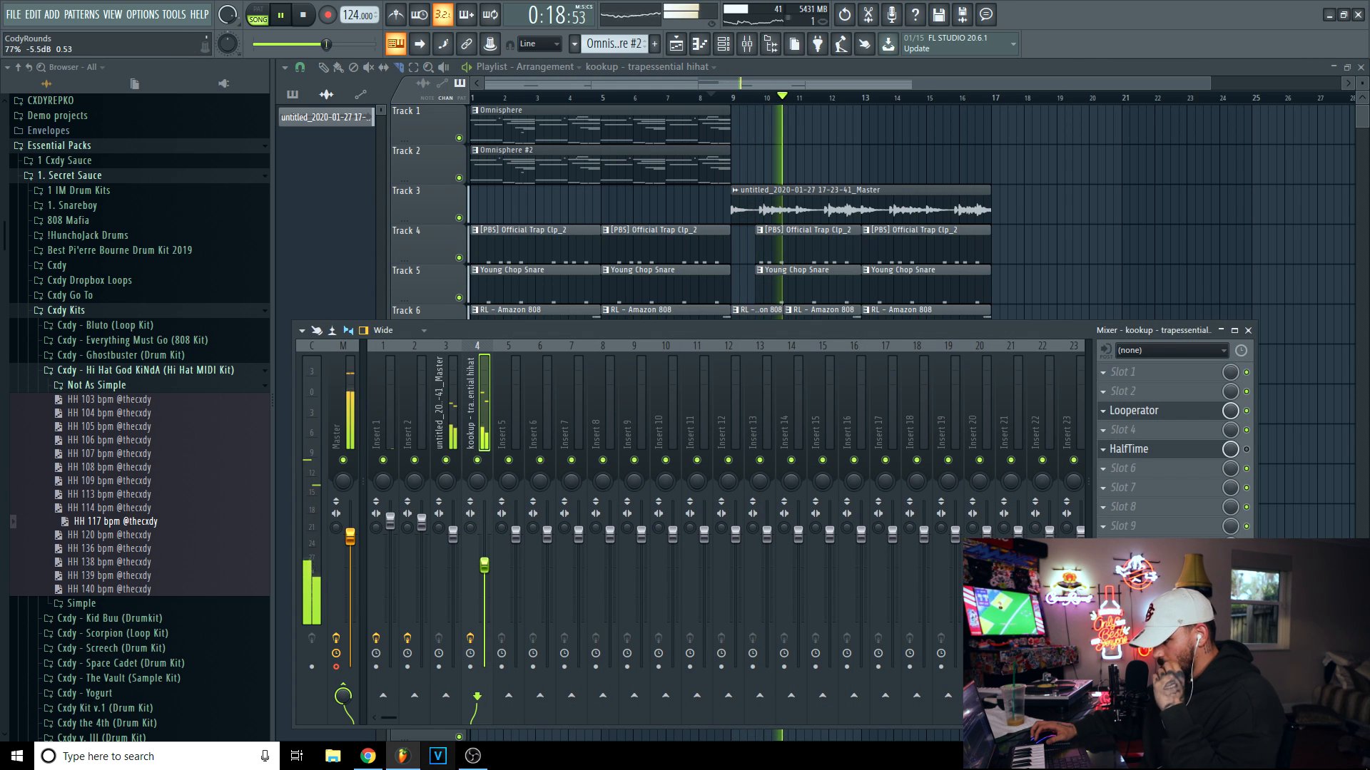
pyautogui.press('space')
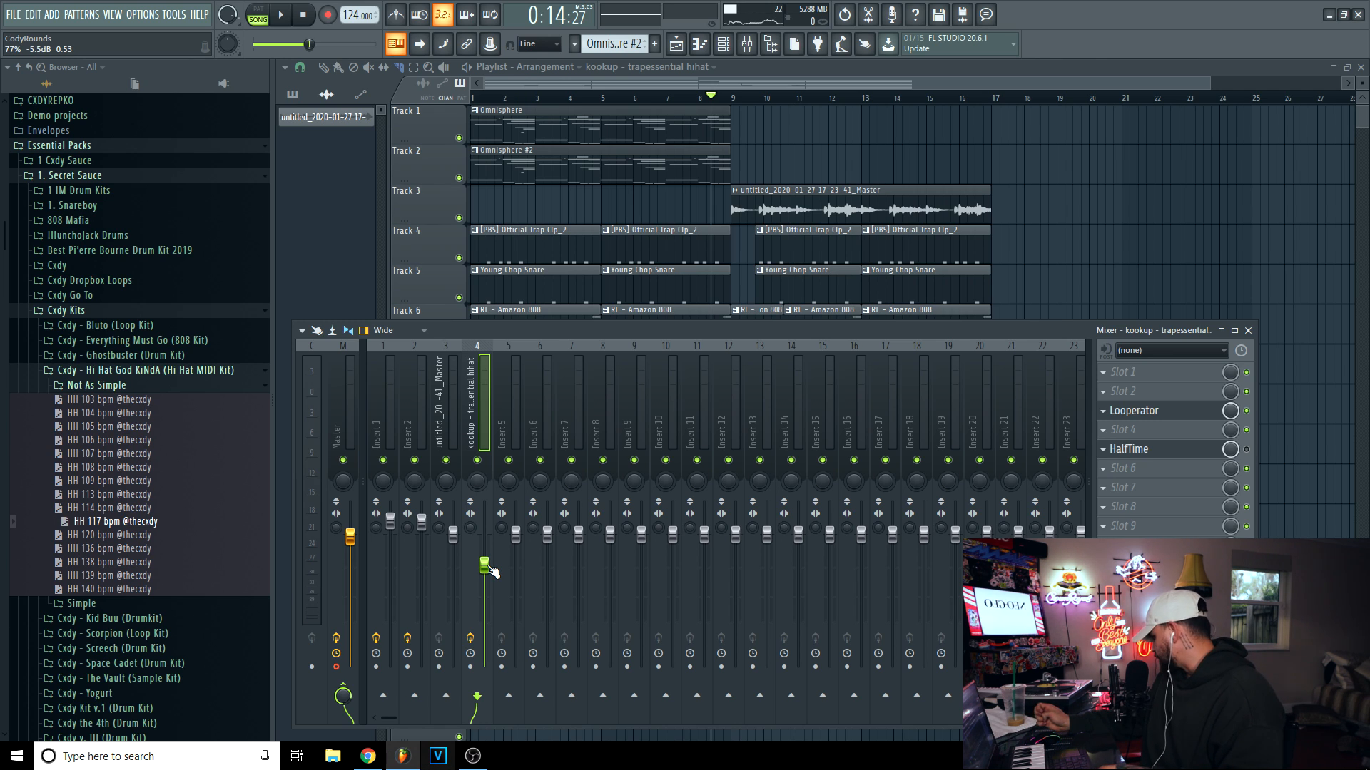
# Lower the hi-hat mixer track's volume slightly further and pan it 17% right during playback.
pyautogui.press('space')
pyautogui.moveTo(486, 567); pyautogui.dragTo(486, 574)
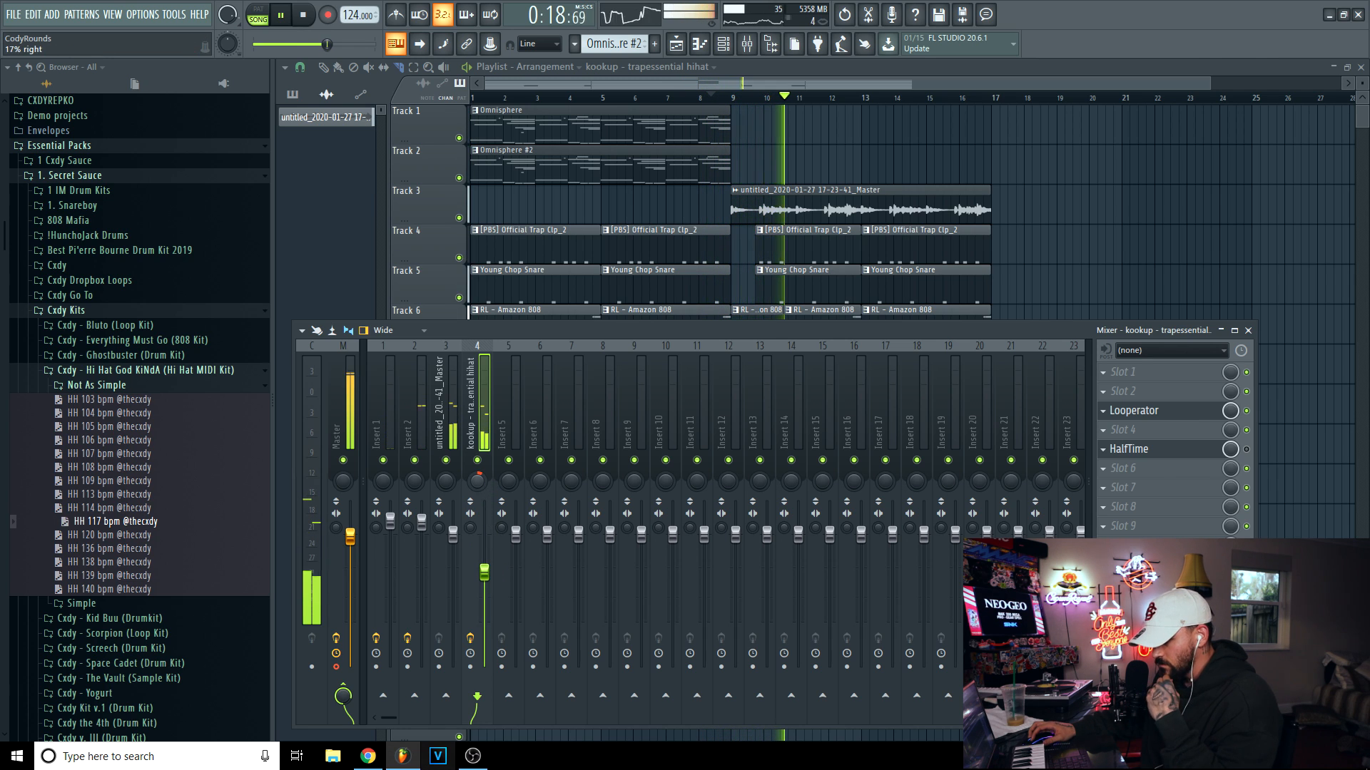
pyautogui.click(1247, 330)
pyautogui.click(746, 45)
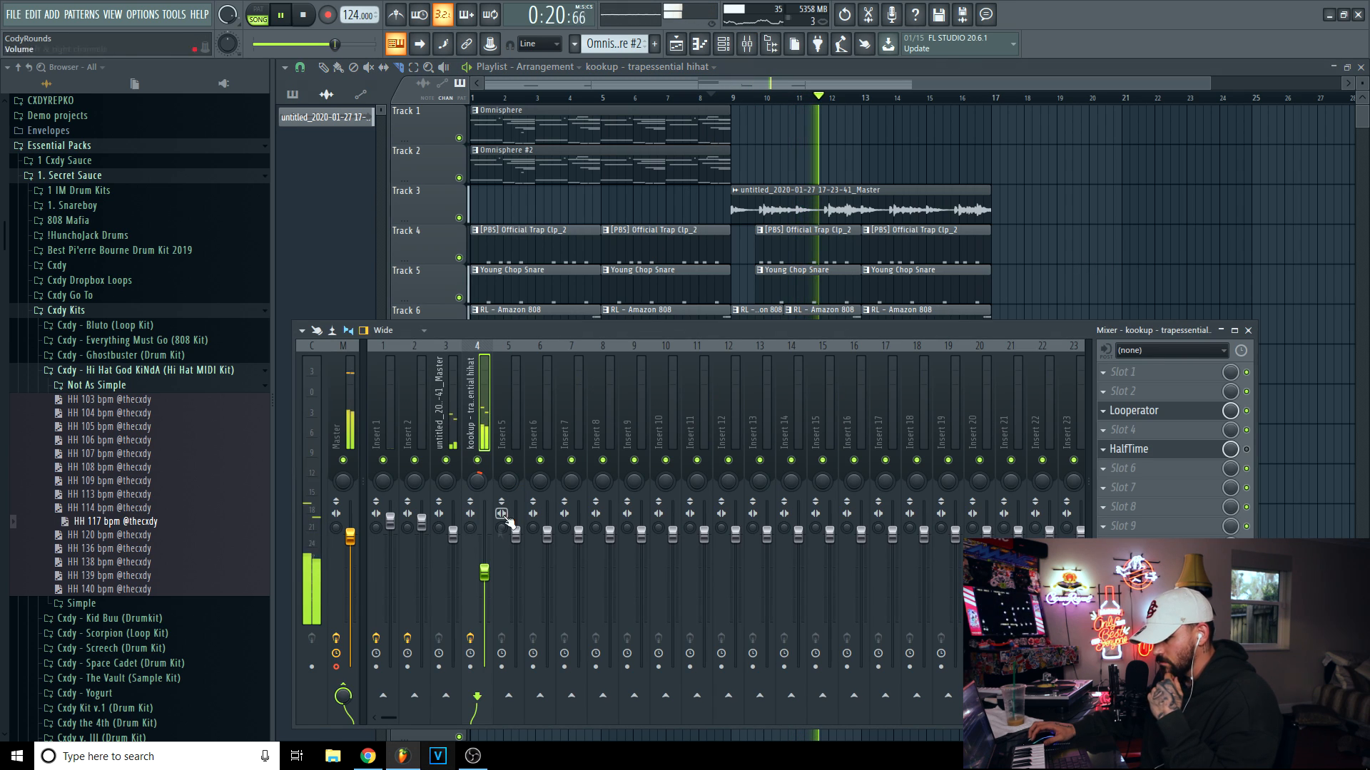
# Put the reverse loop effect back on Looperator's step 13, clear the FX 1 effect on step 12, and stop playback.
pyautogui.click(1164, 411)
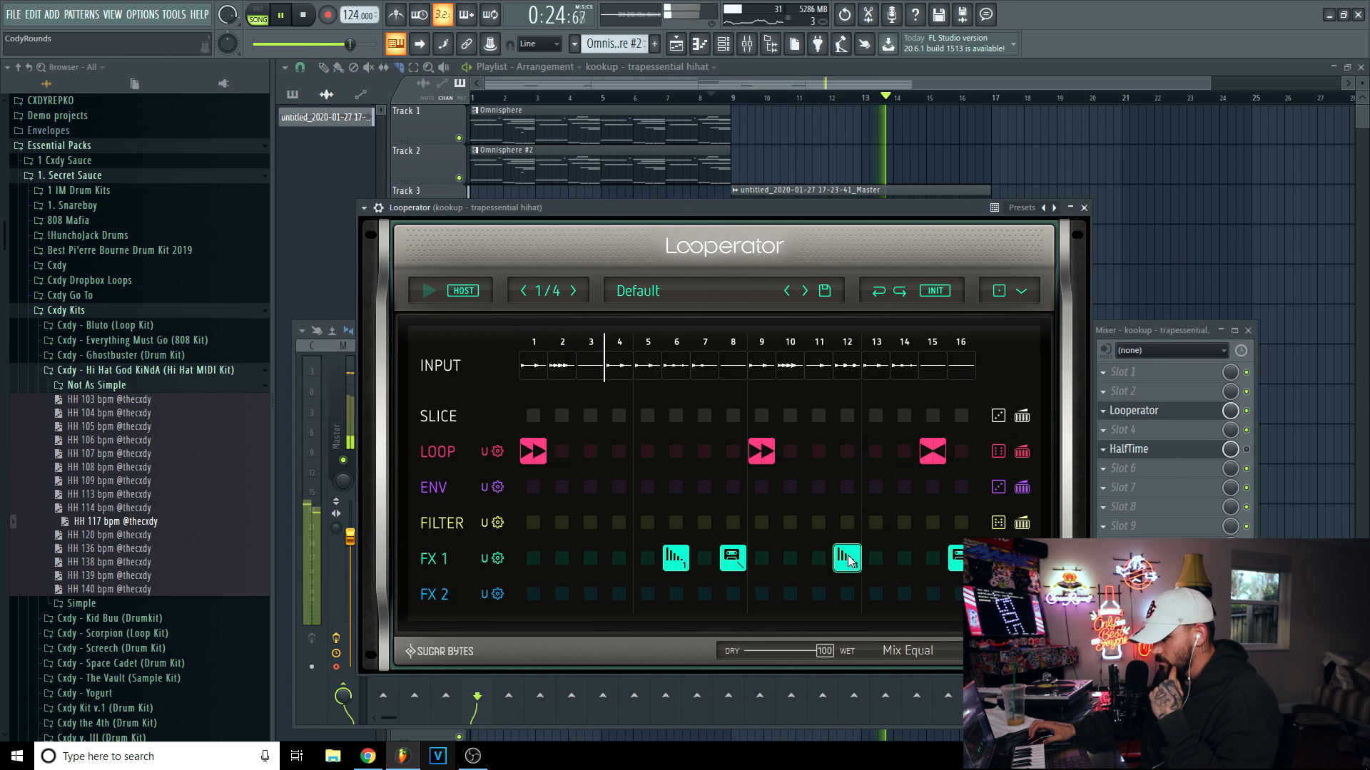
pyautogui.click(873, 450)
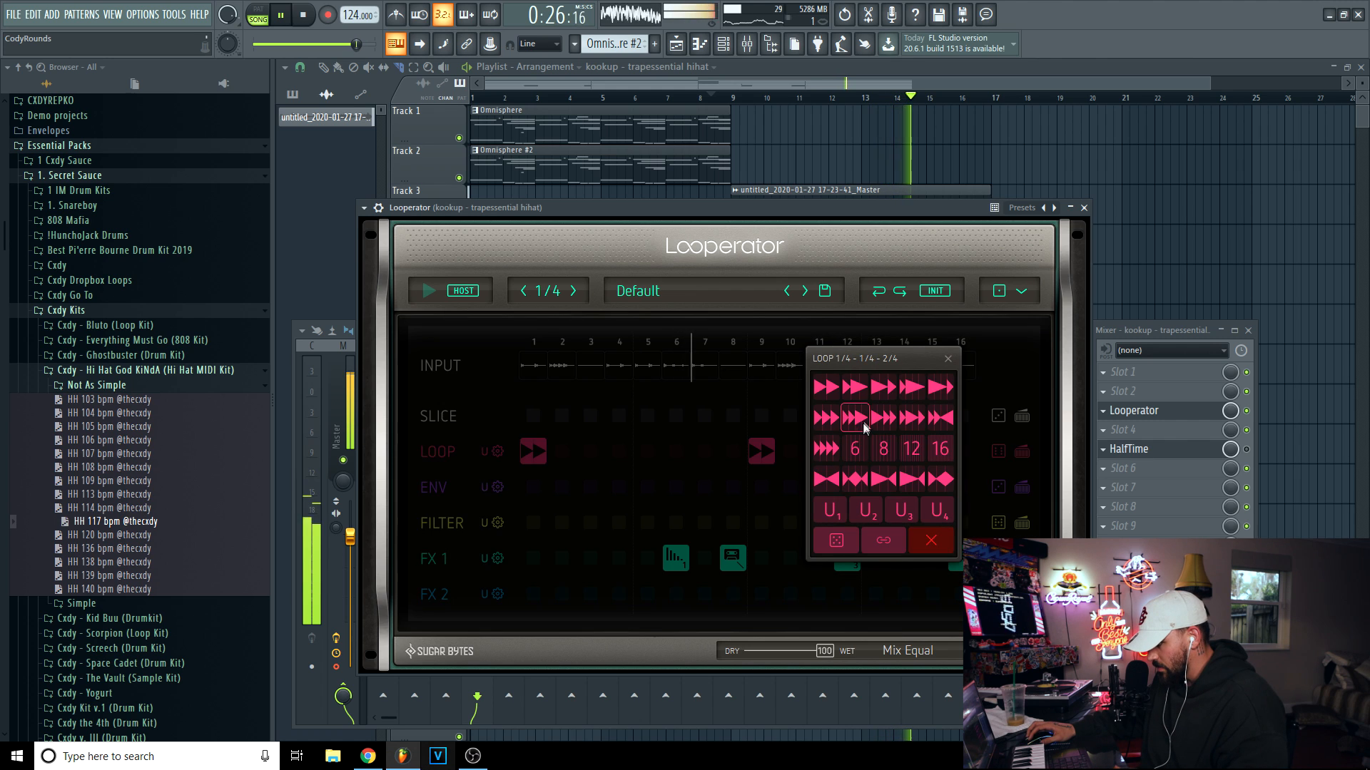
pyautogui.click(826, 483)
pyautogui.rightClick(847, 559)
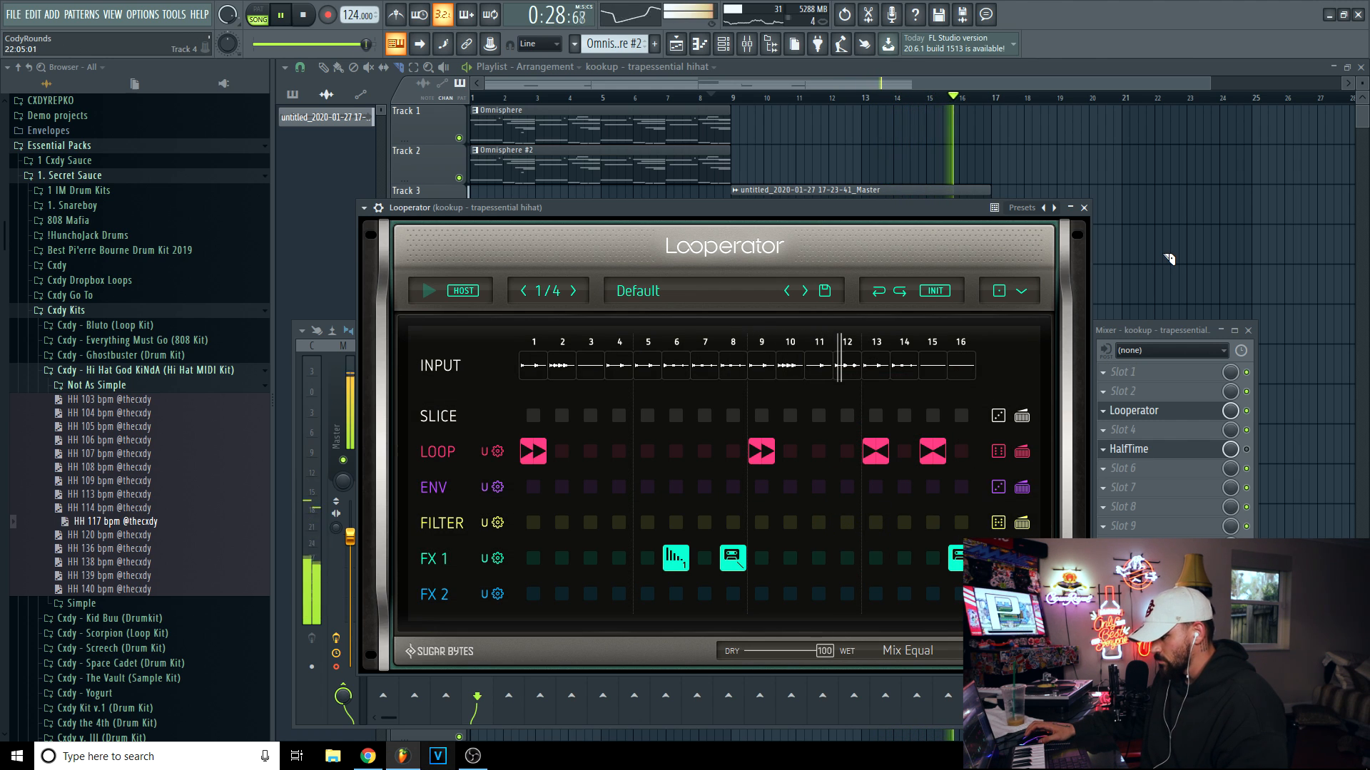
pyautogui.click(1170, 257)
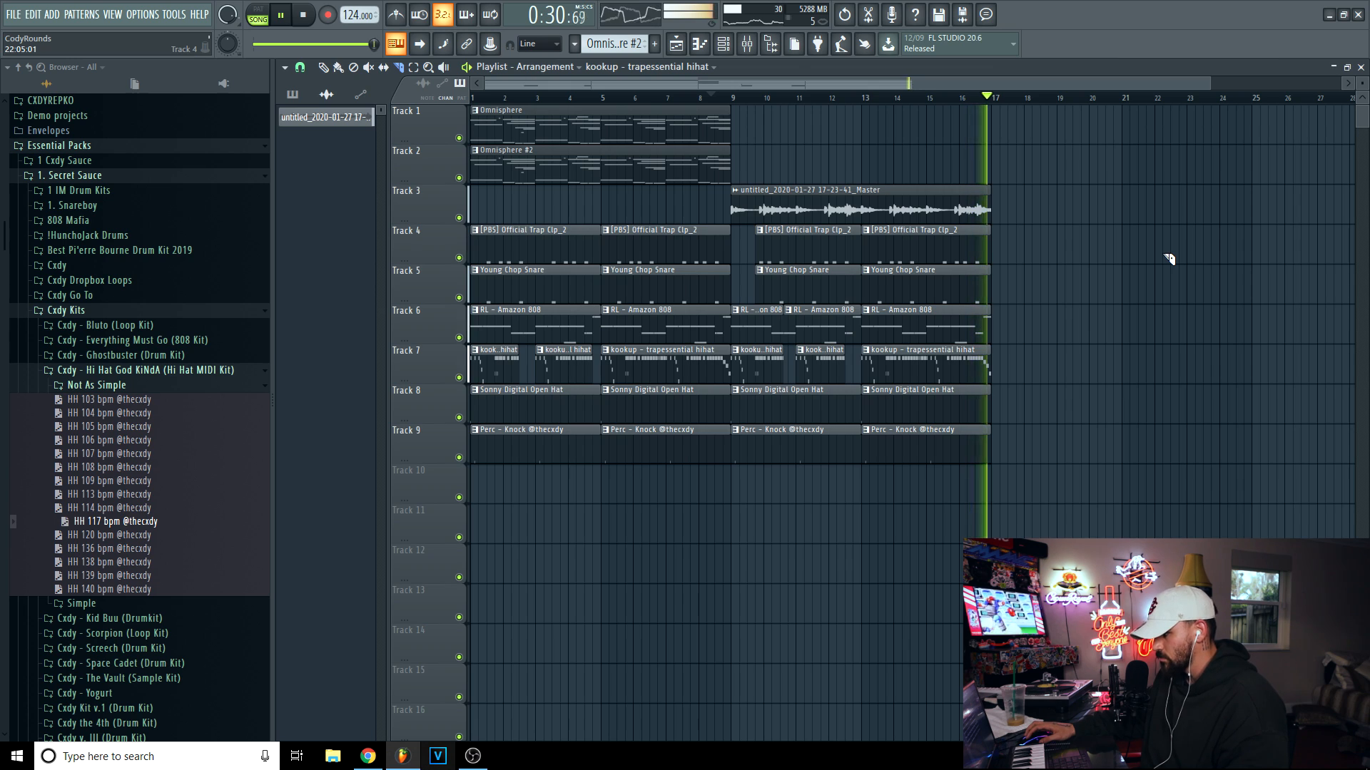
pyautogui.press('space')
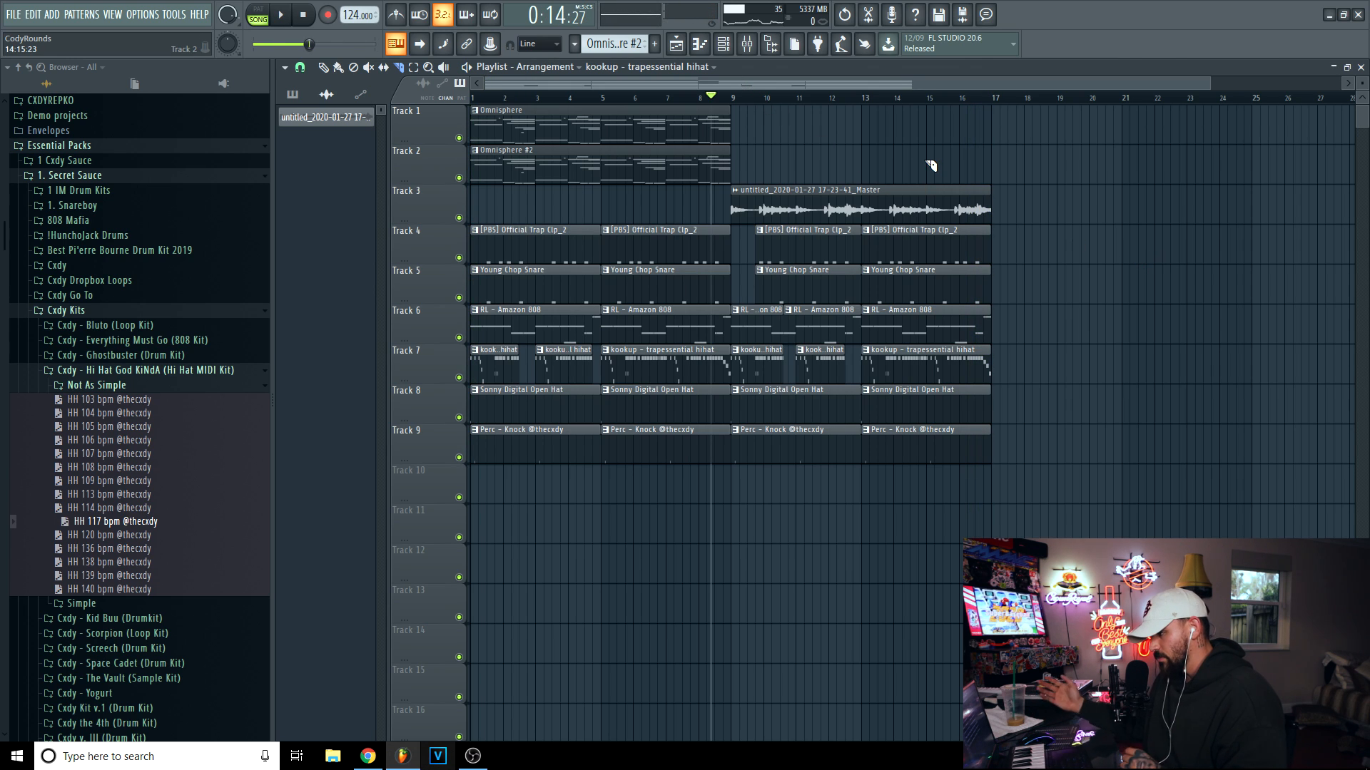